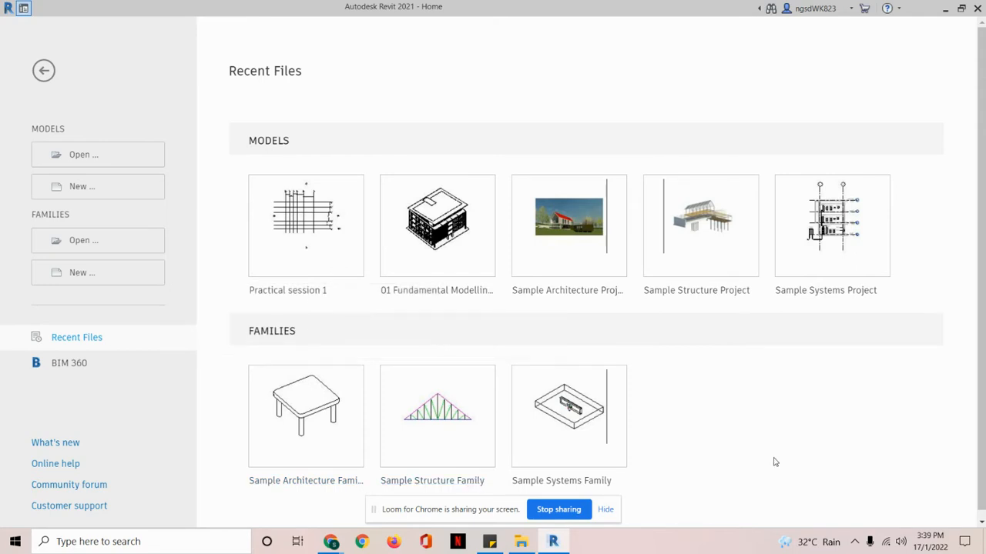
pyautogui.click(604, 509)
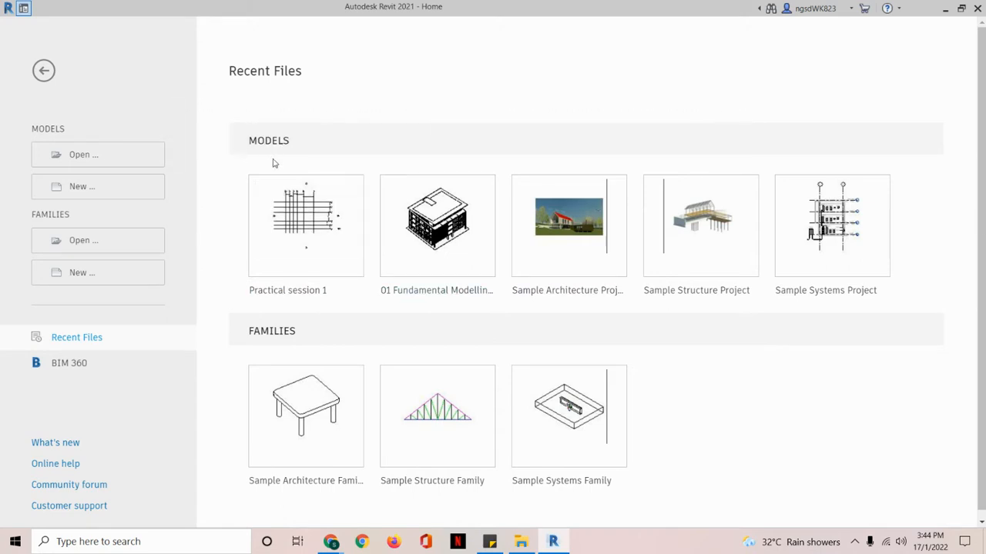
pyautogui.moveTo(331, 542)
pyautogui.click(192, 482)
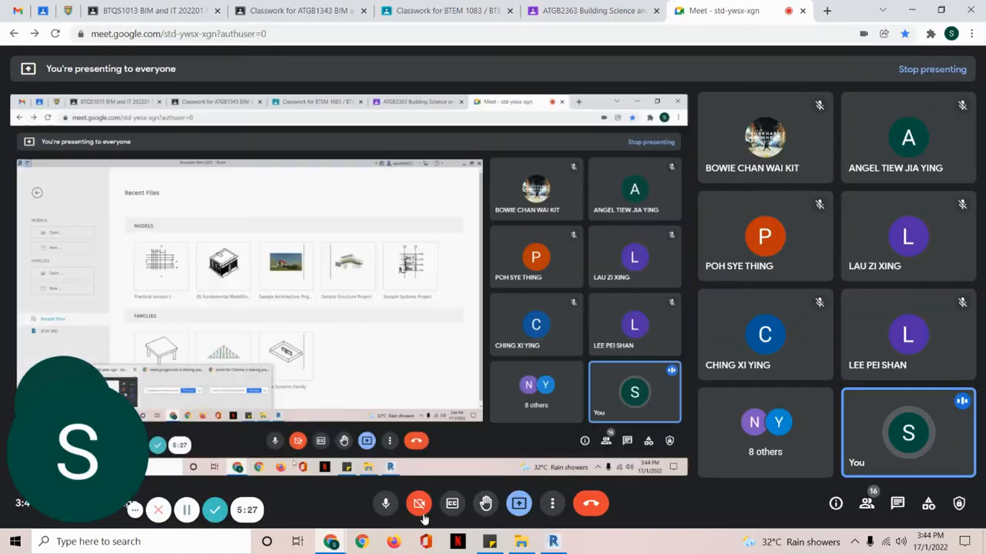
pyautogui.hotkey('alt', 'Tab')
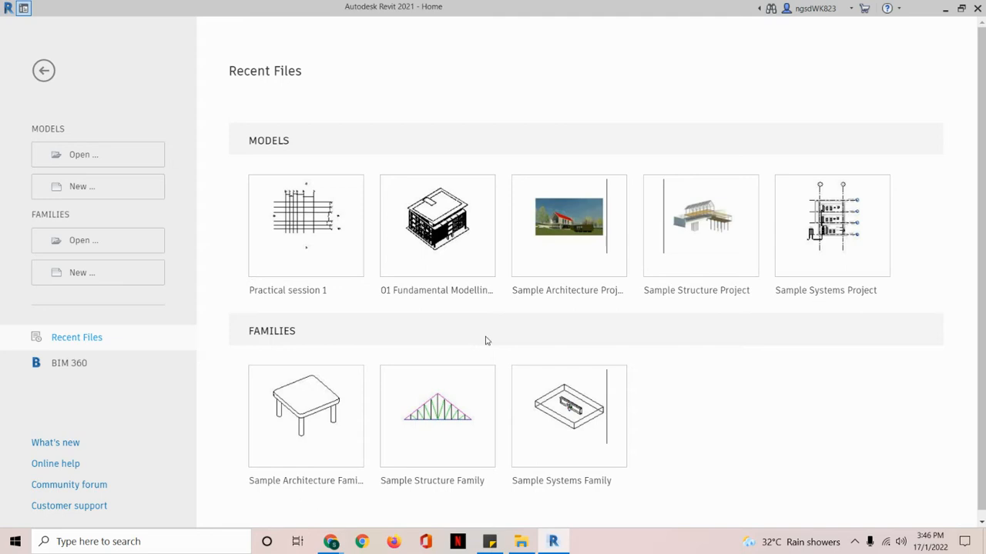
# Step: Switch to Chrome and open the REVIT 1A - Introduction + Creating a Project PDF from the ATGB1343 BIM and IT classwork
pyautogui.moveTo(331, 542)
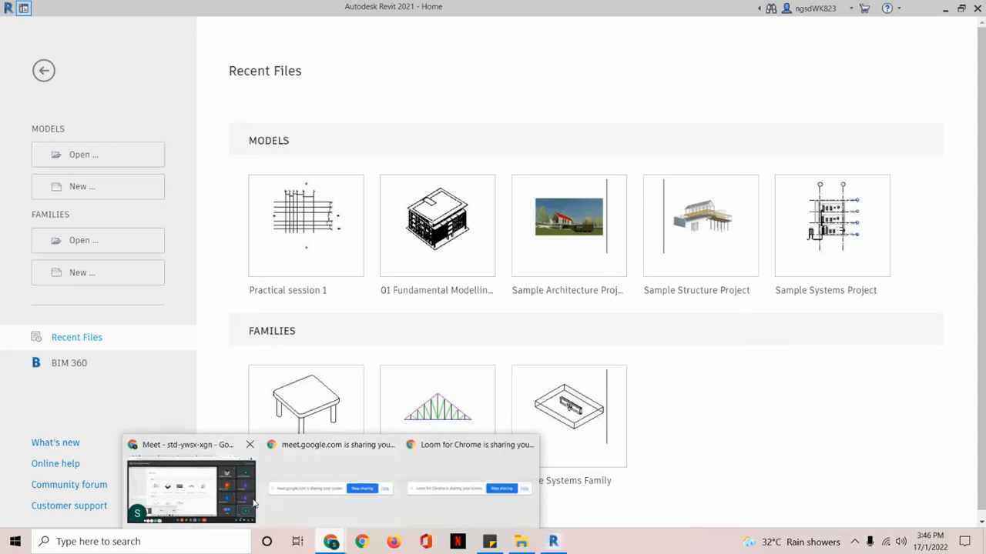
pyautogui.click(256, 501)
pyautogui.click(153, 10)
pyautogui.click(300, 10)
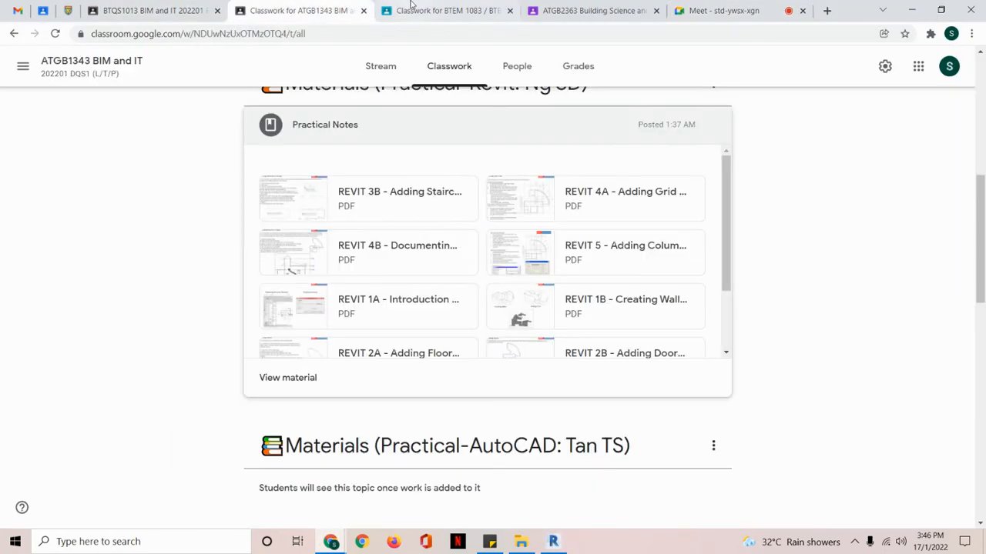
pyautogui.scroll(-5, 476, 228)
pyautogui.scroll(4, 825, 310)
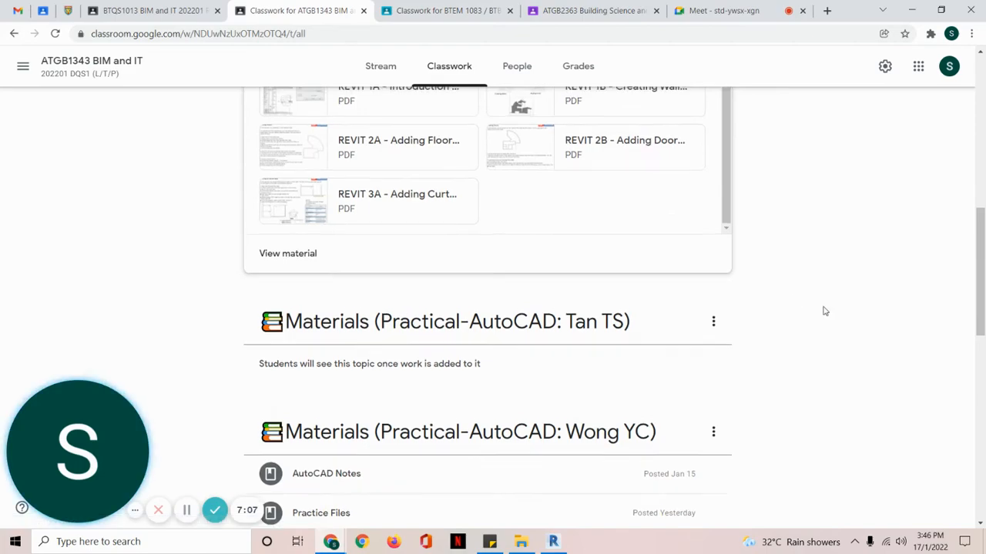
pyautogui.click(309, 355)
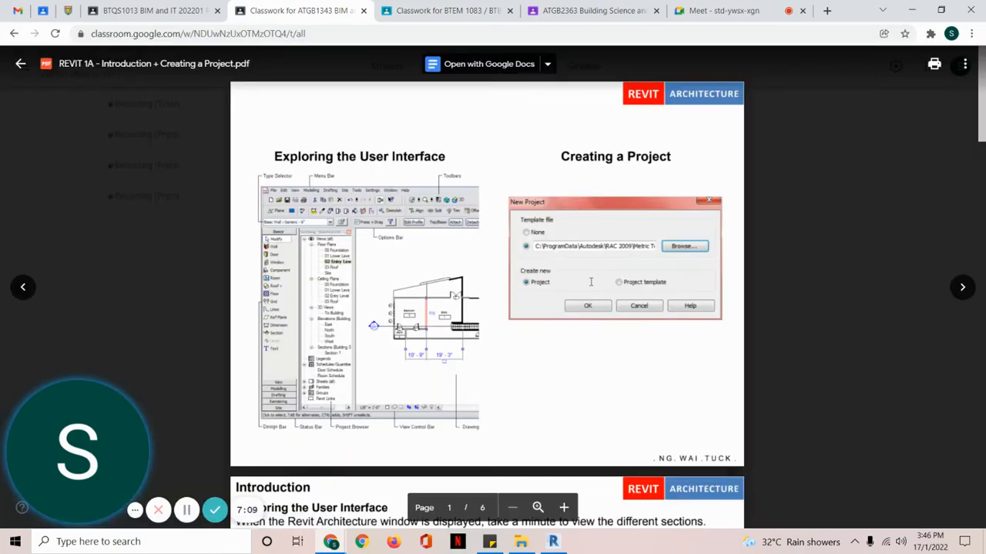
# Step: Read the PDF's Creating a Project exercise, from creating and saving the project to renaming and creating levels
pyautogui.scroll(-15, 534, 297)
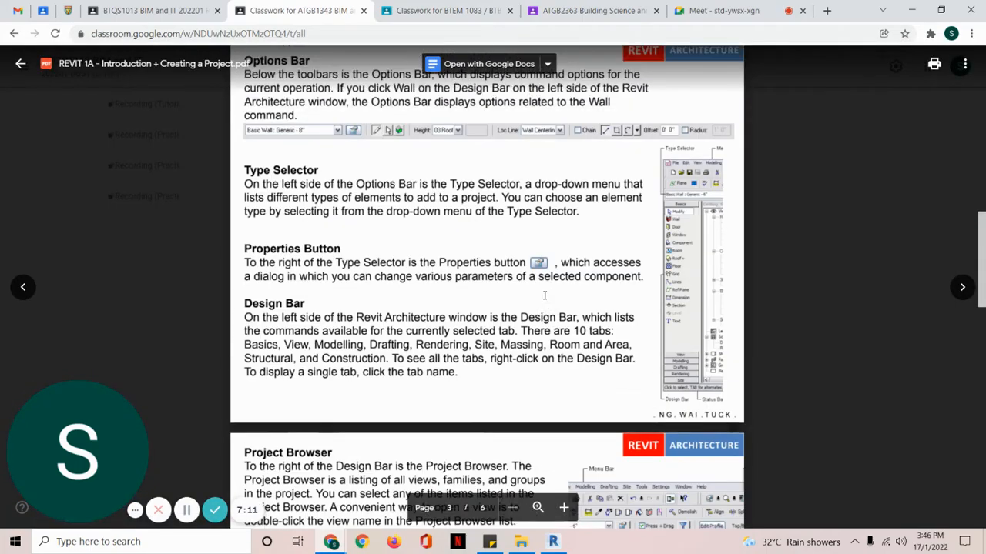
pyautogui.scroll(-5, 479, 329)
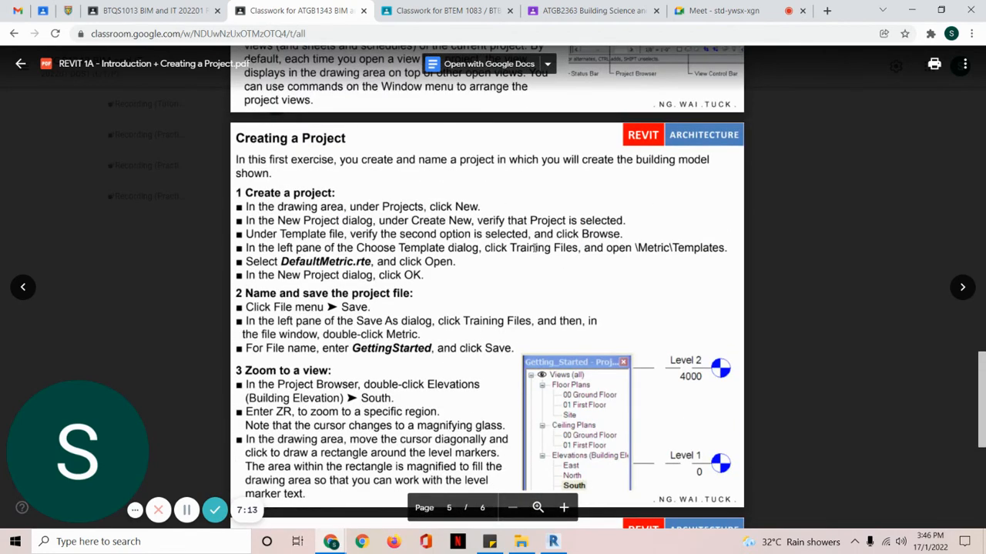
pyautogui.moveTo(258, 221); pyautogui.dragTo(300, 221)
pyautogui.moveTo(656, 500); pyautogui.dragTo(718, 498)
pyautogui.click(374, 276)
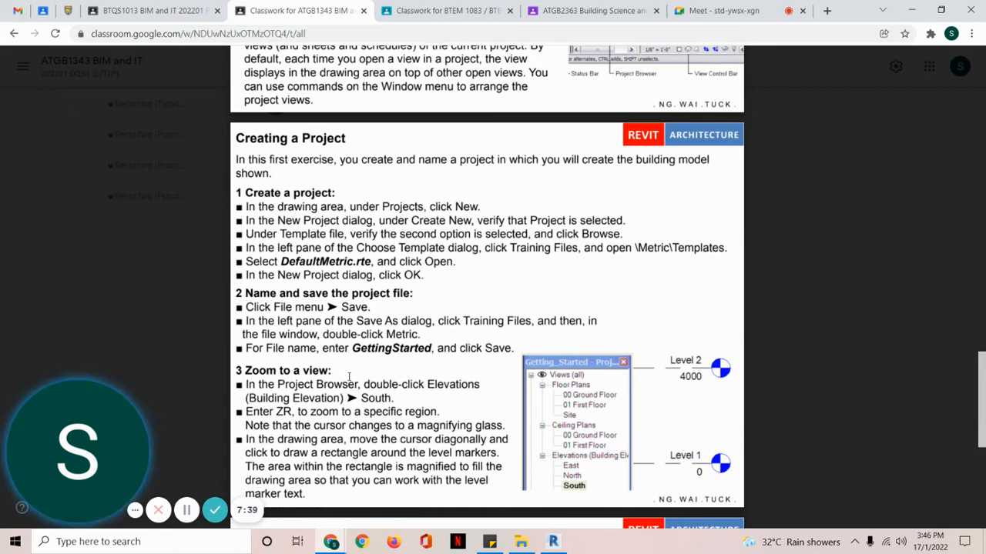
pyautogui.scroll(-3, 387, 352)
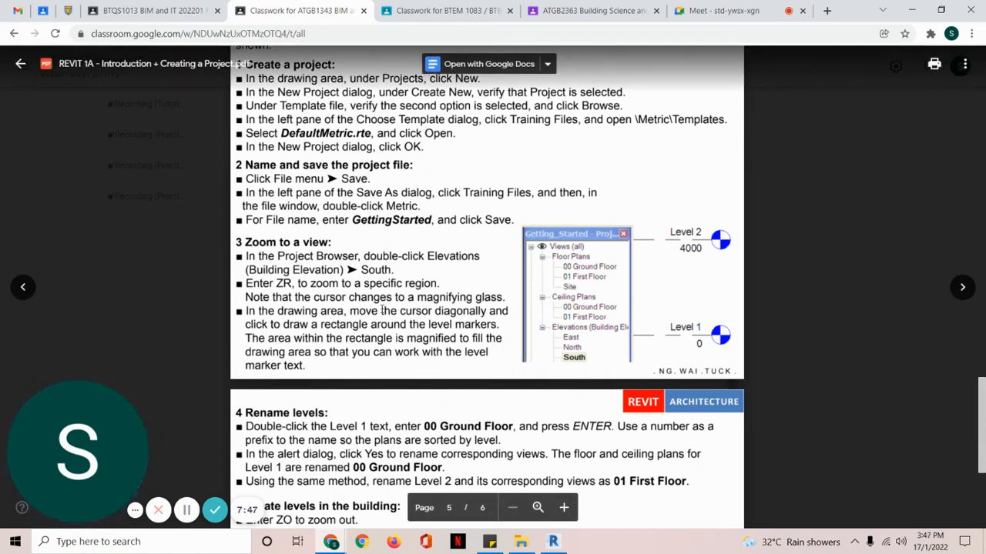
pyautogui.scroll(-4, 382, 310)
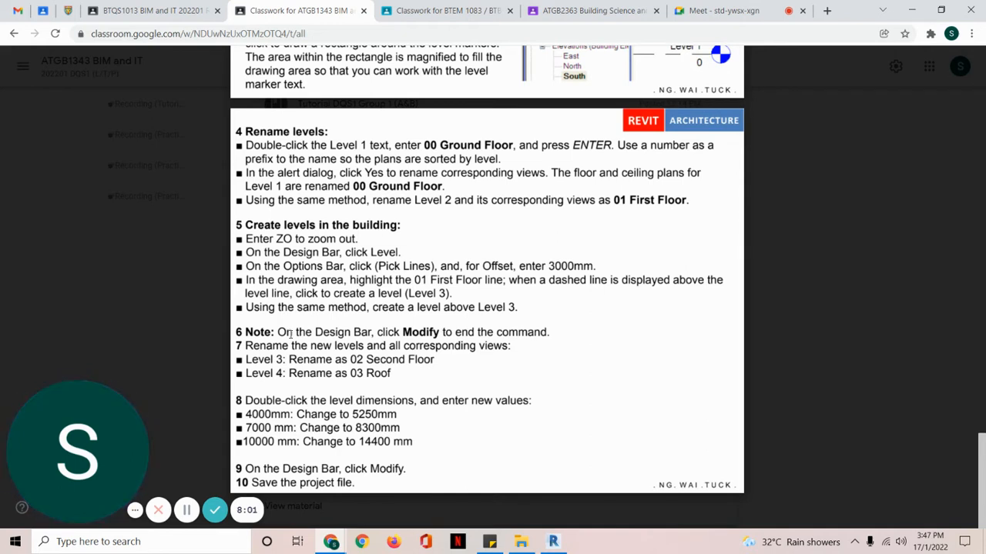
# Step: Switch to Revit and create a new project from the Metric-Architectural Template
pyautogui.click(556, 543)
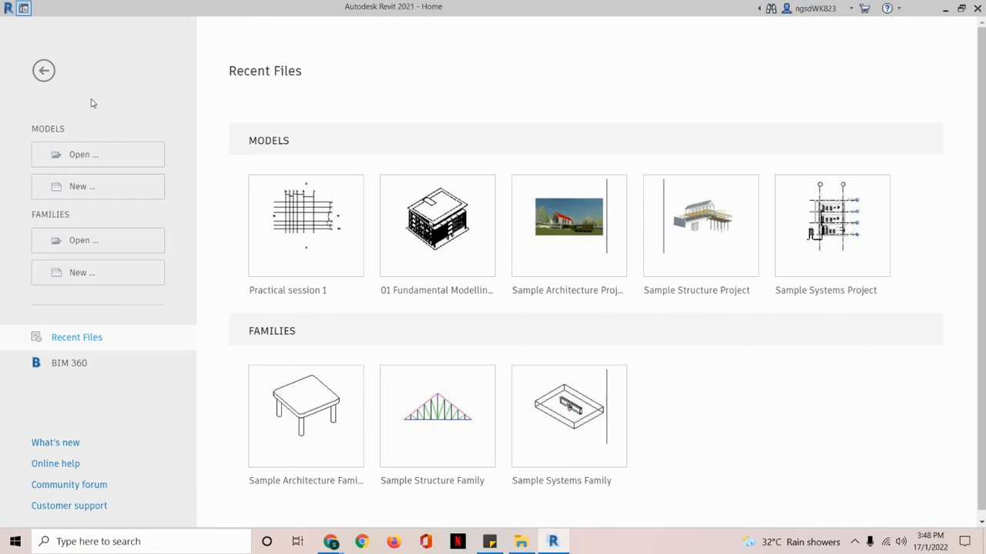
pyautogui.click(107, 187)
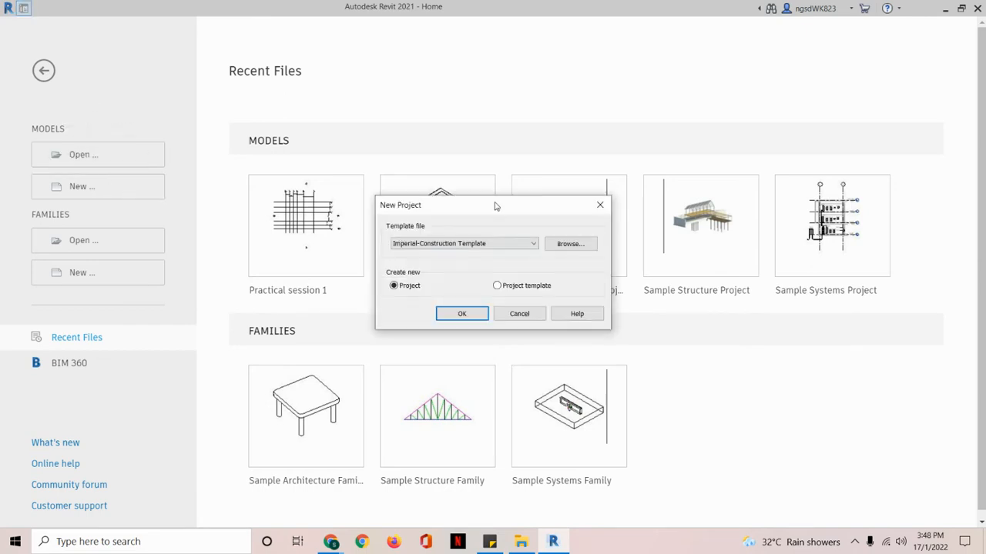
pyautogui.moveTo(495, 205); pyautogui.dragTo(467, 209)
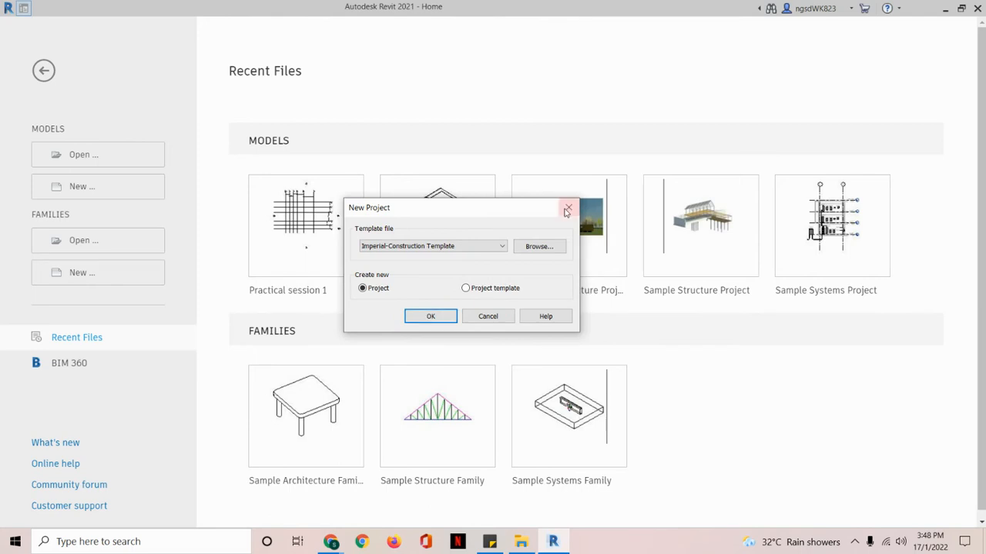
pyautogui.click(447, 247)
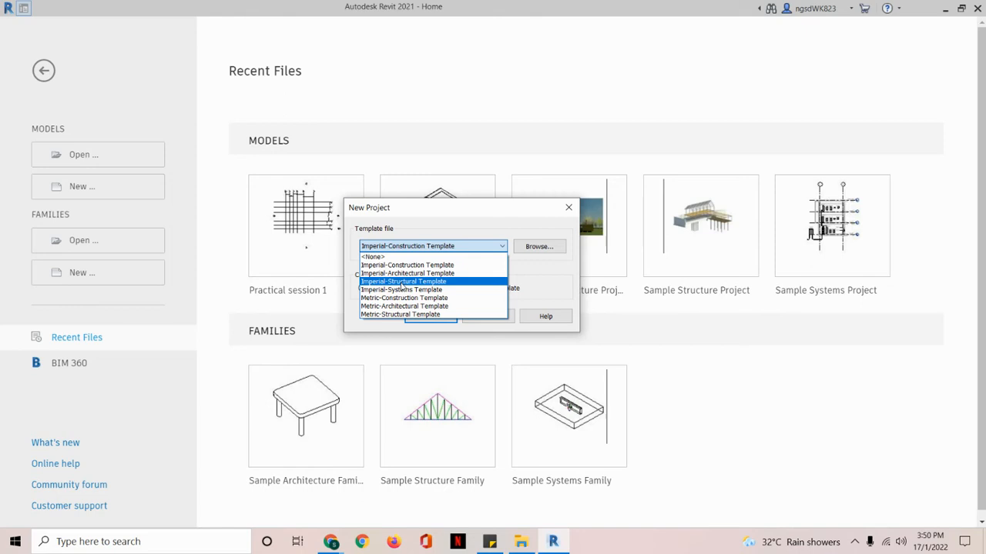
pyautogui.click(526, 285)
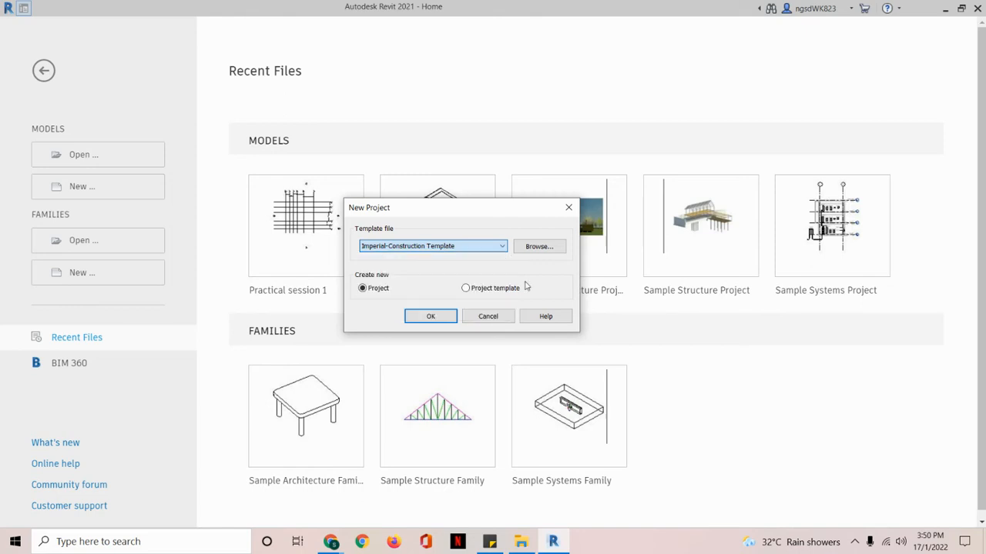
pyautogui.click(381, 248)
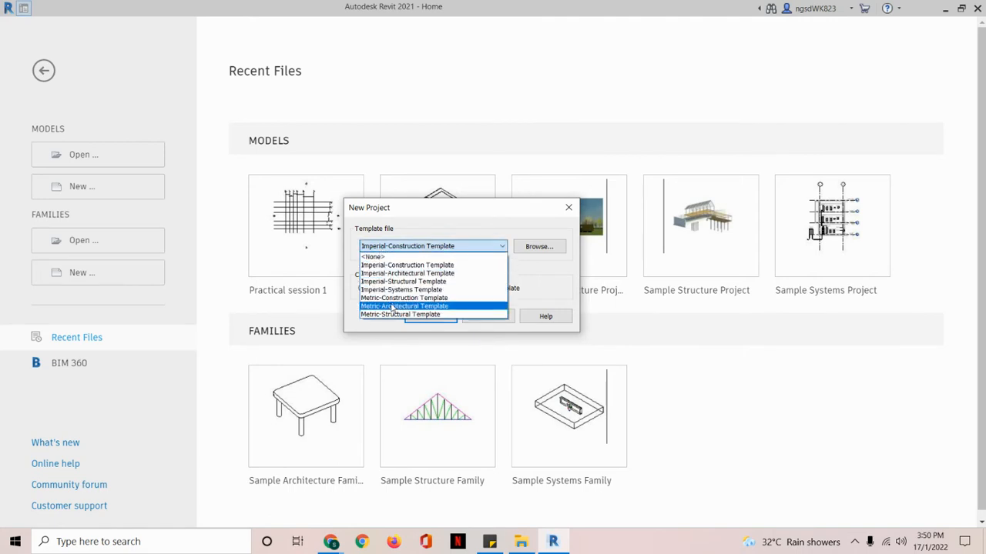
pyautogui.click(393, 307)
pyautogui.click(414, 247)
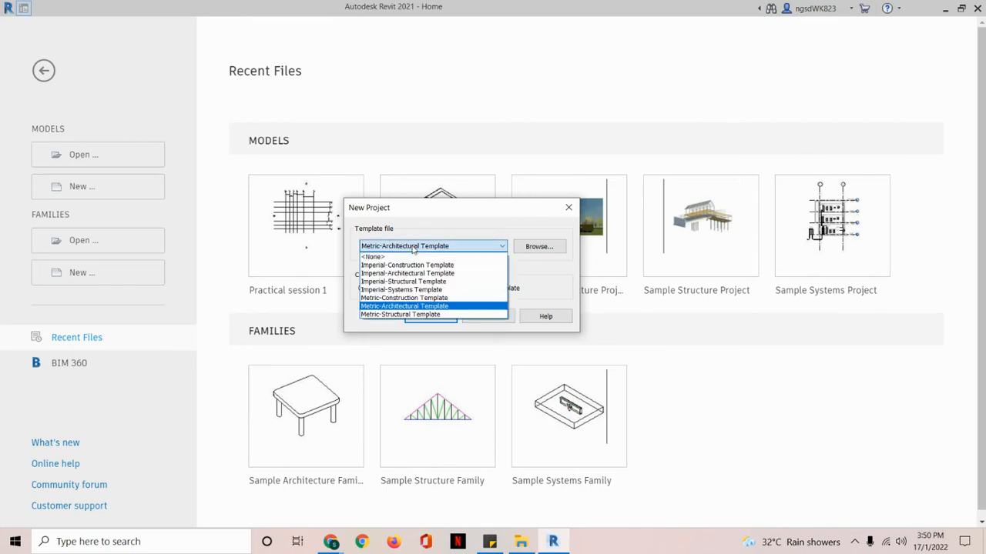
pyautogui.click(407, 307)
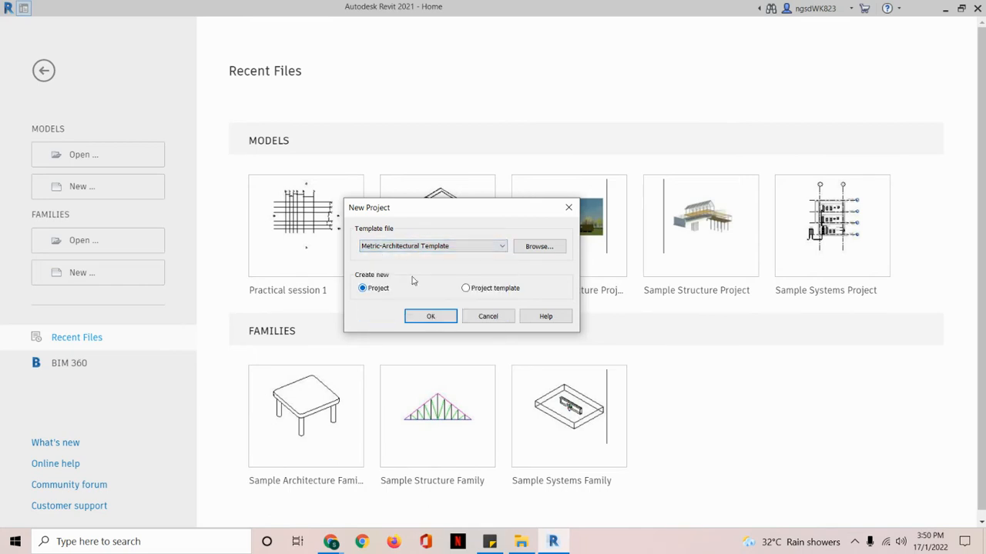
pyautogui.click(427, 248)
pyautogui.click(425, 306)
pyautogui.click(401, 245)
pyautogui.click(427, 317)
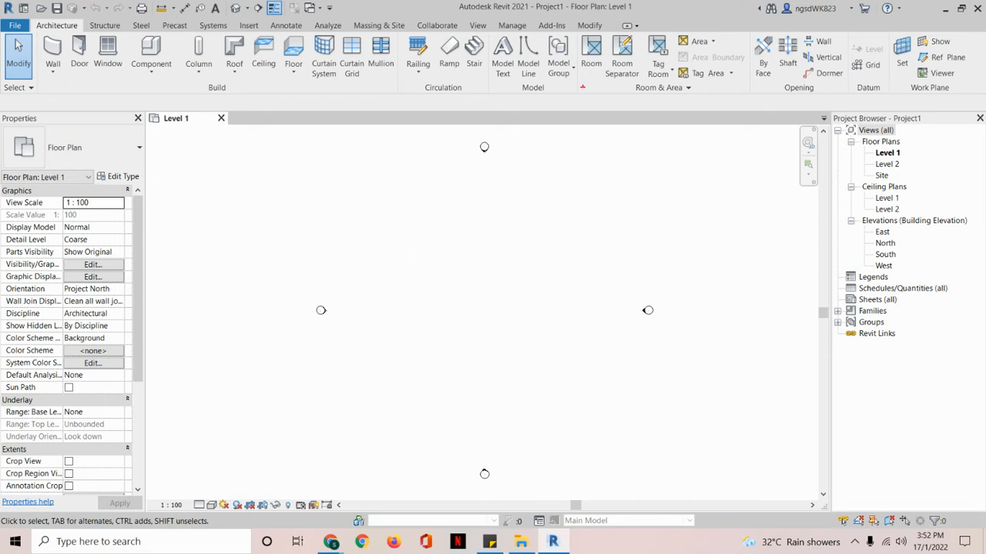
pyautogui.moveTo(975, 36)
pyautogui.mouseDown()
pyautogui.moveTo(933, 16)
pyautogui.moveTo(707, 8)
pyautogui.moveTo(329, 23)
pyautogui.moveTo(13, 13)
pyautogui.moveTo(40, 95)
pyautogui.moveTo(524, 106)
pyautogui.moveTo(865, 109)
pyautogui.moveTo(974, 98)
pyautogui.moveTo(967, 31)
pyautogui.mouseUp()
pyautogui.moveTo(405, 116)
pyautogui.mouseDown()
pyautogui.moveTo(396, 154)
pyautogui.moveTo(426, 135)
pyautogui.mouseUp()
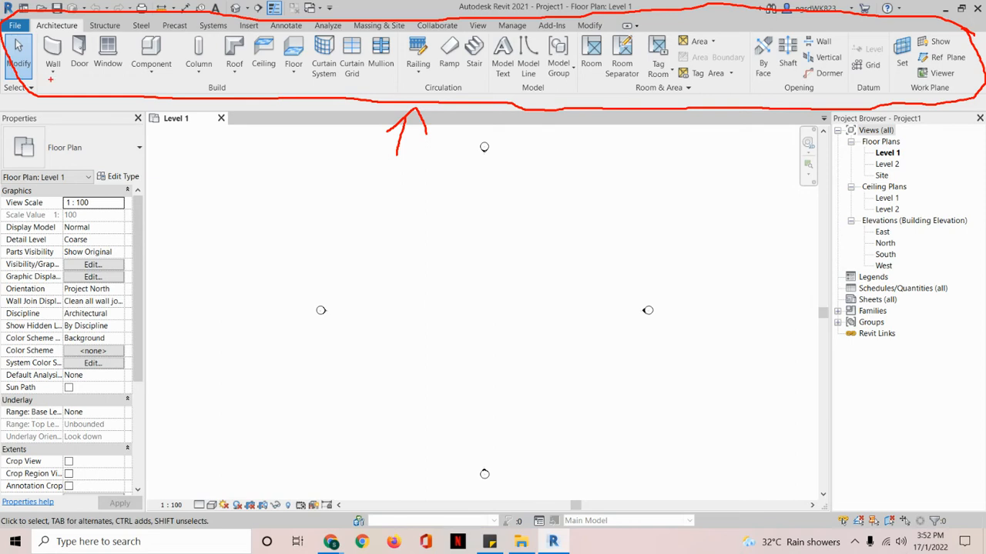
pyautogui.moveTo(43, 82); pyautogui.dragTo(119, 77)
pyautogui.press('Escape')
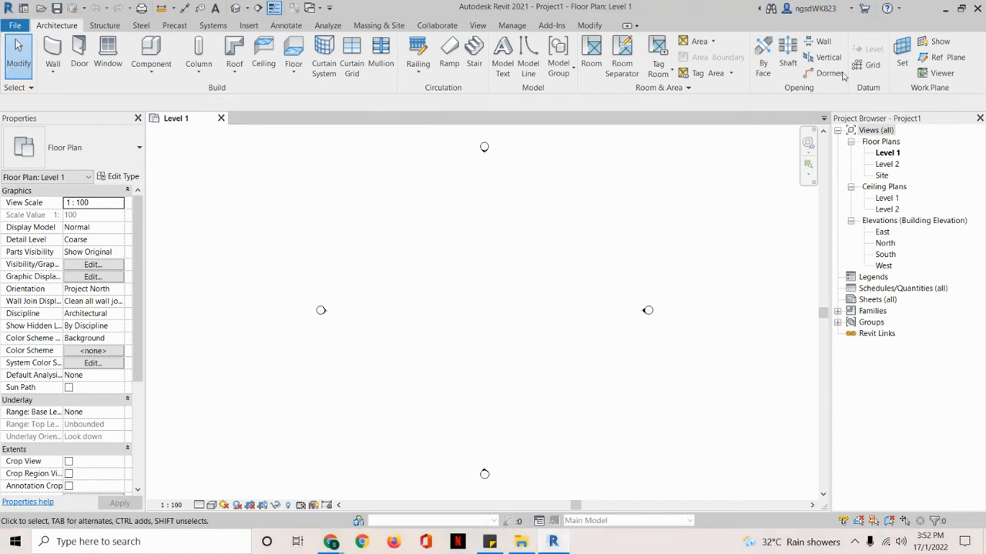
pyautogui.click(116, 26)
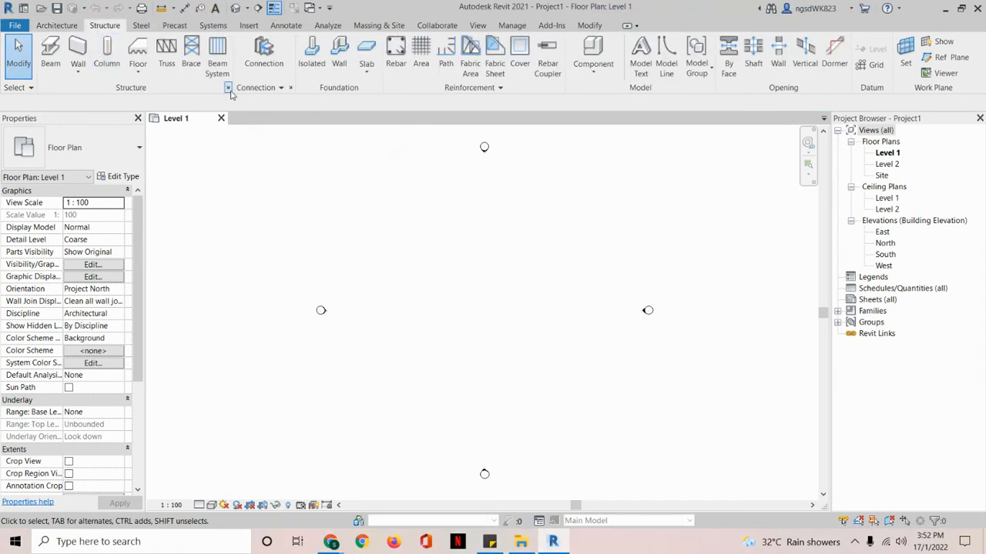
pyautogui.click(141, 27)
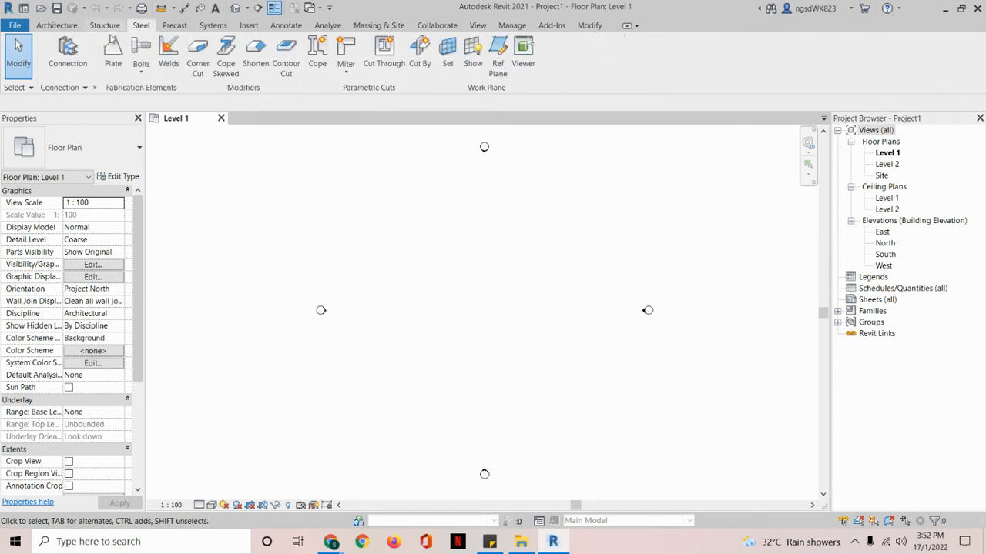
pyautogui.click(174, 26)
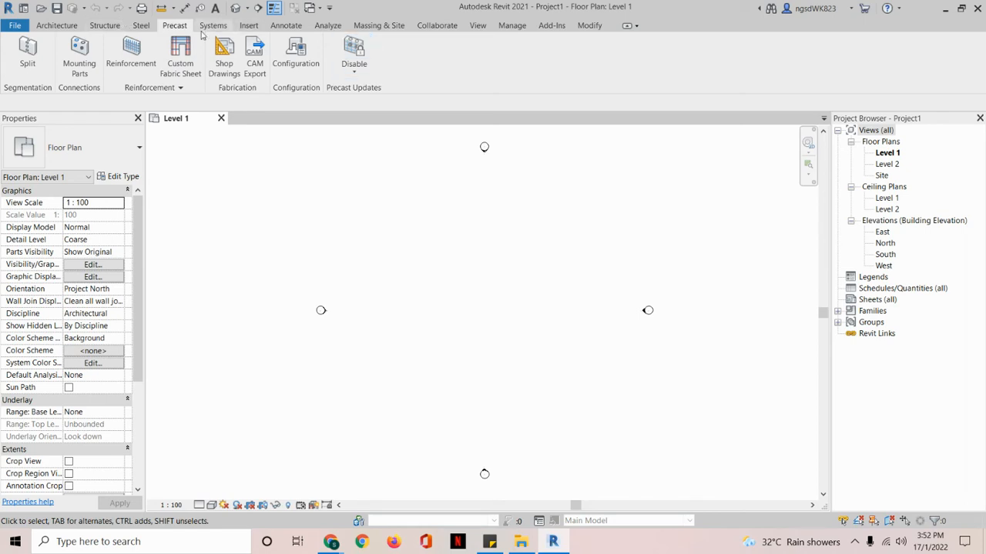
pyautogui.click(328, 25)
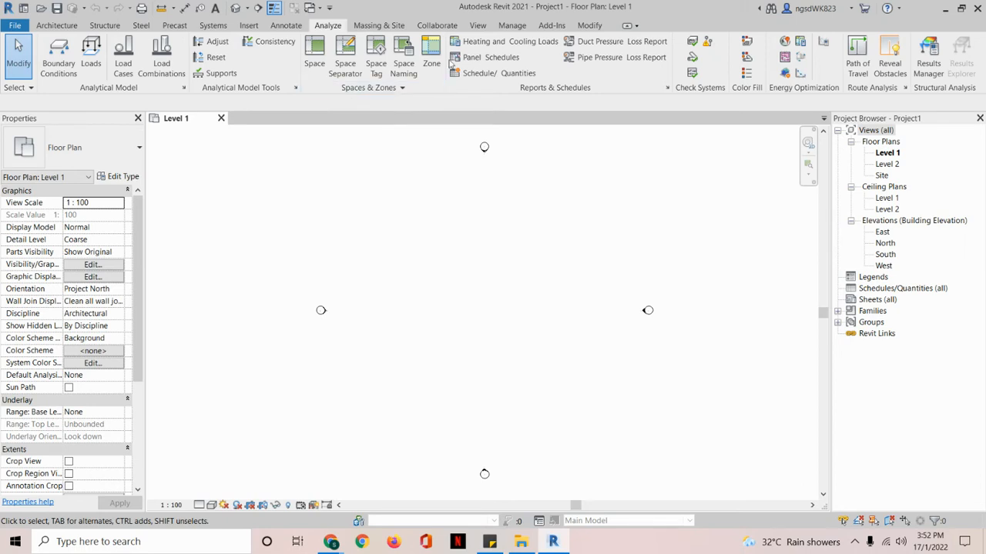
pyautogui.click(56, 26)
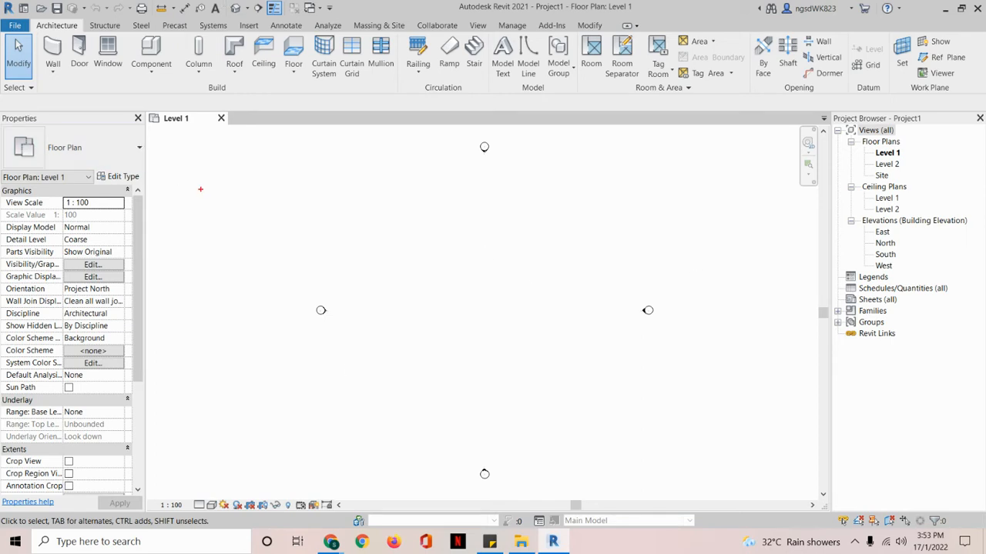
pyautogui.moveTo(196, 177)
pyautogui.mouseDown()
pyautogui.moveTo(111, 118)
pyautogui.moveTo(3, 114)
pyautogui.moveTo(22, 160)
pyautogui.moveTo(99, 162)
pyautogui.moveTo(118, 123)
pyautogui.moveTo(108, 113)
pyautogui.mouseUp()
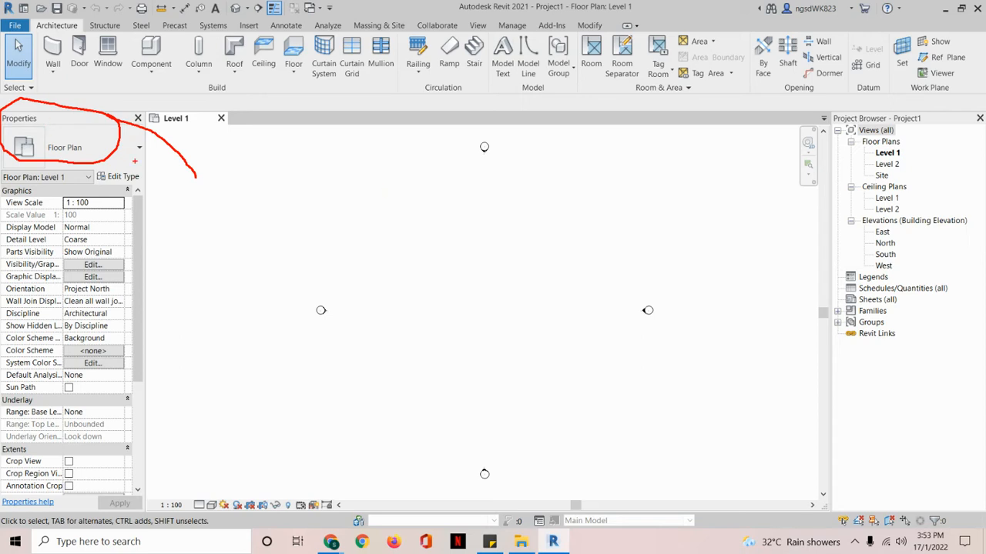
pyautogui.moveTo(134, 162)
pyautogui.mouseDown()
pyautogui.moveTo(181, 170)
pyautogui.moveTo(131, 165)
pyautogui.moveTo(136, 188)
pyautogui.mouseUp()
pyautogui.moveTo(78, 51)
pyautogui.mouseDown()
pyautogui.moveTo(57, 34)
pyautogui.moveTo(29, 69)
pyautogui.moveTo(66, 45)
pyautogui.moveTo(62, 77)
pyautogui.moveTo(204, 139)
pyautogui.moveTo(307, 199)
pyautogui.mouseUp()
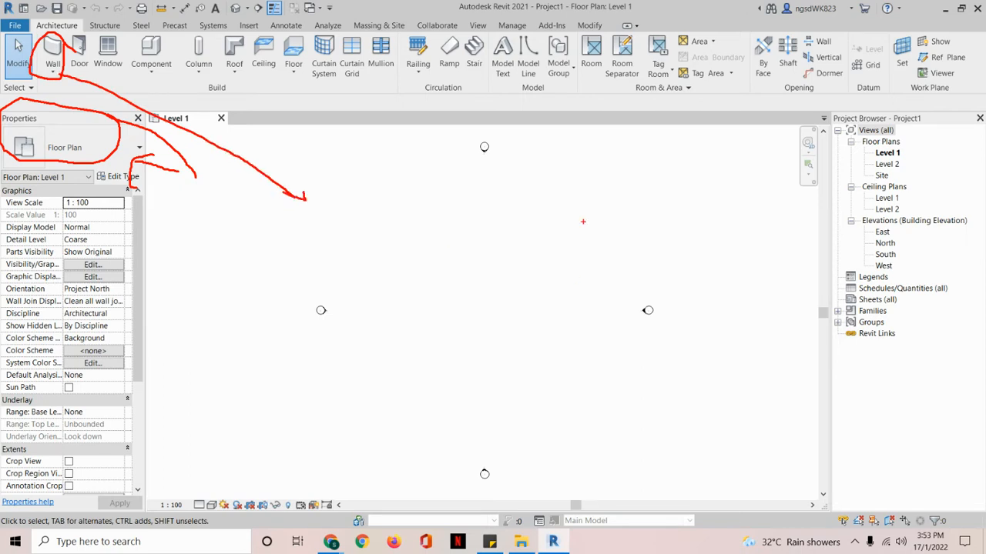
pyautogui.moveTo(585, 219)
pyautogui.mouseDown()
pyautogui.moveTo(422, 416)
pyautogui.moveTo(599, 245)
pyautogui.moveTo(504, 205)
pyautogui.mouseUp()
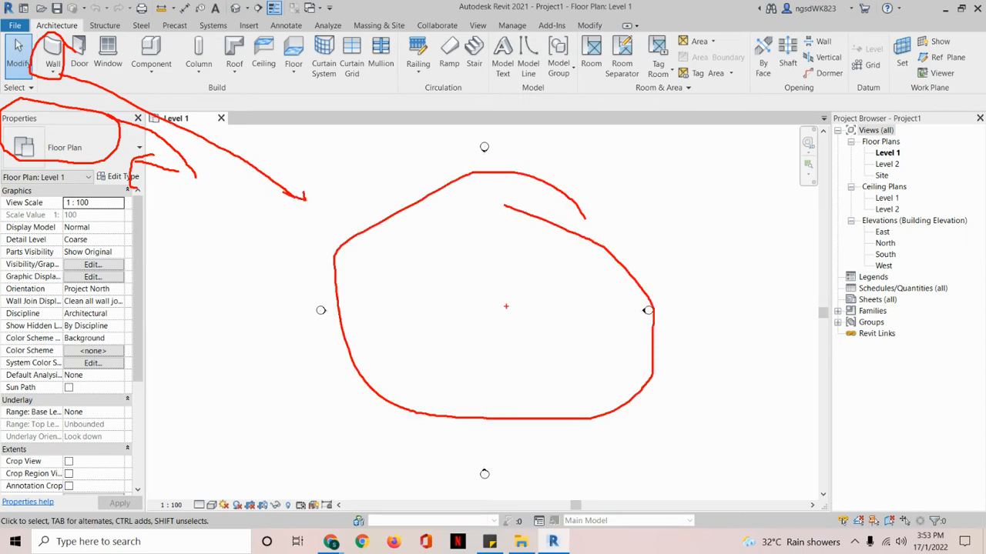
pyautogui.moveTo(436, 250); pyautogui.dragTo(428, 368)
pyautogui.moveTo(432, 282)
pyautogui.mouseDown()
pyautogui.moveTo(234, 265)
pyautogui.moveTo(182, 241)
pyautogui.moveTo(185, 274)
pyautogui.mouseUp()
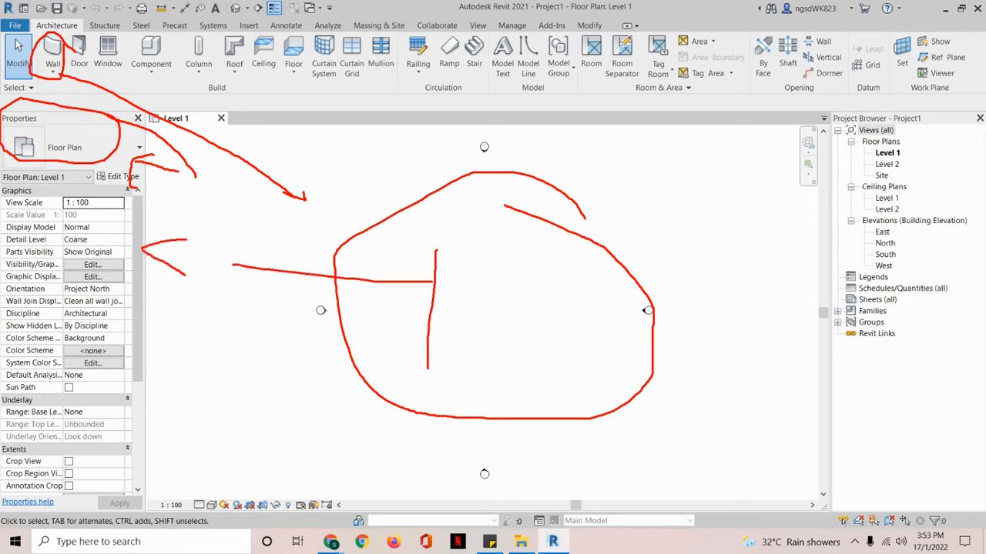
pyautogui.moveTo(137, 180)
pyautogui.mouseDown()
pyautogui.moveTo(144, 202)
pyautogui.moveTo(180, 181)
pyautogui.mouseUp()
pyautogui.moveTo(67, 128)
pyautogui.mouseDown()
pyautogui.moveTo(48, 111)
pyautogui.moveTo(1, 115)
pyautogui.moveTo(52, 131)
pyautogui.moveTo(51, 117)
pyautogui.mouseUp()
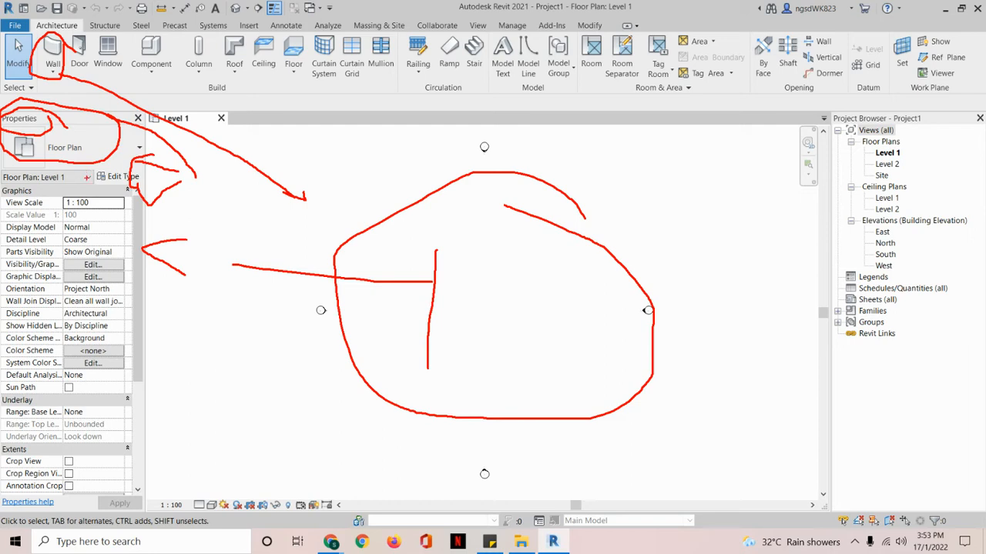
pyautogui.press('Escape')
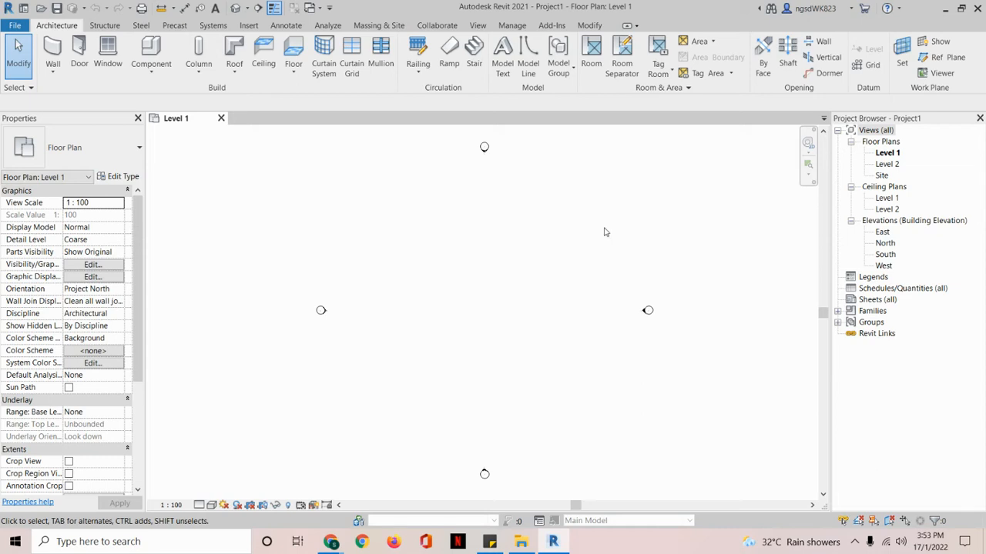
pyautogui.click(887, 154)
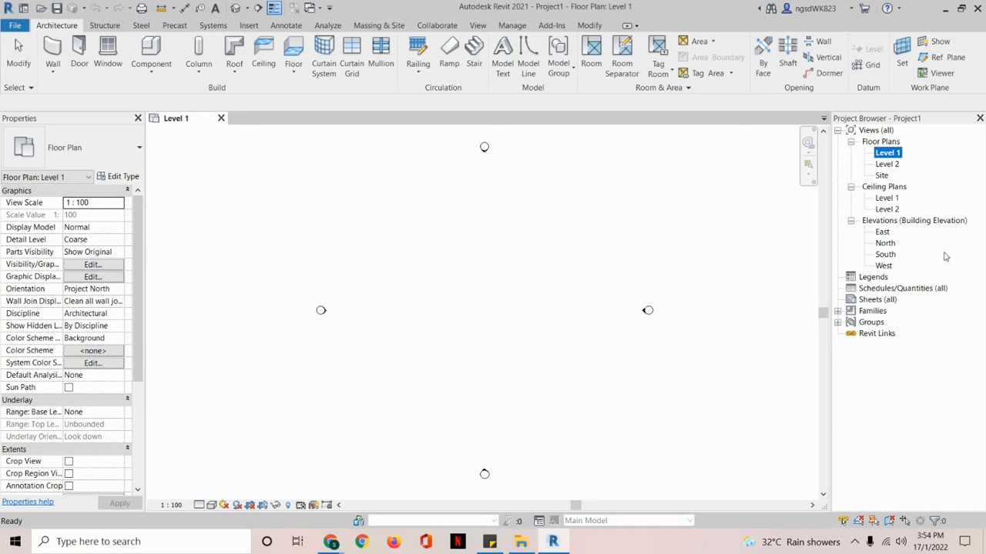
pyautogui.moveTo(897, 254)
pyautogui.mouseDown()
pyautogui.moveTo(910, 255)
pyautogui.moveTo(906, 262)
pyautogui.mouseUp()
pyautogui.moveTo(871, 231)
pyautogui.mouseDown()
pyautogui.moveTo(782, 231)
pyautogui.moveTo(520, 167)
pyautogui.mouseUp()
pyautogui.moveTo(501, 132)
pyautogui.mouseDown()
pyautogui.moveTo(460, 152)
pyautogui.moveTo(502, 137)
pyautogui.mouseUp()
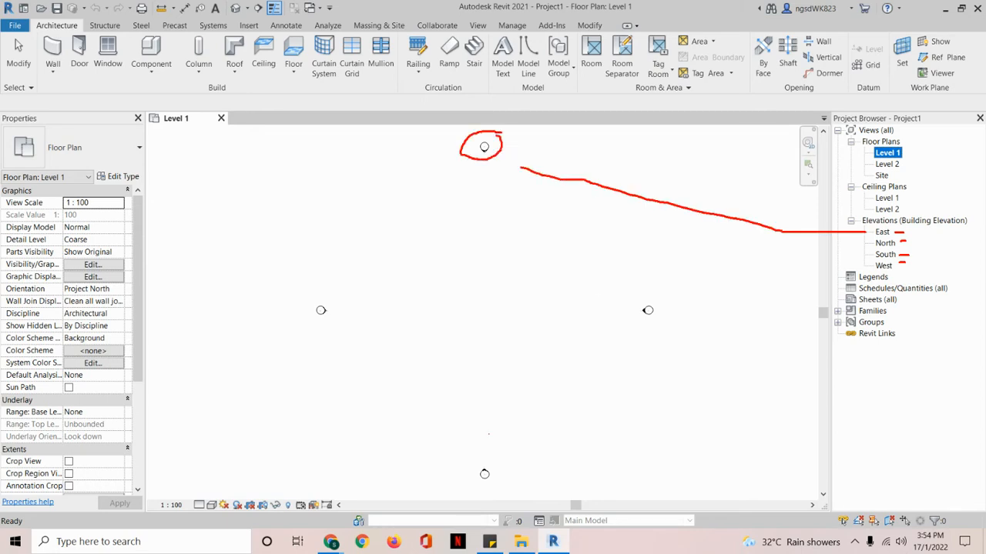
pyautogui.moveTo(476, 454)
pyautogui.mouseDown()
pyautogui.moveTo(452, 484)
pyautogui.moveTo(484, 475)
pyautogui.mouseUp()
pyautogui.moveTo(338, 292); pyautogui.dragTo(336, 307)
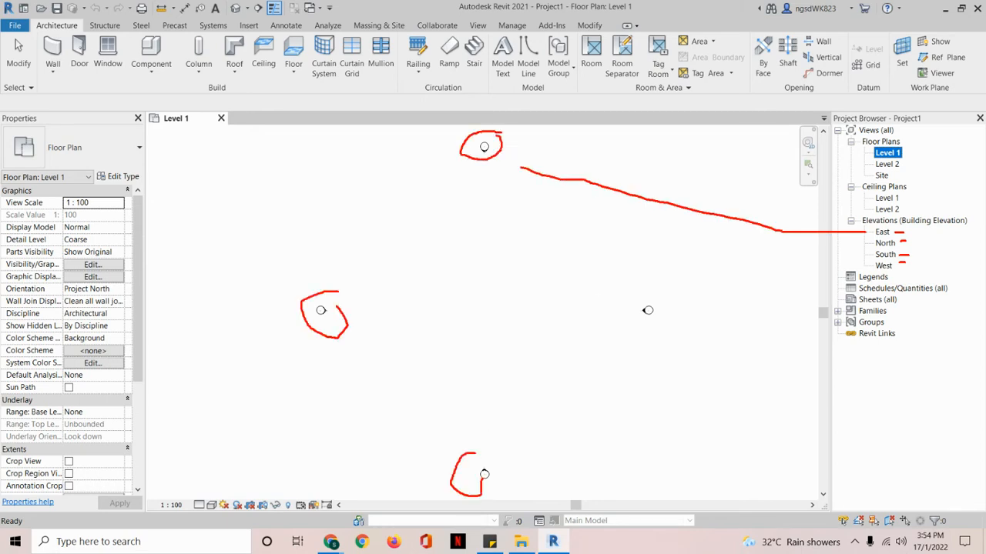
pyautogui.moveTo(625, 297)
pyautogui.mouseDown()
pyautogui.moveTo(597, 322)
pyautogui.moveTo(665, 305)
pyautogui.moveTo(625, 296)
pyautogui.mouseUp()
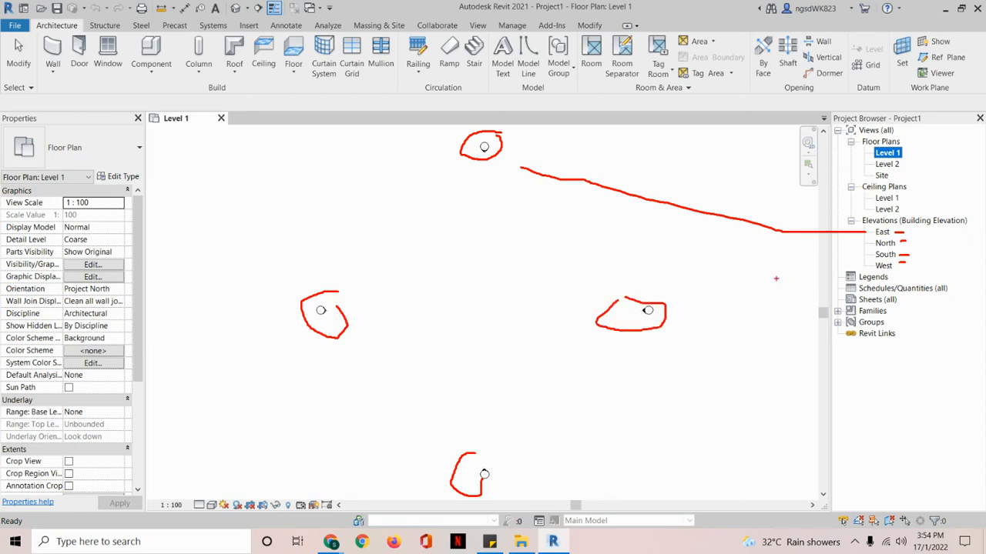
pyautogui.moveTo(914, 242); pyautogui.dragTo(932, 235)
pyautogui.moveTo(505, 144)
pyautogui.mouseDown()
pyautogui.moveTo(525, 145)
pyautogui.moveTo(485, 193)
pyautogui.moveTo(497, 191)
pyautogui.mouseUp()
pyautogui.moveTo(442, 242)
pyautogui.mouseDown()
pyautogui.moveTo(433, 352)
pyautogui.moveTo(570, 218)
pyautogui.moveTo(481, 213)
pyautogui.moveTo(434, 273)
pyautogui.mouseUp()
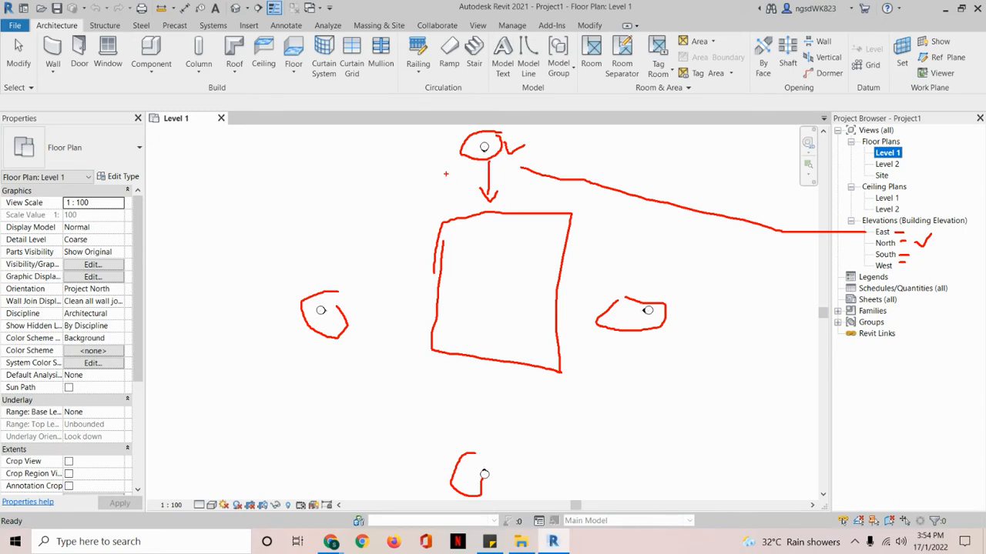
pyautogui.moveTo(903, 145)
pyautogui.mouseDown()
pyautogui.moveTo(908, 155)
pyautogui.moveTo(920, 148)
pyautogui.mouseUp()
pyautogui.moveTo(506, 161); pyautogui.dragTo(533, 171)
pyautogui.moveTo(903, 151); pyautogui.dragTo(930, 144)
pyautogui.moveTo(229, 110)
pyautogui.mouseDown()
pyautogui.moveTo(183, 101)
pyautogui.moveTo(141, 124)
pyautogui.moveTo(183, 144)
pyautogui.moveTo(239, 123)
pyautogui.moveTo(224, 110)
pyautogui.mouseUp()
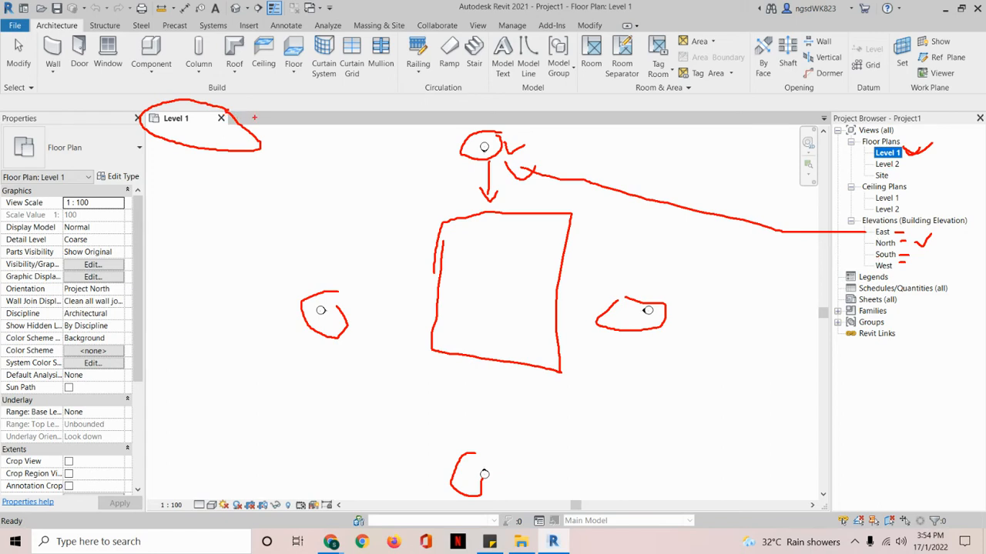
pyautogui.press('Escape')
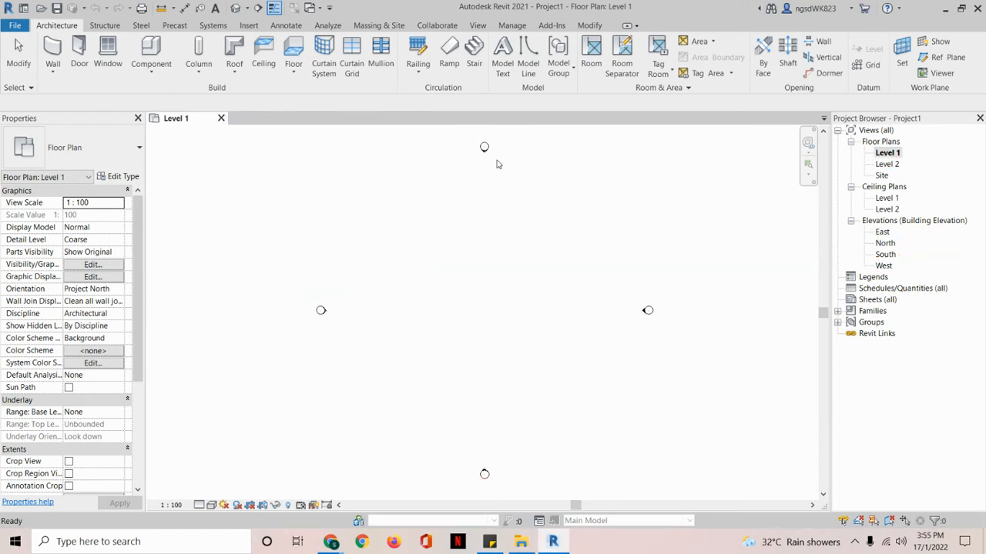
# Step: Open the Level 2 floor plan alongside the Level 1 view
pyautogui.click(885, 165)
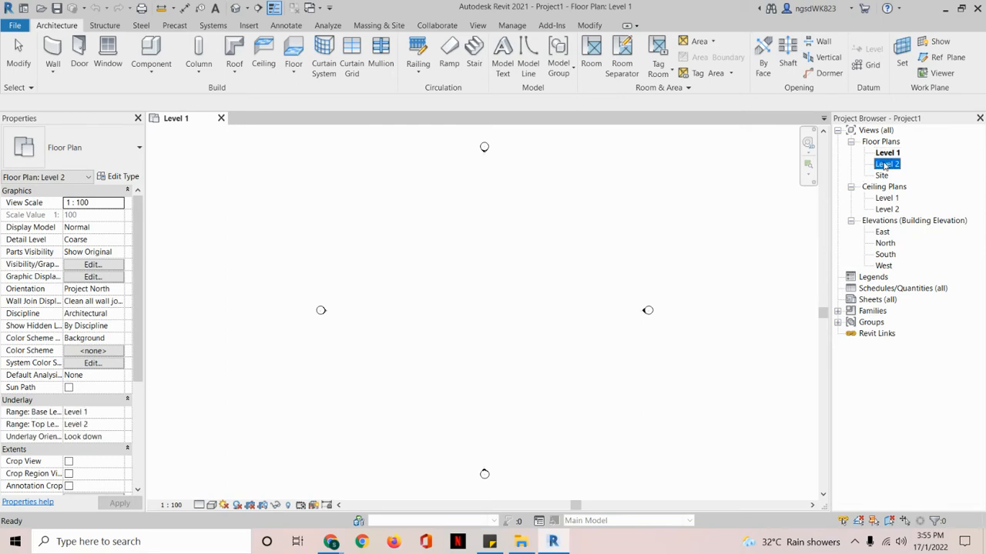
pyautogui.doubleClick(885, 165)
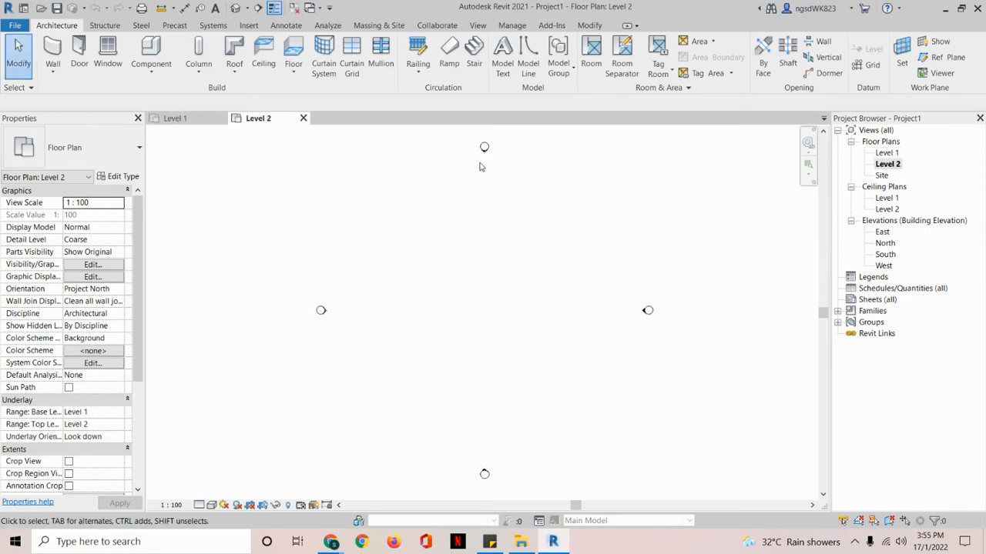
pyautogui.hotkey('ctrl', '2')
pyautogui.moveTo(297, 102)
pyautogui.mouseDown()
pyautogui.moveTo(224, 112)
pyautogui.moveTo(245, 137)
pyautogui.moveTo(316, 117)
pyautogui.moveTo(269, 97)
pyautogui.moveTo(176, 106)
pyautogui.moveTo(193, 145)
pyautogui.moveTo(233, 141)
pyautogui.mouseUp()
pyautogui.moveTo(903, 164); pyautogui.dragTo(917, 160)
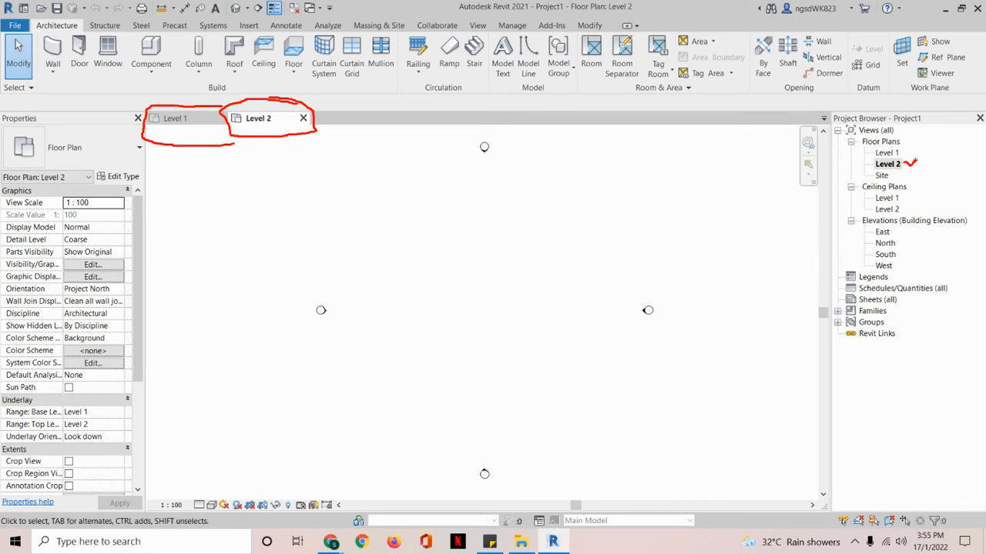
pyautogui.press('Escape')
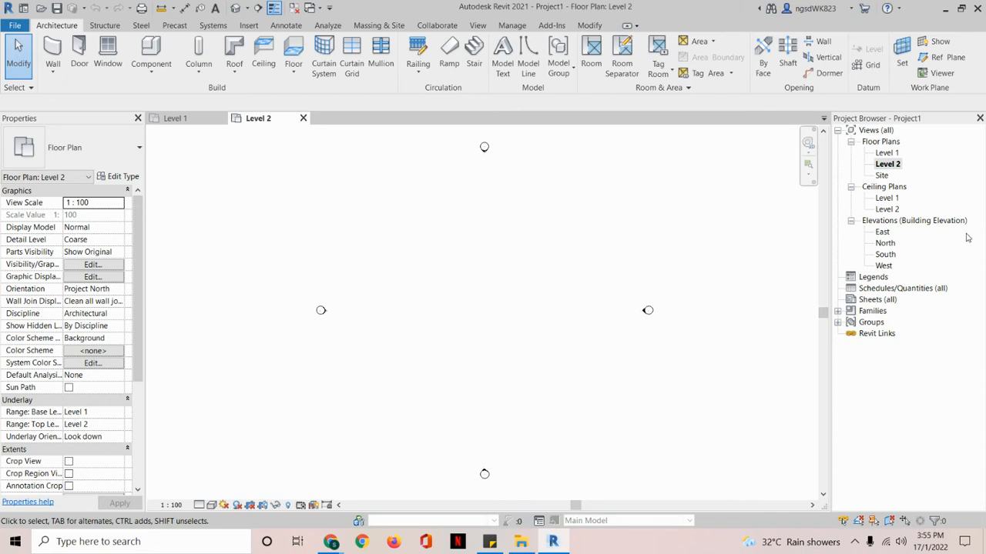
# Step: Open the North building elevation and view its level lines
pyautogui.click(886, 245)
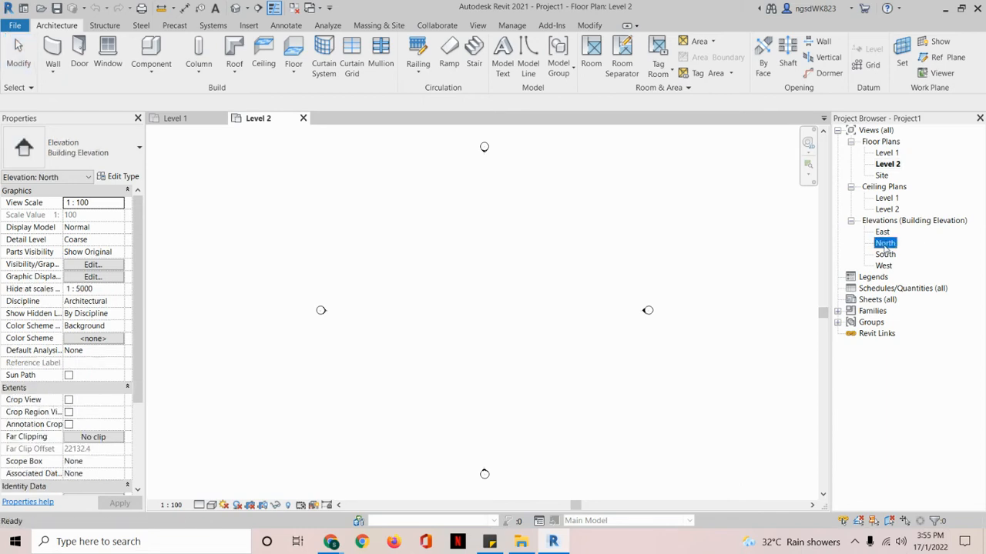
pyautogui.doubleClick(885, 243)
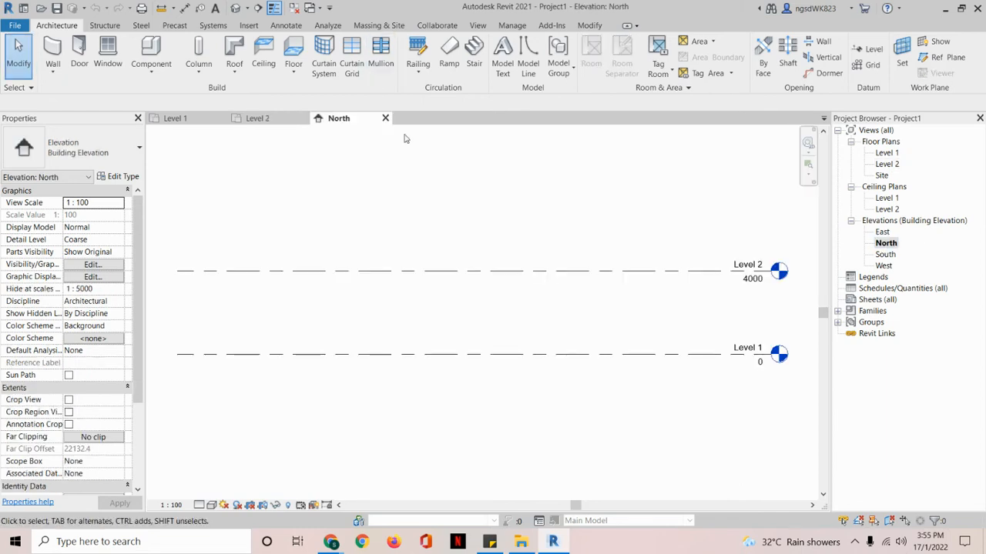
pyautogui.moveTo(410, 193); pyautogui.dragTo(431, 265, button='middle')
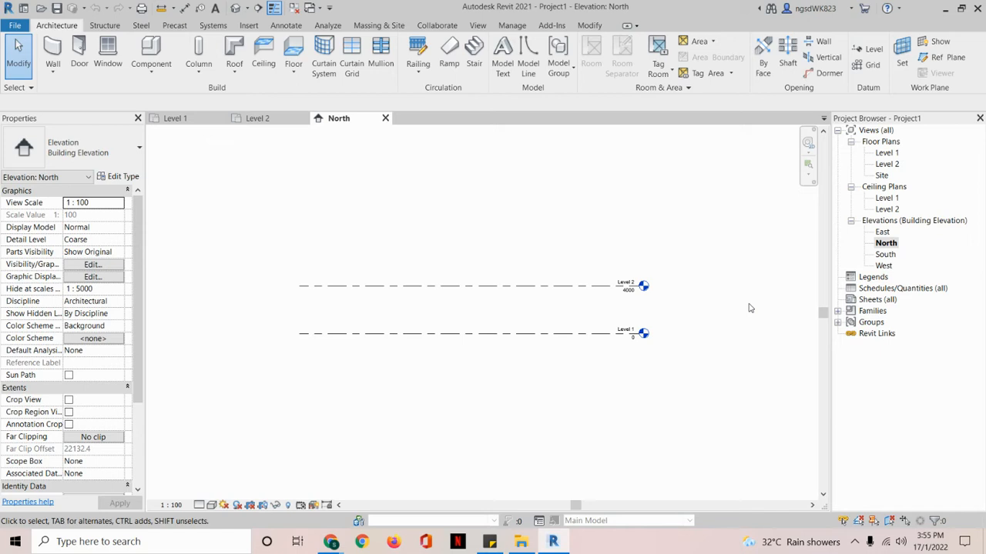
# Step: Switch between the open Level 1, Level 2 and North views, ending on the Level 1 floor plan
pyautogui.click(893, 153)
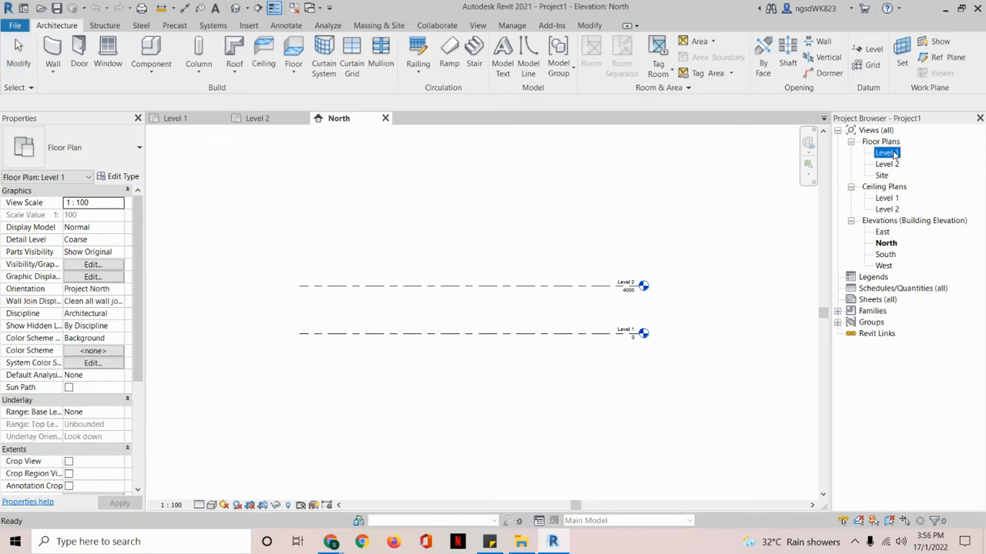
pyautogui.doubleClick(893, 154)
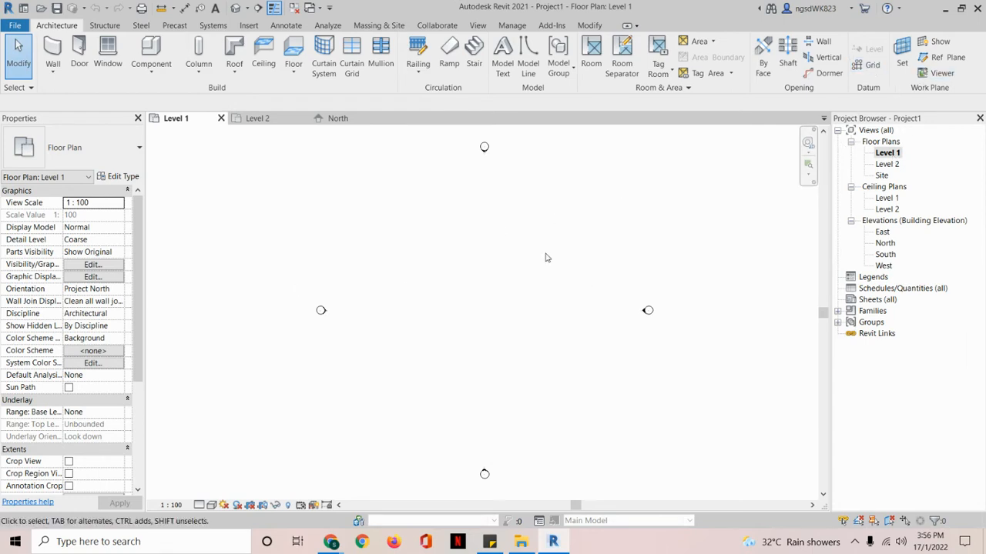
pyautogui.click(257, 118)
pyautogui.click(344, 122)
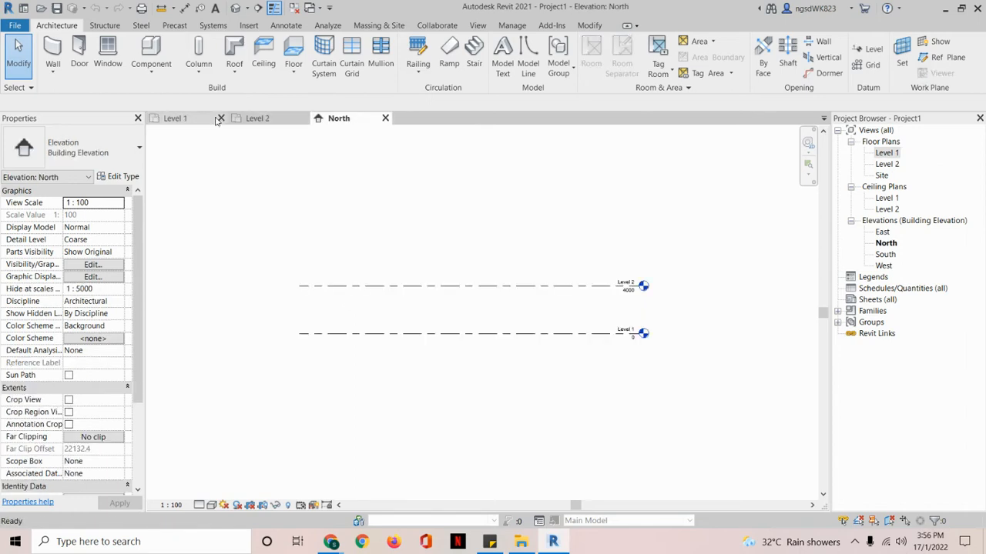
pyautogui.click(257, 118)
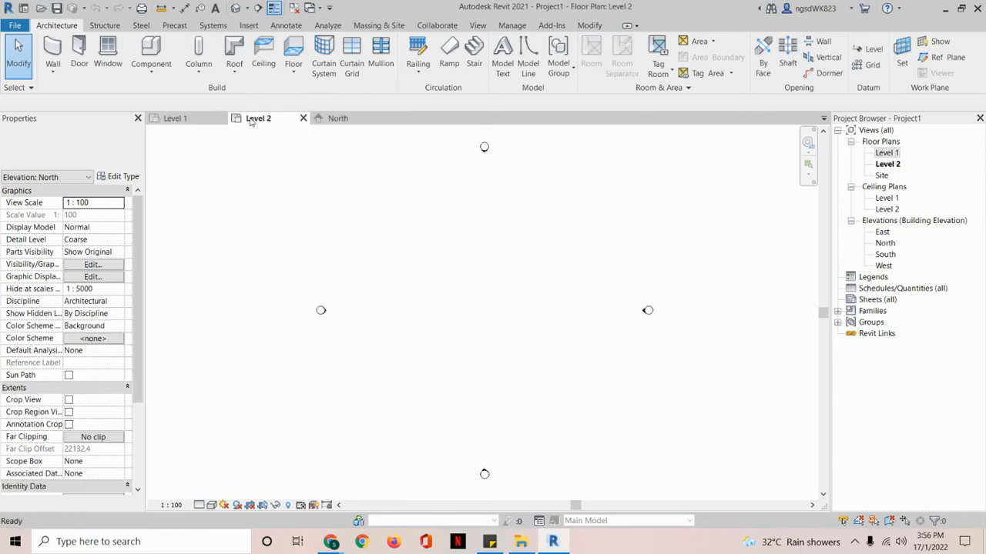
pyautogui.click(175, 118)
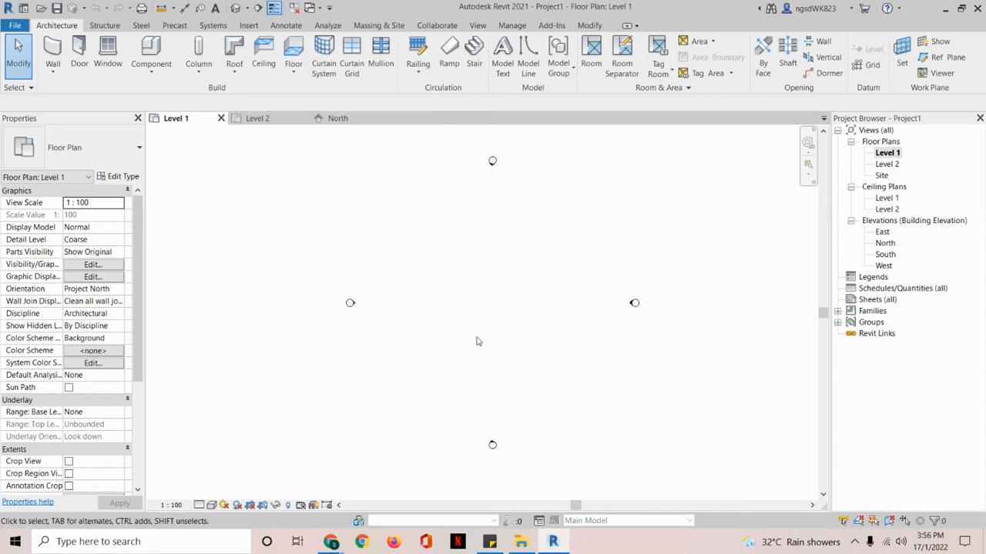
pyautogui.moveTo(476, 341); pyautogui.dragTo(455, 345, button='middle')
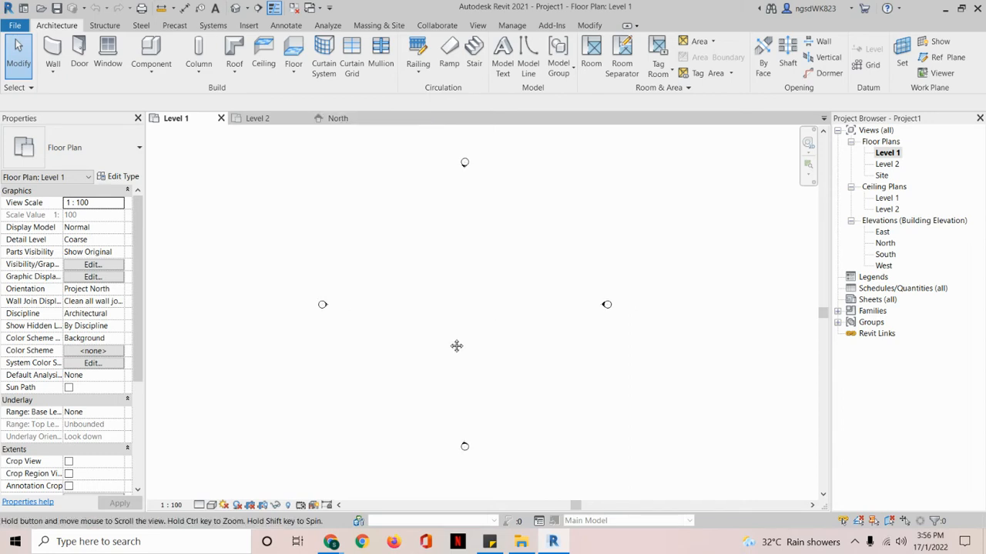
pyautogui.scroll(-1, 449, 344)
pyautogui.scroll(1, 448, 343)
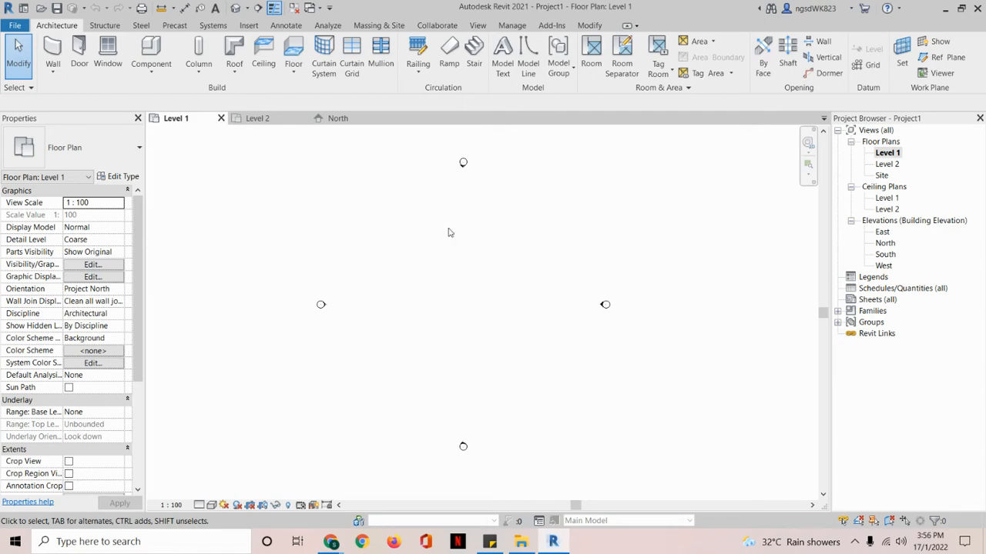
# Step: Switch to the REVIT 1A PDF in Chrome and read the instructions for creating, naming and saving the project file
pyautogui.moveTo(343, 541)
pyautogui.click(226, 475)
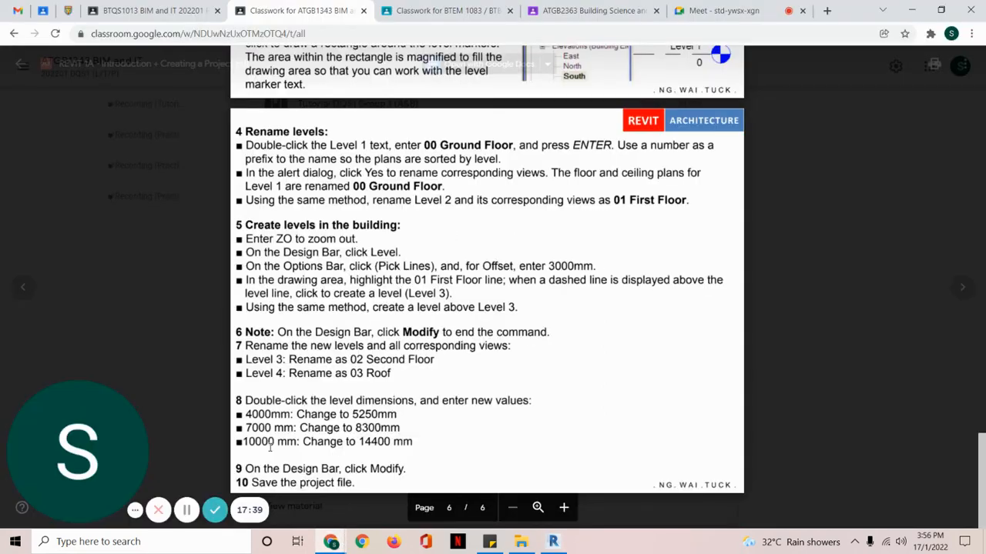
pyautogui.scroll(5, 324, 196)
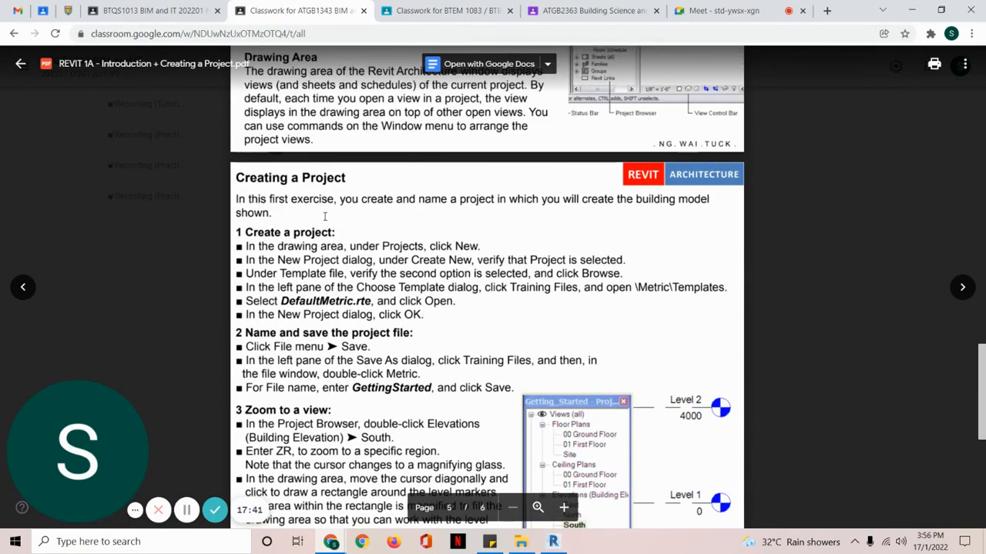
pyautogui.scroll(-1, 324, 237)
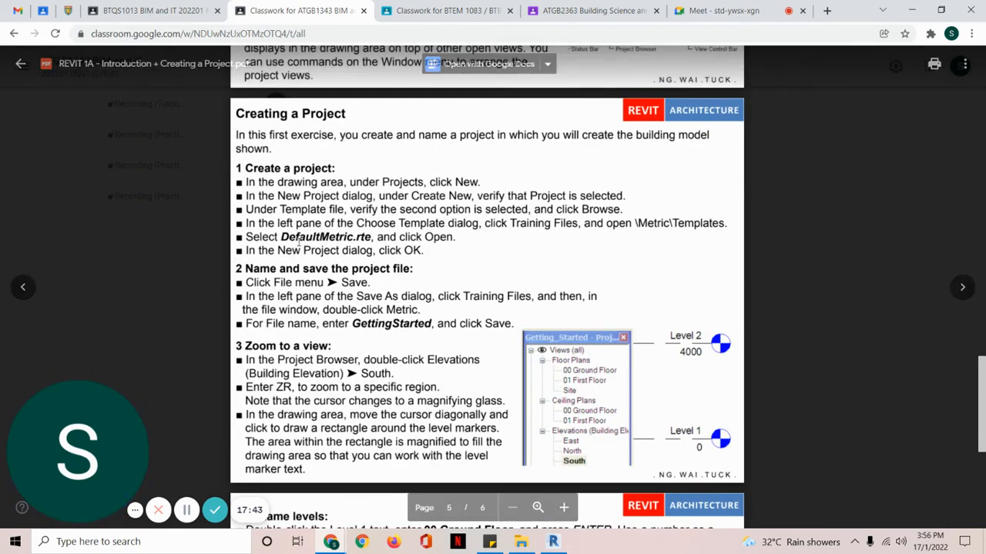
pyautogui.doubleClick(327, 238)
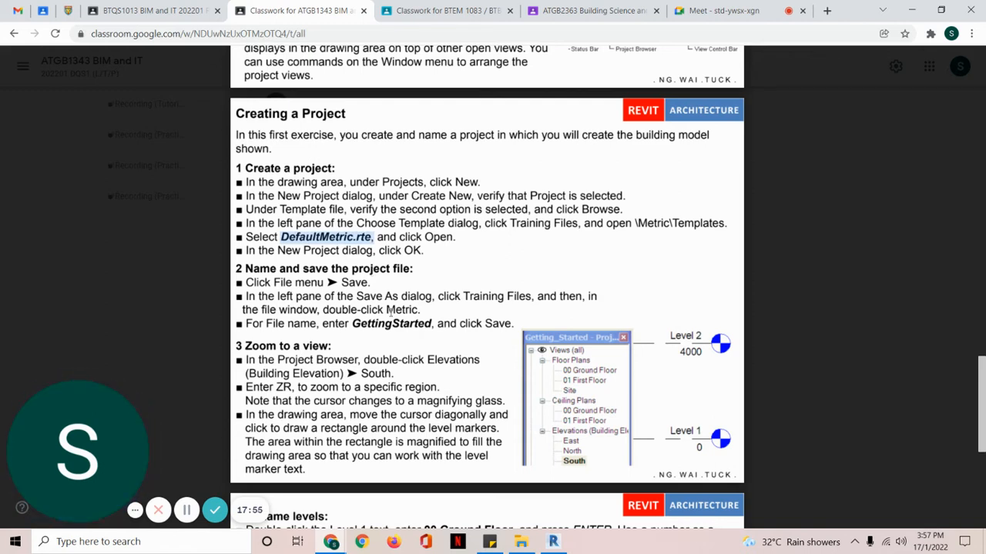
pyautogui.moveTo(323, 325); pyautogui.dragTo(401, 322)
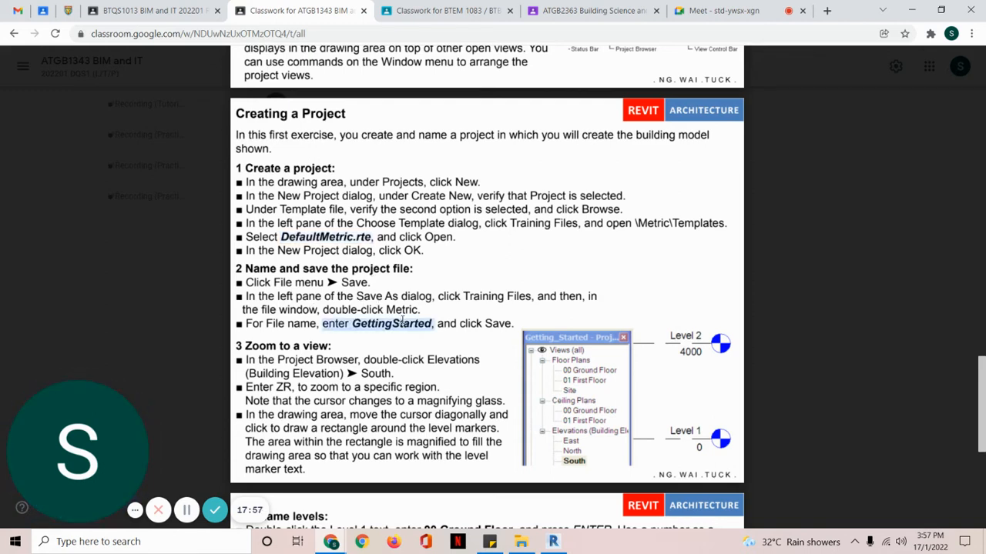
pyautogui.scroll(-3, 401, 321)
# Step: Switch back to Revit and review the Save As options for projects and templates
pyautogui.click(551, 542)
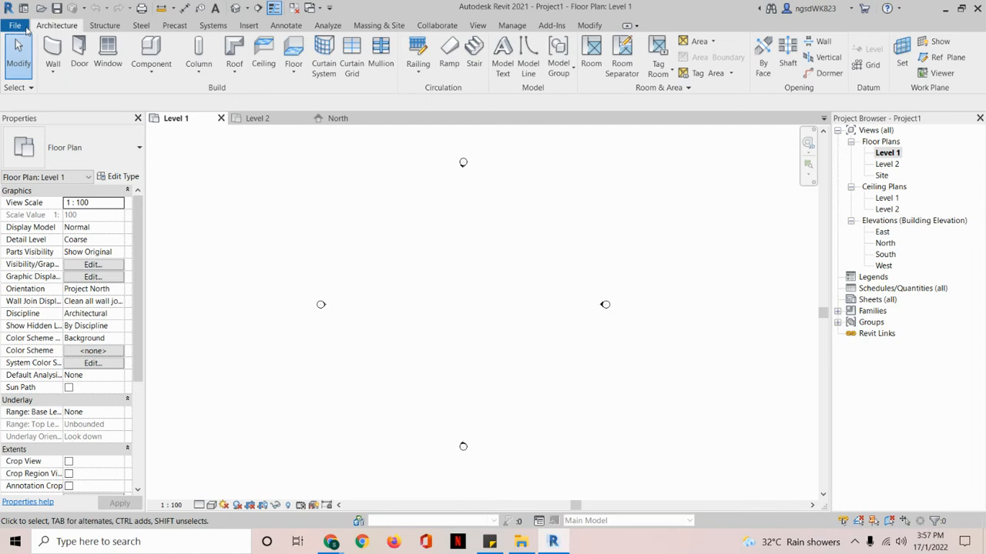
pyautogui.click(16, 25)
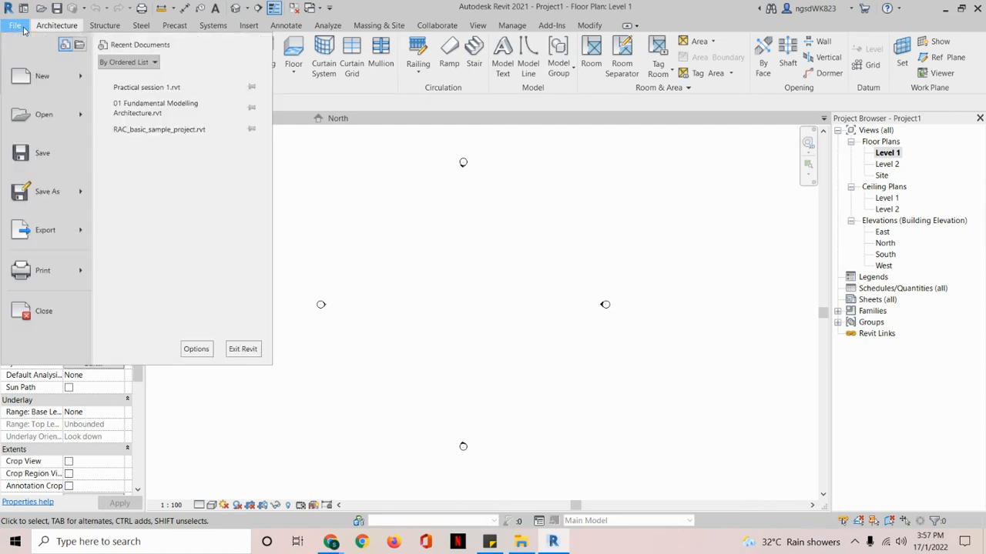
pyautogui.moveTo(39, 201)
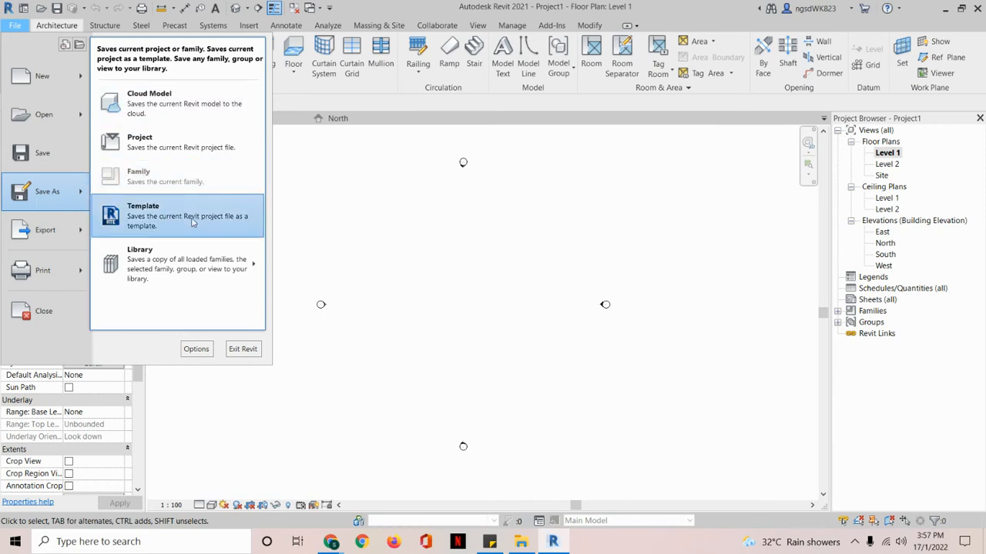
pyautogui.click(376, 225)
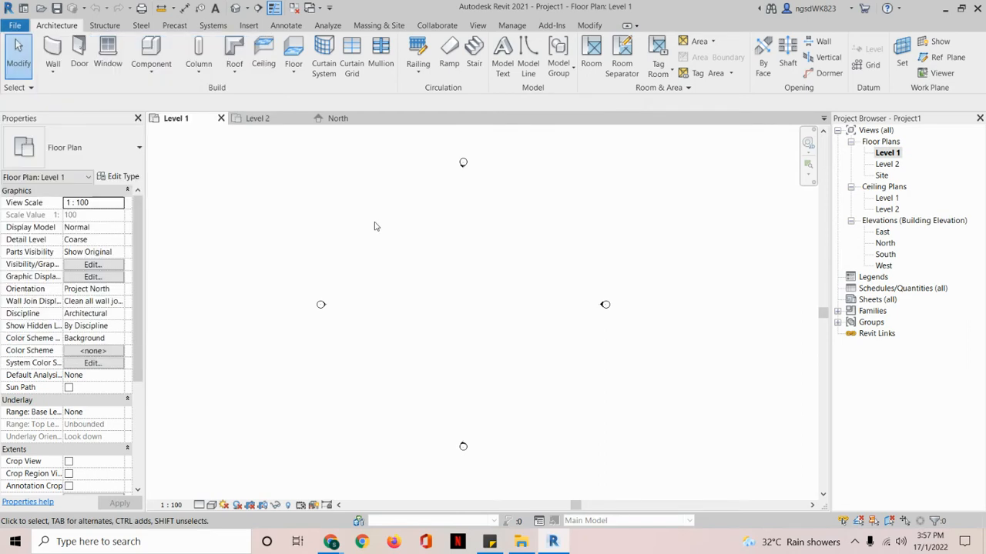
# Step: Start saving the project, choosing the Desktop as the location and Practical session A as the file name
pyautogui.click(57, 8)
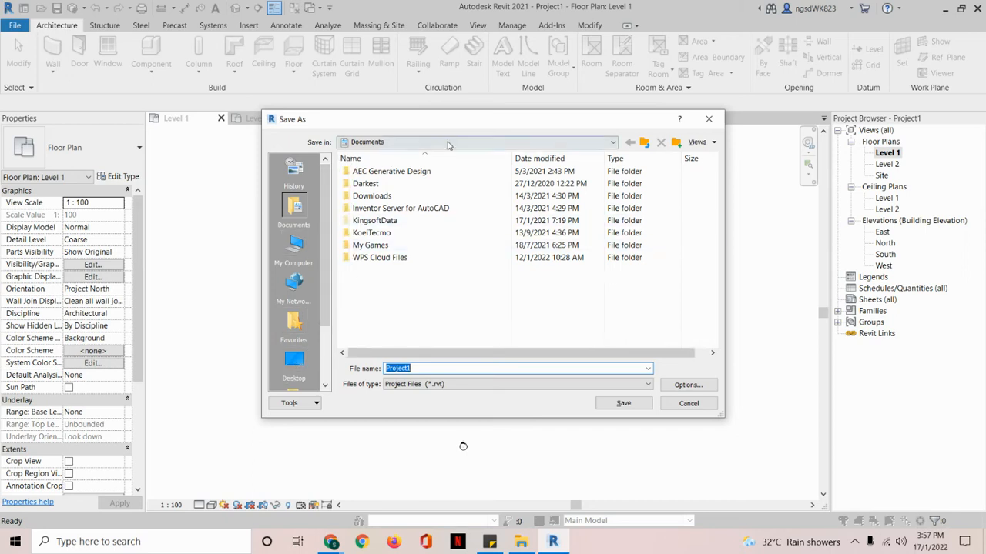
pyautogui.click(397, 142)
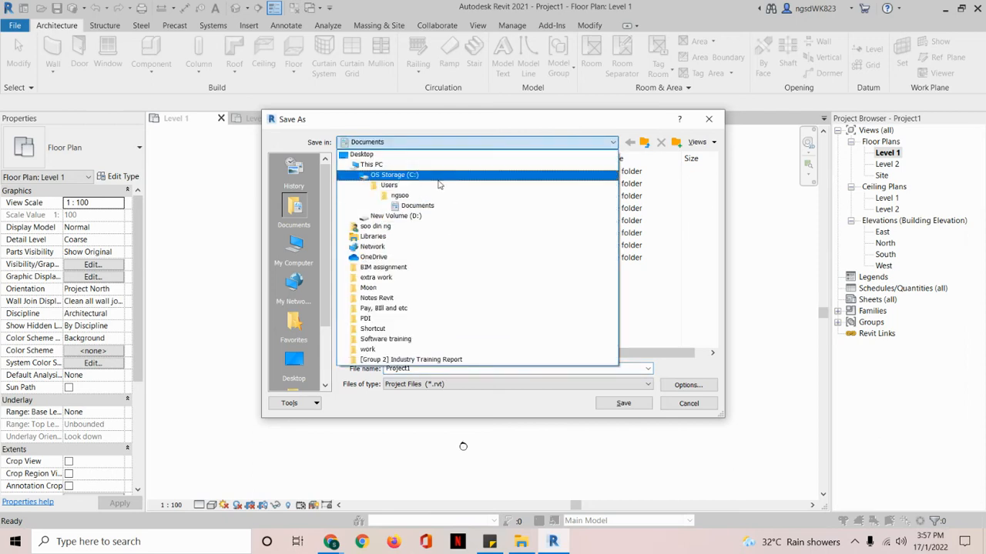
pyautogui.click(680, 312)
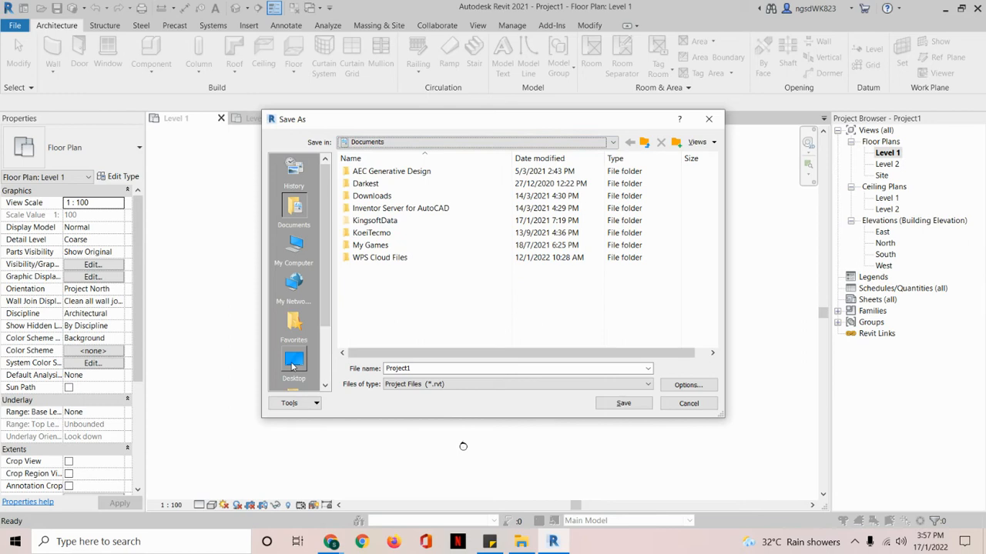
pyautogui.click(292, 367)
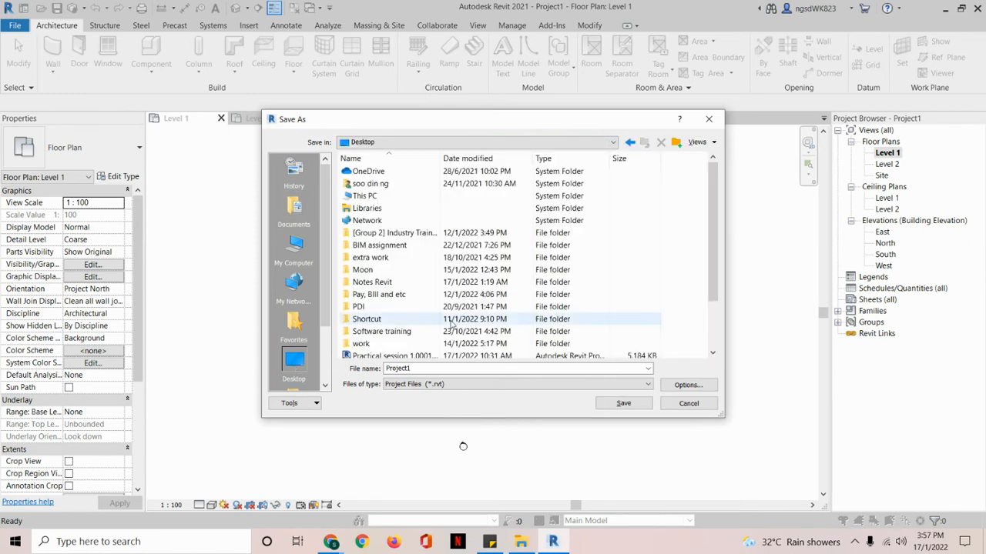
pyautogui.doubleClick(445, 369)
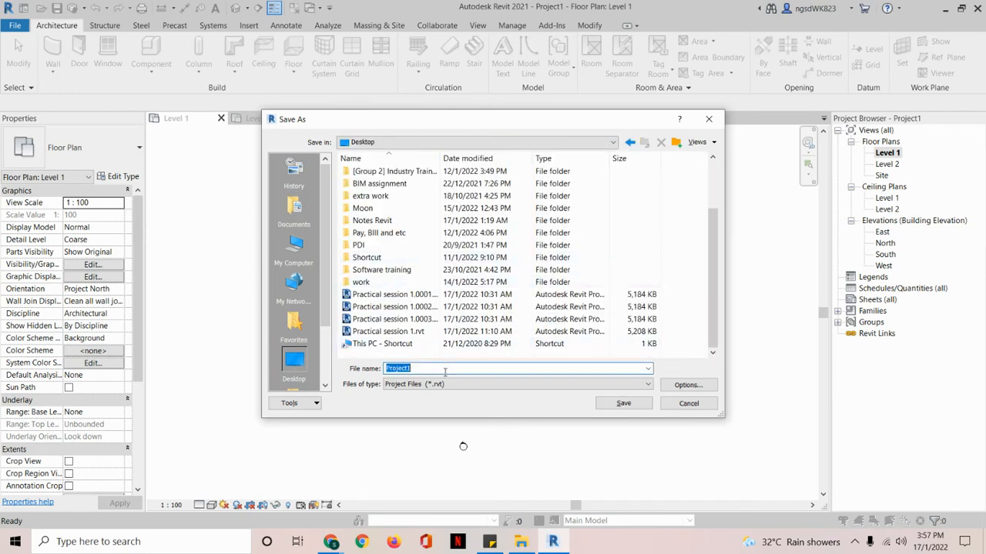
pyautogui.write('Practical session 11')
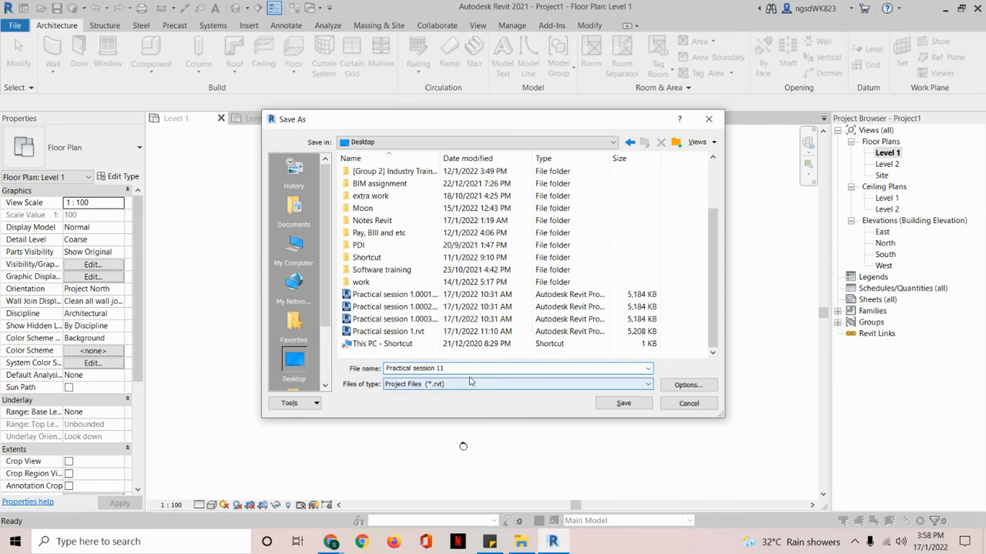
pyautogui.press('BackSpace')
pyautogui.press('BackSpace')
pyautogui.write('A')
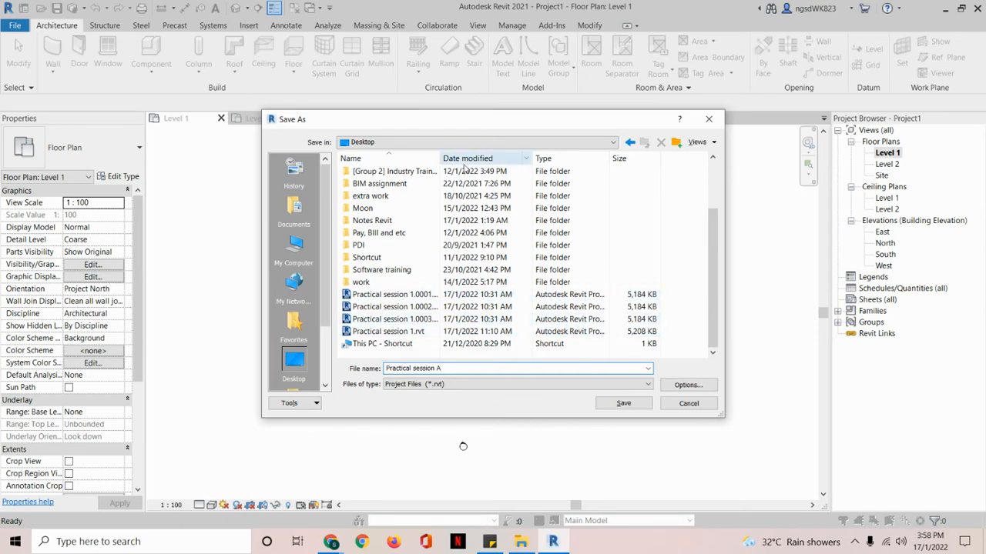
# Step: Set the maximum number of backups to 3 in the file save options and save the project
pyautogui.moveTo(436, 158); pyautogui.dragTo(474, 157)
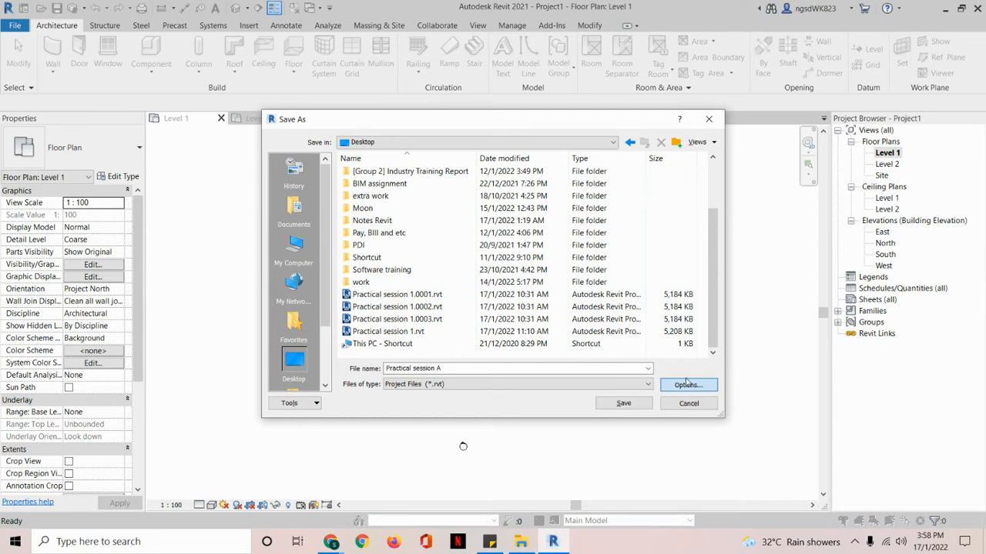
pyautogui.click(688, 389)
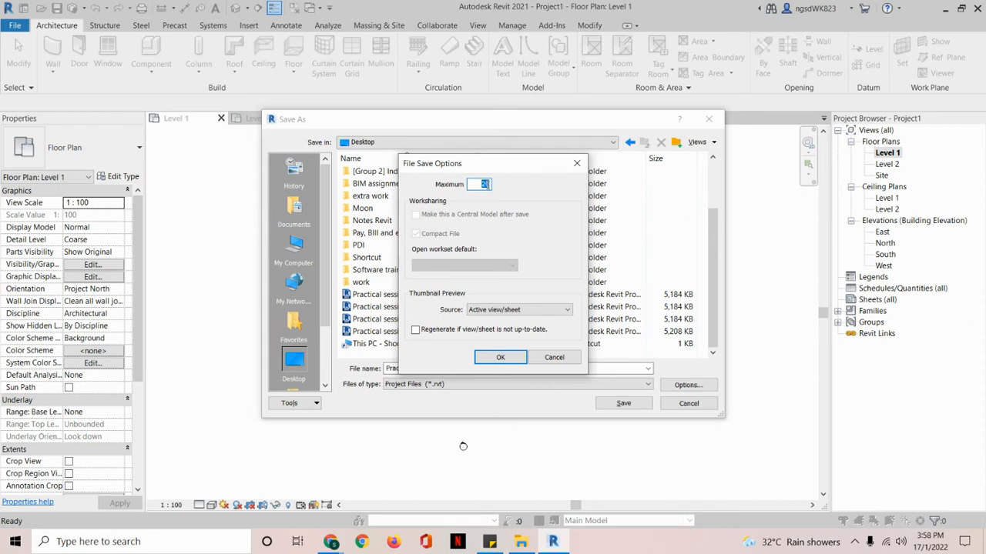
pyautogui.write('3')
pyautogui.click(492, 357)
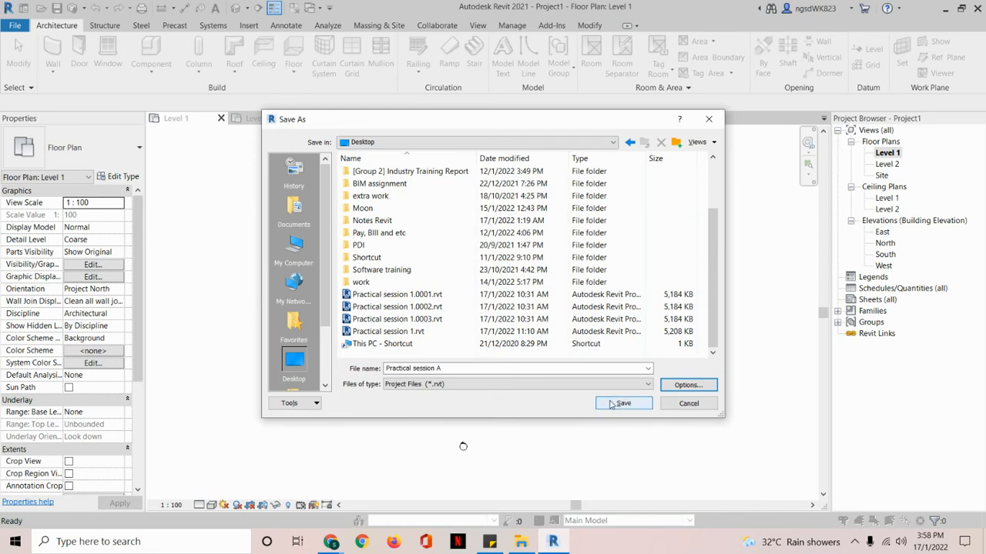
pyautogui.click(609, 402)
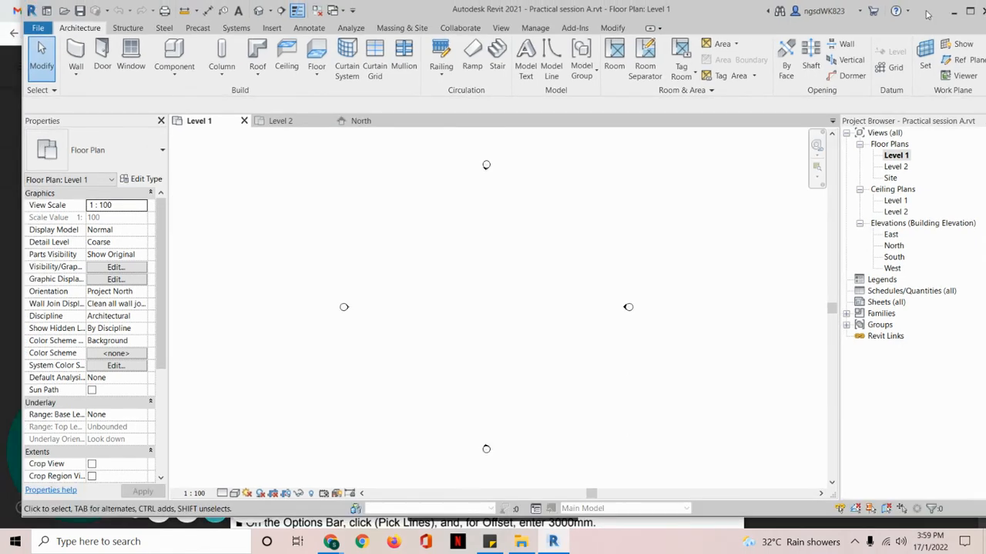
# Step: Minimise the open windows to reach the Windows desktop and move the Practical session A.rvt file to an empty area
pyautogui.click(970, 11)
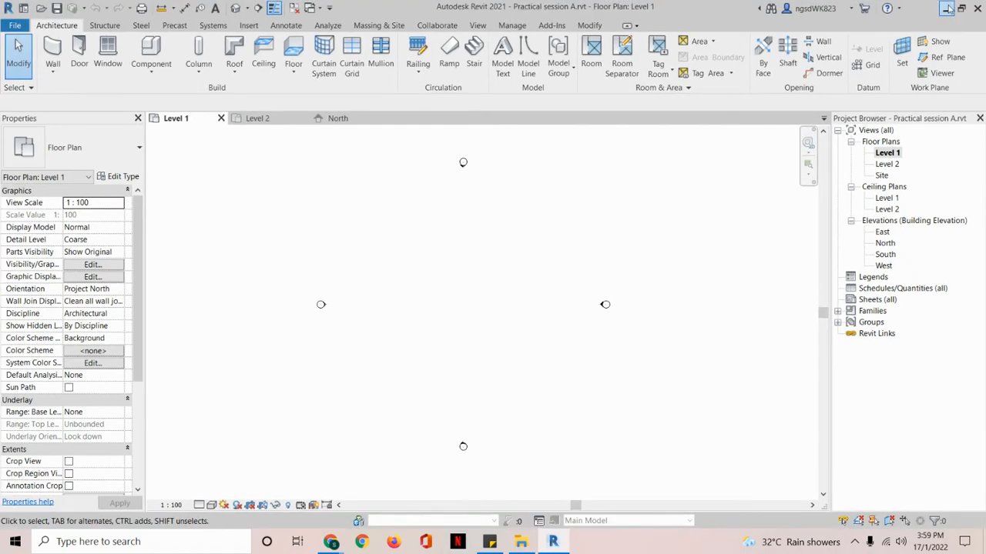
pyautogui.click(942, 9)
pyautogui.click(916, 9)
pyautogui.click(922, 9)
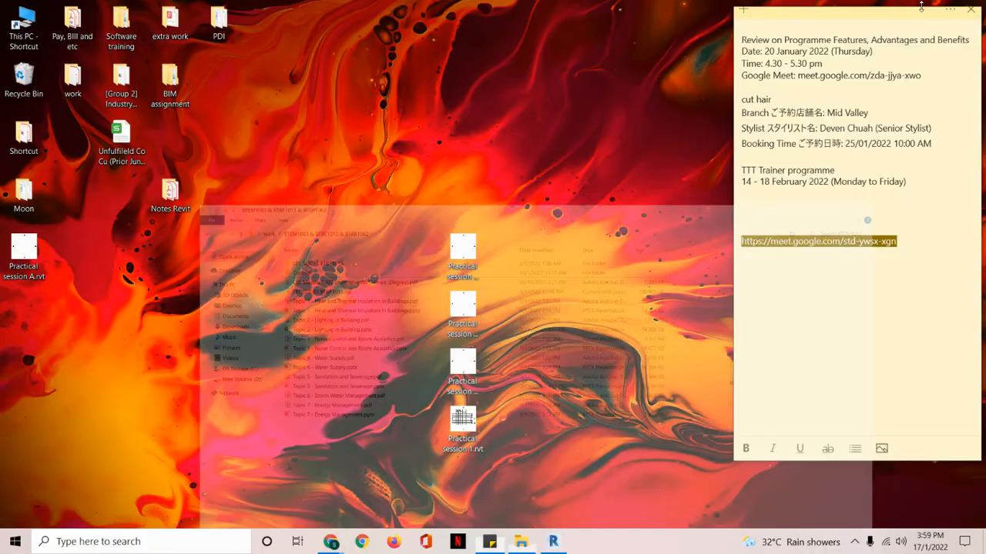
pyautogui.moveTo(39, 269); pyautogui.dragTo(185, 326)
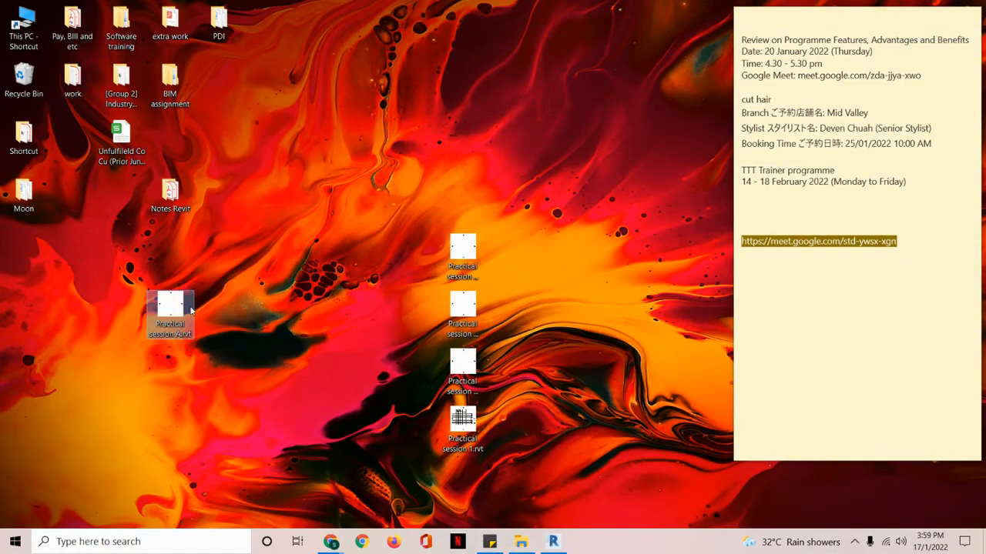
pyautogui.moveTo(128, 359); pyautogui.dragTo(214, 329)
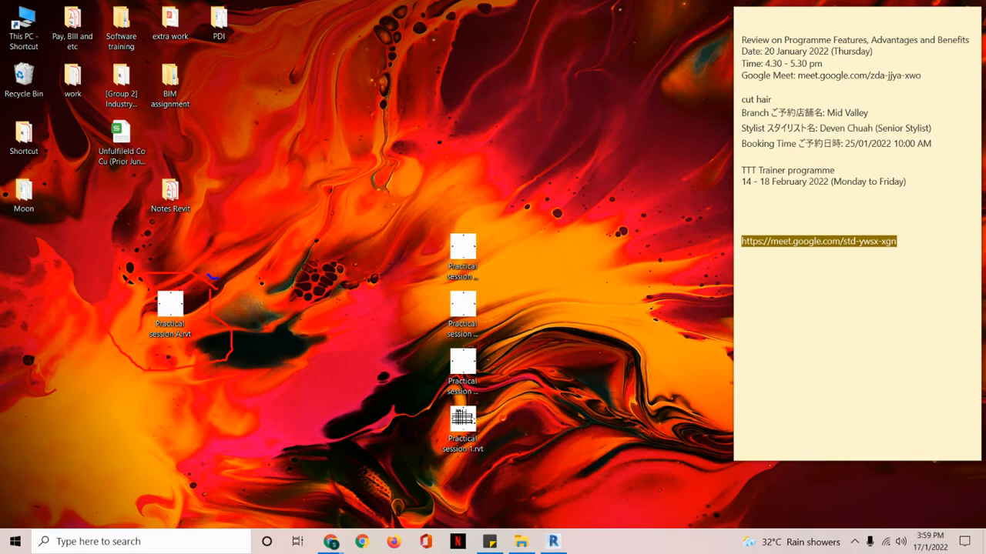
pyautogui.moveTo(213, 278)
pyautogui.mouseDown()
pyautogui.moveTo(145, 278)
pyautogui.moveTo(112, 320)
pyautogui.moveTo(176, 372)
pyautogui.moveTo(230, 287)
pyautogui.moveTo(295, 272)
pyautogui.mouseUp()
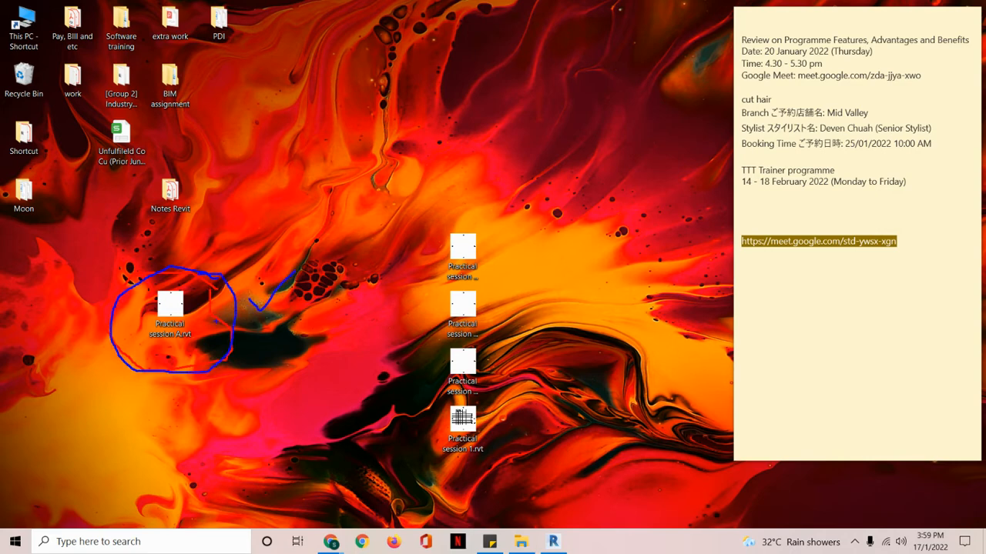
pyautogui.press('Escape')
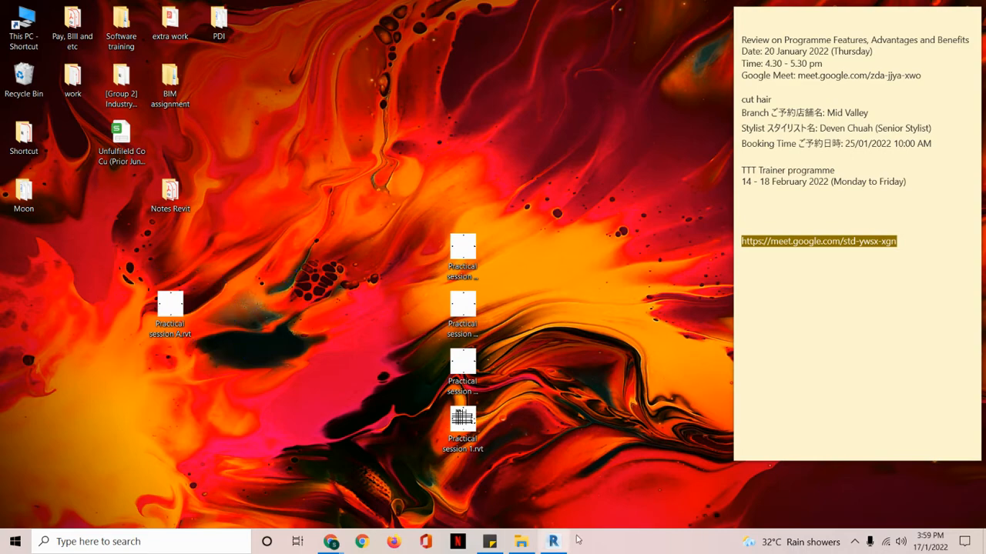
# Step: Switch back to Revit and close the Level 2 and North views, keeping the Level 1 floor plan open
pyautogui.click(553, 542)
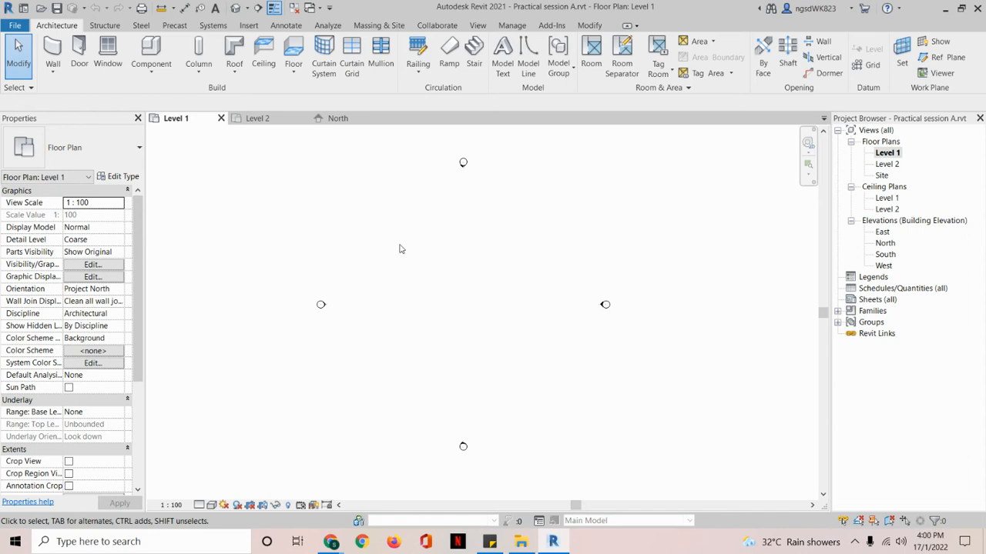
pyautogui.click(264, 119)
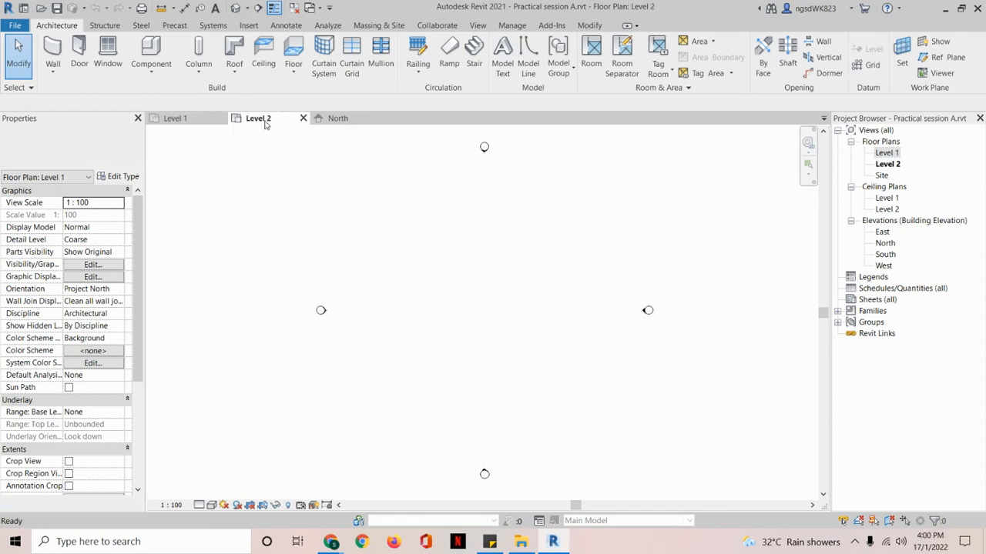
pyautogui.click(302, 117)
pyautogui.click(301, 118)
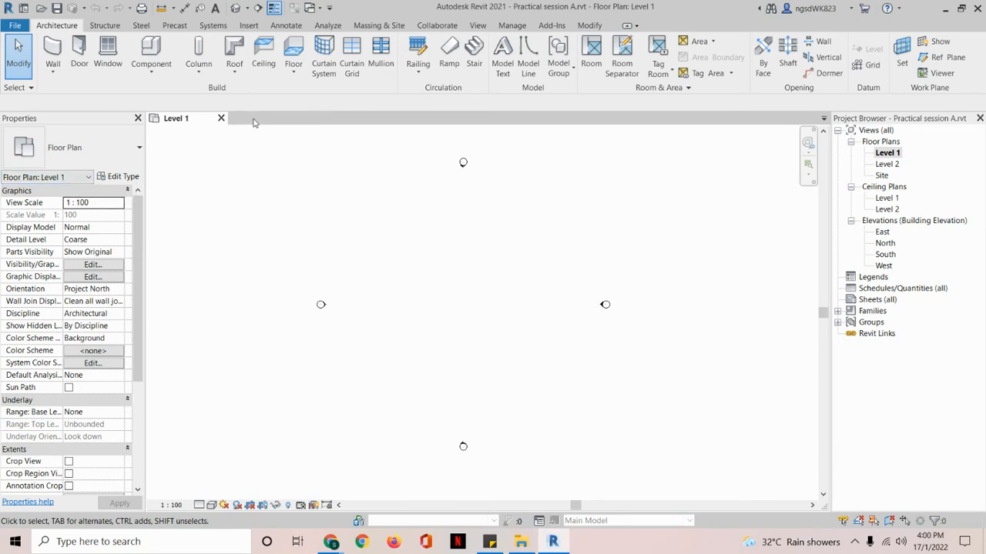
# Step: Close every remaining view, including a reopened Level 2 floor plan, and reopen Practical session A from the recent files
pyautogui.doubleClick(895, 165)
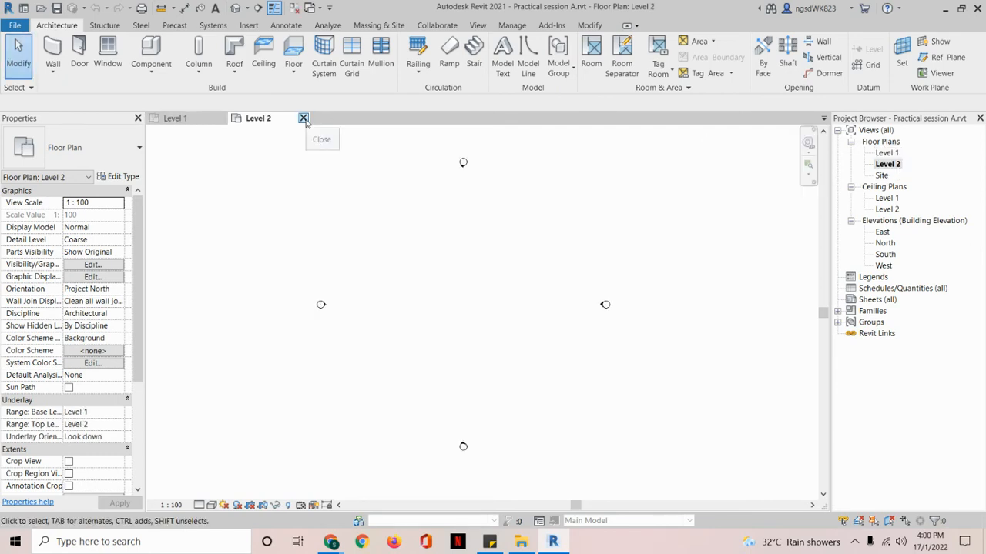
pyautogui.click(220, 118)
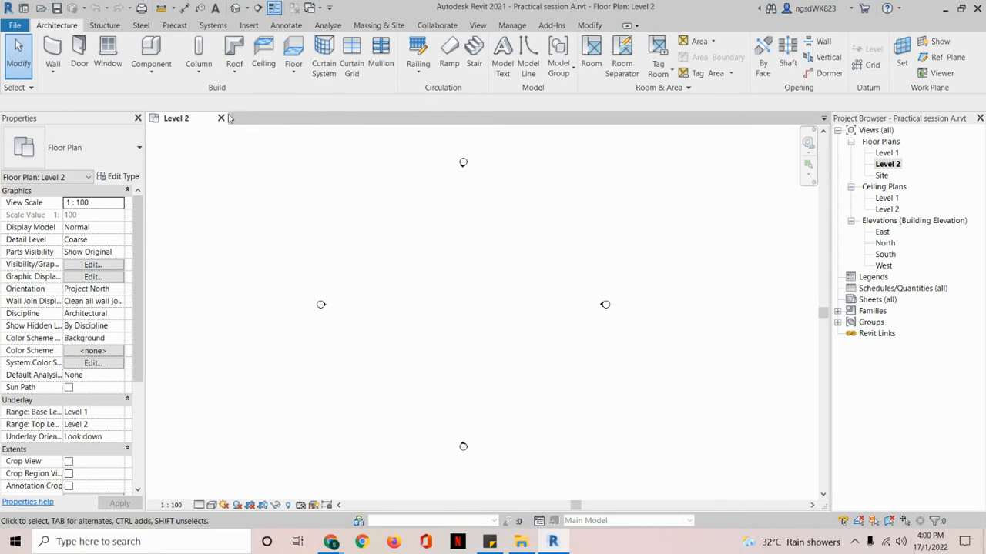
pyautogui.click(221, 118)
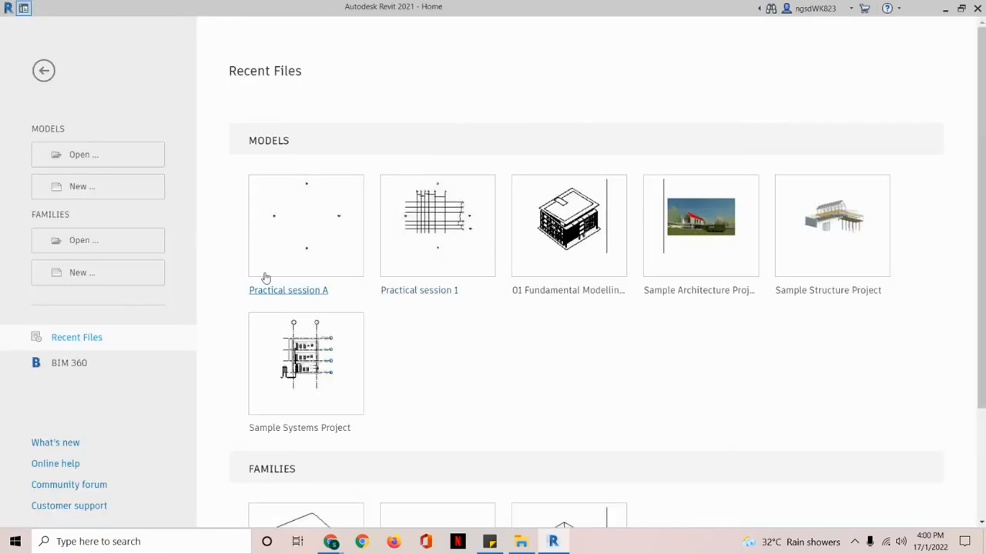
pyautogui.click(326, 235)
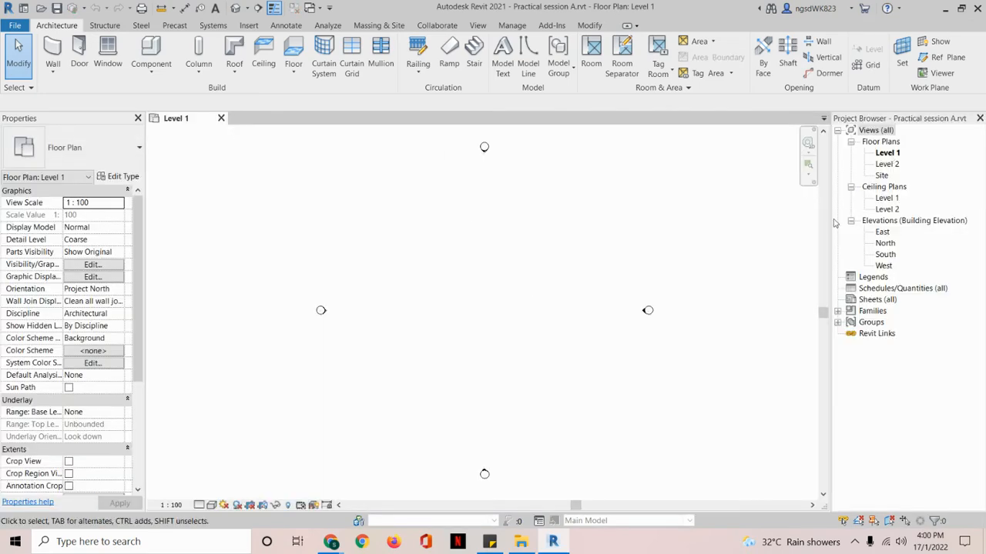
# Step: Collapse and re-expand the project's view groups, and select the Level 1, Level 2 and Site floor plans in turn
pyautogui.click(850, 142)
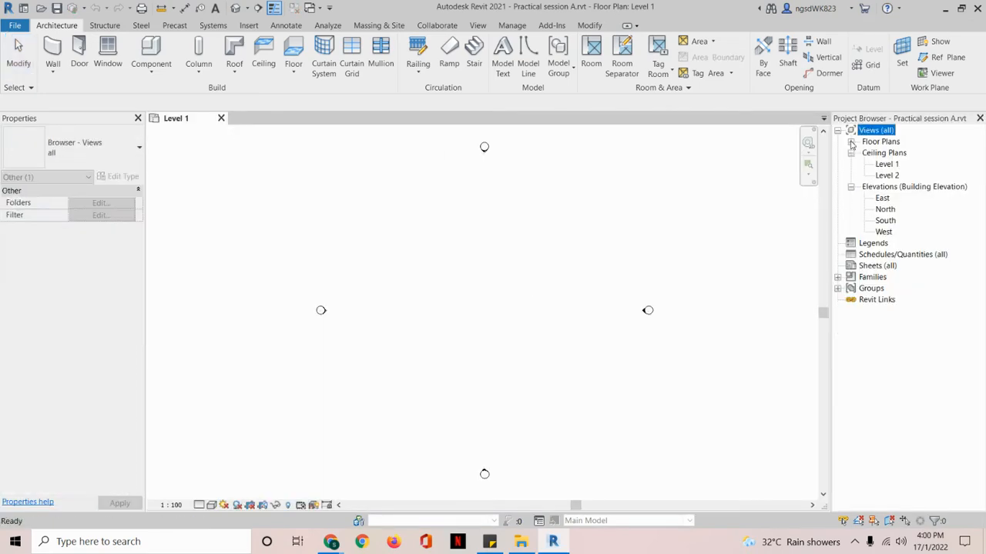
pyautogui.click(837, 130)
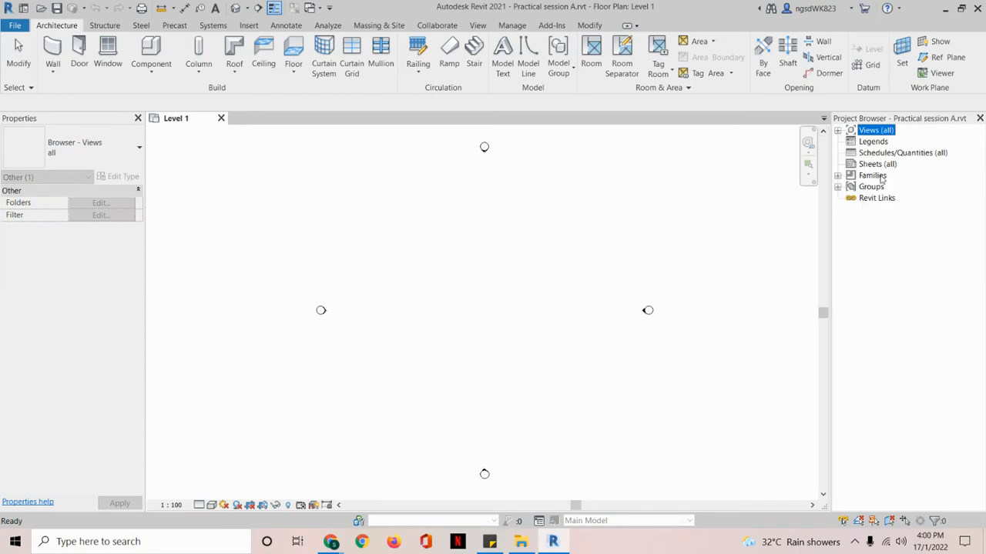
pyautogui.click(837, 131)
pyautogui.click(850, 142)
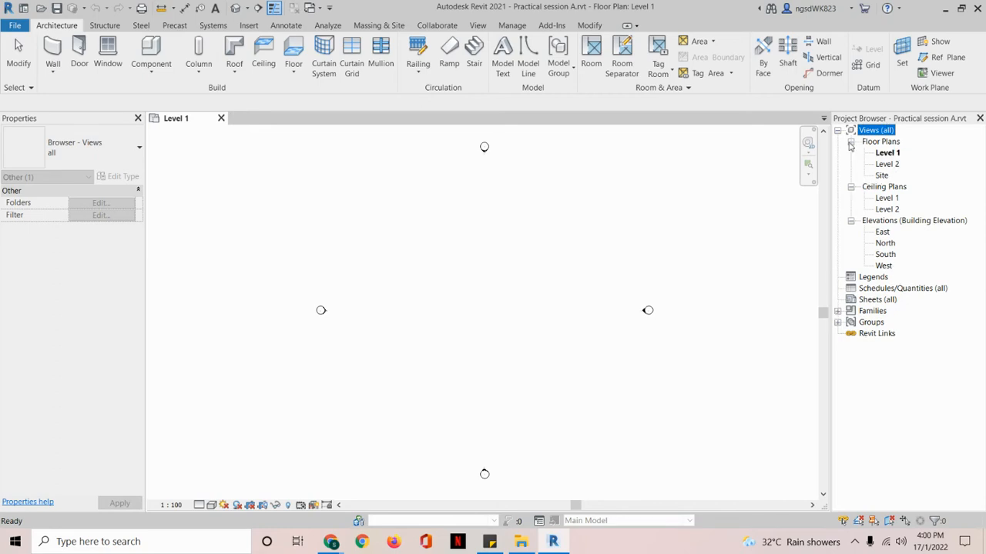
pyautogui.click(887, 153)
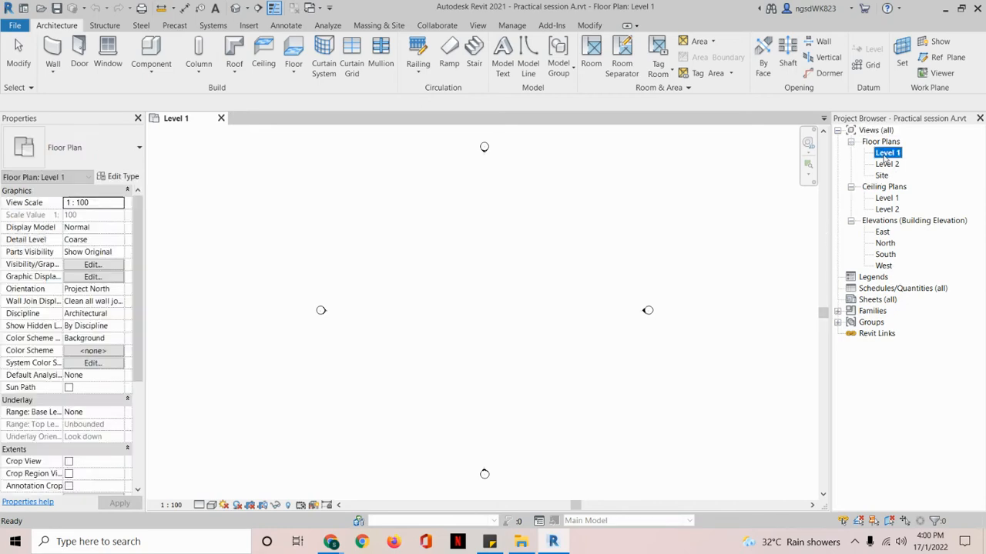
pyautogui.click(886, 164)
pyautogui.click(884, 176)
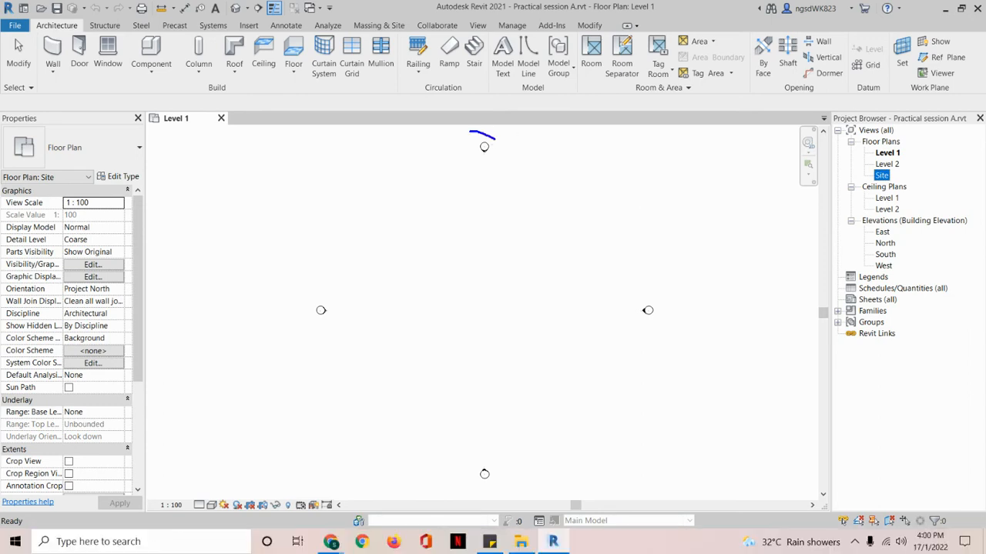
pyautogui.moveTo(470, 132); pyautogui.dragTo(485, 155)
pyautogui.moveTo(335, 297)
pyautogui.mouseDown()
pyautogui.moveTo(344, 337)
pyautogui.moveTo(346, 303)
pyautogui.mouseUp()
pyautogui.moveTo(616, 294)
pyautogui.mouseDown()
pyautogui.moveTo(621, 330)
pyautogui.moveTo(673, 293)
pyautogui.moveTo(621, 284)
pyautogui.mouseUp()
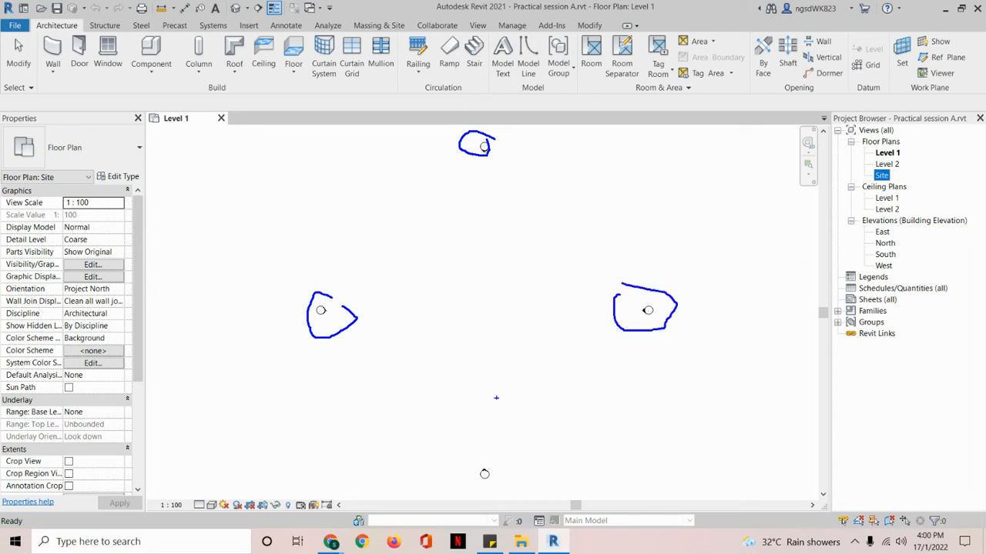
pyautogui.moveTo(474, 446)
pyautogui.mouseDown()
pyautogui.moveTo(508, 494)
pyautogui.moveTo(493, 445)
pyautogui.moveTo(551, 444)
pyautogui.mouseUp()
pyautogui.moveTo(674, 287)
pyautogui.mouseDown()
pyautogui.moveTo(683, 301)
pyautogui.moveTo(691, 286)
pyautogui.mouseUp()
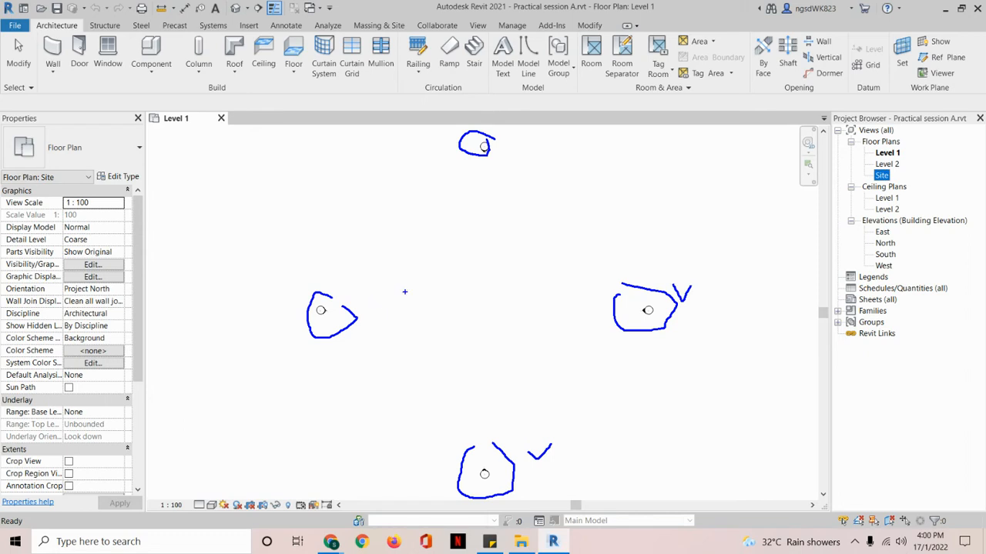
pyautogui.press('Escape')
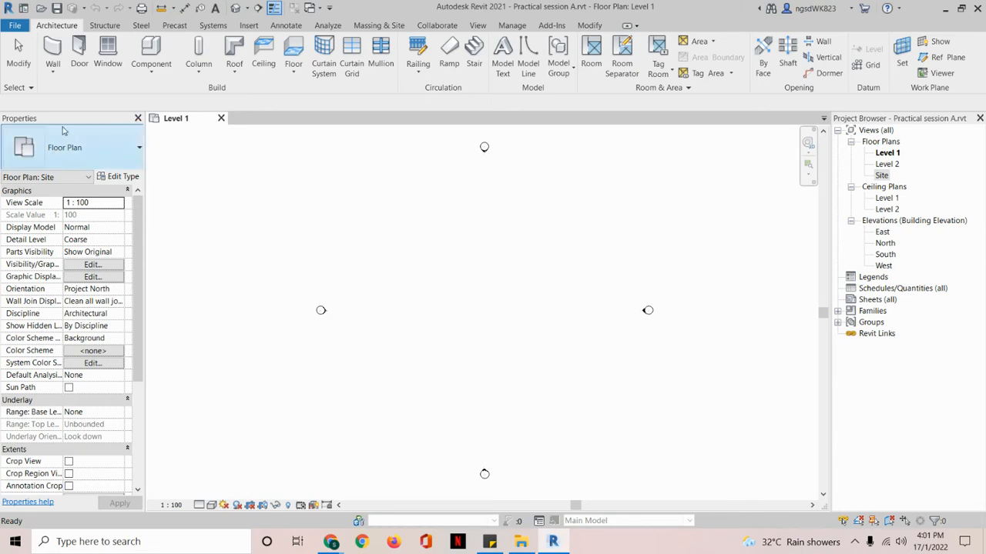
# Step: Close the Properties palette and the Project Browser, and minimise the ribbon to panel titles
pyautogui.click(138, 119)
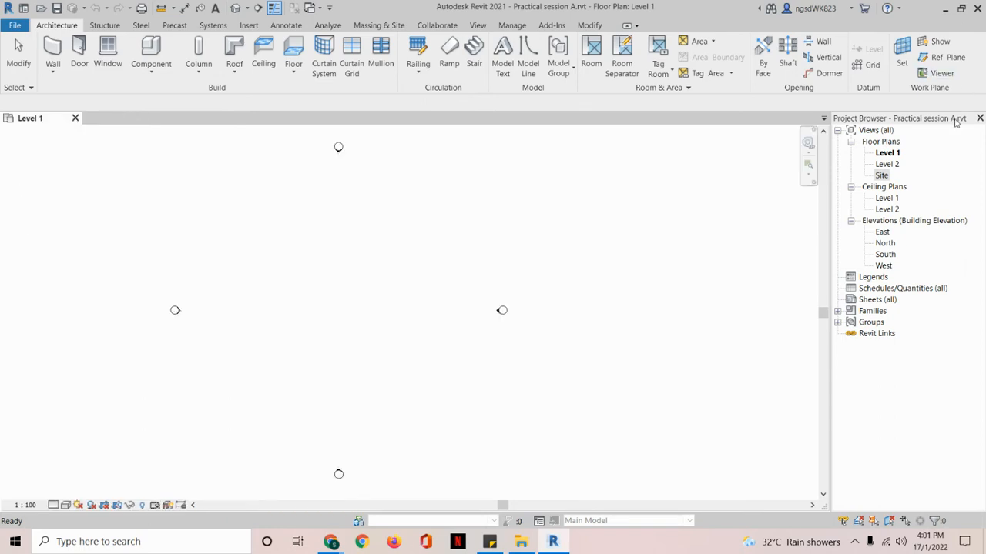
pyautogui.click(979, 119)
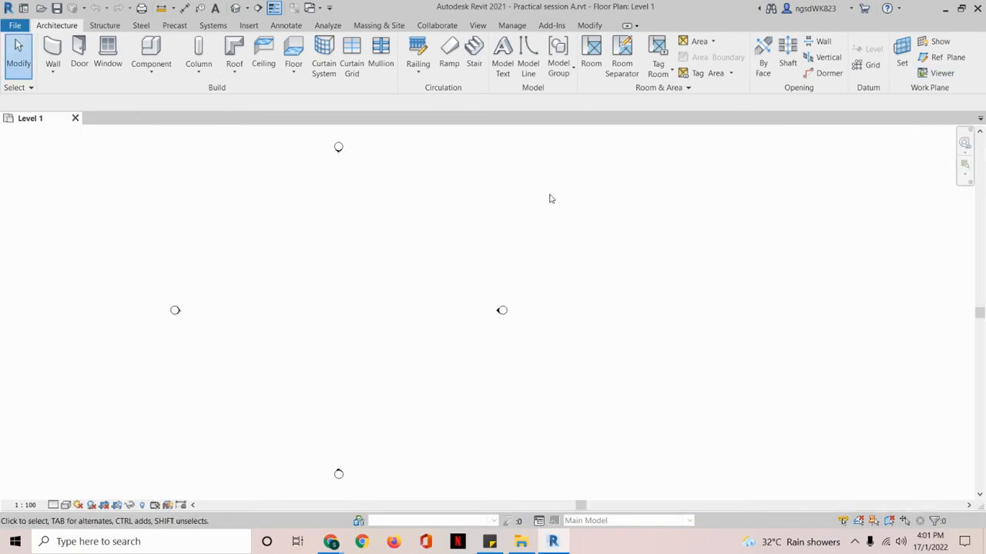
pyautogui.click(627, 27)
pyautogui.click(627, 26)
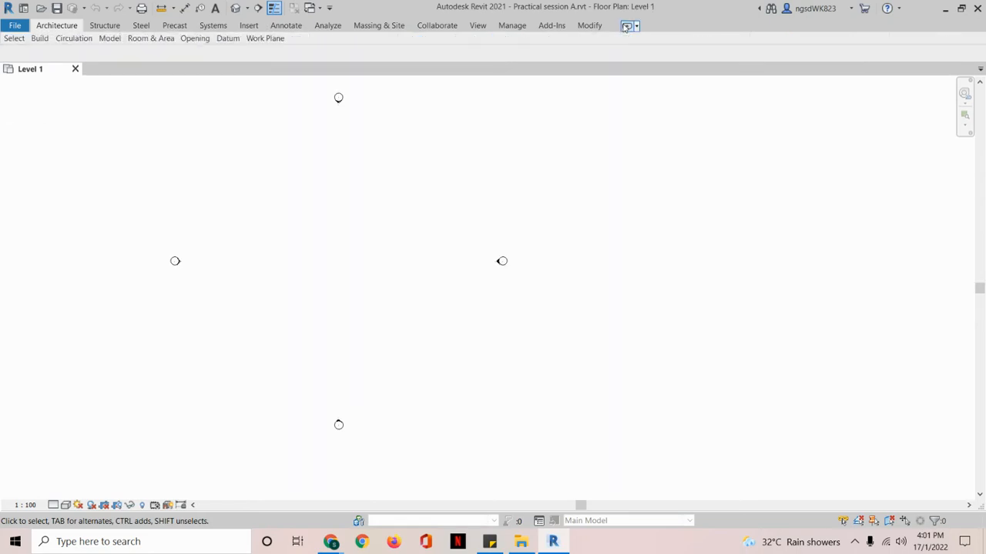
# Step: Minimise the ribbon to tab names only, and restore the full ribbon
pyautogui.click(627, 27)
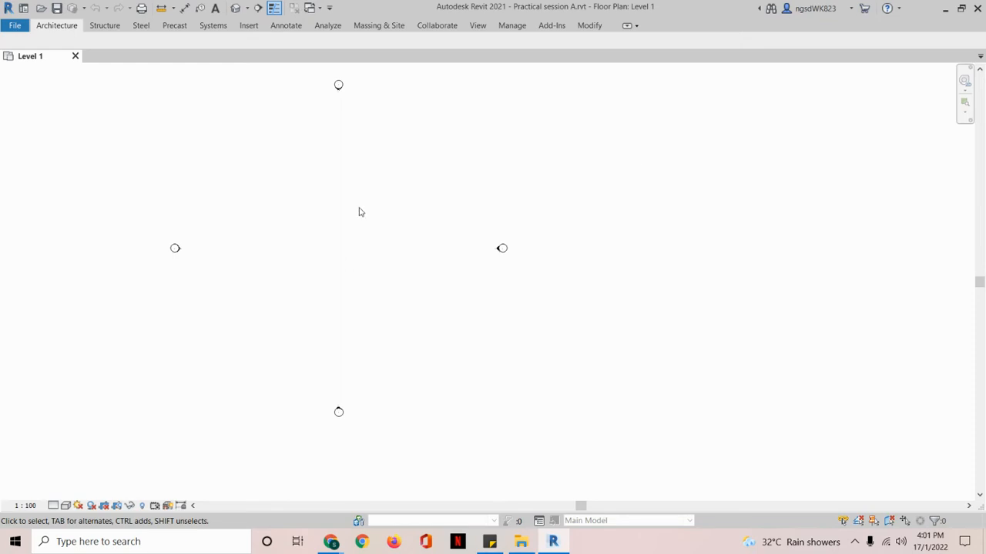
pyautogui.moveTo(362, 212); pyautogui.dragTo(445, 226, button='middle')
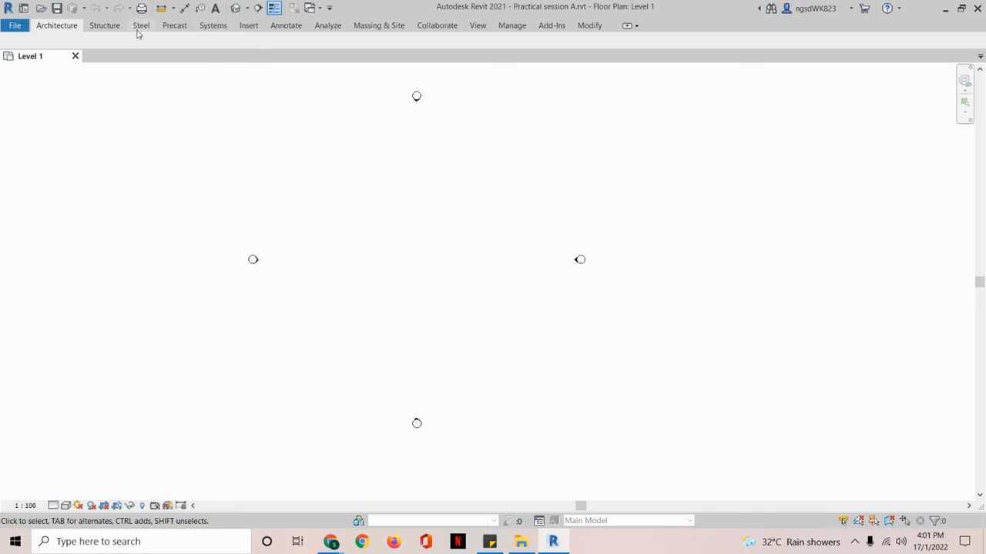
pyautogui.click(630, 28)
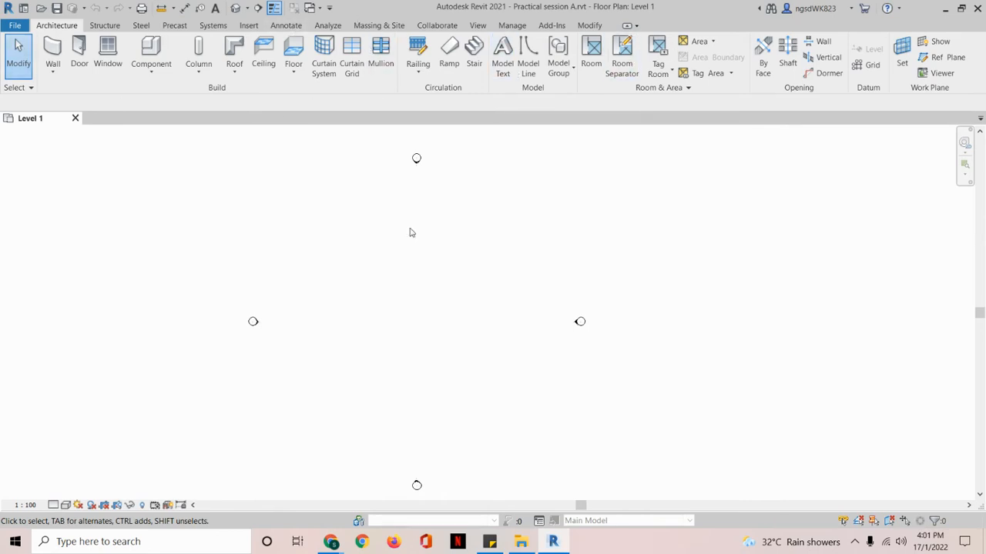
# Step: Show the Properties palette for the Level 1 floor plan, close it and bring it back again
pyautogui.moveTo(413, 237); pyautogui.dragTo(453, 229, button='middle')
pyautogui.rightClick(421, 218)
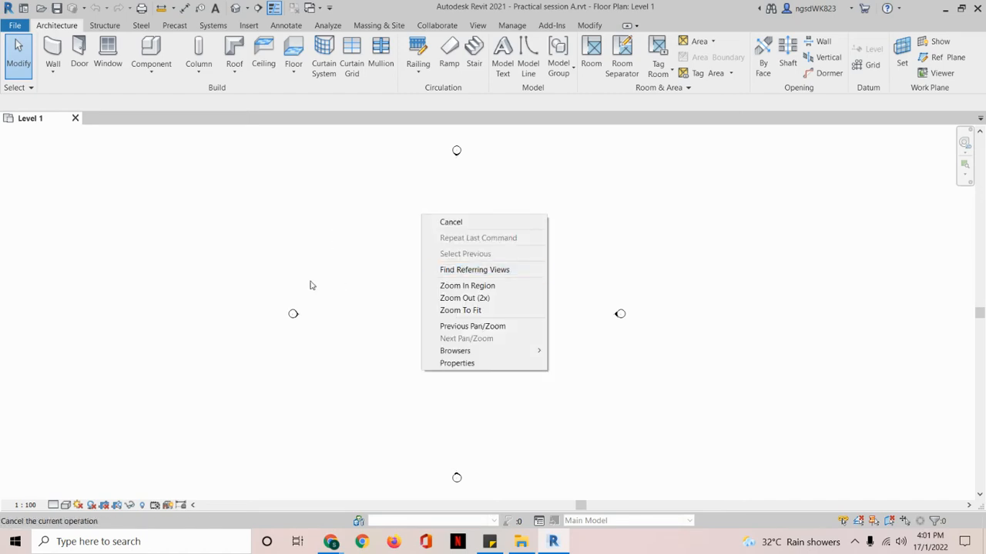
pyautogui.click(502, 363)
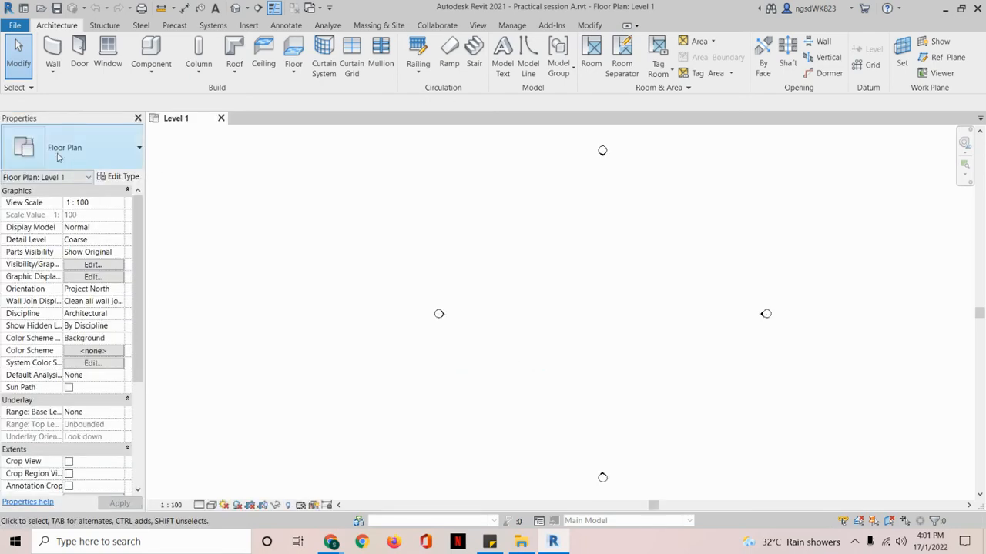
pyautogui.click(137, 118)
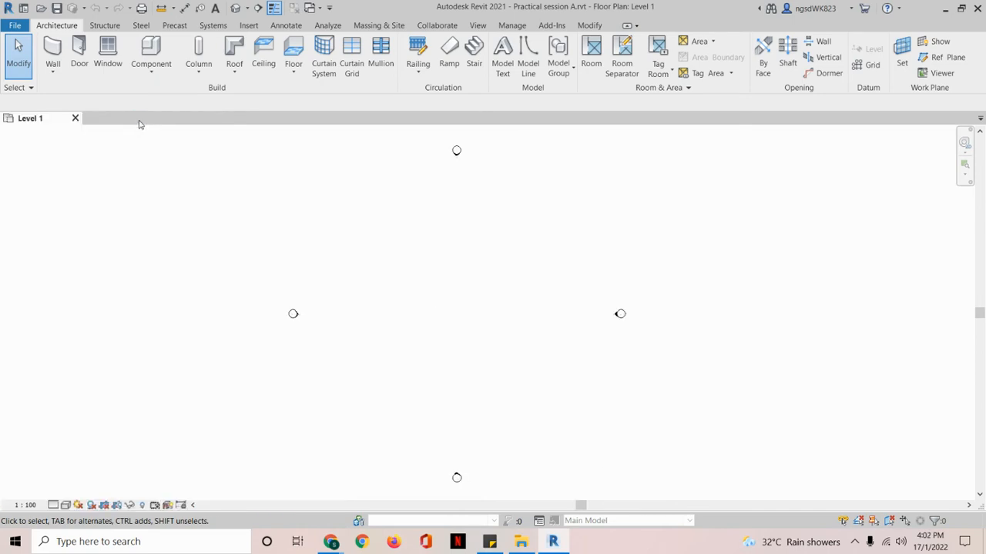
pyautogui.rightClick(446, 241)
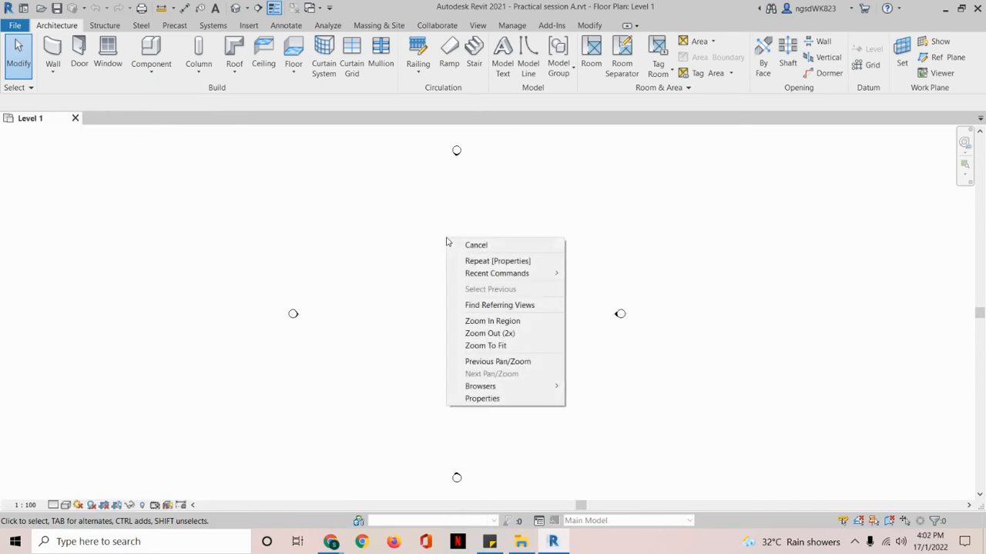
pyautogui.click(514, 399)
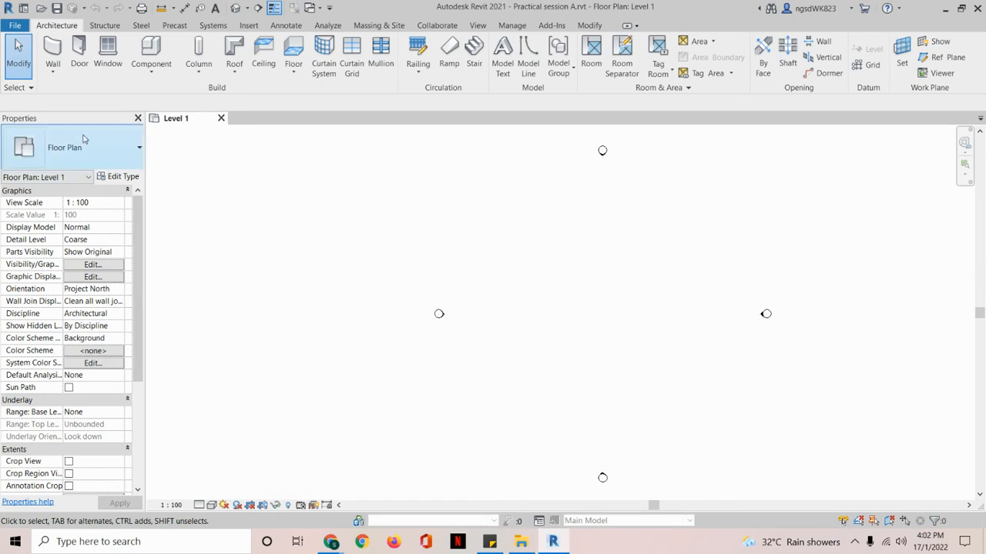
pyautogui.moveTo(612, 252); pyautogui.dragTo(502, 231, button='middle')
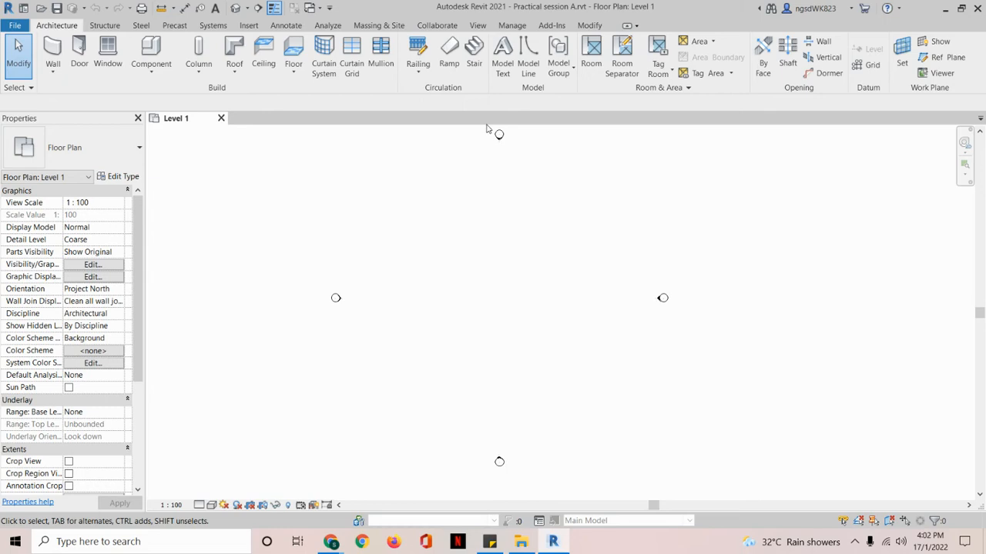
# Step: Show the Project Browser, close it and bring it back again
pyautogui.rightClick(486, 243)
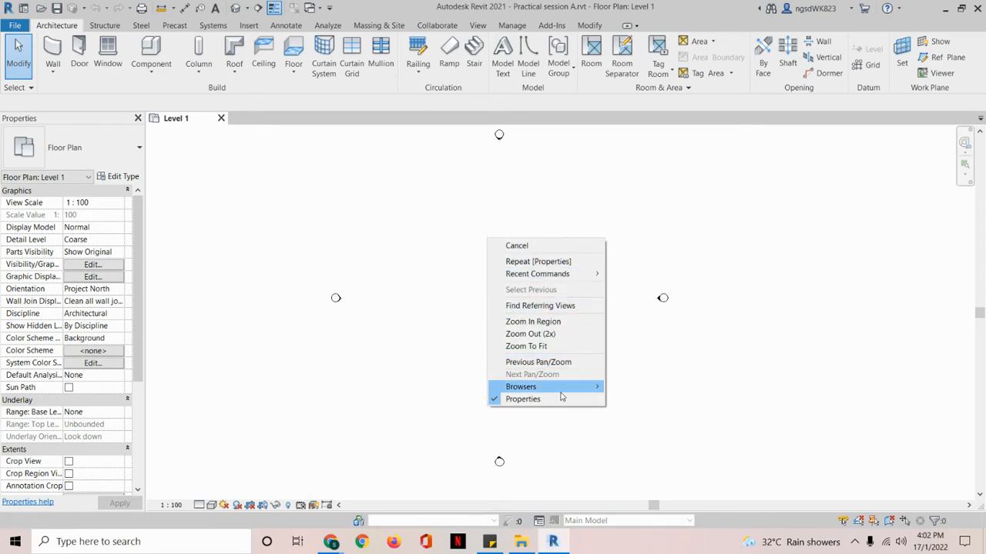
pyautogui.moveTo(562, 395)
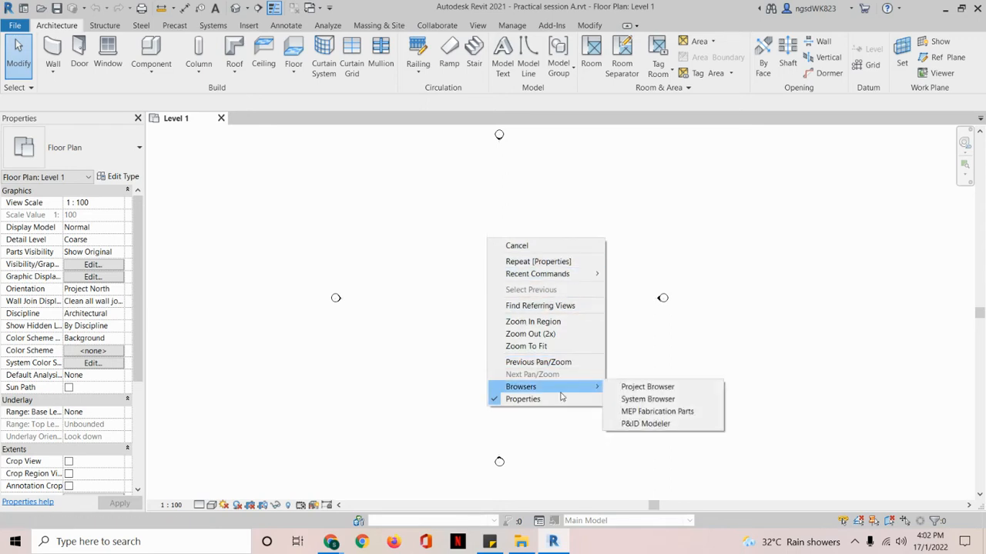
pyautogui.click(642, 391)
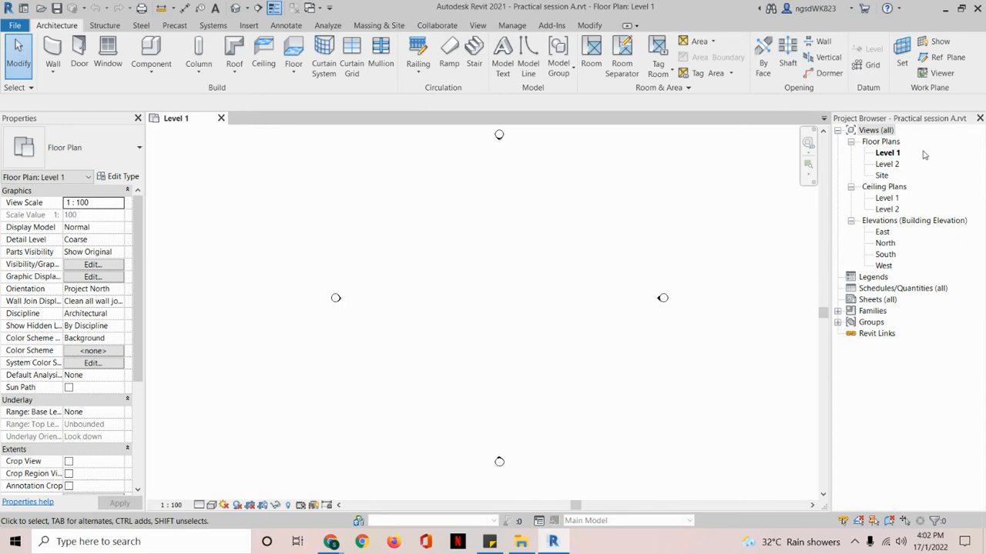
pyautogui.click(979, 118)
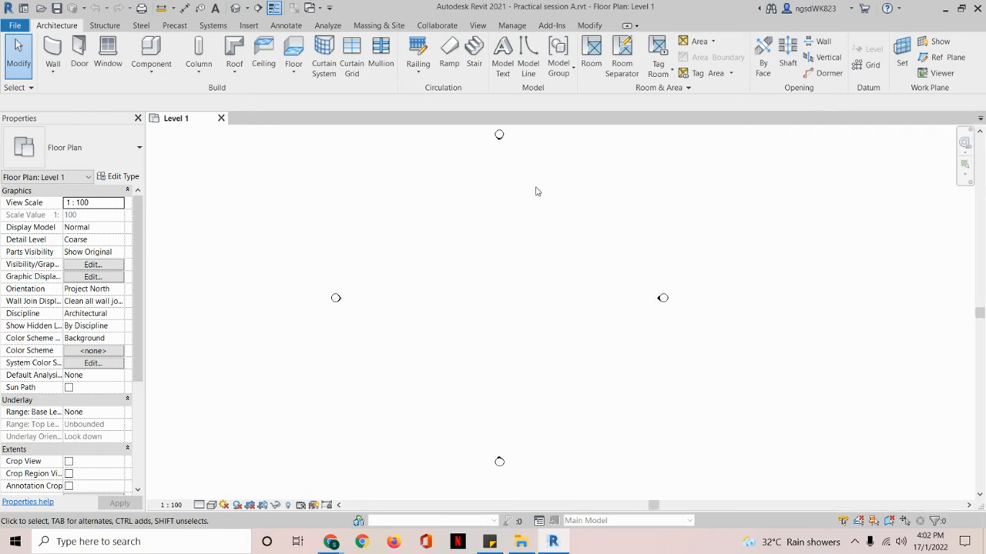
pyautogui.rightClick(486, 232)
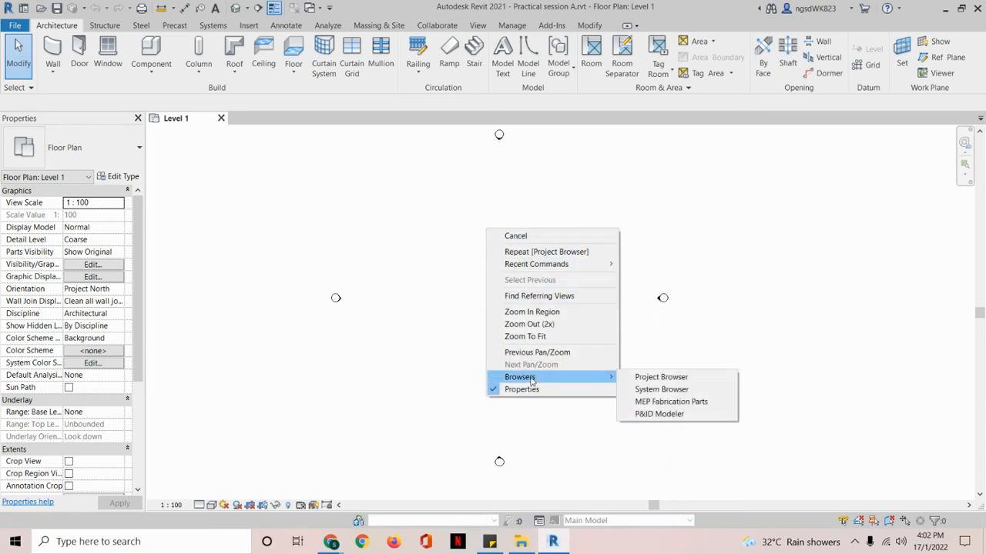
pyautogui.click(653, 377)
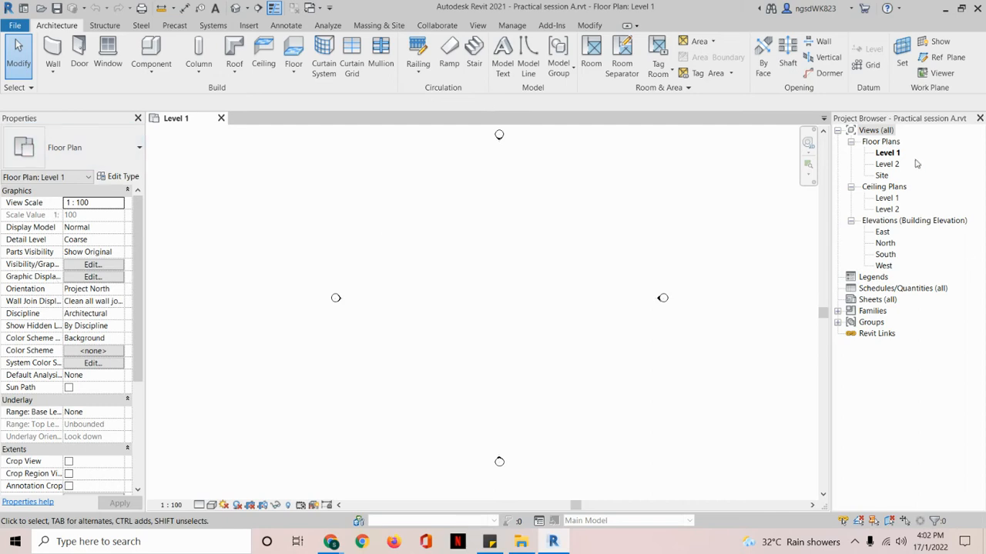
# Step: Examine the drawing area's context options that control whether the Properties palette and the Project Browser are shown
pyautogui.moveTo(570, 234); pyautogui.dragTo(567, 238, button='middle')
pyautogui.rightClick(459, 243)
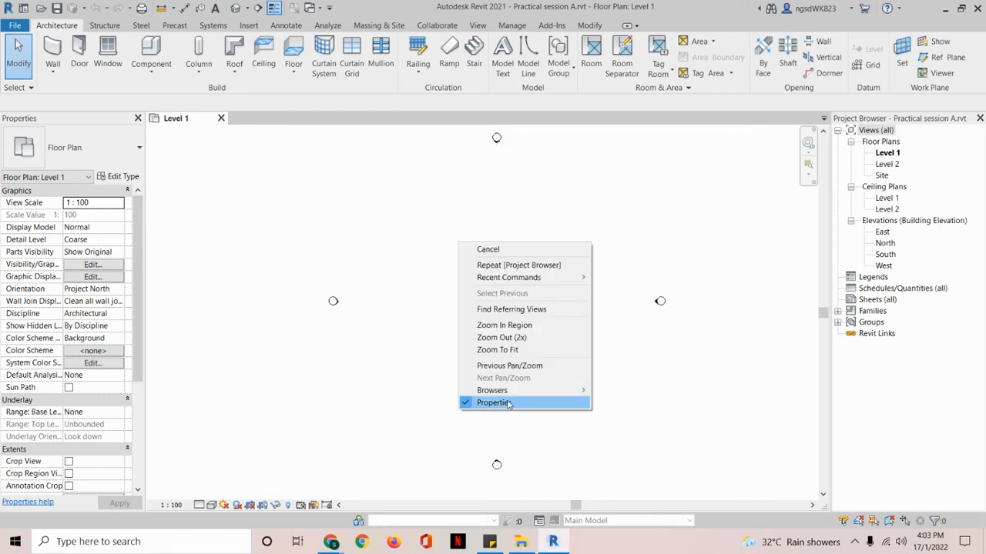
pyautogui.moveTo(539, 391)
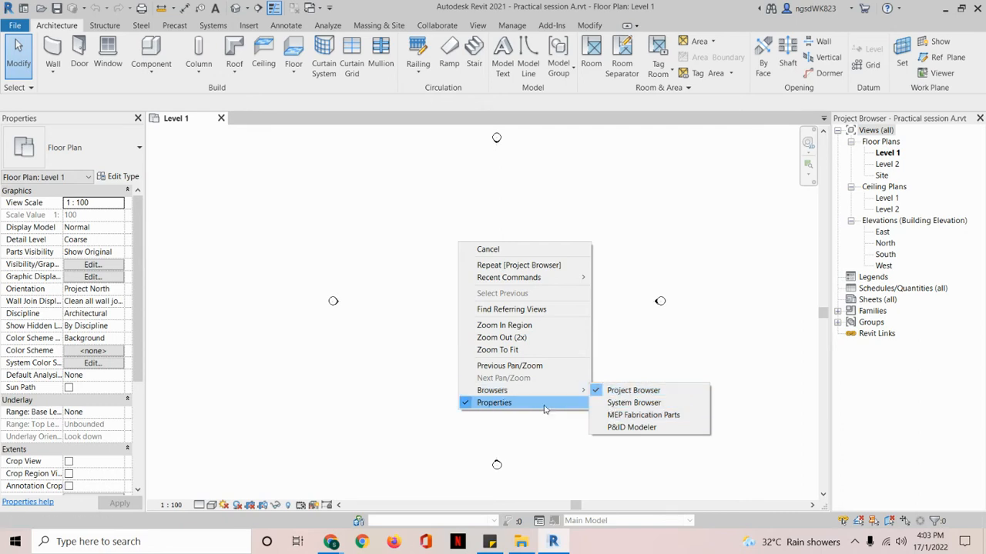
pyautogui.click(655, 351)
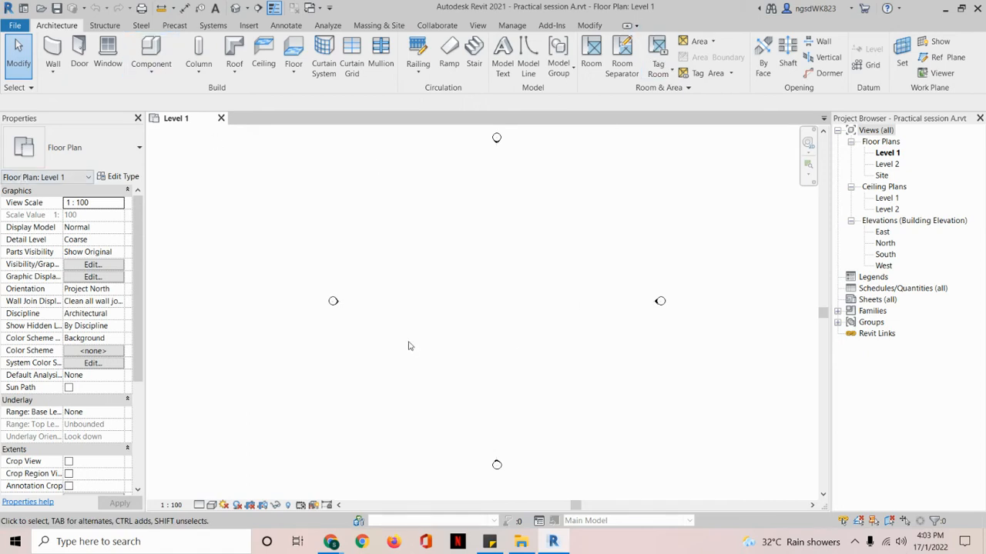
pyautogui.rightClick(473, 269)
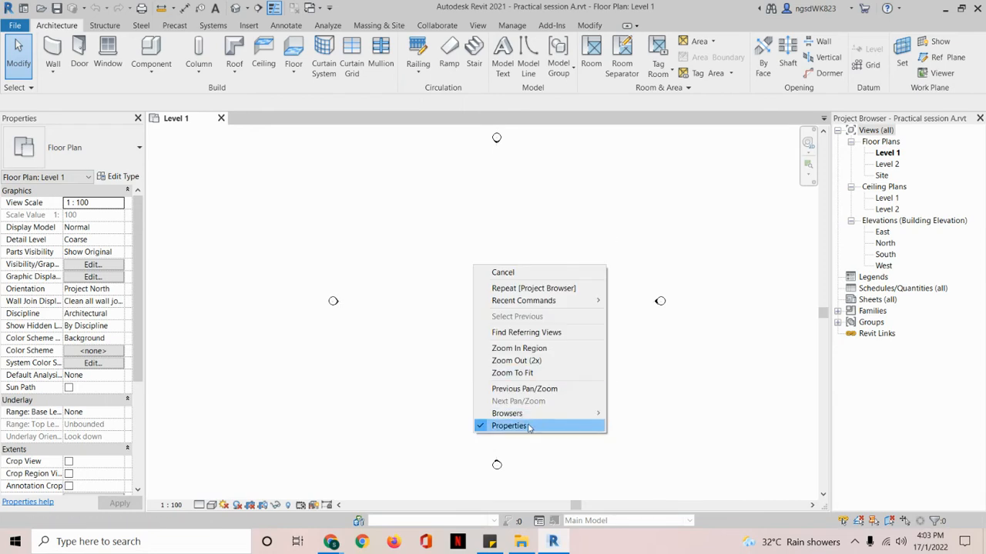
pyautogui.click(435, 319)
pyautogui.rightClick(469, 269)
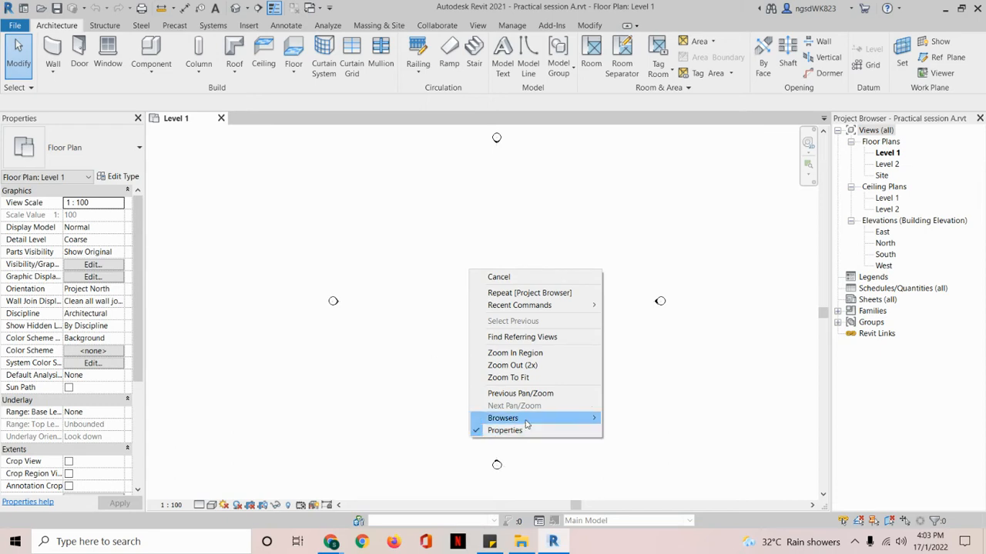
pyautogui.moveTo(585, 419)
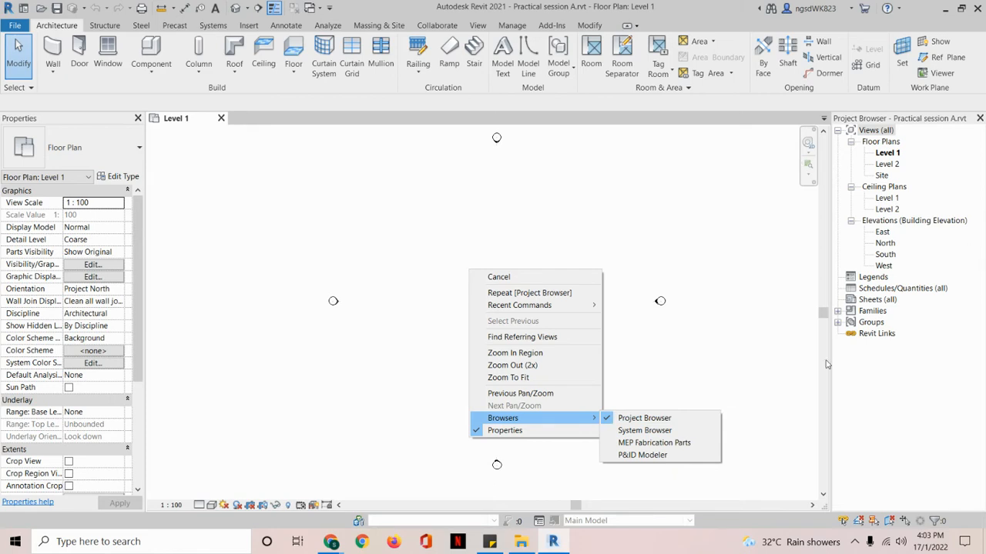
pyautogui.click(585, 221)
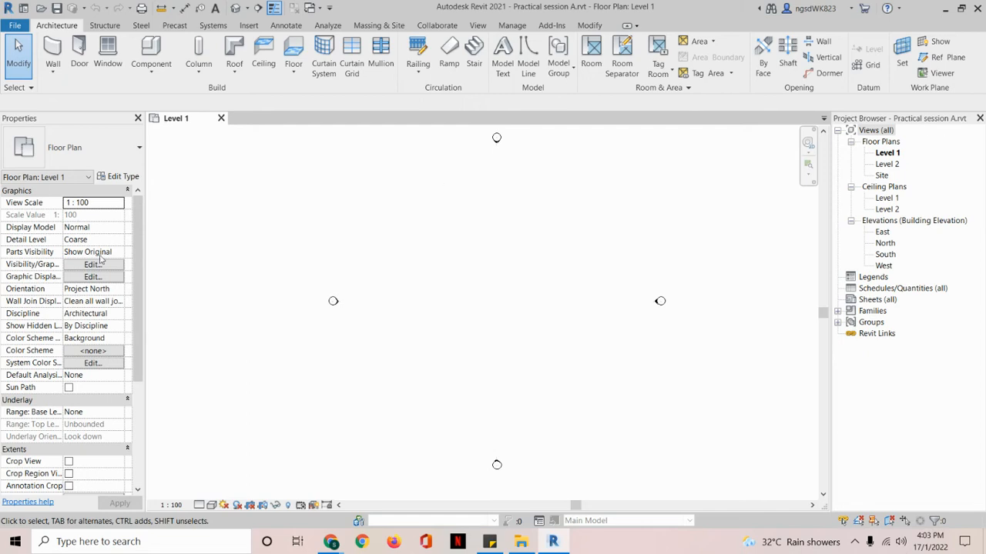
pyautogui.moveTo(485, 237); pyautogui.dragTo(447, 234, button='middle')
pyautogui.rightClick(452, 225)
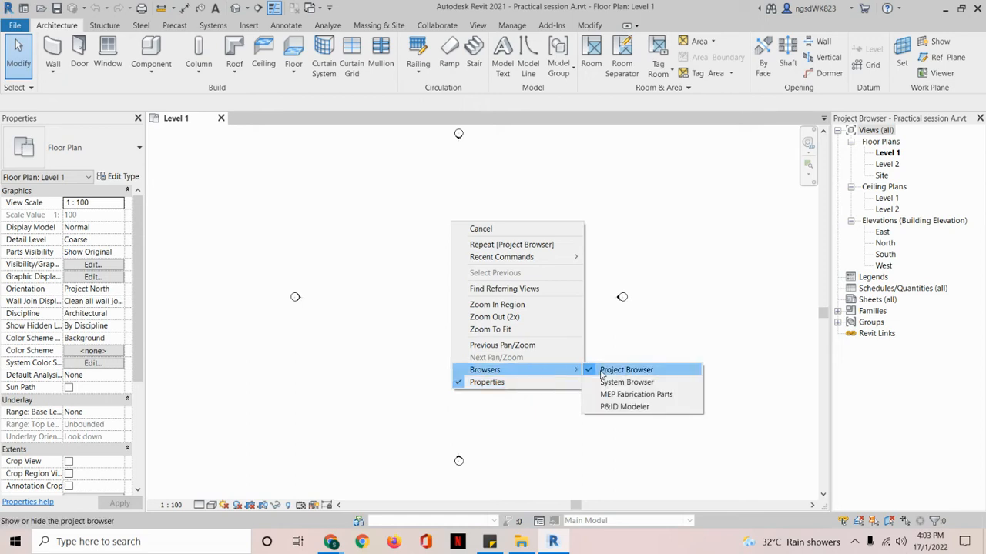
pyautogui.click(633, 201)
pyautogui.moveTo(514, 222)
pyautogui.mouseDown(button='middle')
pyautogui.moveTo(530, 225)
pyautogui.moveTo(518, 227)
pyautogui.mouseUp(button='middle')
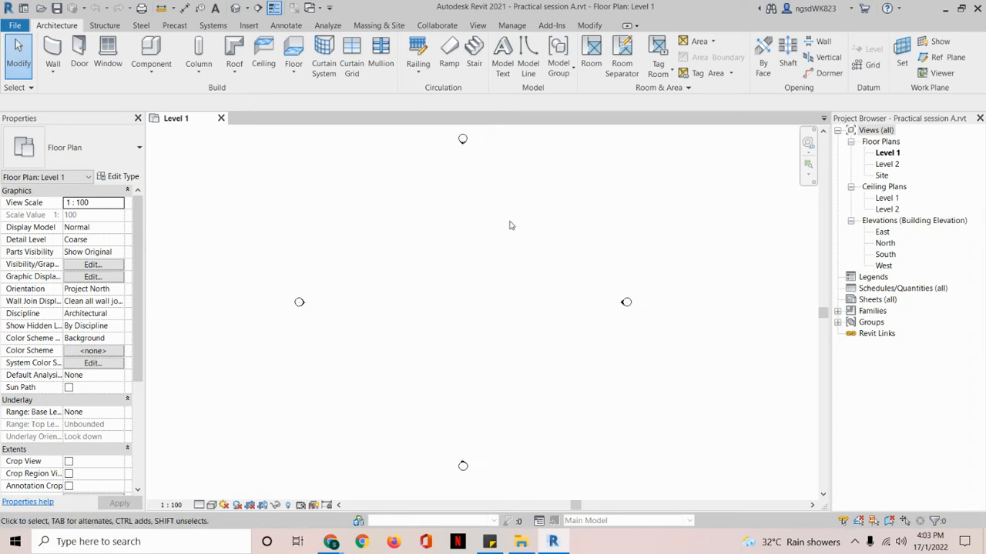
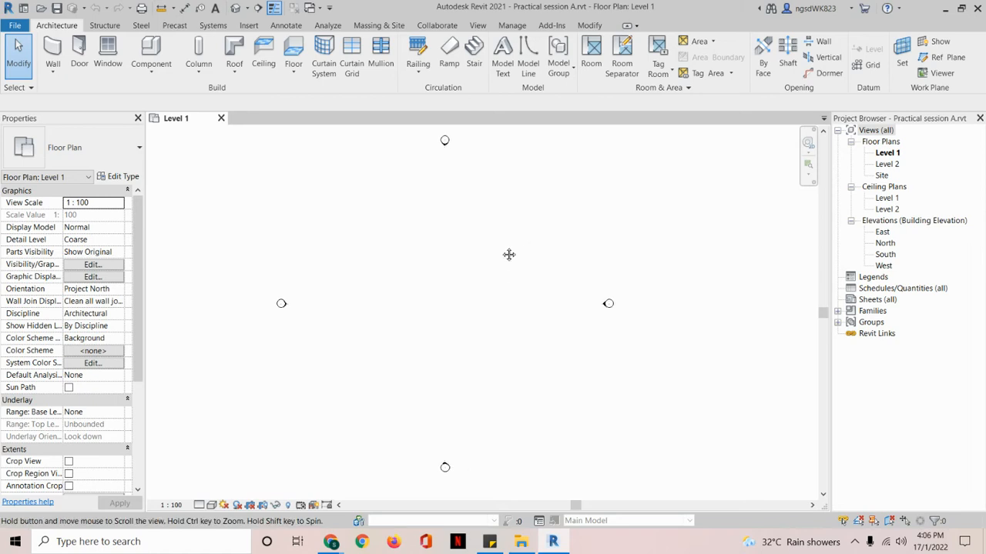
pyautogui.moveTo(508, 254); pyautogui.dragTo(501, 260, button='middle')
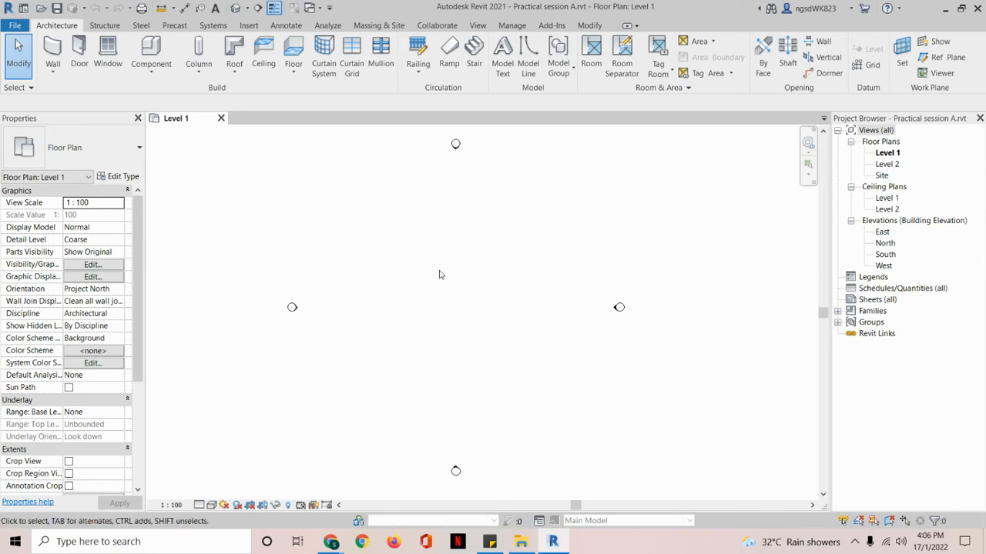
pyautogui.moveTo(439, 273); pyautogui.dragTo(462, 271, button='middle')
pyautogui.moveTo(82, 16)
pyautogui.mouseDown()
pyautogui.moveTo(50, 11)
pyautogui.moveTo(22, 32)
pyautogui.moveTo(83, 41)
pyautogui.moveTo(76, 16)
pyautogui.moveTo(74, 63)
pyautogui.moveTo(59, 62)
pyautogui.mouseUp()
pyautogui.moveTo(52, 77); pyautogui.dragTo(181, 75)
pyautogui.moveTo(242, 82)
pyautogui.mouseDown()
pyautogui.moveTo(197, 94)
pyautogui.moveTo(257, 102)
pyautogui.mouseUp()
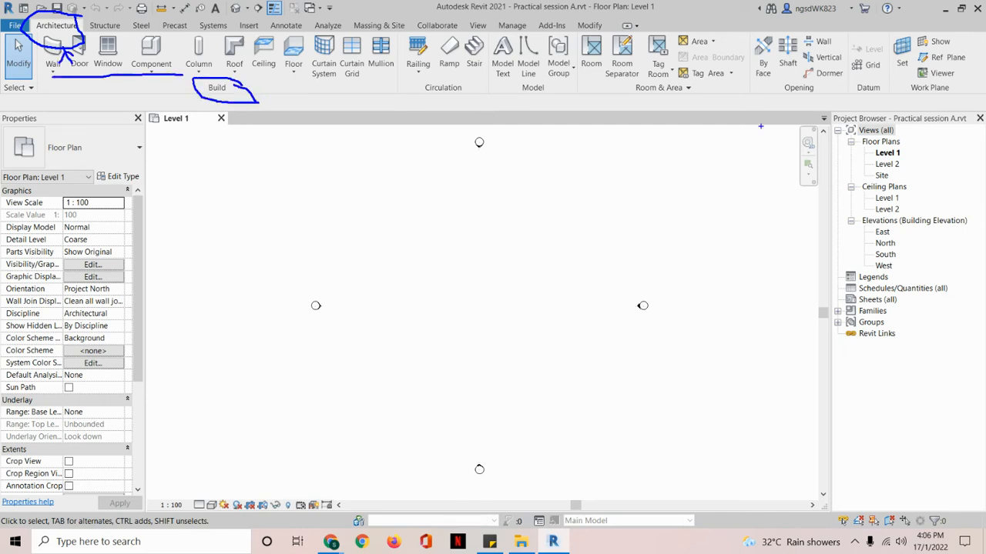
pyautogui.moveTo(878, 88)
pyautogui.mouseDown()
pyautogui.moveTo(890, 42)
pyautogui.moveTo(847, 94)
pyautogui.moveTo(895, 71)
pyautogui.moveTo(882, 63)
pyautogui.mouseUp()
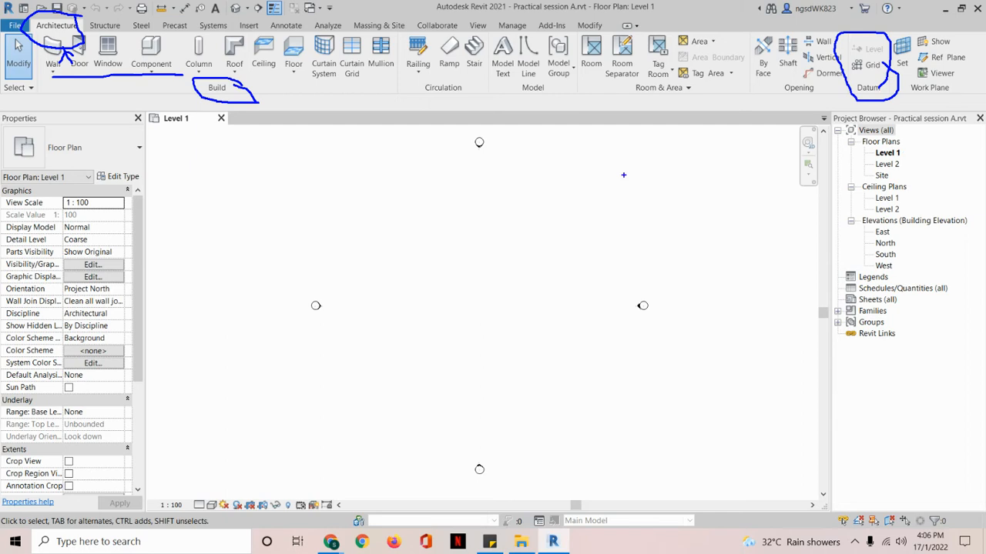
pyautogui.moveTo(183, 133)
pyautogui.mouseDown()
pyautogui.moveTo(190, 144)
pyautogui.moveTo(202, 134)
pyautogui.mouseUp()
pyautogui.moveTo(846, 57)
pyautogui.mouseDown()
pyautogui.moveTo(887, 54)
pyautogui.moveTo(850, 37)
pyautogui.moveTo(846, 57)
pyautogui.mouseUp()
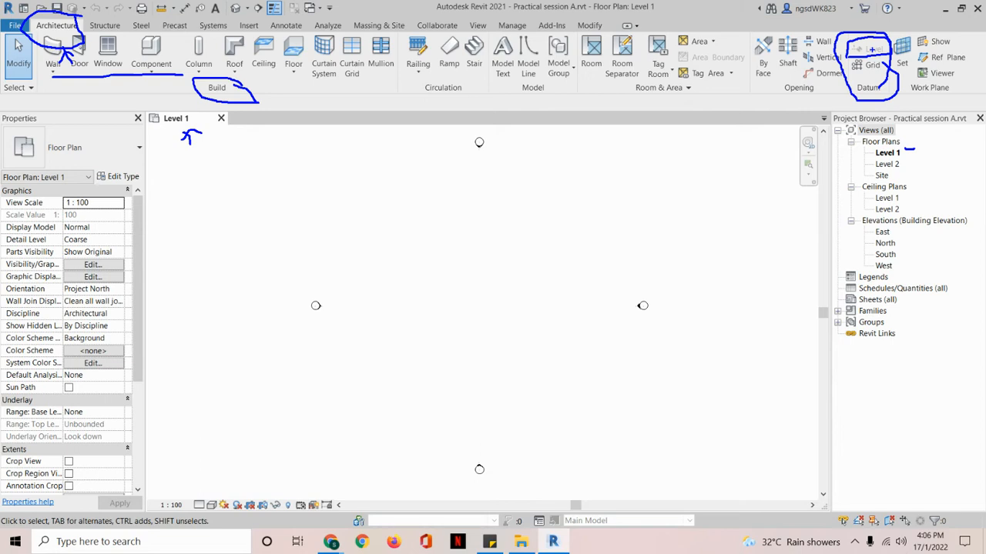
pyautogui.moveTo(894, 39); pyautogui.dragTo(924, 25)
pyautogui.press('Escape')
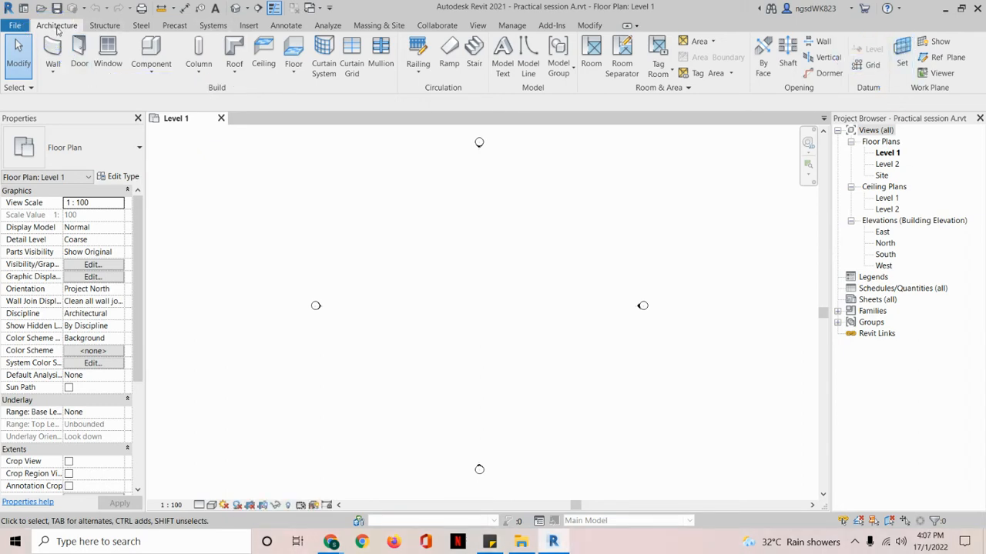
# Step: Draw a vertical grid line from bottom to top in the Level 1 floor plan, between the west elevation marker and the centre
pyautogui.click(870, 65)
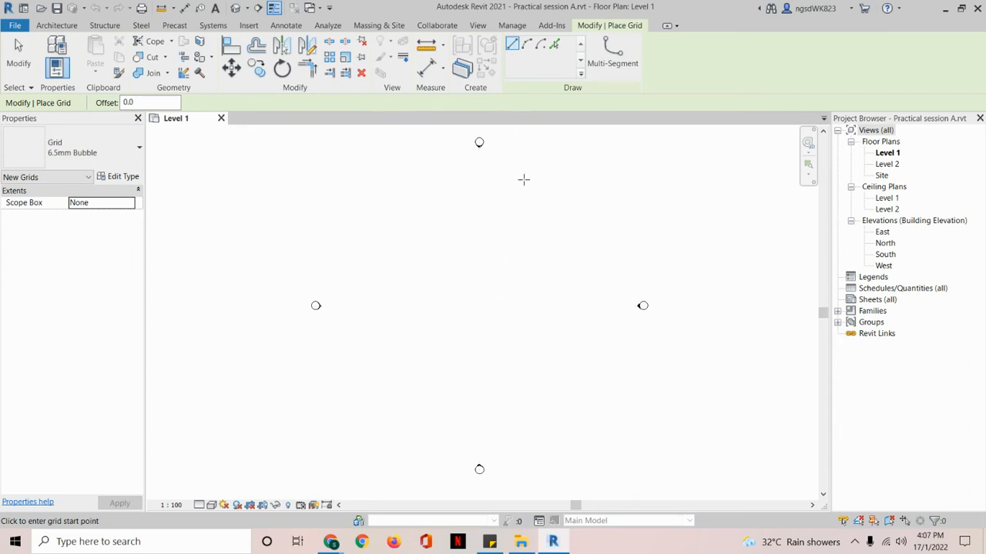
pyautogui.moveTo(484, 249)
pyautogui.mouseDown(button='middle')
pyautogui.moveTo(513, 247)
pyautogui.moveTo(495, 236)
pyautogui.mouseUp(button='middle')
pyautogui.click(401, 386)
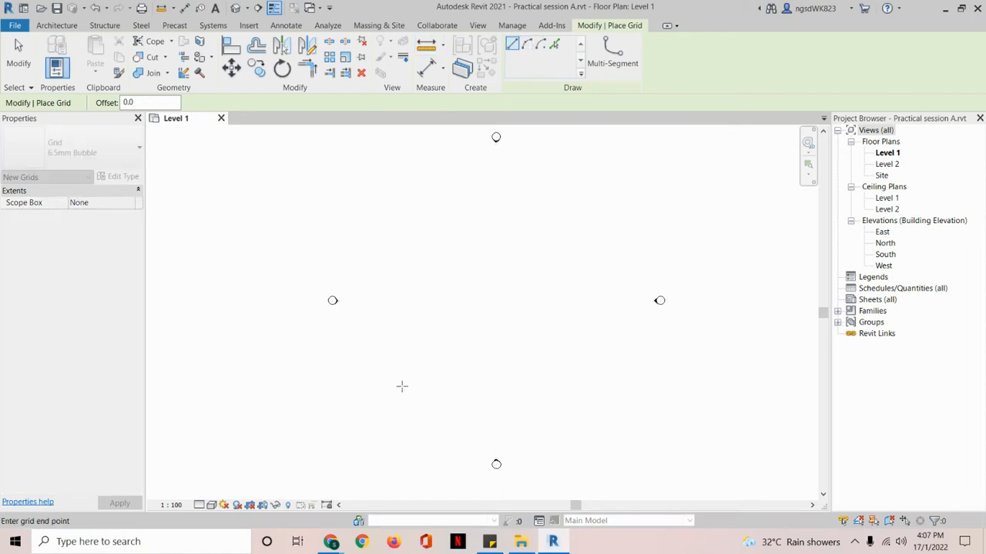
pyautogui.click(401, 224)
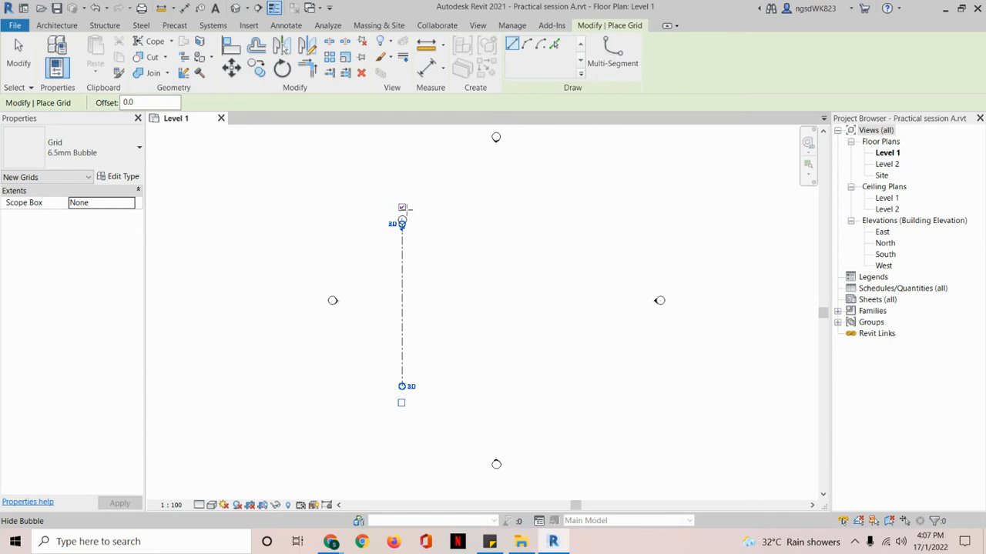
pyautogui.press('Escape')
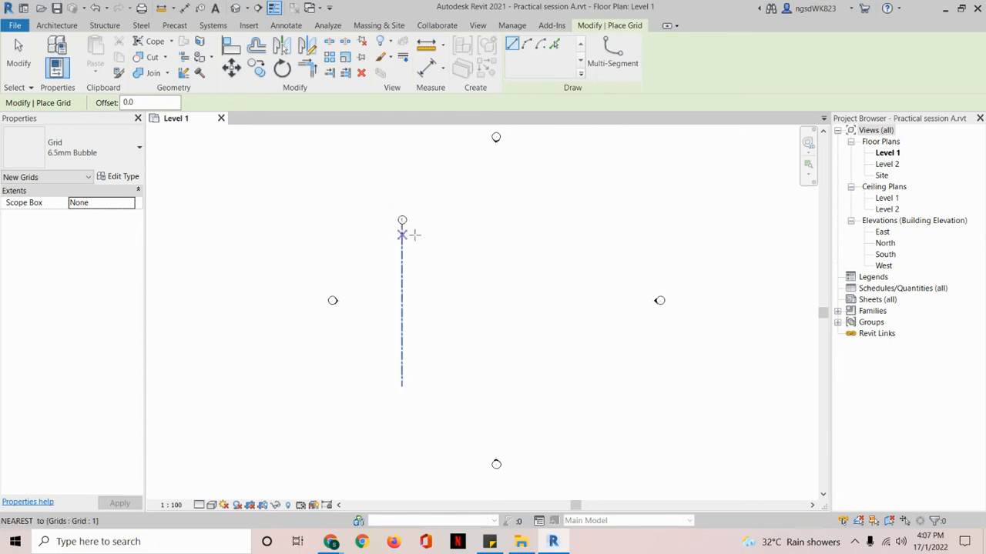
pyautogui.scroll(5, 414, 235)
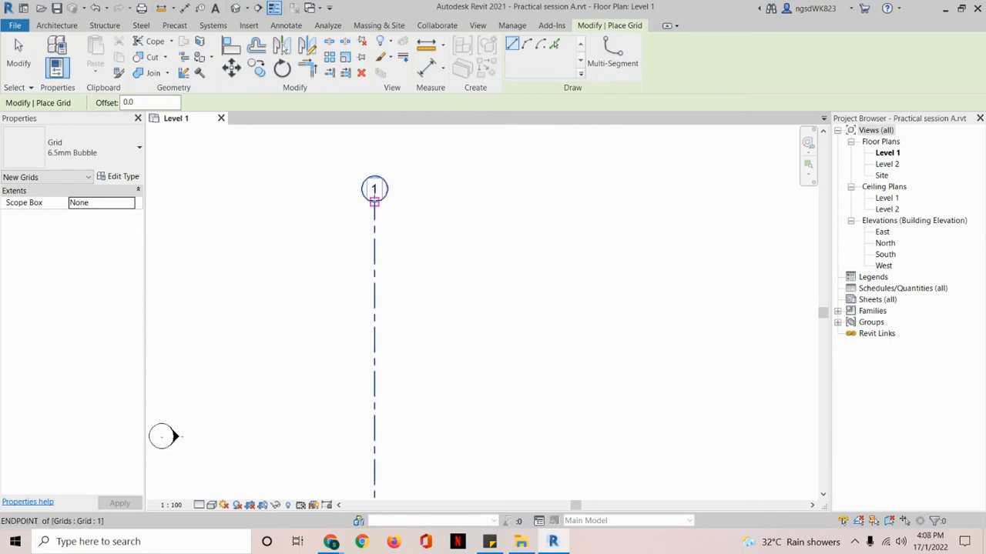
# Step: Draw a second vertical grid line to the right of grid 1, parallel to it and aligned with both its ends
pyautogui.scroll(-3, 539, 258)
pyautogui.moveTo(531, 266); pyautogui.dragTo(445, 251, button='middle')
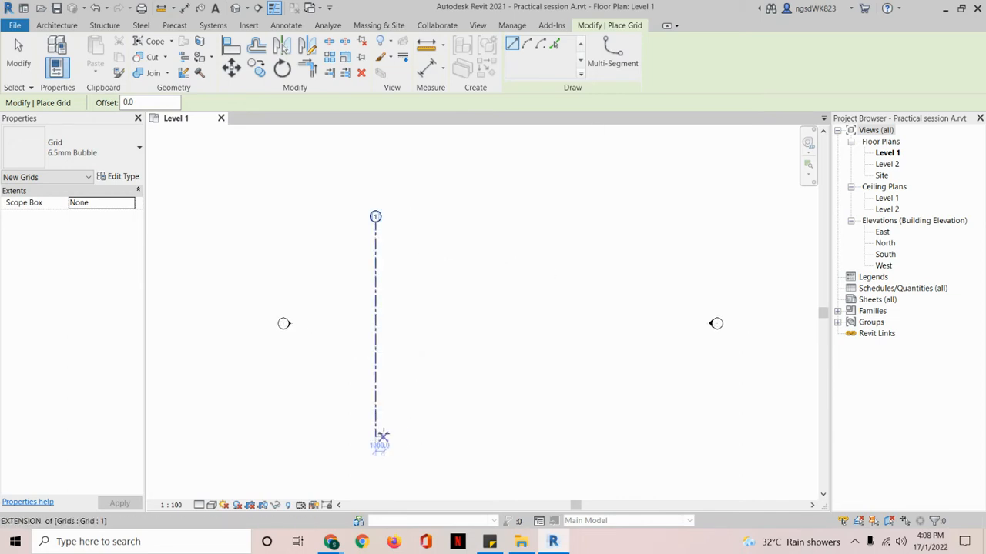
pyautogui.click(409, 437)
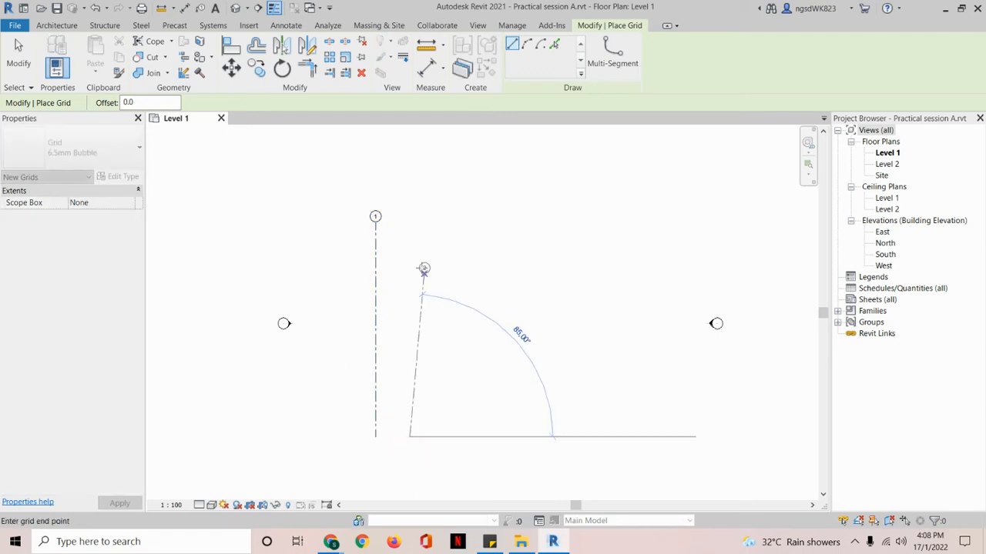
pyautogui.click(410, 218)
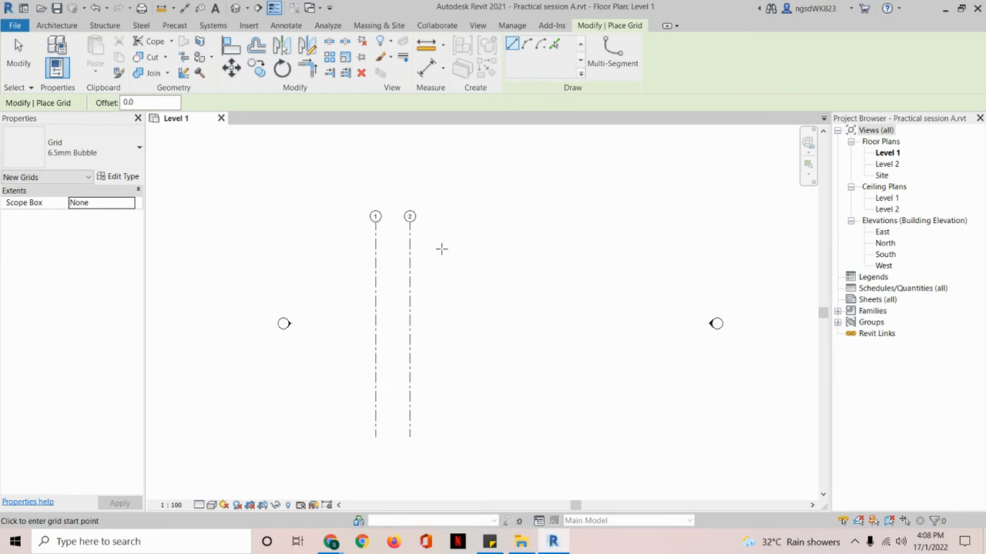
pyautogui.scroll(2, 442, 248)
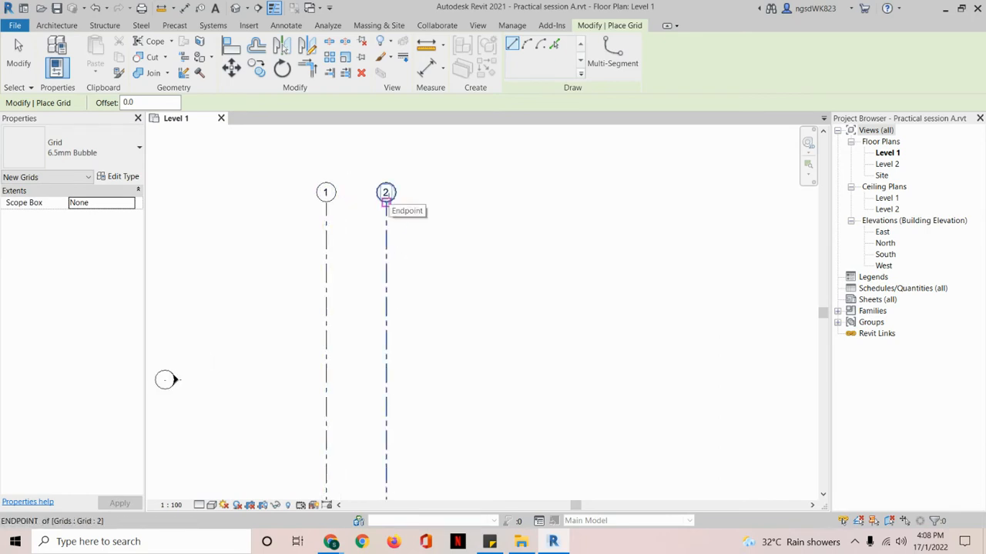
pyautogui.scroll(-2, 453, 277)
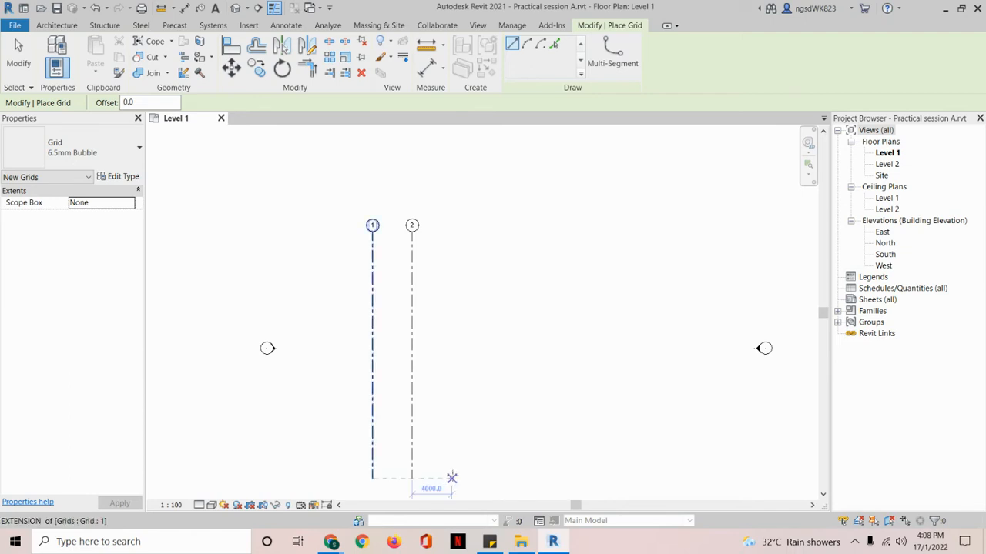
# Step: Draw four more vertical grid lines right of grid 2, aligned with its ends: three at 4000 mm spacing, the last at a slightly wider spacing
pyautogui.click(451, 478)
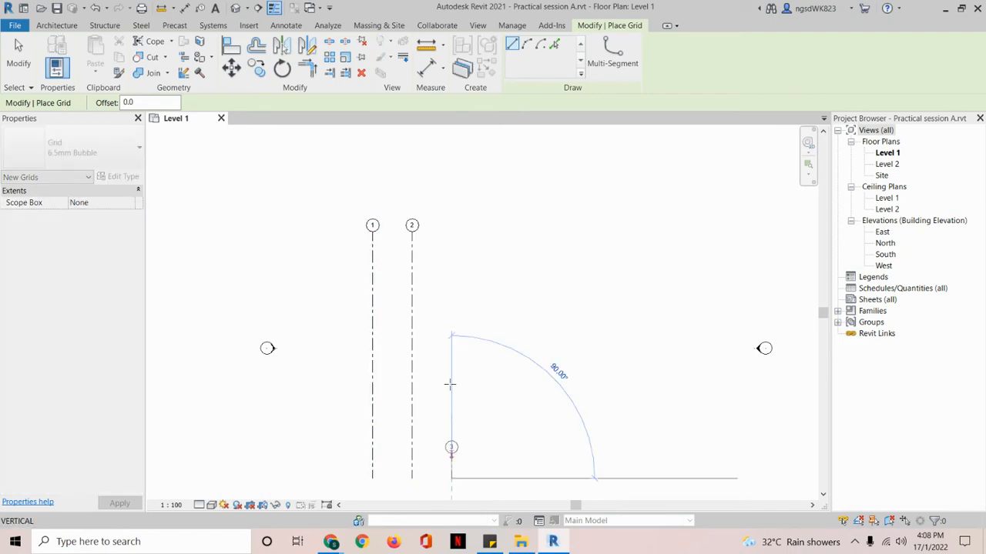
pyautogui.click(453, 232)
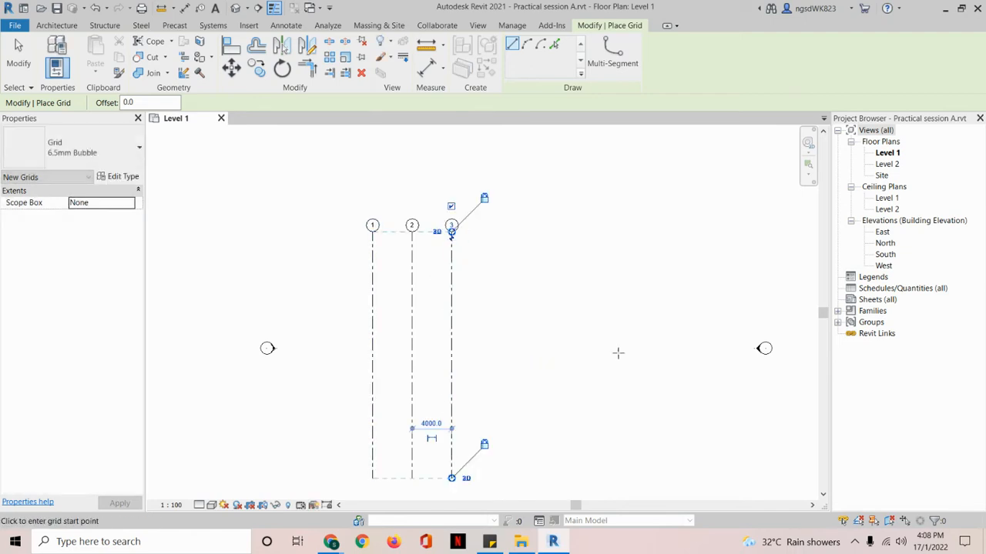
pyautogui.click(491, 478)
pyautogui.click(491, 231)
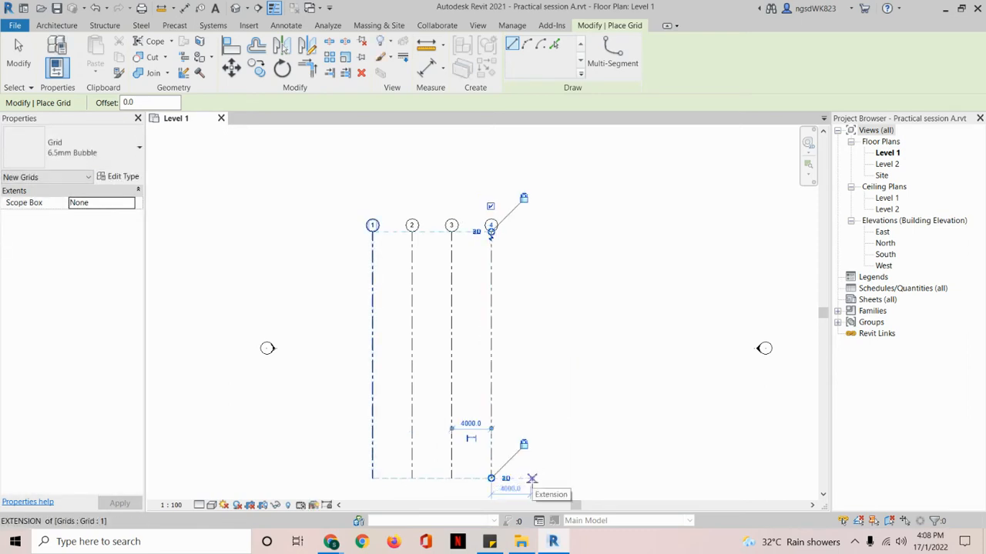
pyautogui.click(530, 478)
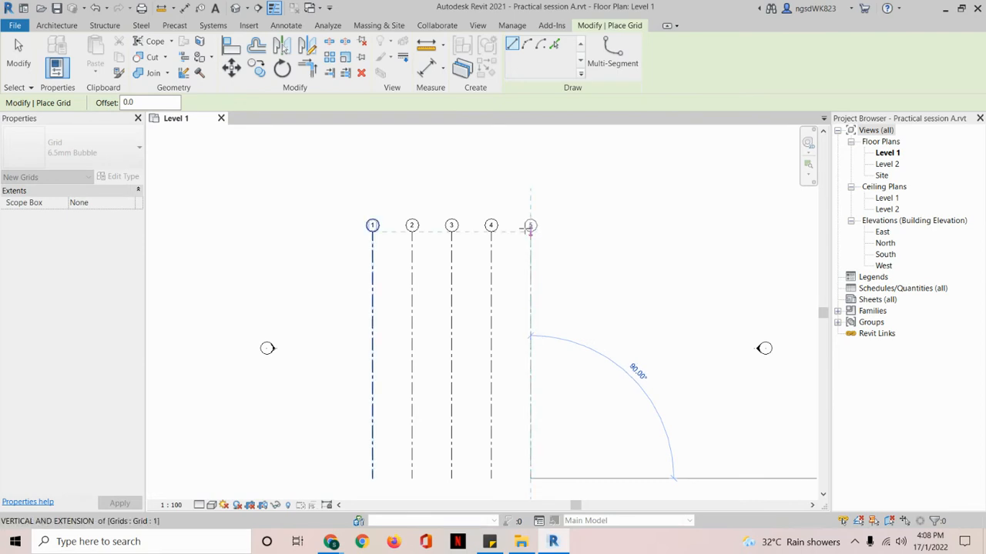
pyautogui.click(530, 229)
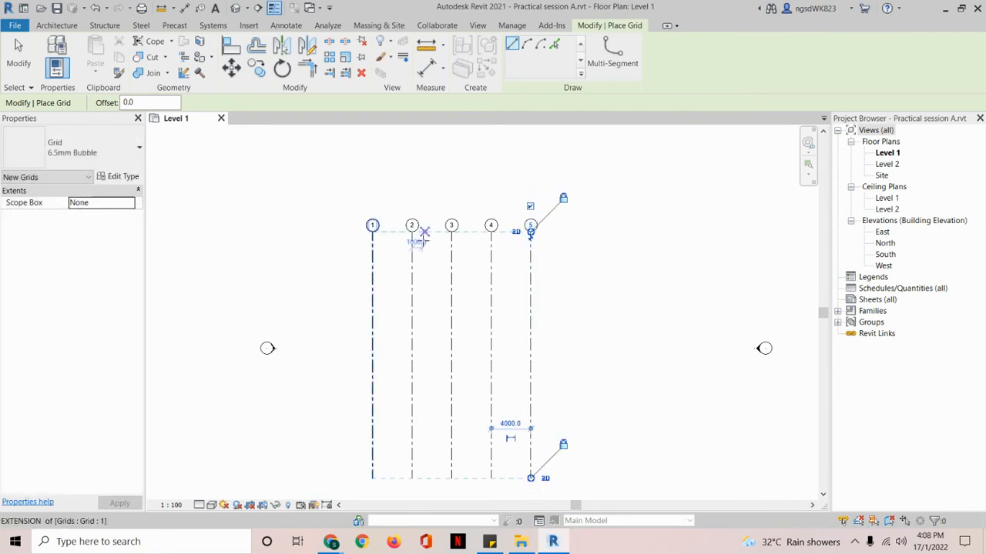
pyautogui.click(580, 478)
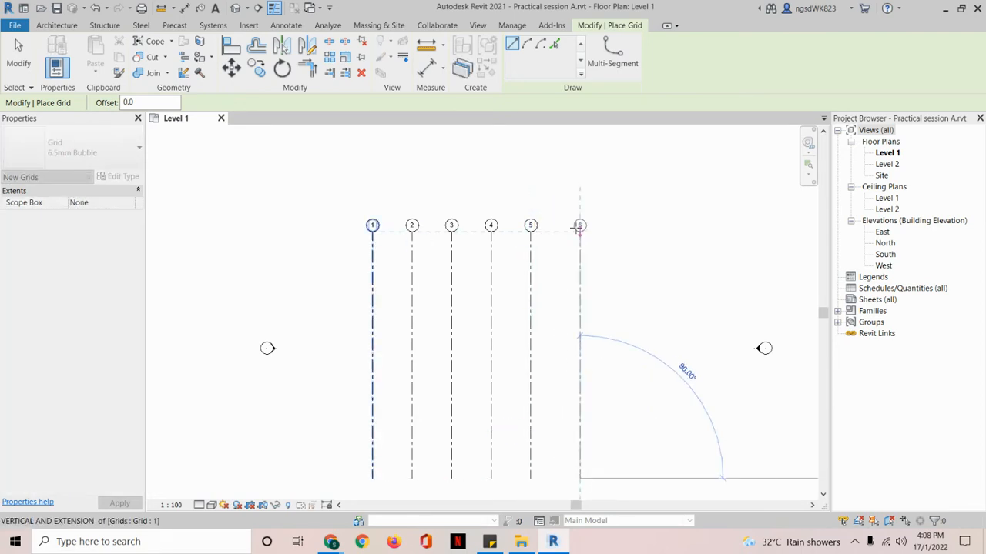
pyautogui.click(580, 231)
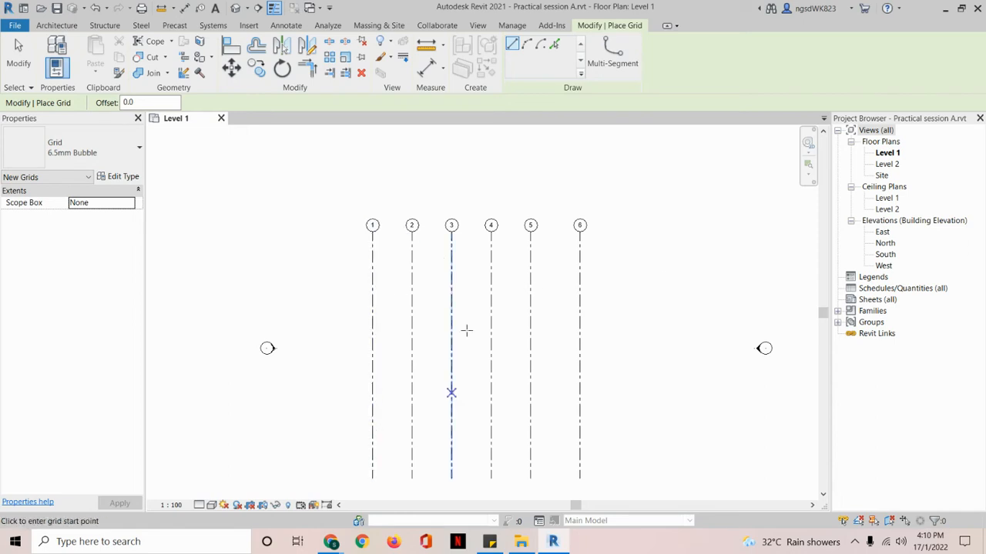
# Step: Draw a horizontal grid line from right to left across all six vertical grids, just below their bubbles, and finish grid placement
pyautogui.click(655, 256)
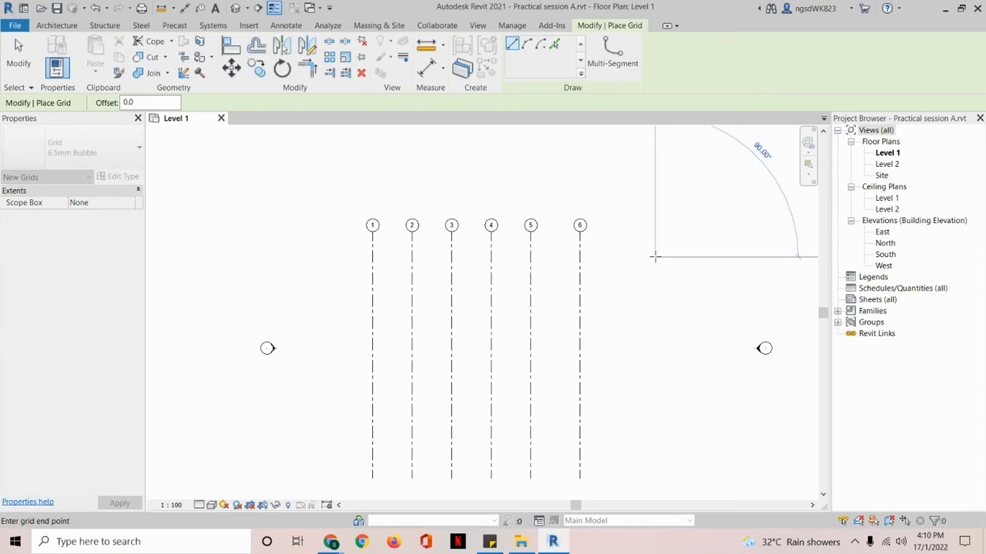
pyautogui.click(317, 256)
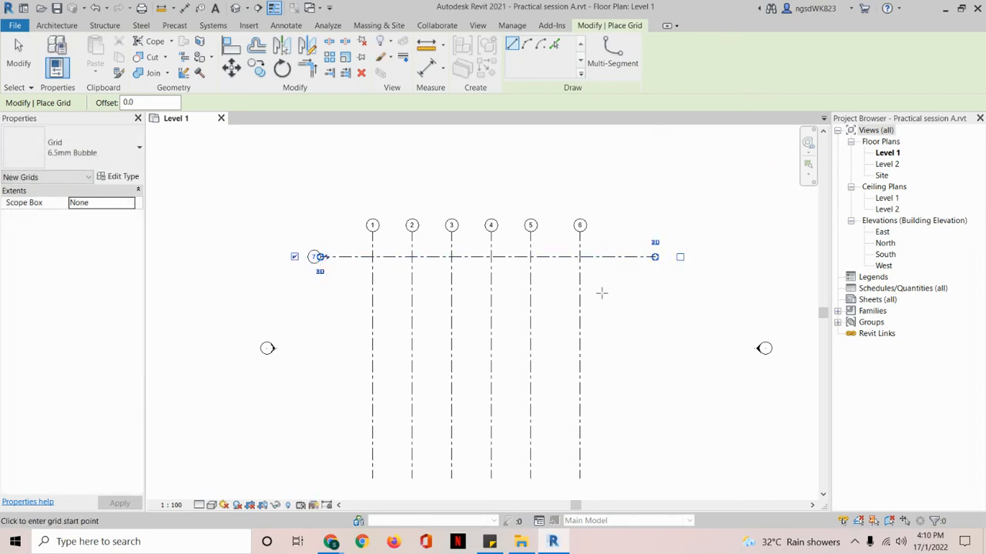
pyautogui.press('Escape')
pyautogui.press('Escape')
pyautogui.press('Escape')
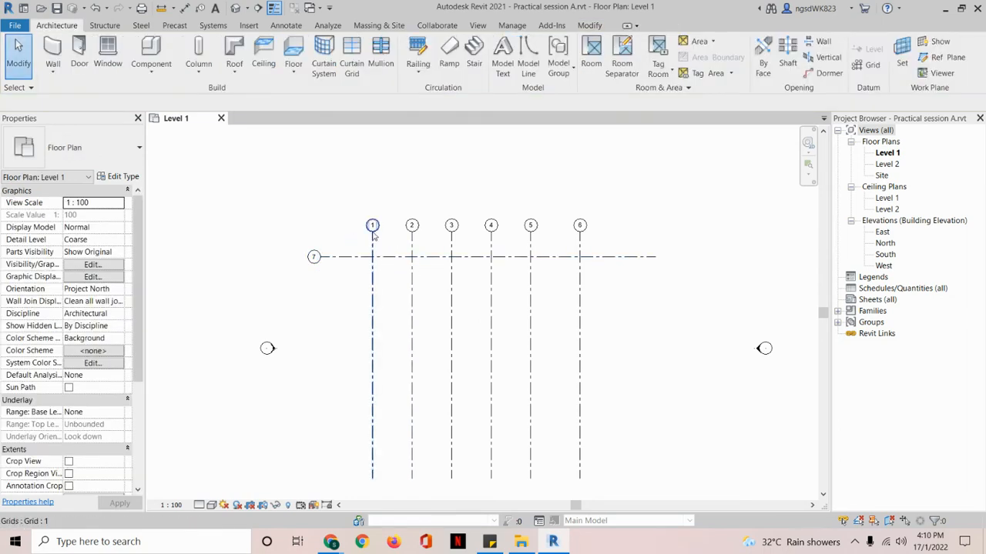
# Step: Rename the horizontal grid line as A
pyautogui.click(314, 258)
pyautogui.click(315, 258)
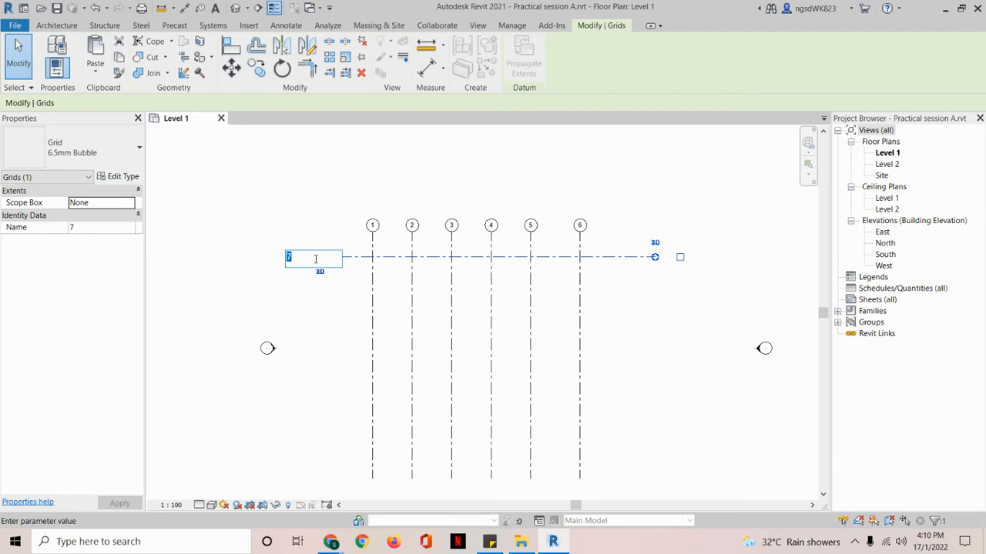
pyautogui.write('A')
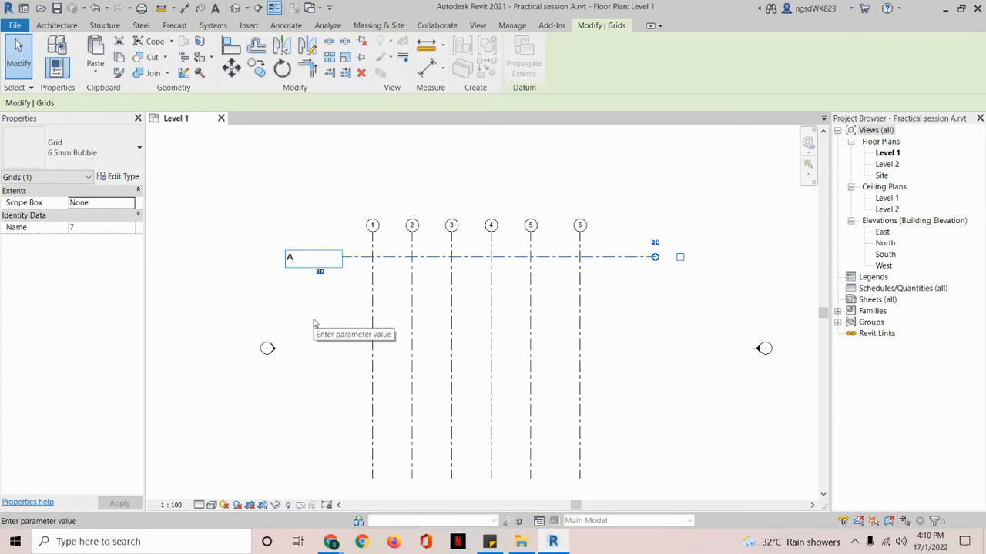
pyautogui.press('Return')
pyautogui.click(343, 305)
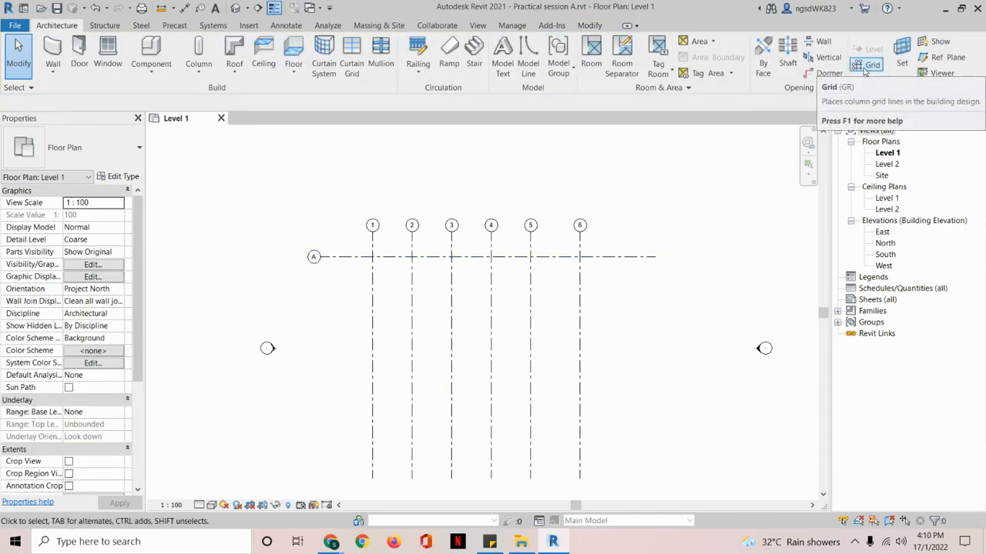
# Step: Draw a horizontal grid line 4000 mm below grid A, aligned with both its ends, and finish grid placement
pyautogui.click(864, 66)
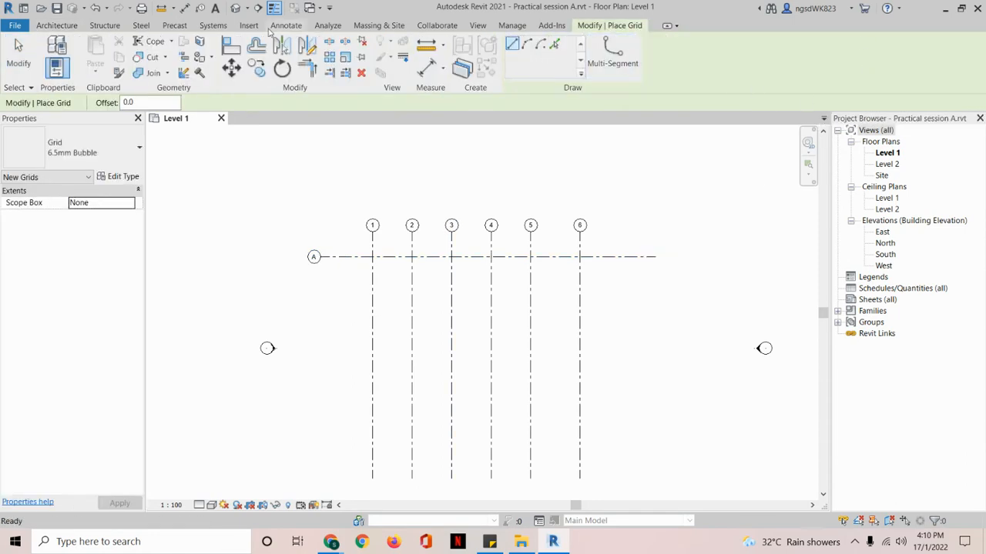
pyautogui.click(44, 26)
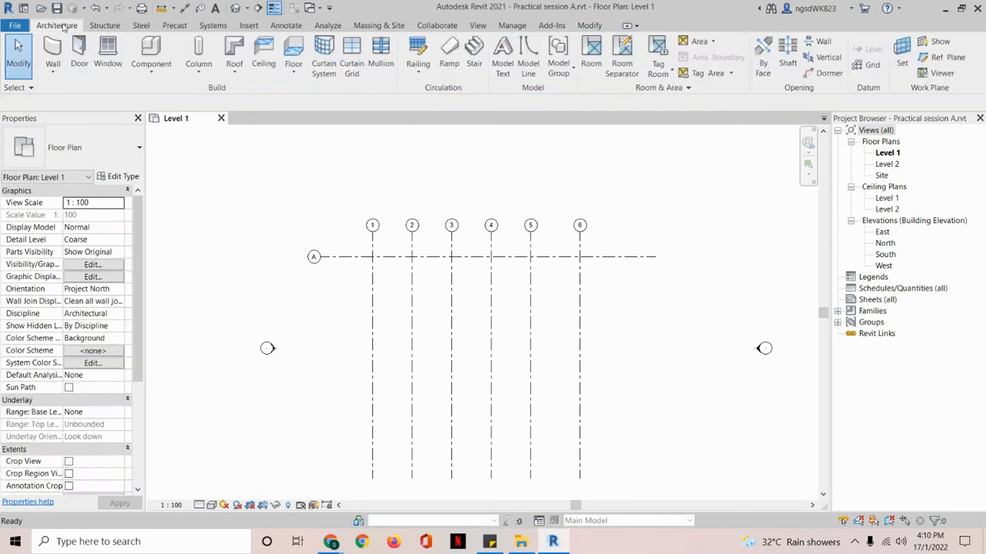
pyautogui.click(874, 66)
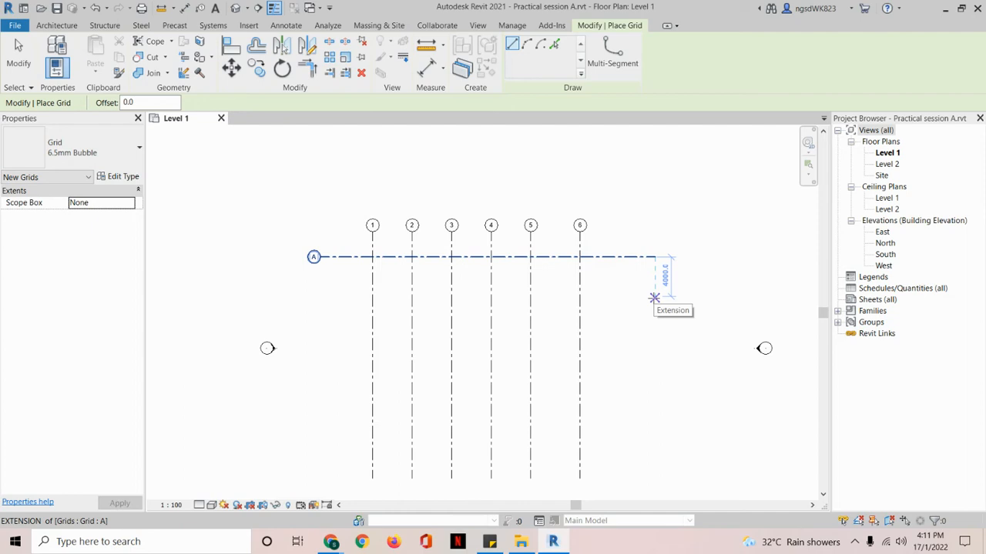
pyautogui.click(654, 298)
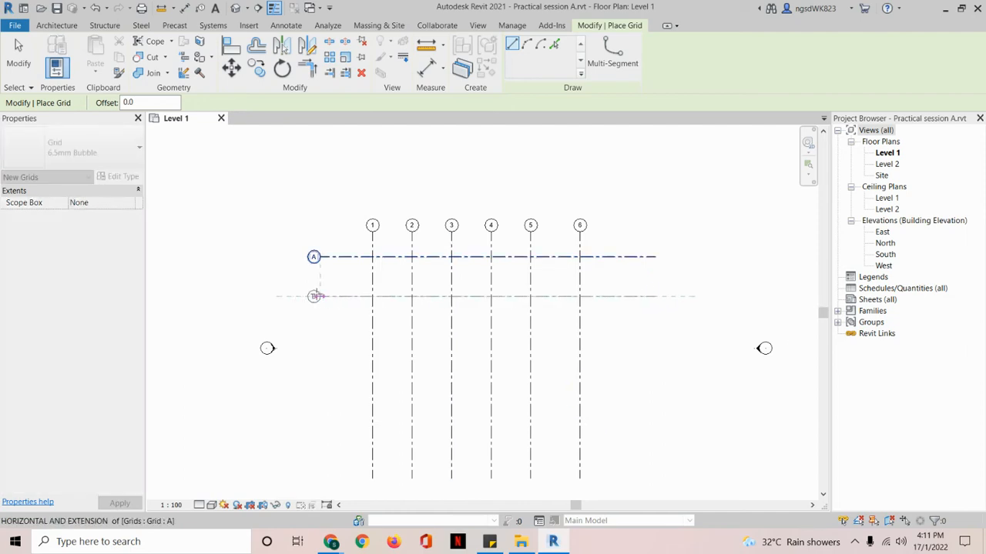
pyautogui.click(314, 297)
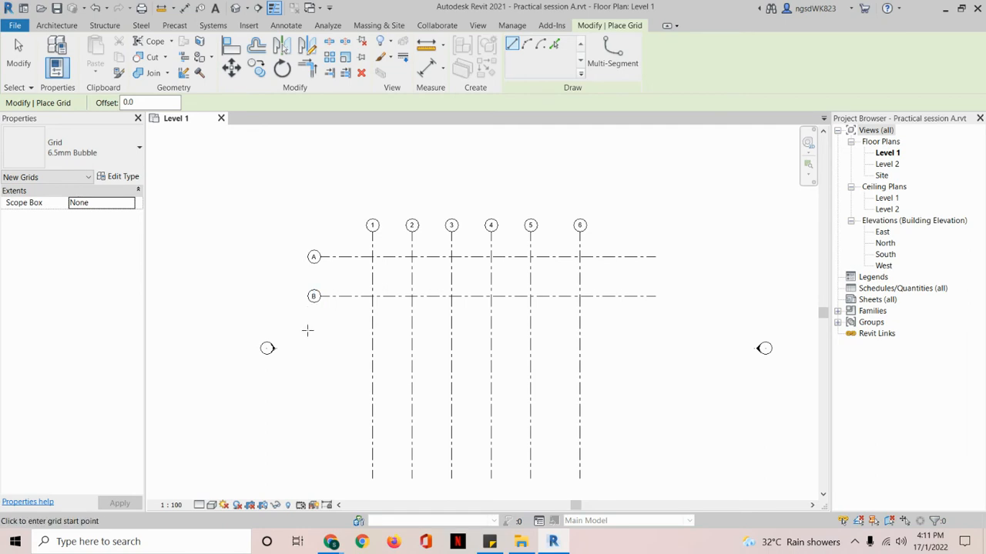
pyautogui.press('Escape')
pyautogui.scroll(5, 321, 295)
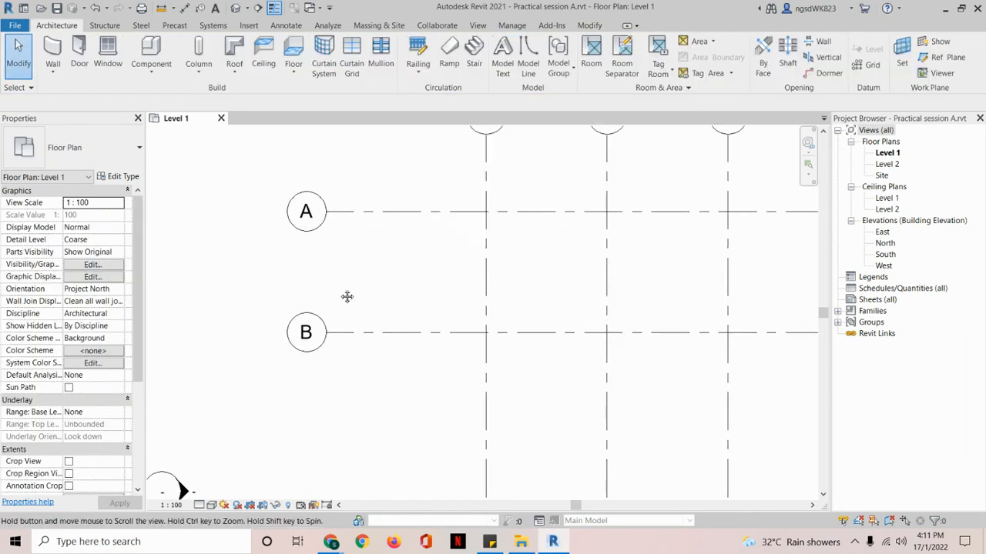
pyautogui.click(344, 225)
pyautogui.moveTo(348, 203)
pyautogui.mouseDown()
pyautogui.moveTo(330, 193)
pyautogui.moveTo(281, 258)
pyautogui.moveTo(352, 186)
pyautogui.moveTo(342, 186)
pyautogui.moveTo(394, 210)
pyautogui.moveTo(416, 197)
pyautogui.mouseUp()
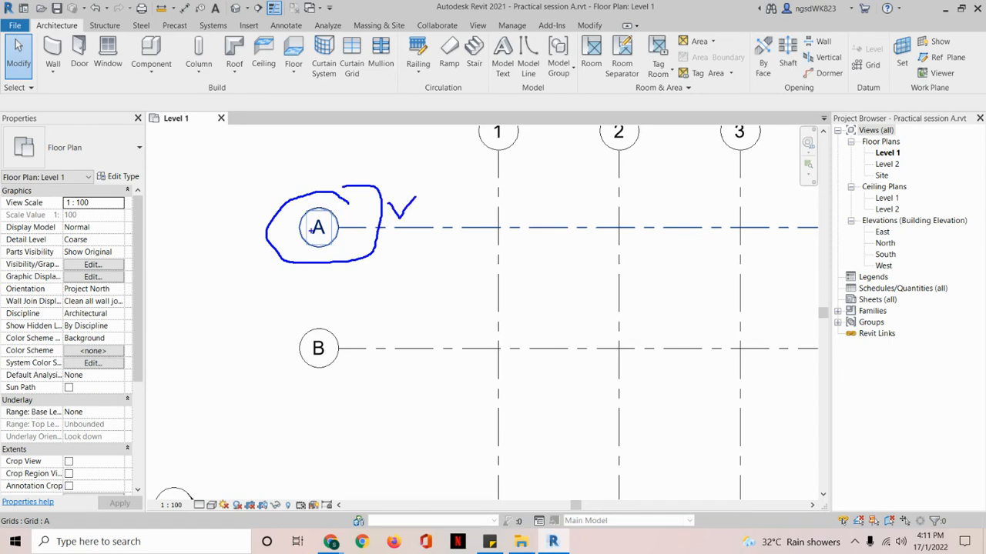
pyautogui.moveTo(342, 328); pyautogui.dragTo(373, 317)
pyautogui.press('Escape')
pyautogui.scroll(-5, 425, 323)
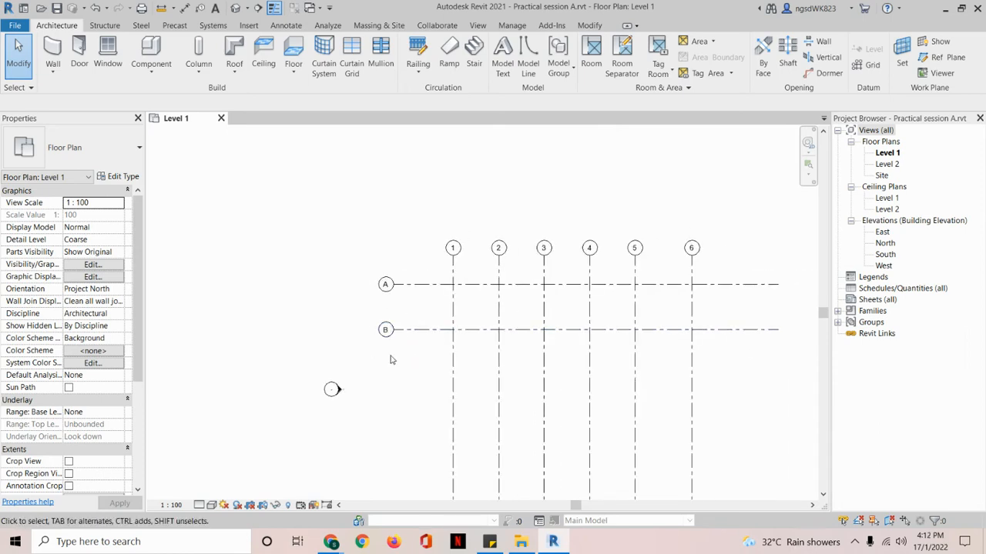
# Step: Draw two more horizontal grid lines below grid B at 4000 mm spacing, from right to left and aligned with grid A's ends
pyautogui.moveTo(425, 383); pyautogui.dragTo(367, 332, button='middle')
pyautogui.scroll(-1, 365, 331)
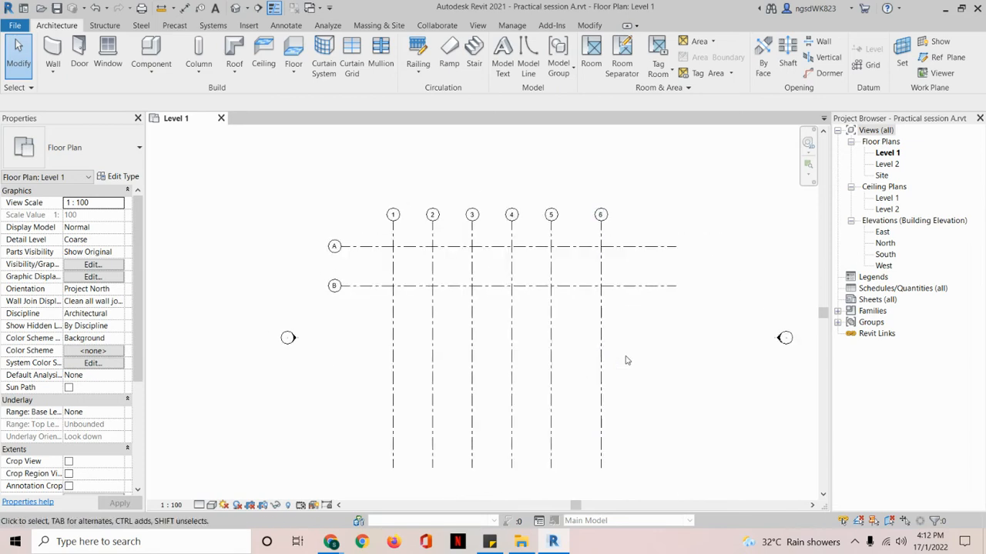
pyautogui.moveTo(659, 363); pyautogui.dragTo(637, 357, button='middle')
pyautogui.click(868, 64)
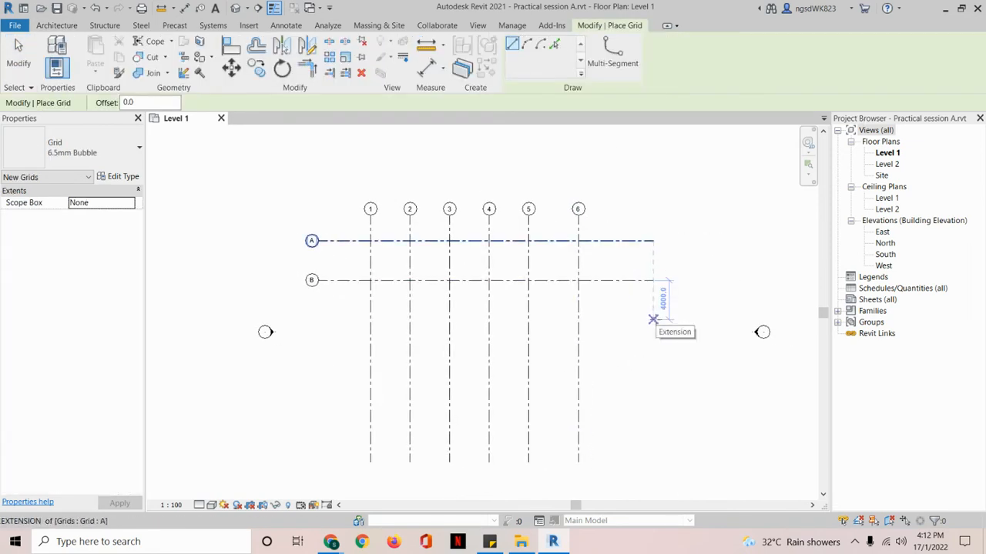
pyautogui.click(654, 323)
pyautogui.click(318, 323)
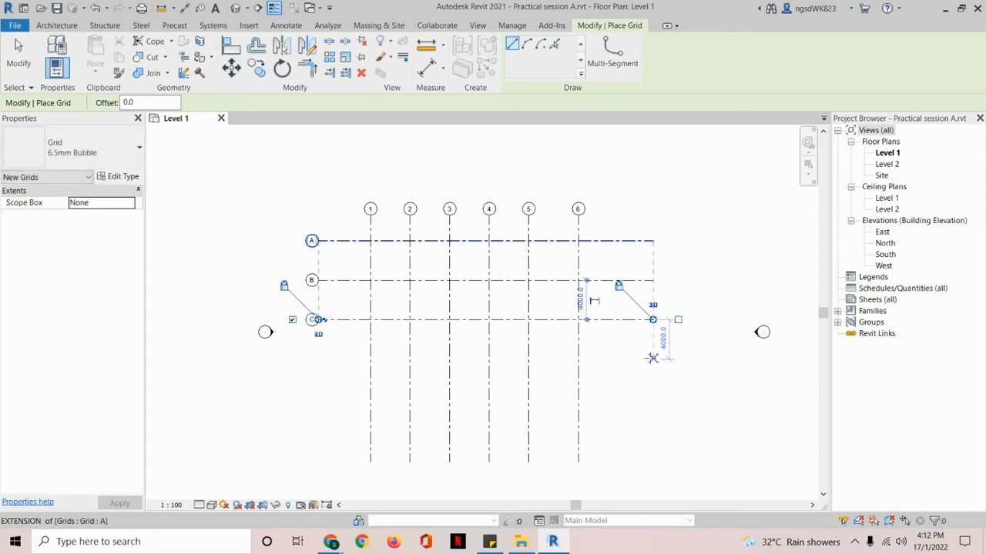
pyautogui.click(654, 359)
pyautogui.click(315, 359)
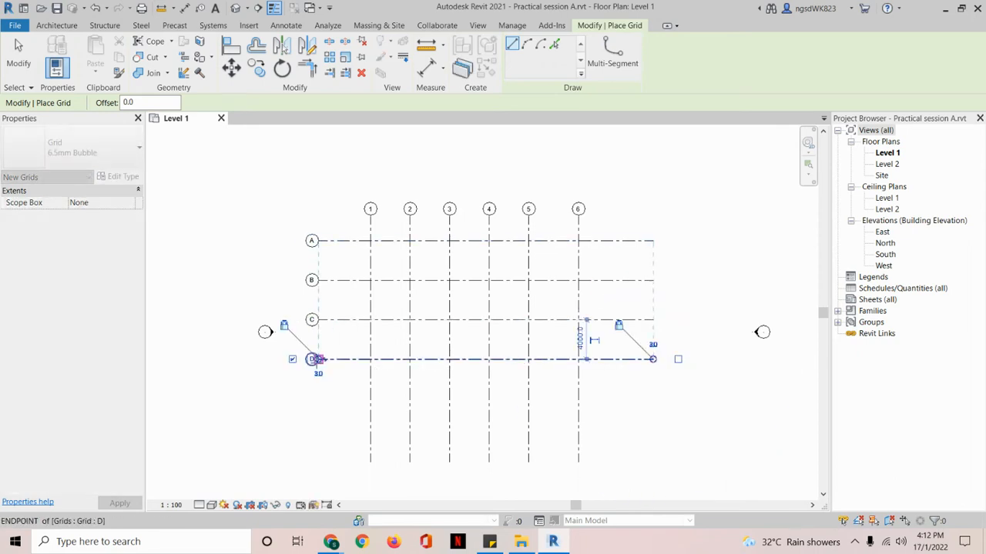
# Step: Draw two horizontal grid lines below grid D, the first at a narrower spacing and the second 5000 mm below it, and finish grid placement
pyautogui.click(653, 389)
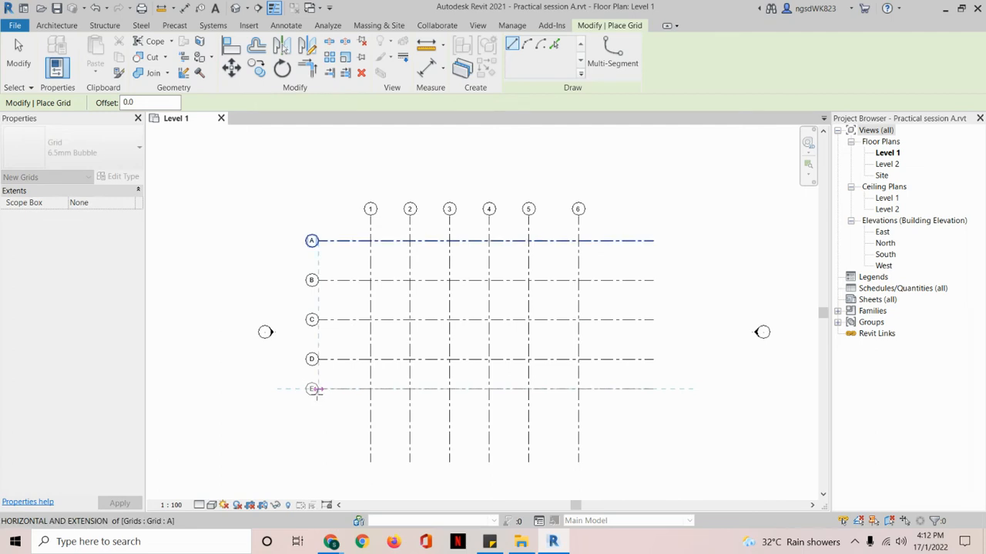
pyautogui.click(315, 389)
pyautogui.click(653, 438)
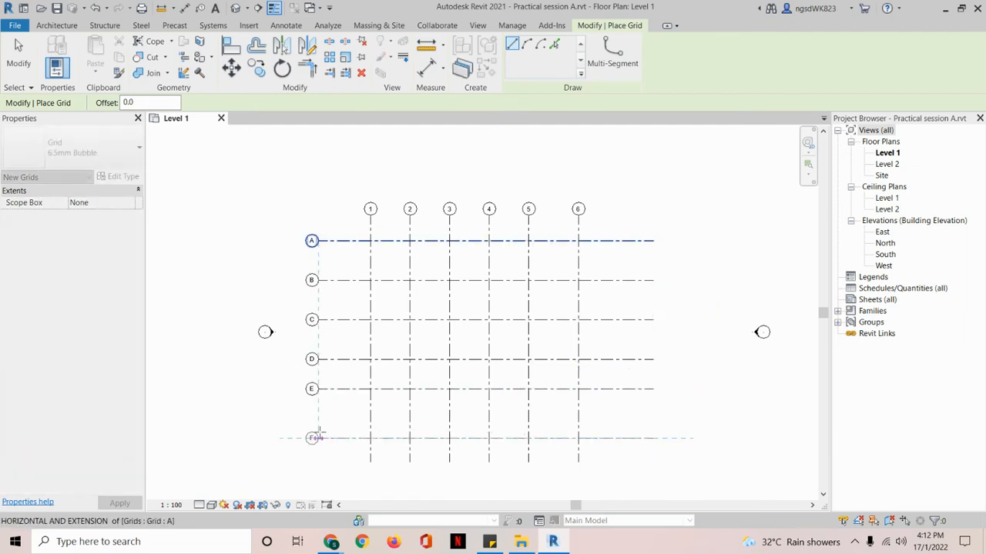
pyautogui.click(315, 438)
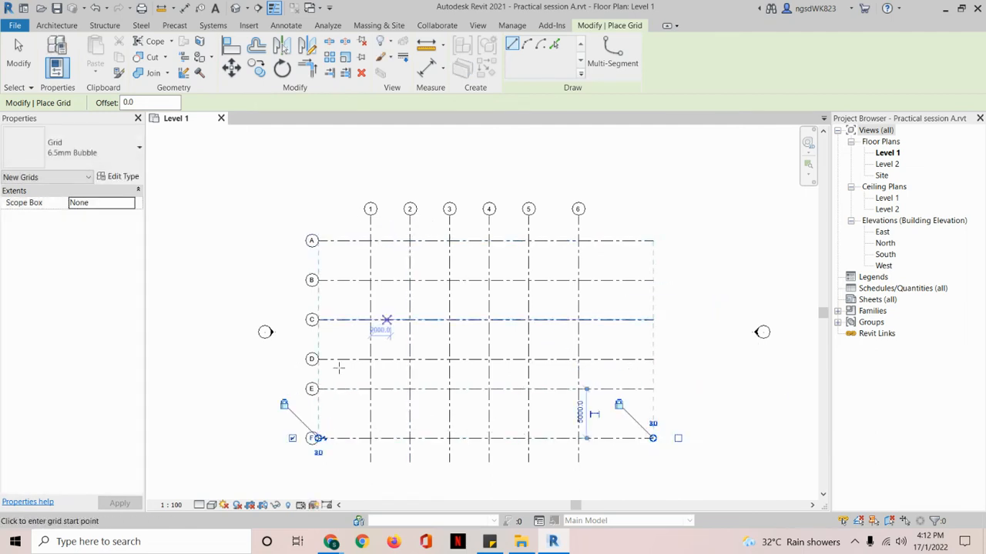
pyautogui.moveTo(607, 348); pyautogui.dragTo(628, 335, button='middle')
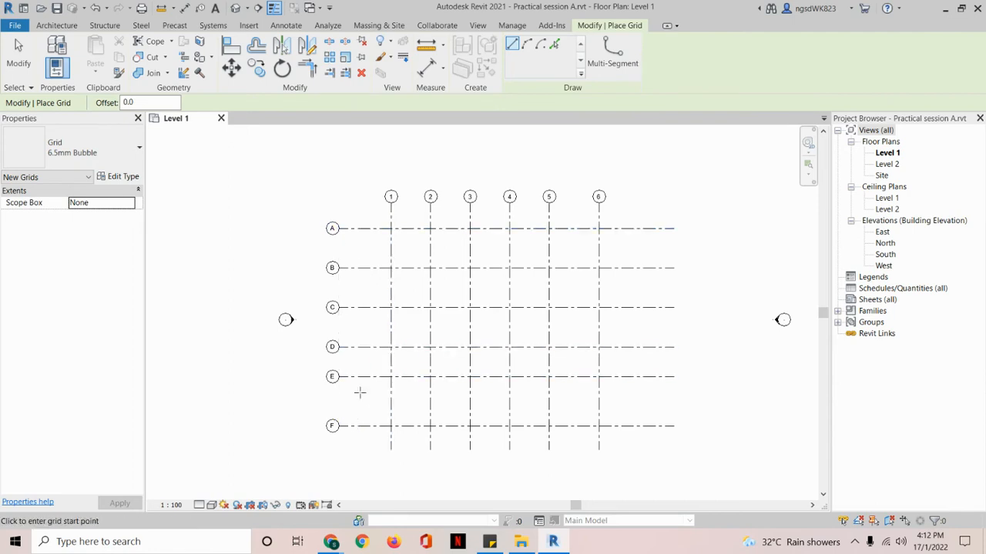
pyautogui.press('Escape')
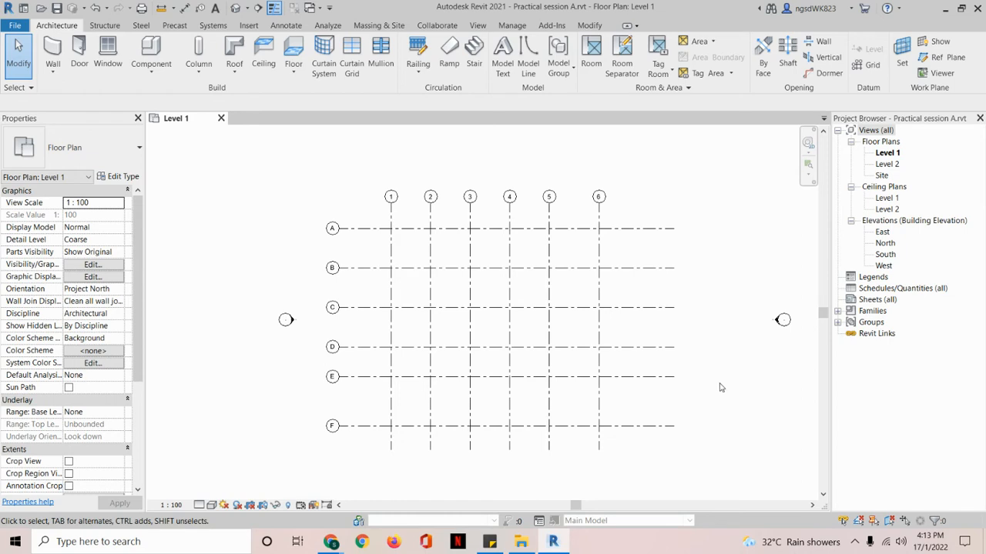
# Step: Draw a horizontal grid line about 2420 mm below grid F, stopping short of the other lines' far ends, and finish grid placement
pyautogui.scroll(-2, 660, 405)
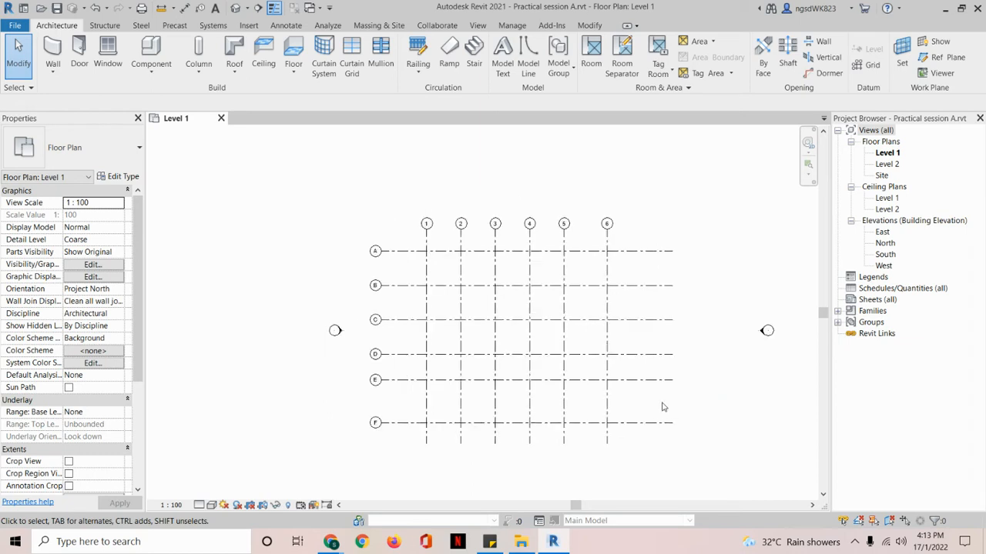
pyautogui.moveTo(660, 405); pyautogui.dragTo(627, 401, button='middle')
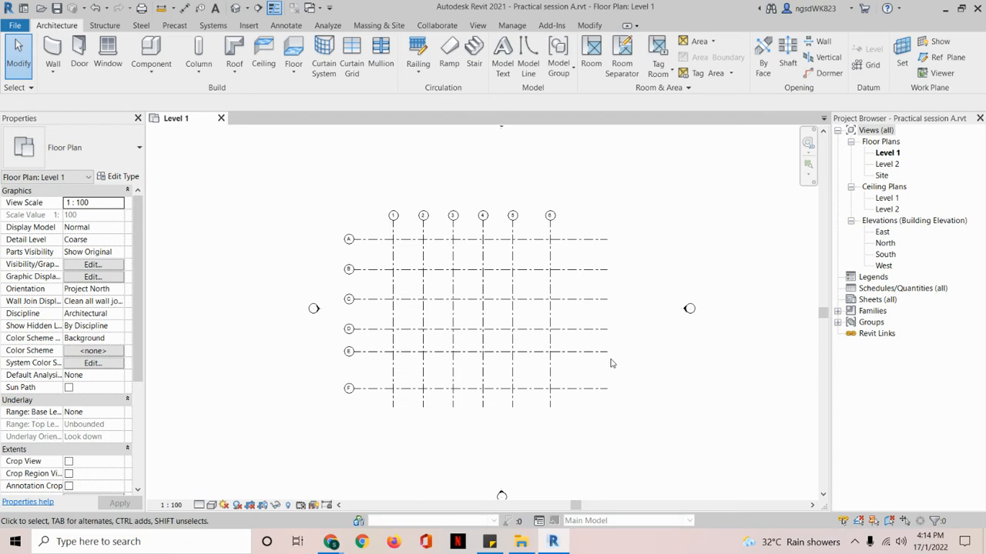
pyautogui.scroll(1, 639, 409)
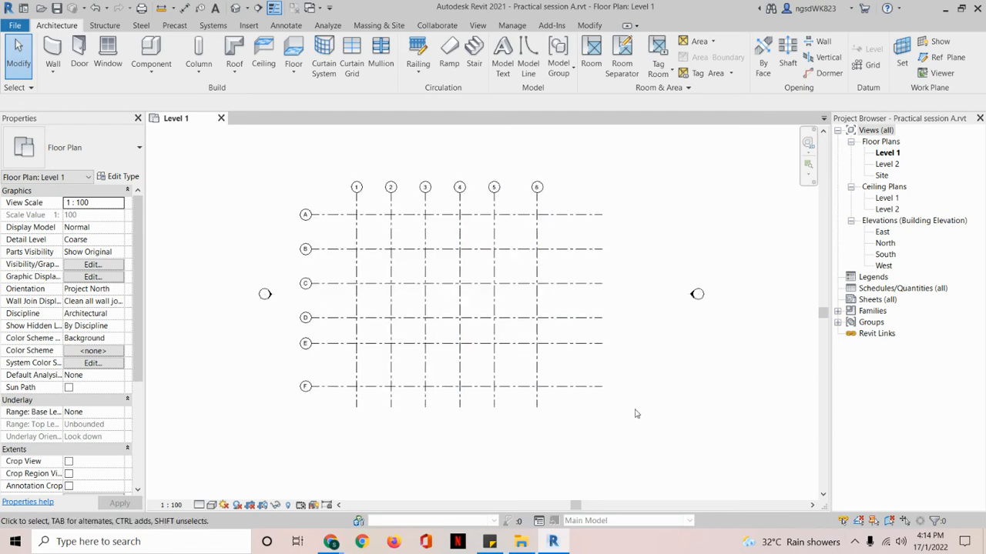
pyautogui.scroll(-1, 648, 320)
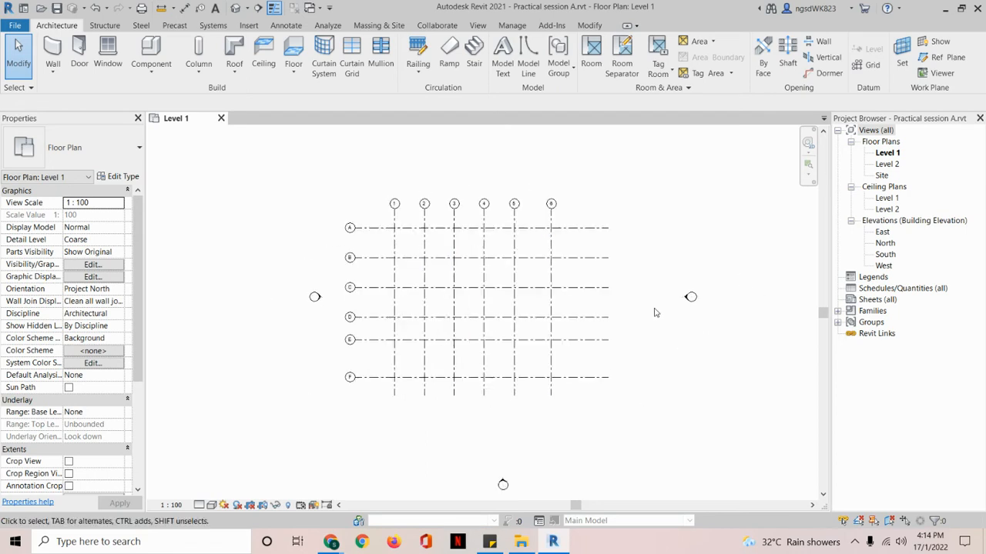
pyautogui.click(869, 68)
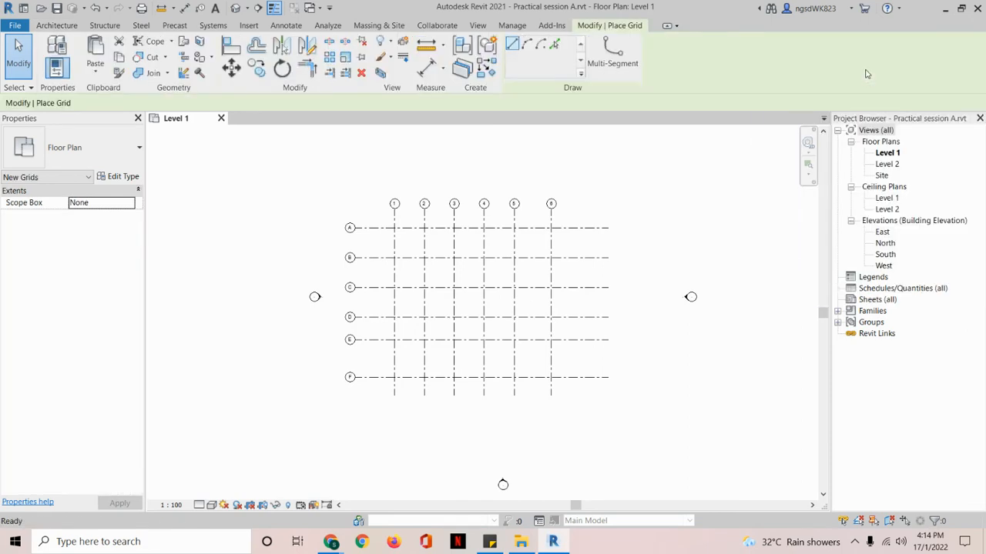
pyautogui.click(590, 396)
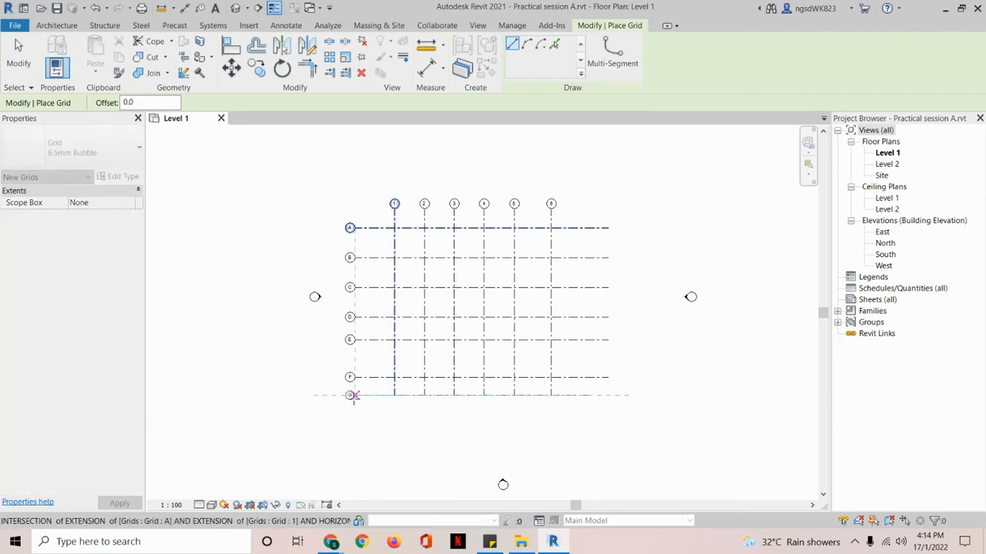
pyautogui.click(350, 395)
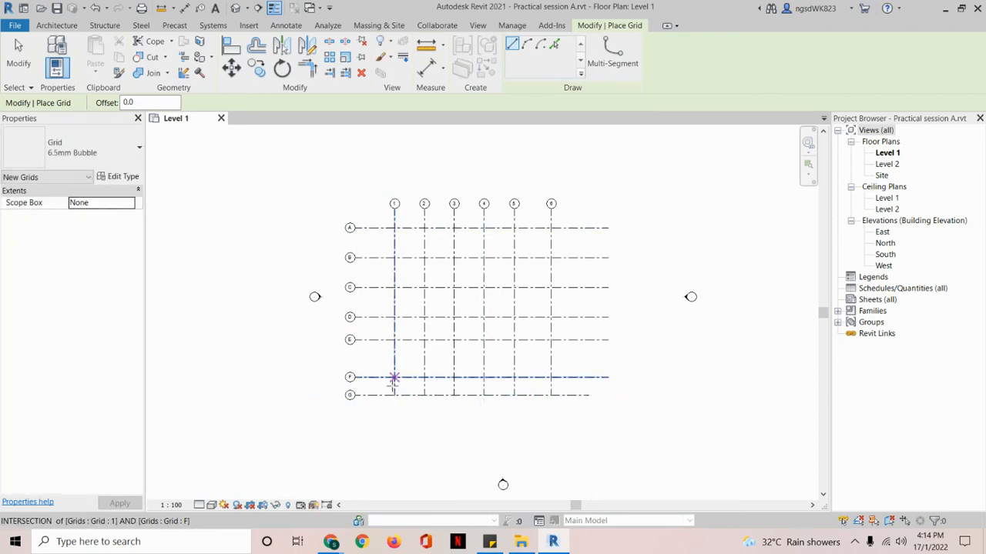
pyautogui.press('Escape')
pyautogui.press('Escape')
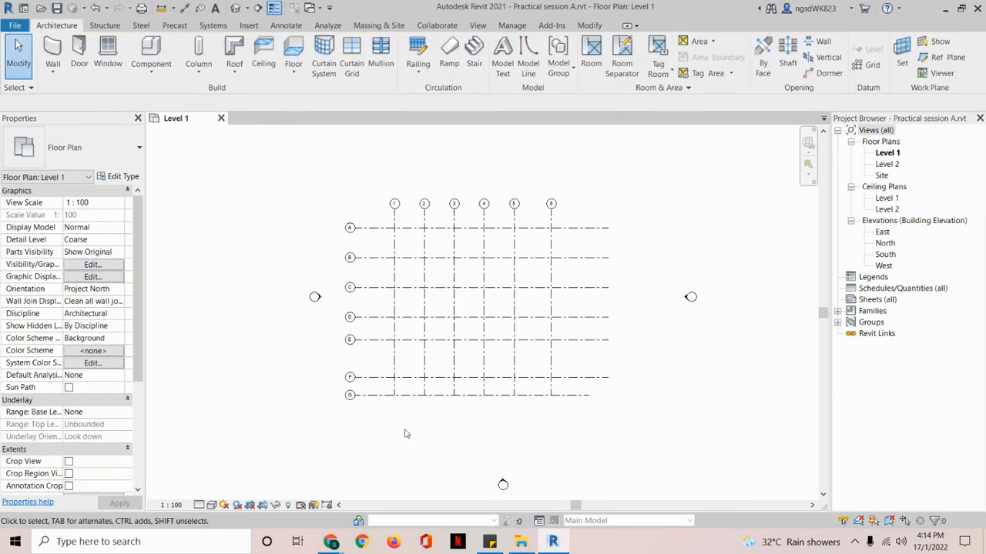
# Step: Delete the extra horizontal grid line G below grid F
pyautogui.scroll(2, 423, 401)
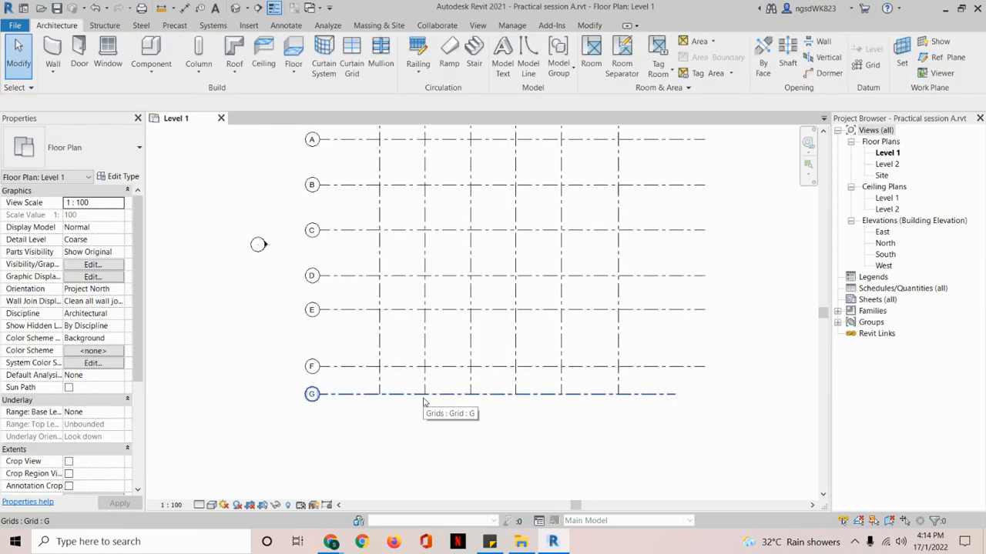
pyautogui.click(422, 397)
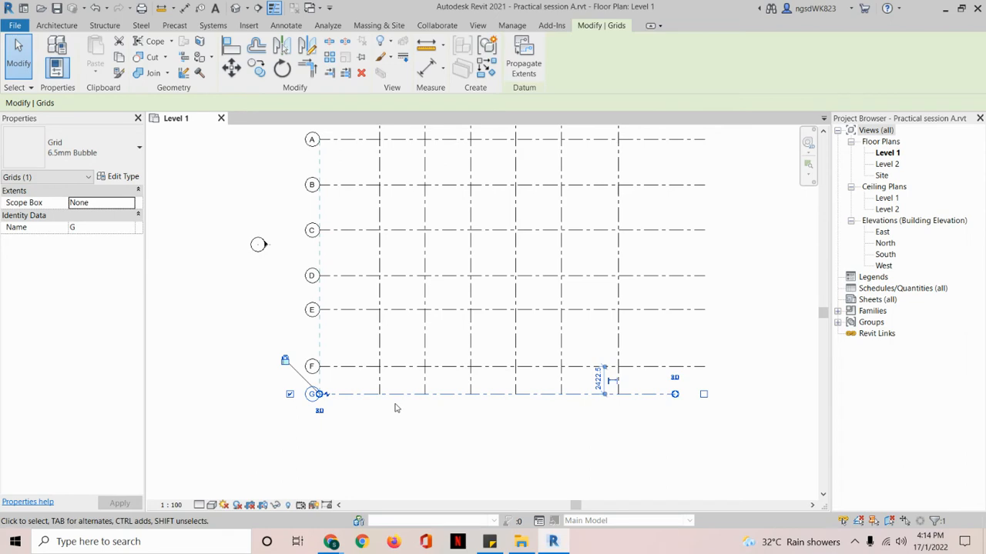
pyautogui.press('Delete')
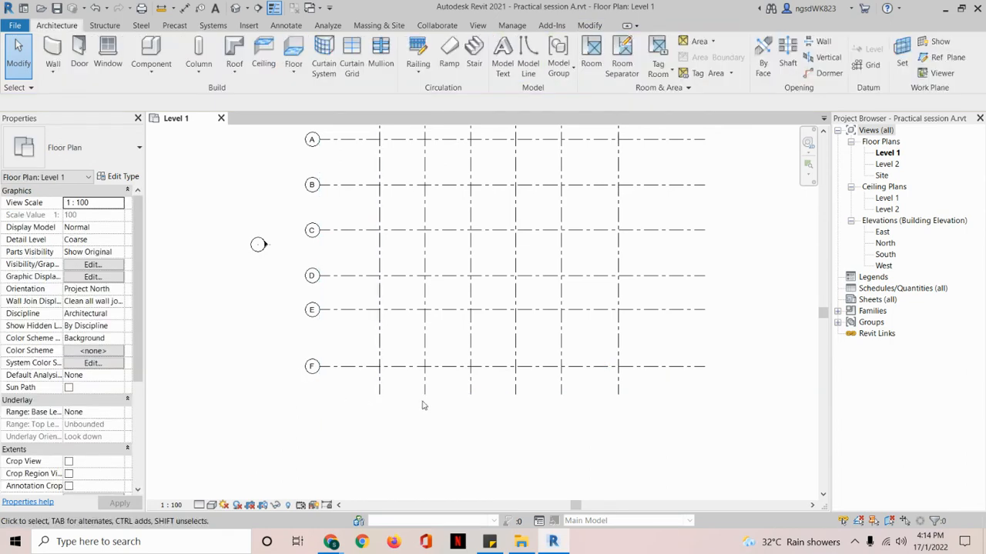
# Step: Draw a horizontal grid line about 2420 mm below grid F, aligned with both ends of grid A, and finish grid placement
pyautogui.scroll(-2, 618, 396)
pyautogui.scroll(-1, 586, 270)
pyautogui.moveTo(708, 352); pyautogui.dragTo(655, 352, button='middle')
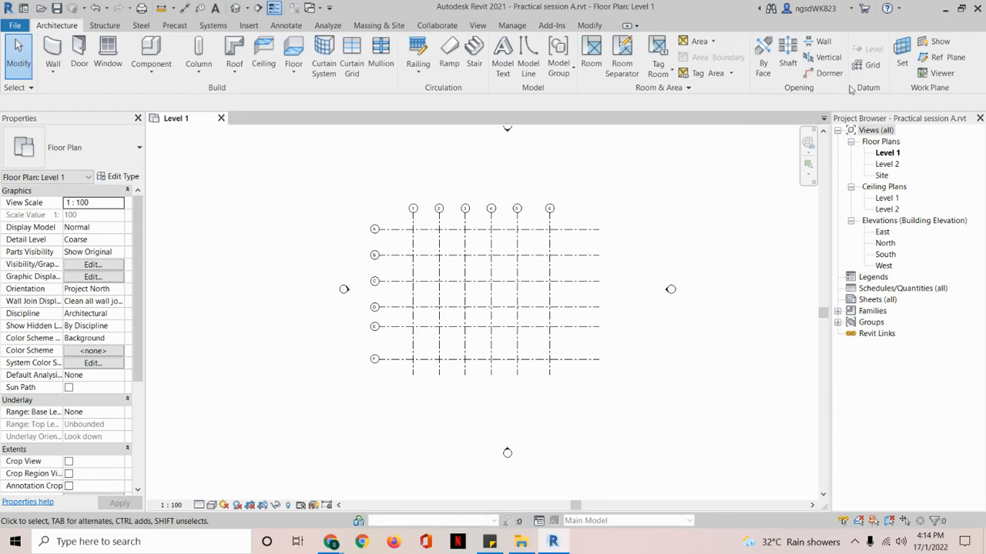
pyautogui.click(872, 68)
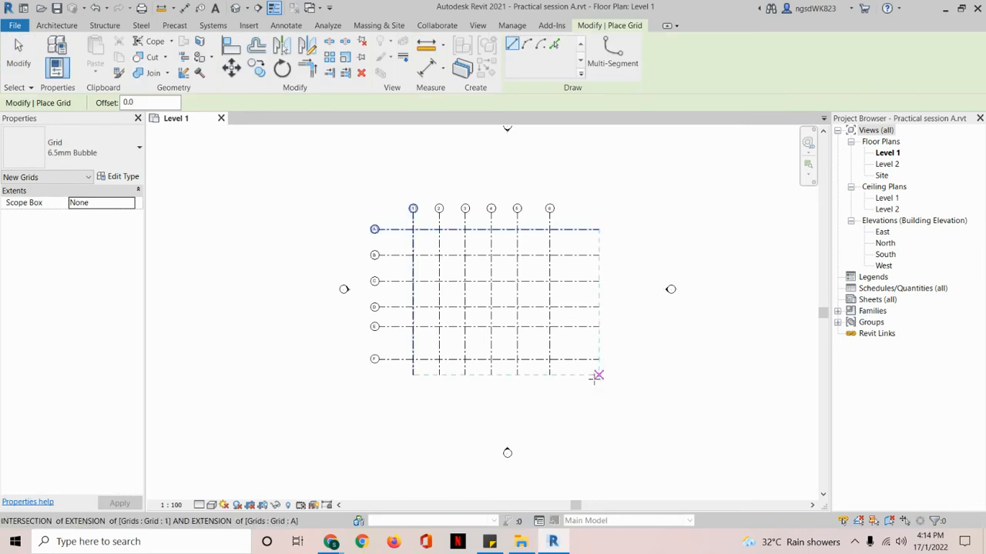
pyautogui.click(600, 377)
pyautogui.click(379, 375)
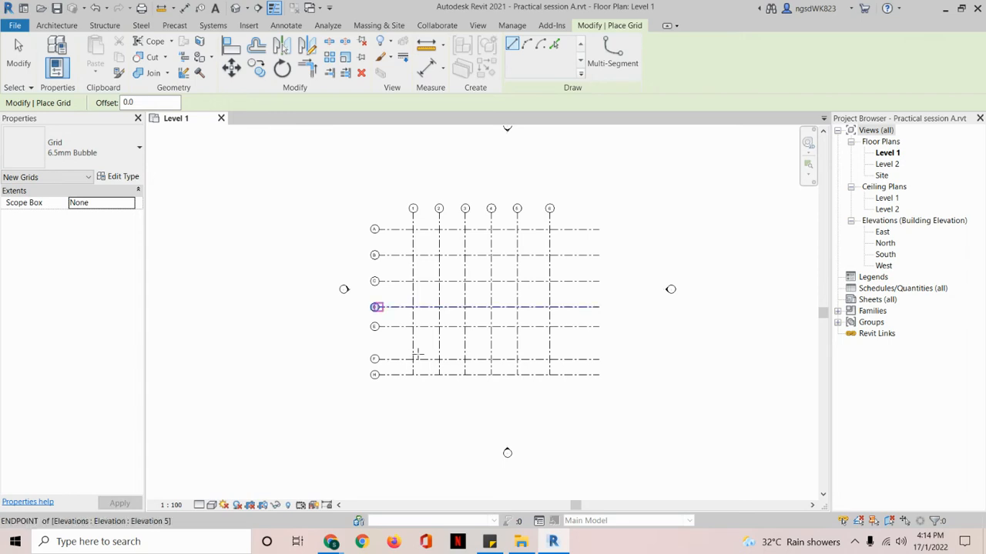
pyautogui.press('Escape')
pyautogui.press('Escape')
# Step: Delete the extra horizontal grid line H below grid F
pyautogui.scroll(2, 483, 385)
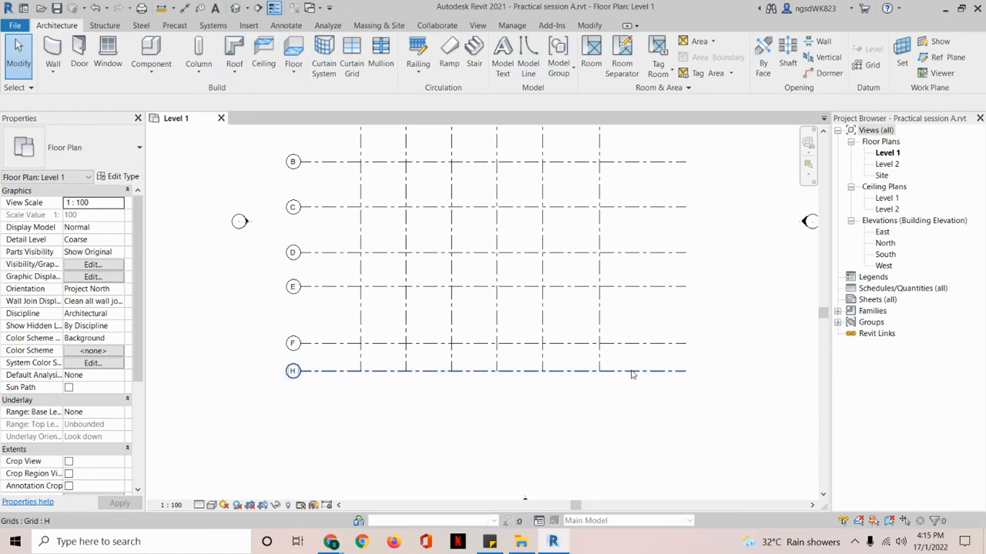
pyautogui.click(573, 374)
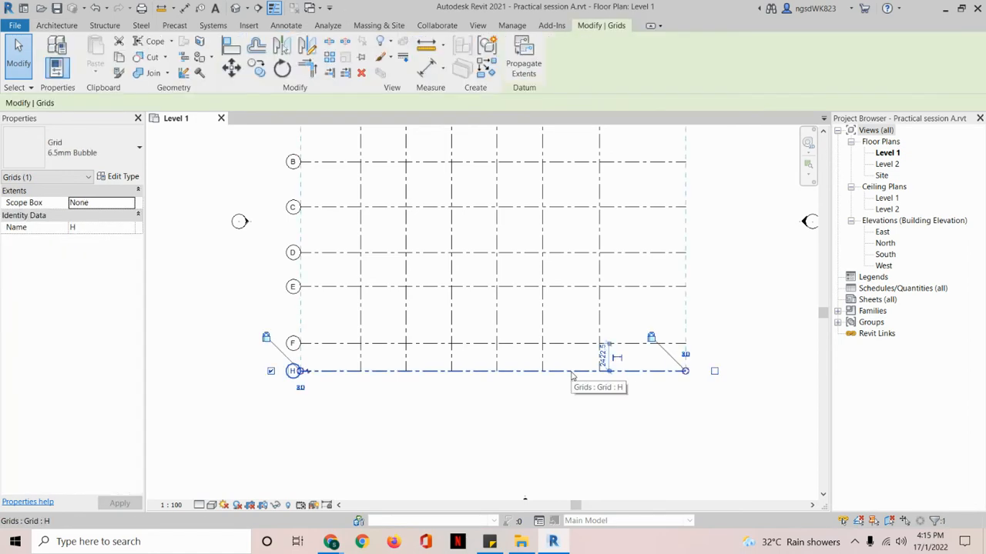
pyautogui.press('Delete')
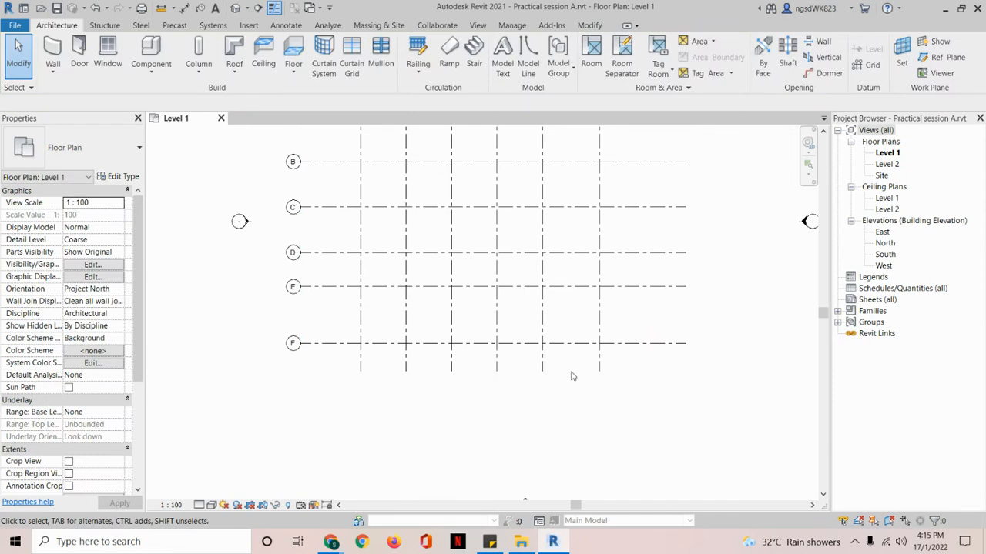
pyautogui.scroll(-2, 572, 376)
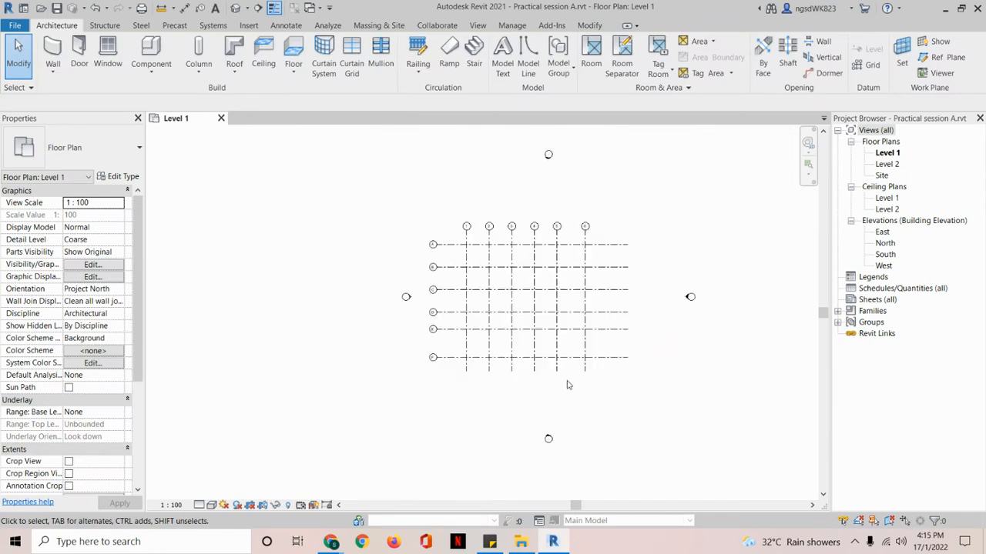
pyautogui.moveTo(644, 404); pyautogui.dragTo(574, 405, button='middle')
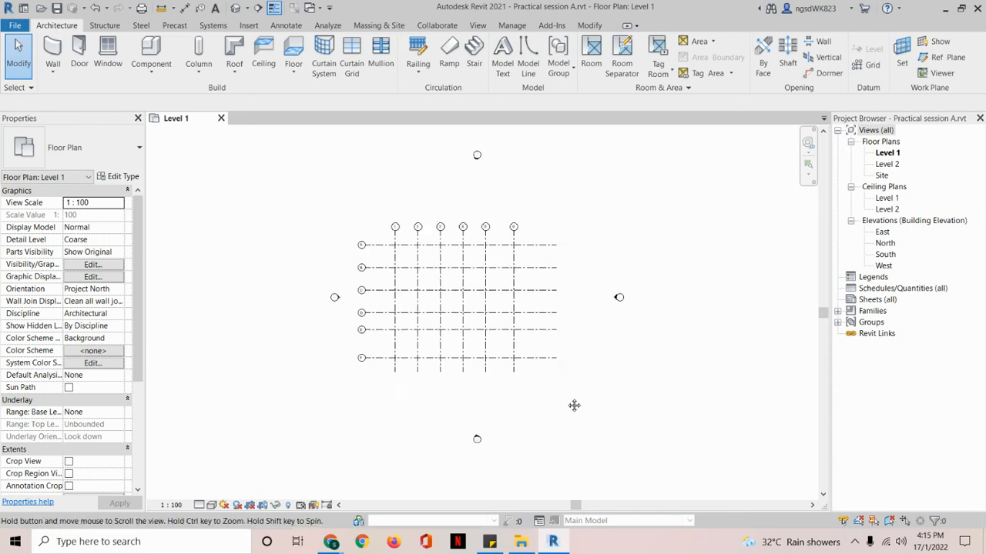
pyautogui.moveTo(616, 346); pyautogui.dragTo(636, 351, button='middle')
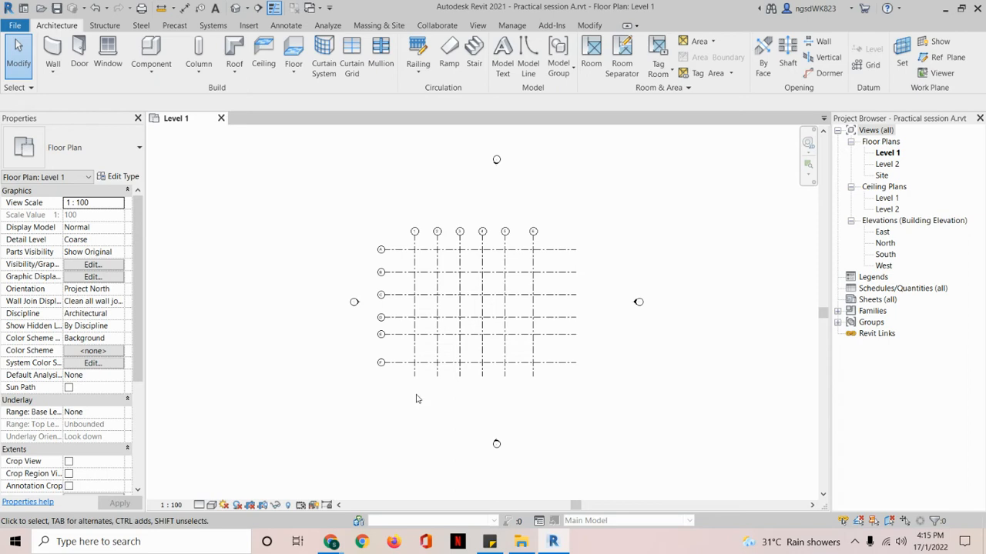
pyautogui.moveTo(423, 401)
pyautogui.mouseDown(button='middle')
pyautogui.moveTo(413, 391)
pyautogui.moveTo(319, 398)
pyautogui.moveTo(405, 384)
pyautogui.moveTo(501, 392)
pyautogui.moveTo(425, 421)
pyautogui.moveTo(356, 364)
pyautogui.mouseUp(button='middle')
pyautogui.moveTo(418, 403)
pyautogui.mouseDown(button='middle')
pyautogui.moveTo(396, 411)
pyautogui.moveTo(401, 402)
pyautogui.mouseUp(button='middle')
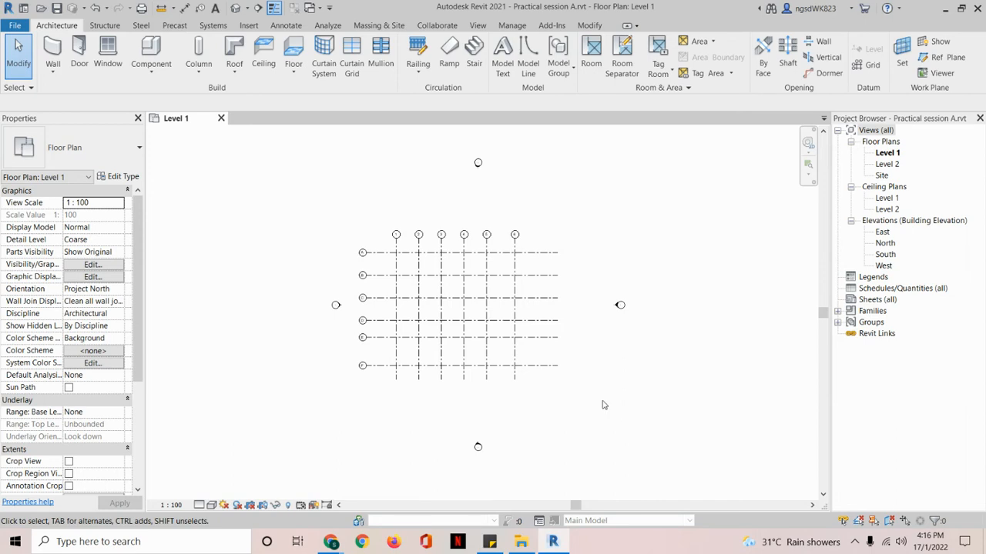
pyautogui.scroll(4, 604, 405)
pyautogui.scroll(-5, 604, 405)
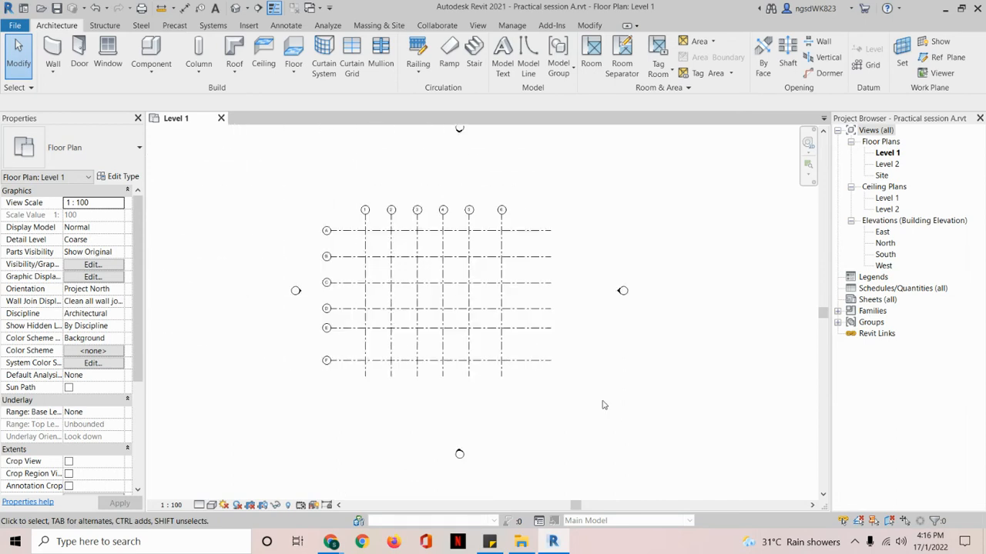
pyautogui.moveTo(598, 396); pyautogui.dragTo(598, 408, button='middle')
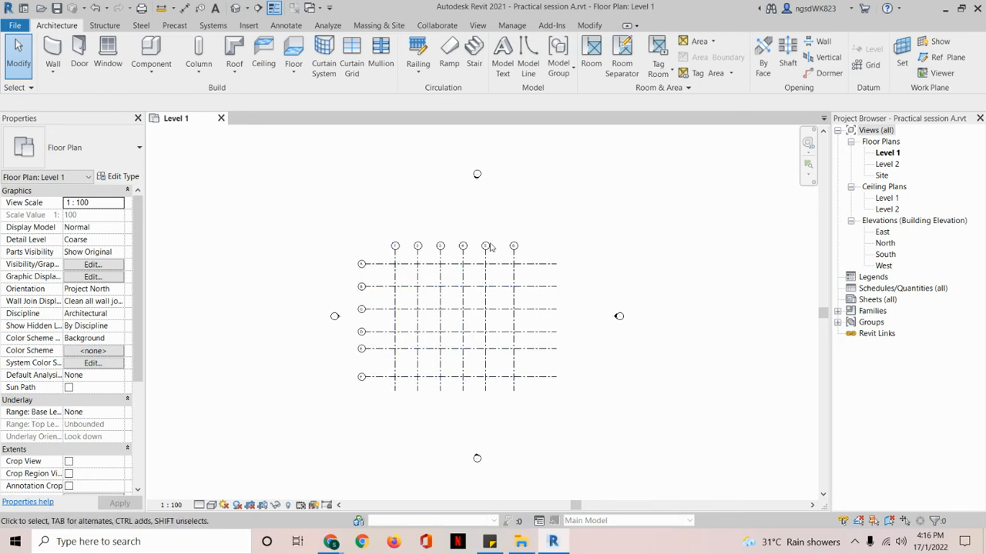
# Step: Zoom the floor plan out with the 2D navigation wheel and close the wheel
pyautogui.click(809, 145)
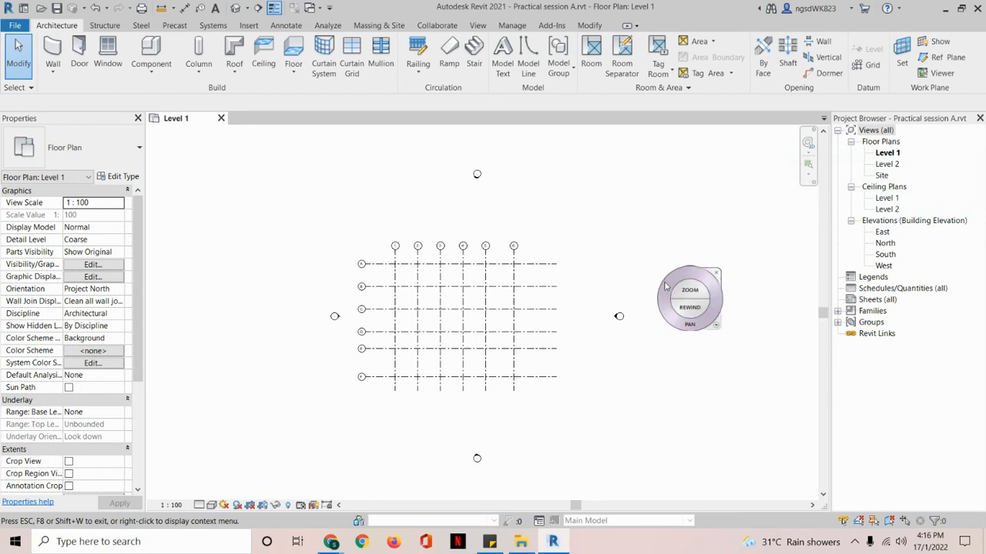
pyautogui.moveTo(667, 300); pyautogui.dragTo(602, 320)
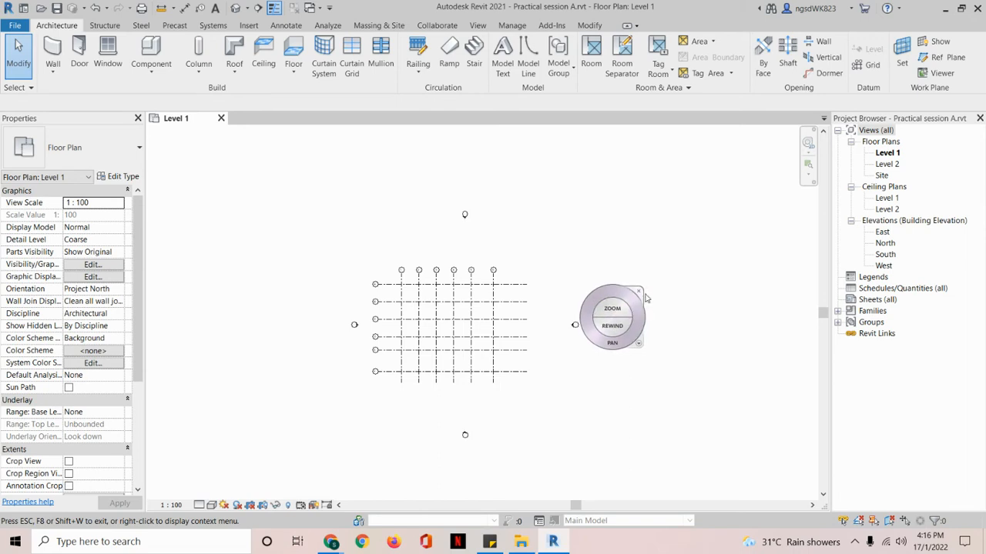
pyautogui.click(639, 293)
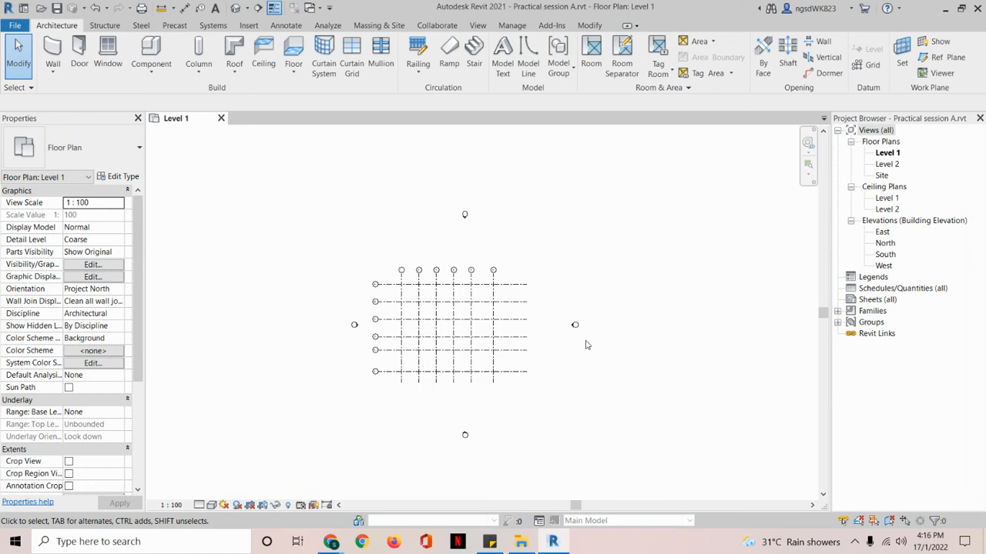
# Step: Pan the floor plan slightly with the 2D navigation wheel and close the wheel
pyautogui.scroll(2, 502, 348)
pyautogui.scroll(-2, 502, 349)
pyautogui.moveTo(504, 350); pyautogui.dragTo(539, 318, button='middle')
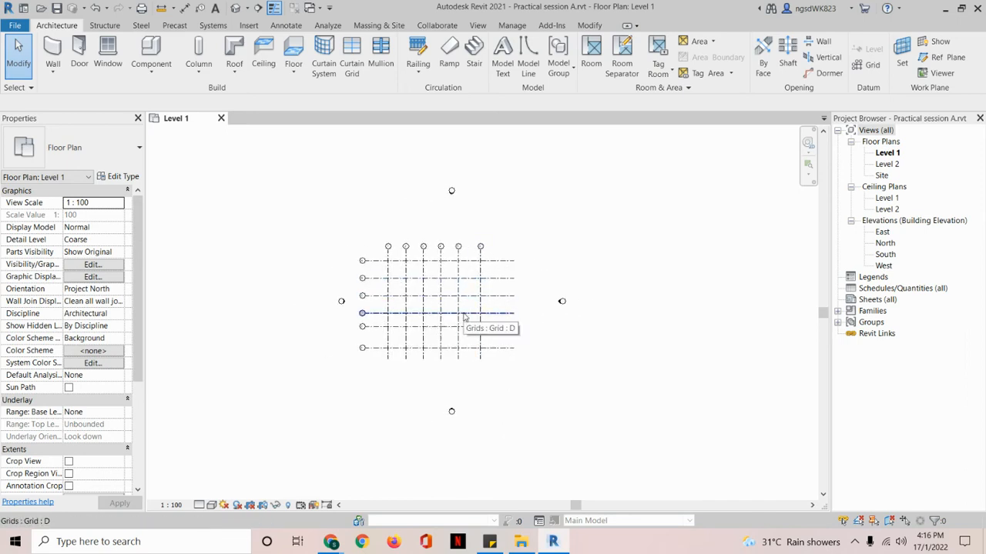
pyautogui.click(808, 143)
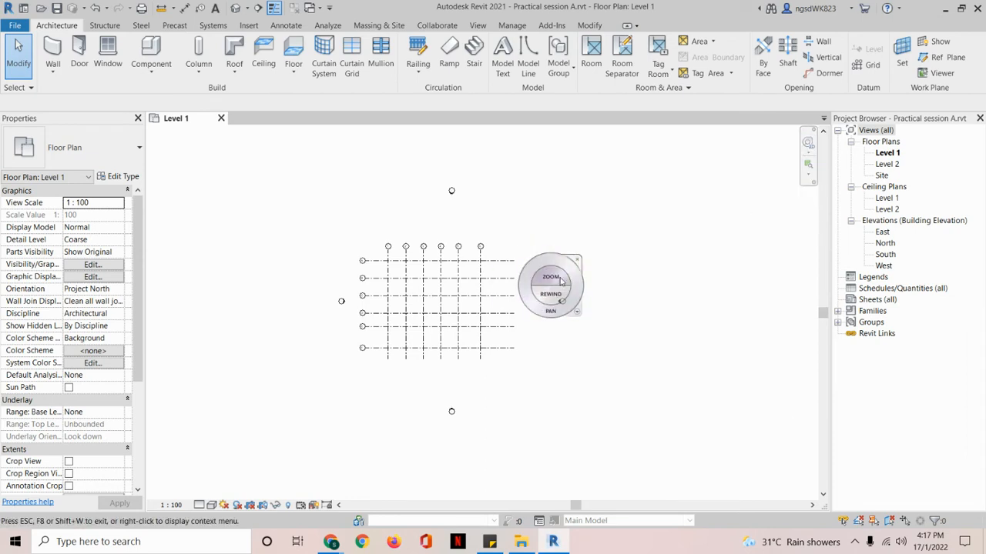
pyautogui.moveTo(567, 286)
pyautogui.mouseDown()
pyautogui.moveTo(572, 206)
pyautogui.moveTo(559, 279)
pyautogui.mouseUp()
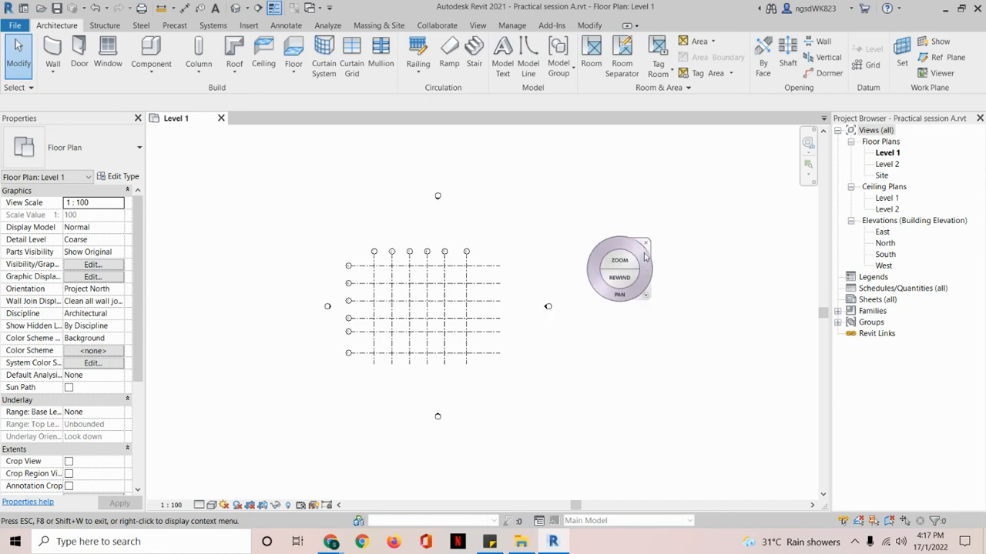
pyautogui.click(645, 244)
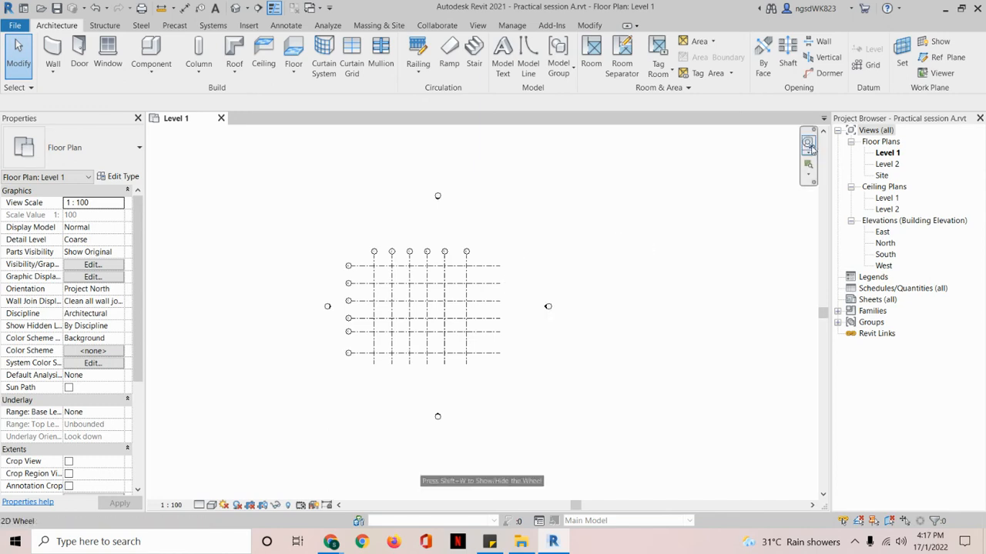
# Step: Show the grid bubble at the right end of grid A
pyautogui.scroll(3, 539, 291)
pyautogui.moveTo(541, 293); pyautogui.dragTo(595, 292, button='middle')
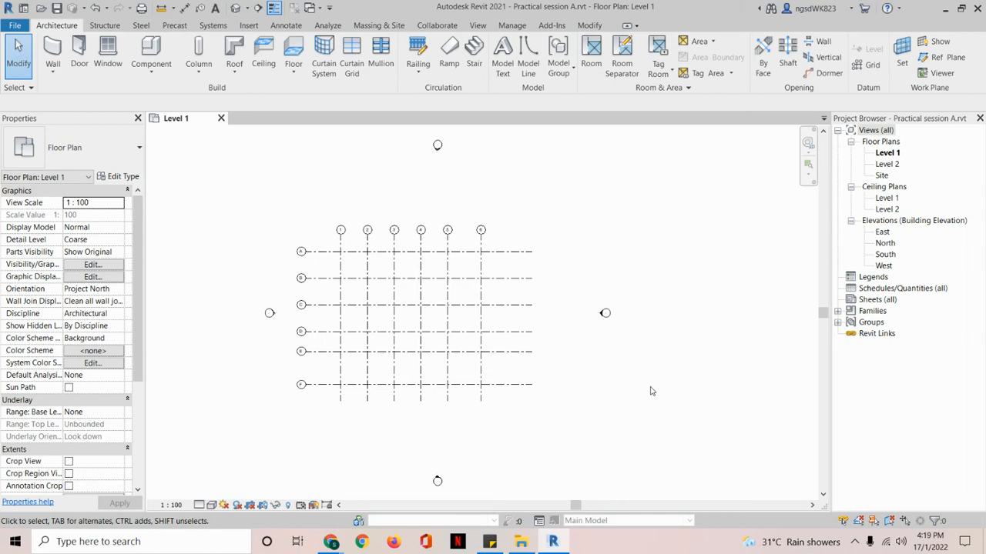
pyautogui.moveTo(603, 389); pyautogui.dragTo(636, 385, button='middle')
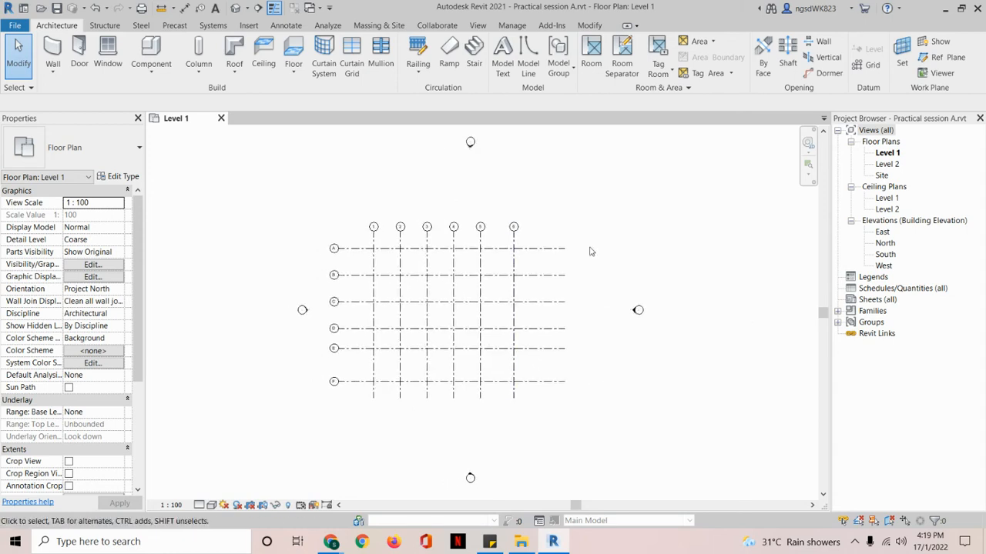
pyautogui.scroll(1, 485, 349)
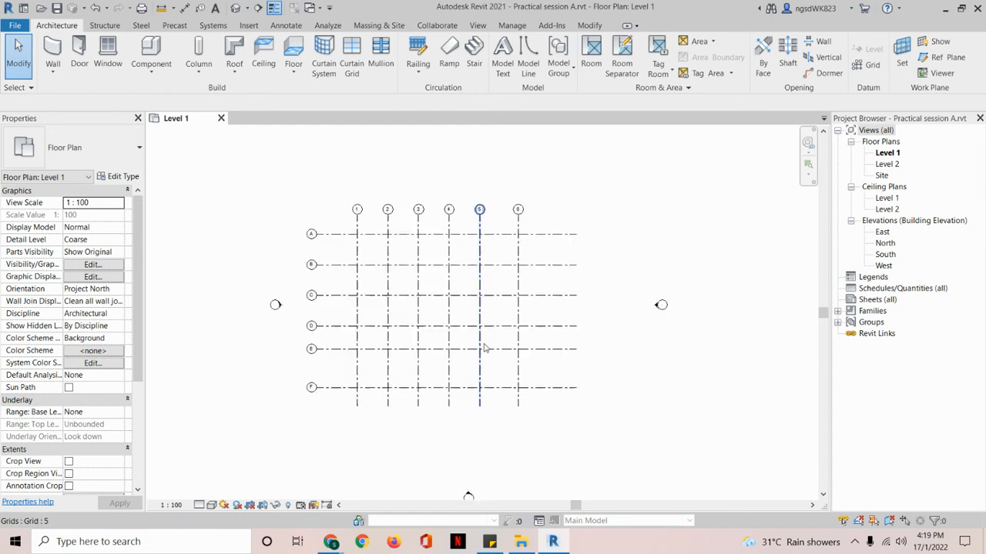
pyautogui.scroll(2, 485, 348)
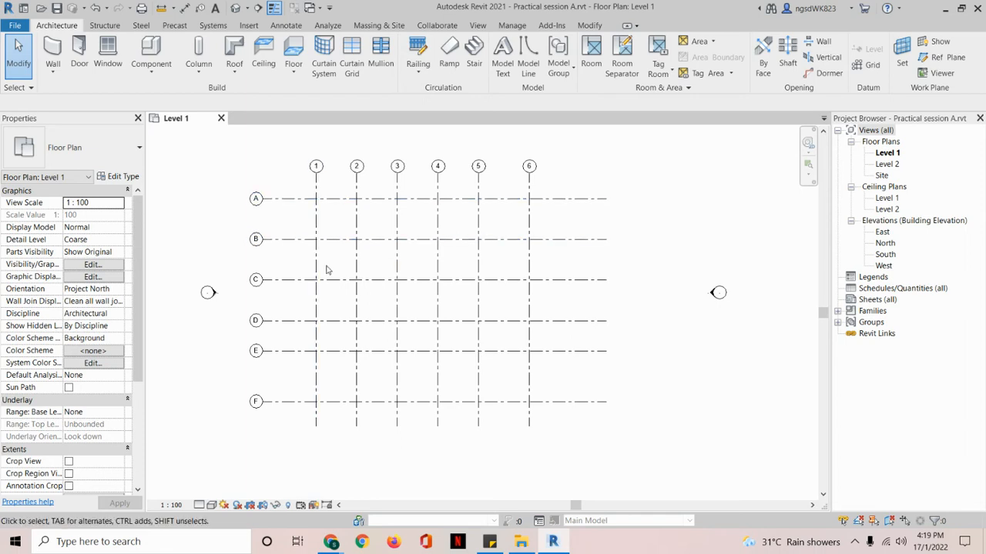
pyautogui.click(298, 210)
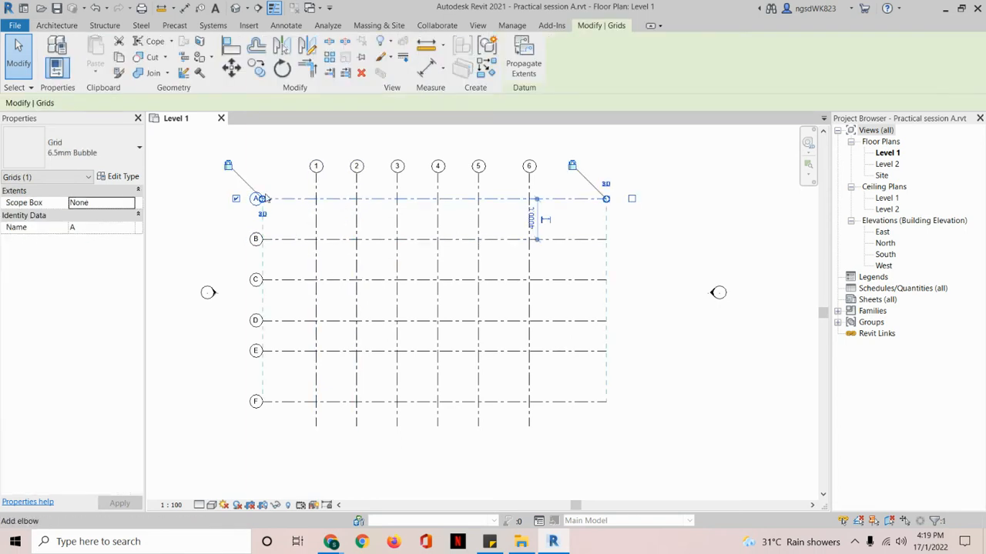
pyautogui.click(622, 218)
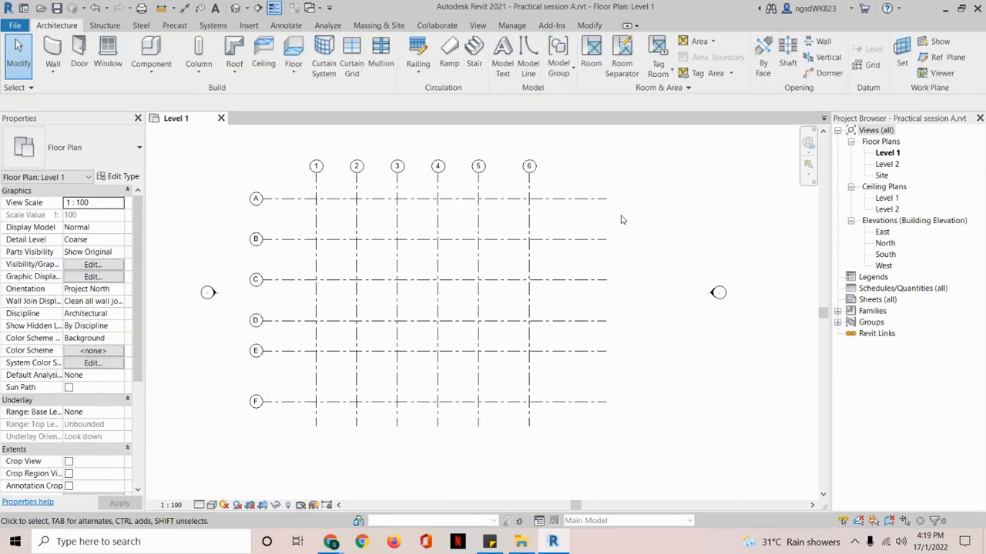
pyautogui.click(296, 198)
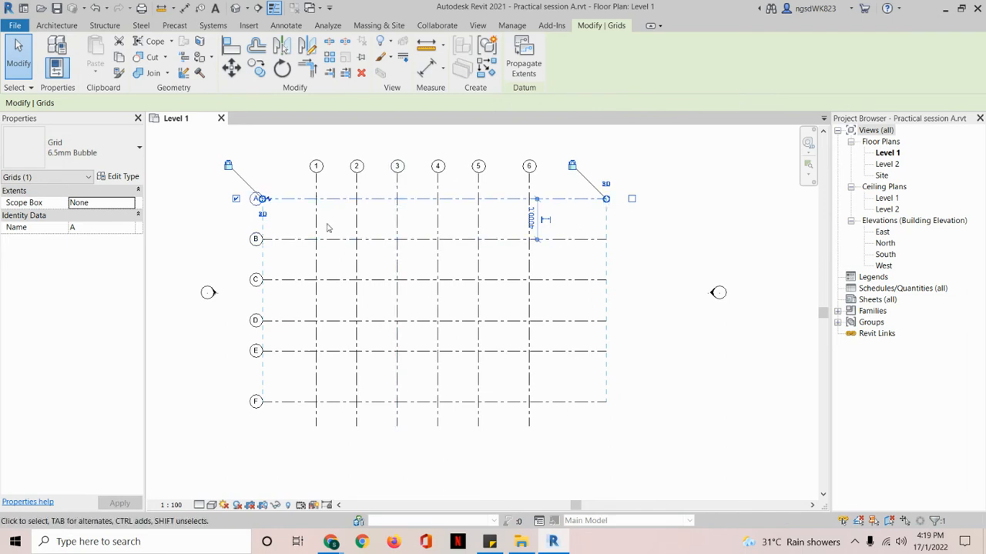
pyautogui.scroll(5, 637, 208)
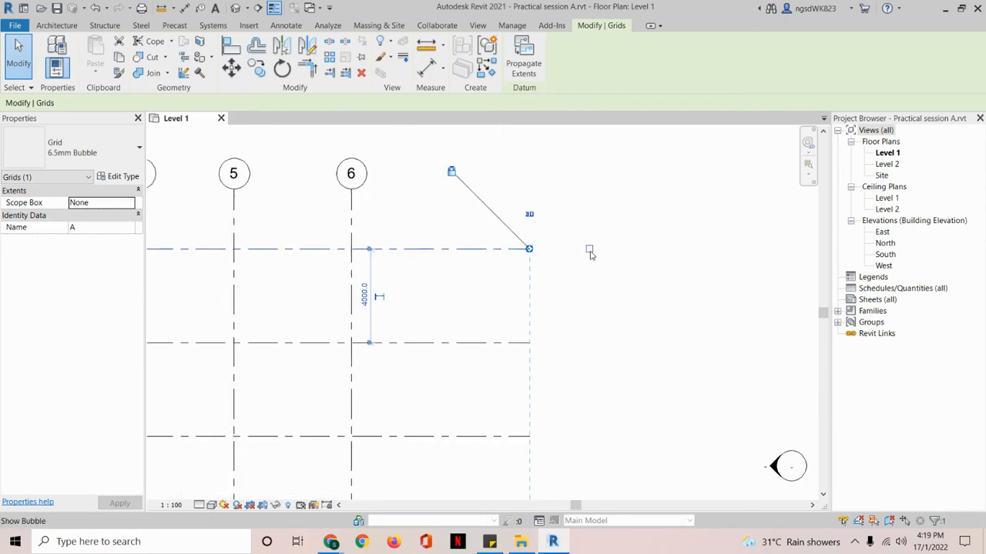
pyautogui.click(589, 251)
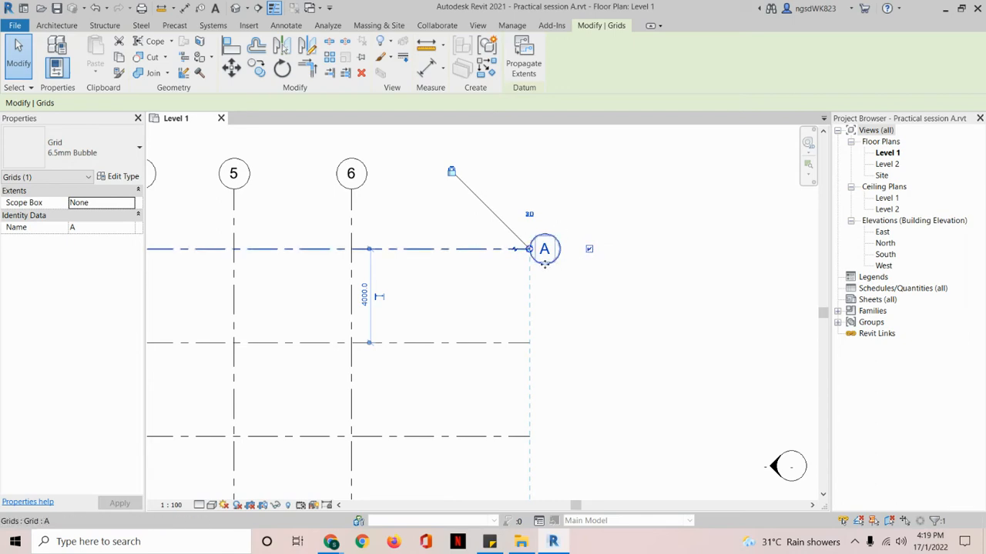
pyautogui.click(596, 332)
# Step: Show the grid bubbles at the right ends of grids F, E and D
pyautogui.scroll(-5, 596, 332)
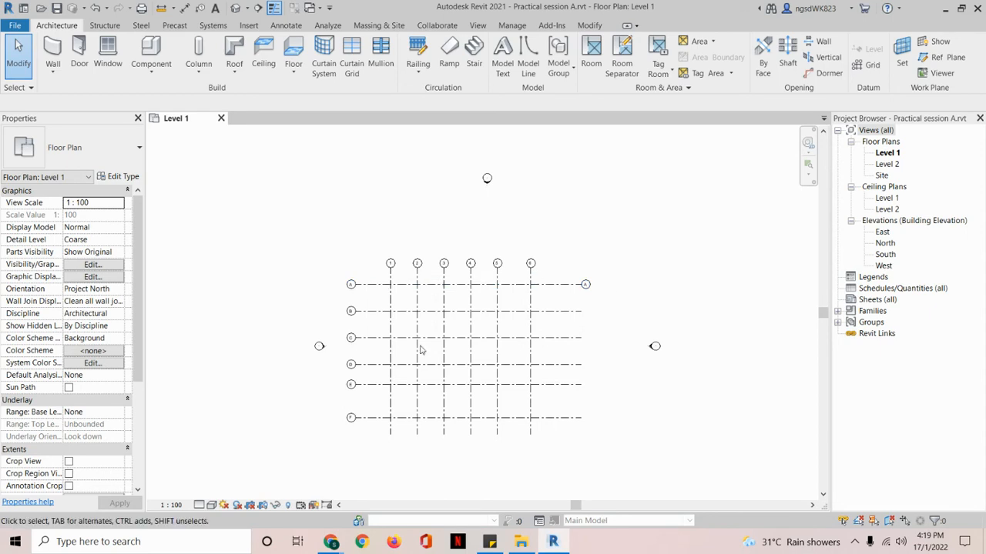
pyautogui.click(582, 418)
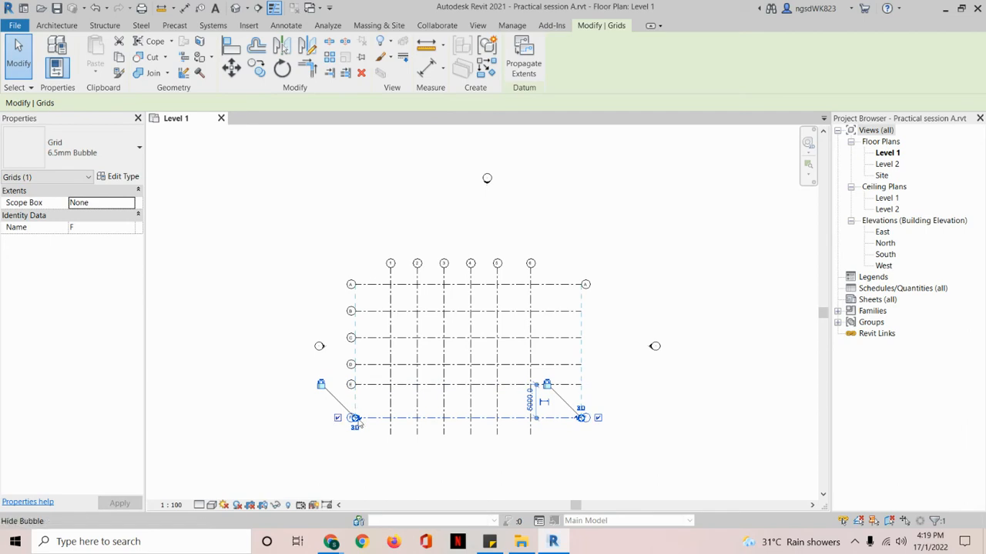
pyautogui.click(615, 393)
pyautogui.click(576, 388)
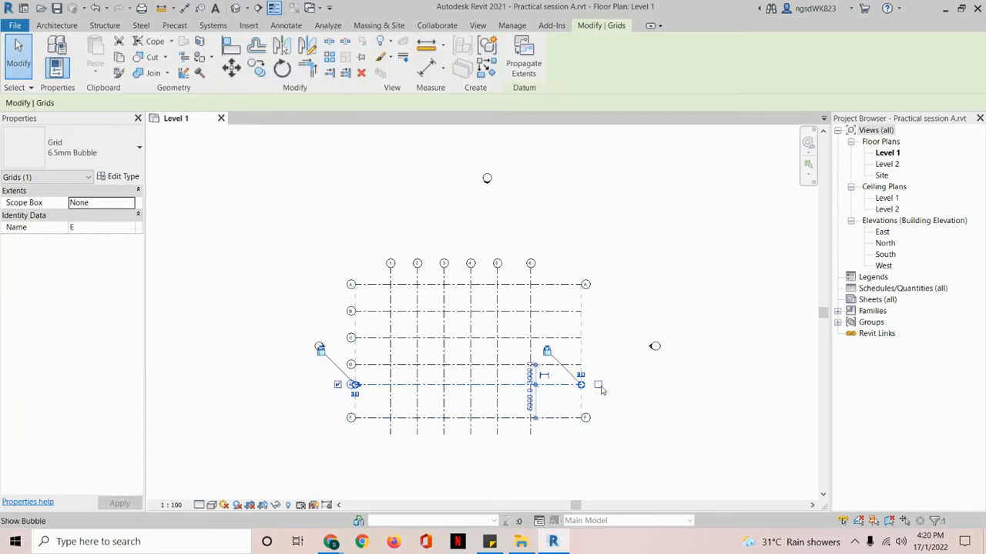
pyautogui.click(635, 405)
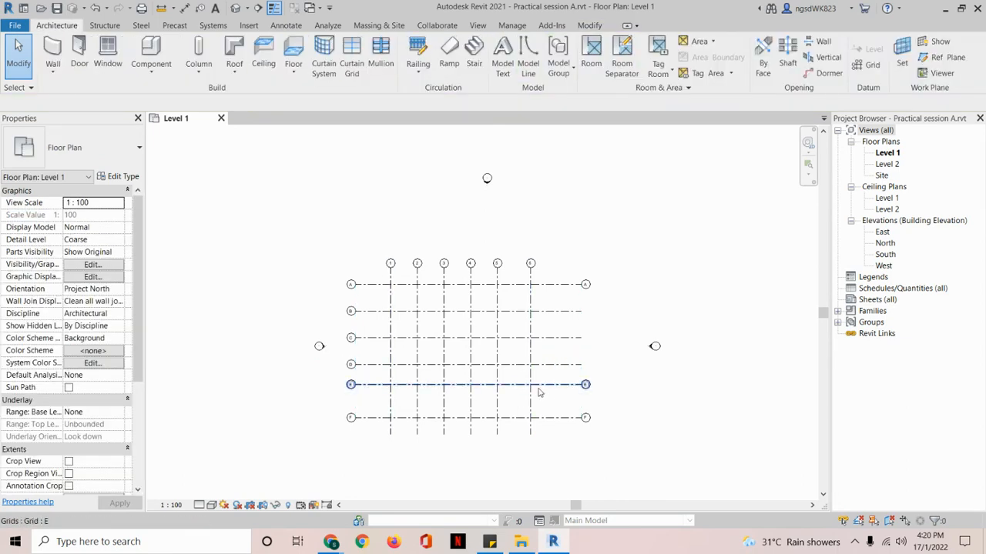
pyautogui.click(573, 372)
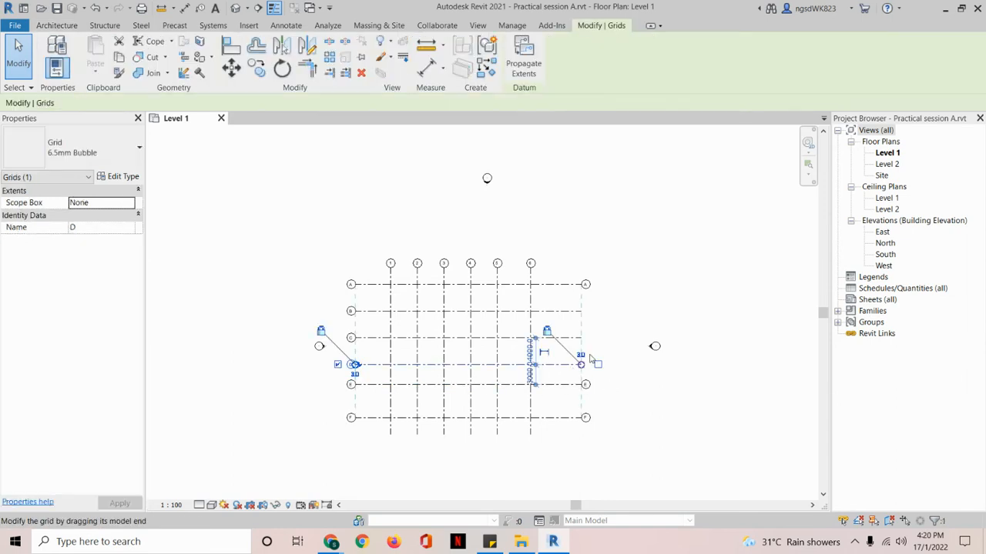
pyautogui.click(599, 365)
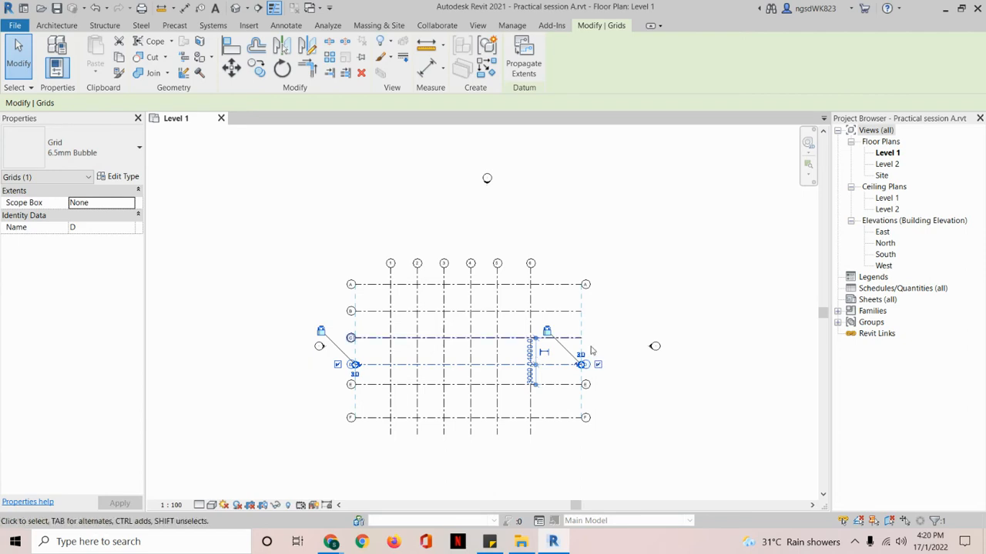
pyautogui.click(634, 385)
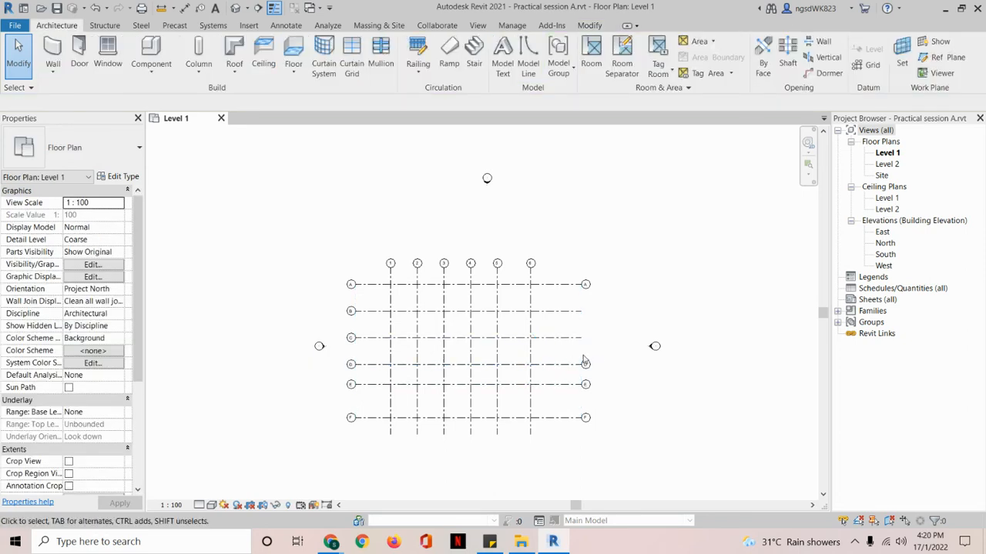
# Step: Show the grid bubble at the lower end of grid 6
pyautogui.click(533, 435)
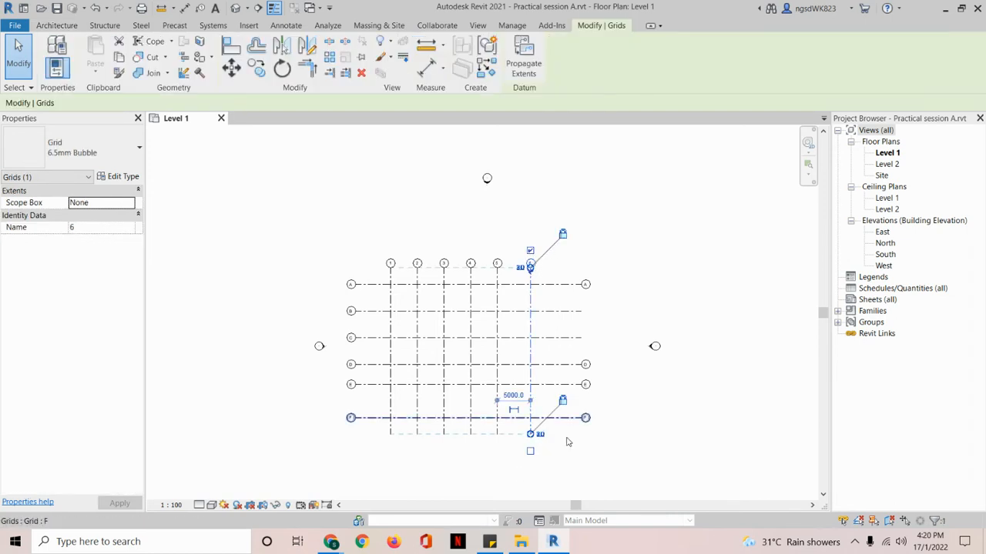
pyautogui.click(530, 451)
pyautogui.click(574, 445)
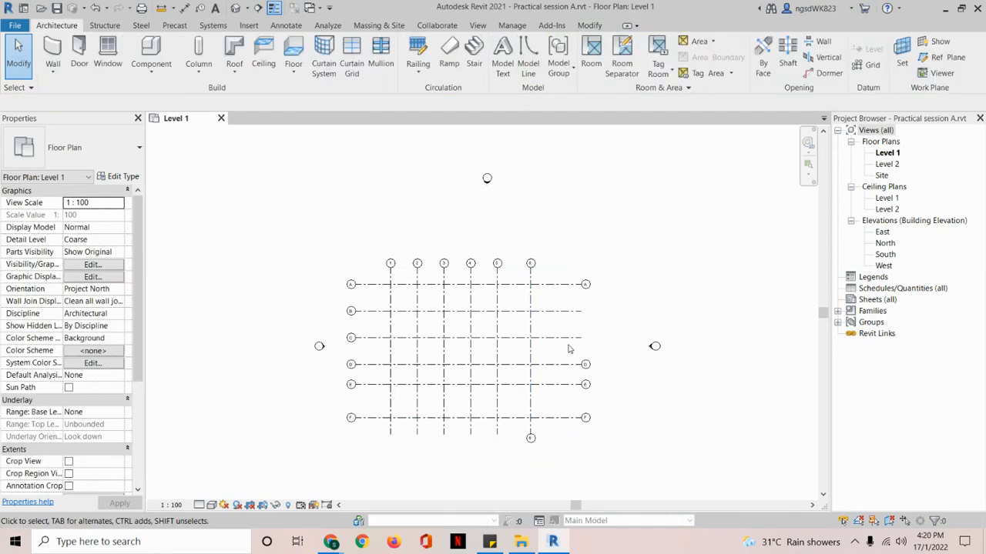
# Step: Show the grid bubbles at the right ends of grids C and B
pyautogui.click(590, 338)
pyautogui.click(607, 326)
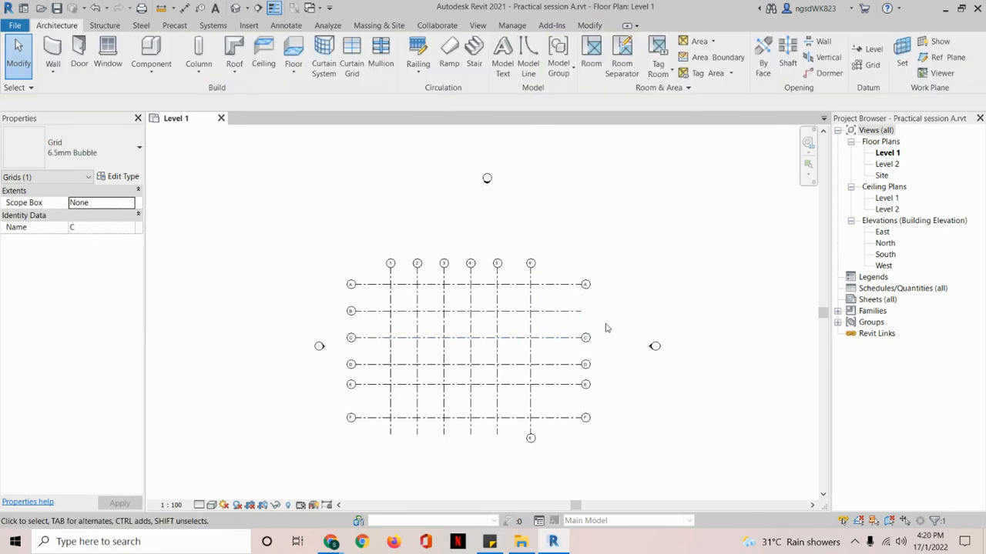
pyautogui.click(594, 311)
pyautogui.click(634, 412)
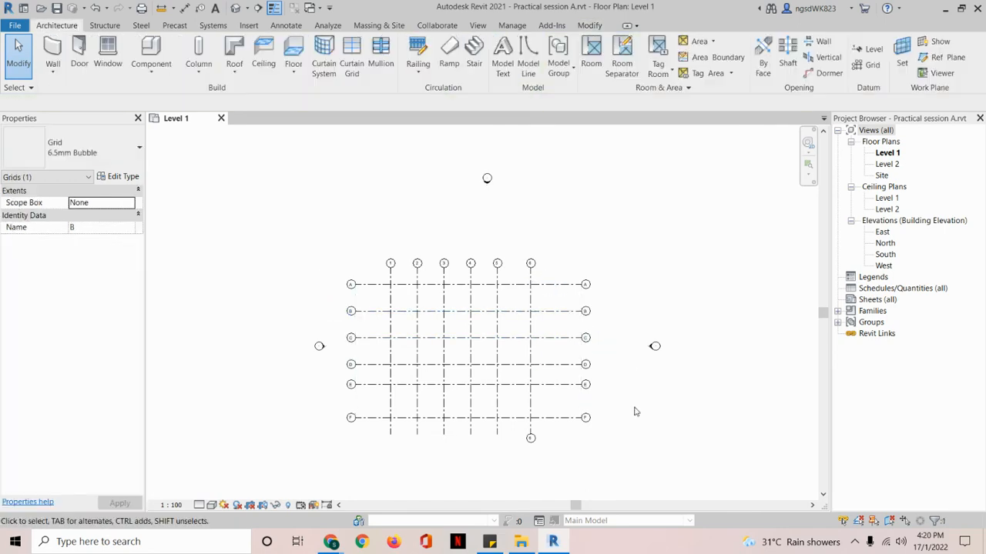
# Step: Show the grid bubbles at the lower ends of grids 5, 4, 3, 2 and 1, and clear the selection
pyautogui.click(498, 432)
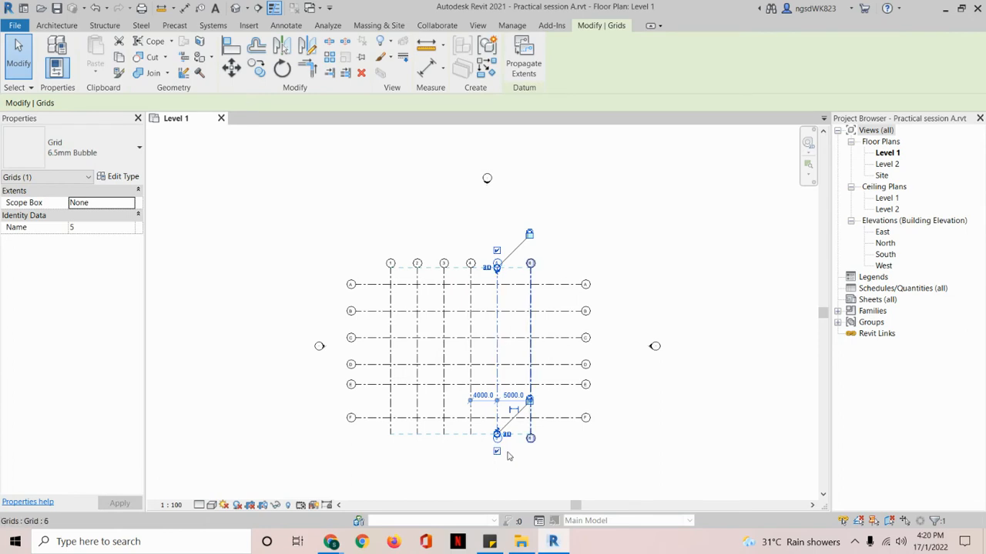
pyautogui.click(471, 452)
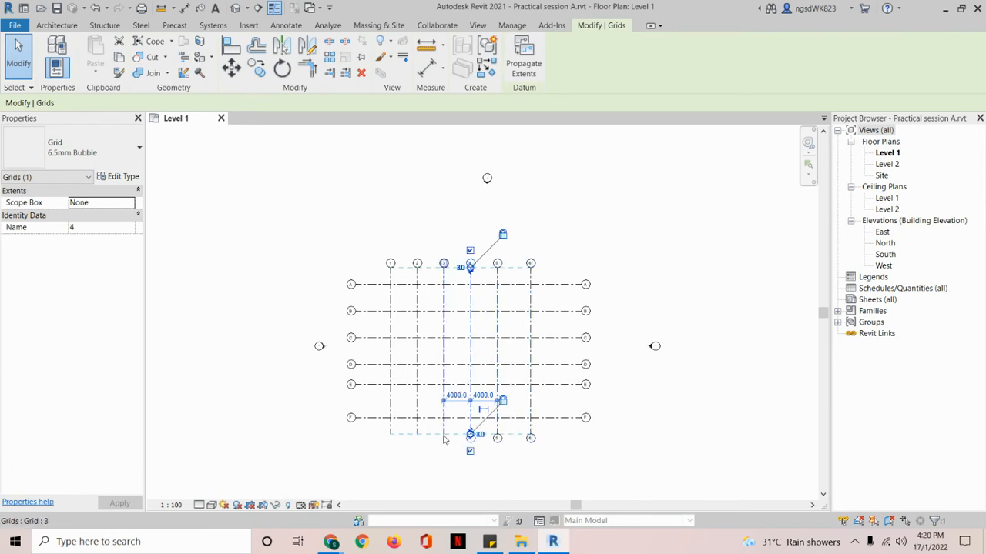
pyautogui.click(444, 448)
pyautogui.click(415, 433)
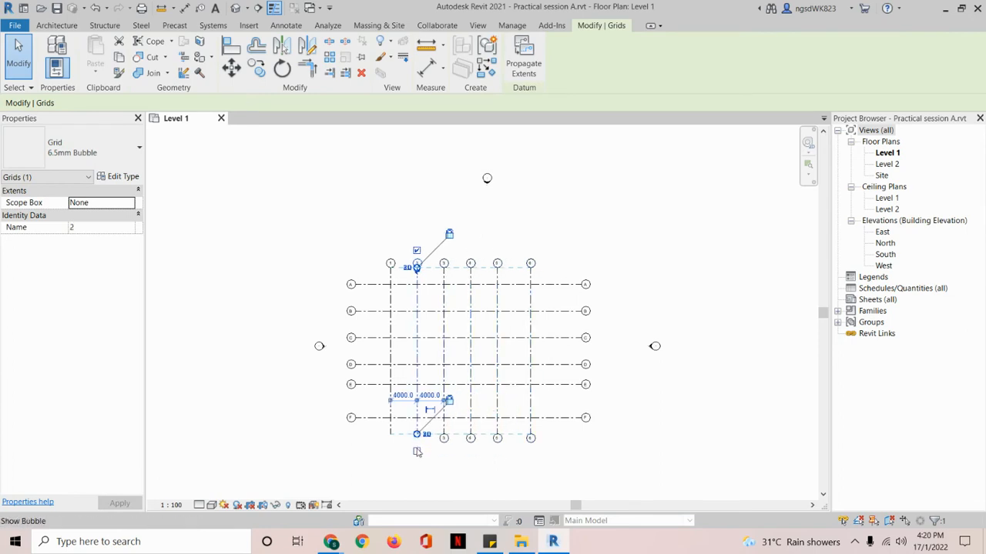
pyautogui.click(390, 430)
pyautogui.click(377, 460)
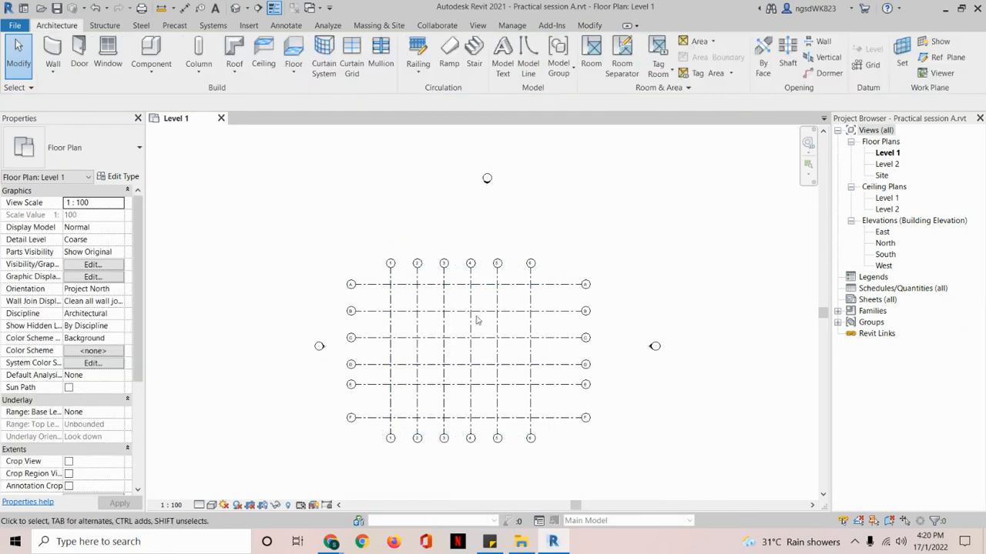
# Step: Frame the upper ends of grids 1 to 6 closely and bring up the modification and measuring tools
pyautogui.scroll(3, 589, 444)
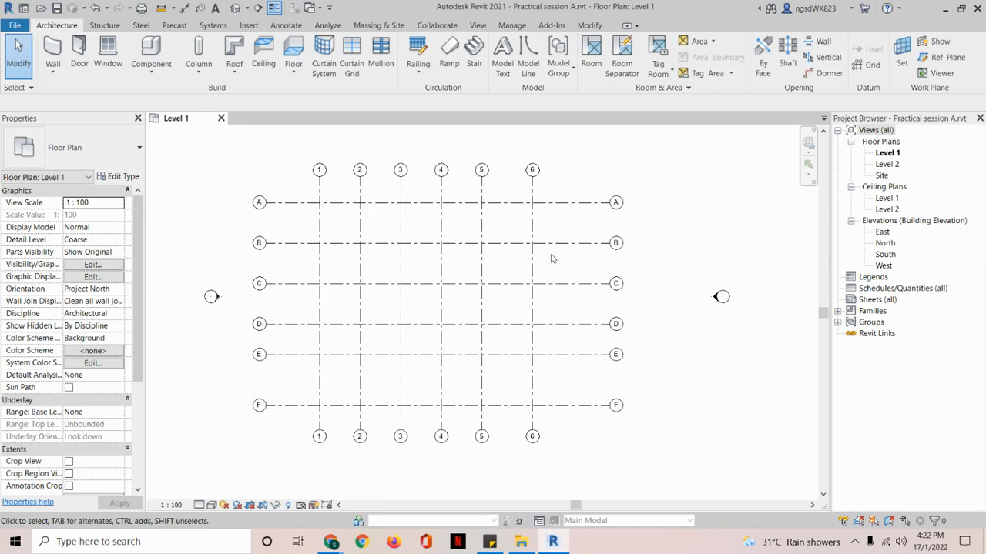
pyautogui.moveTo(622, 432); pyautogui.dragTo(637, 435, button='middle')
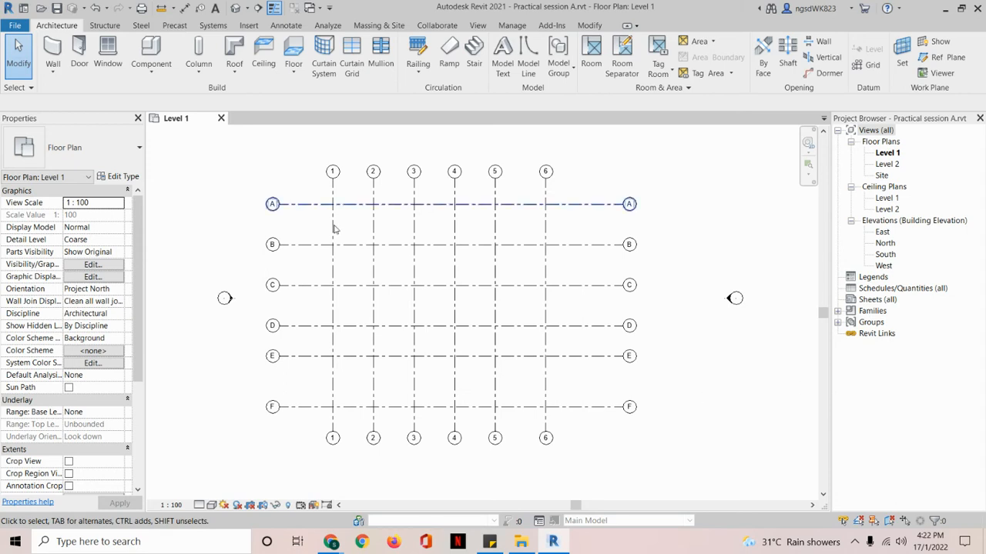
pyautogui.scroll(2, 333, 235)
pyautogui.moveTo(343, 205); pyautogui.dragTo(344, 270, button='middle')
pyautogui.scroll(1, 392, 223)
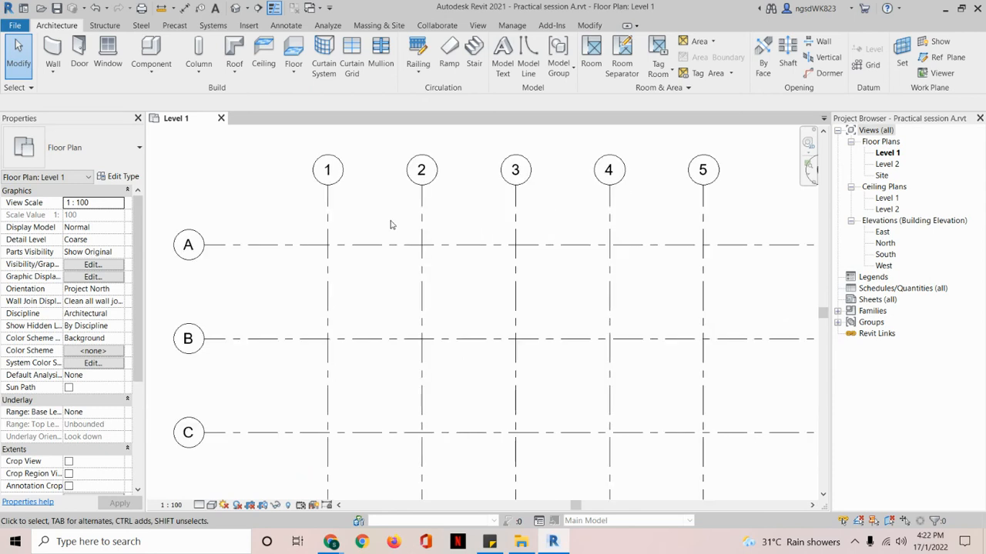
pyautogui.moveTo(392, 223); pyautogui.dragTo(372, 248, button='middle')
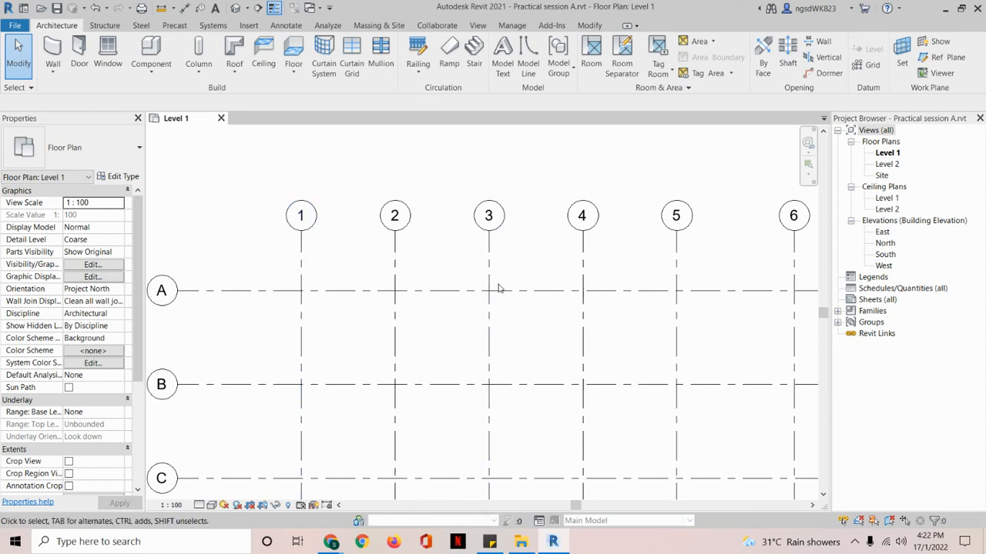
pyautogui.click(476, 28)
pyautogui.click(597, 28)
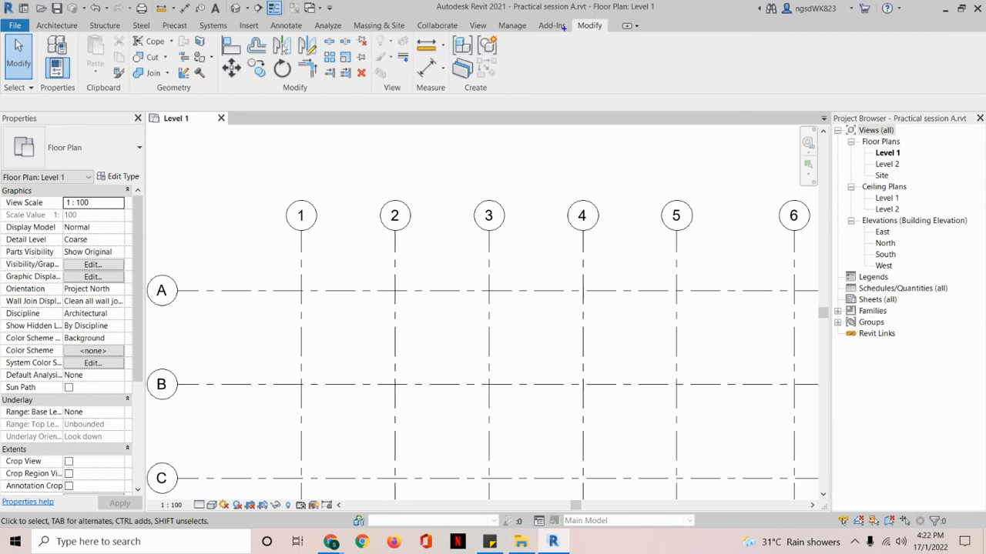
pyautogui.moveTo(616, 17)
pyautogui.mouseDown()
pyautogui.moveTo(565, 34)
pyautogui.moveTo(616, 43)
pyautogui.moveTo(620, 28)
pyautogui.mouseUp()
pyautogui.moveTo(420, 119)
pyautogui.mouseDown()
pyautogui.moveTo(422, 105)
pyautogui.moveTo(434, 108)
pyautogui.mouseUp()
pyautogui.moveTo(440, 67)
pyautogui.mouseDown()
pyautogui.moveTo(412, 69)
pyautogui.moveTo(432, 102)
pyautogui.moveTo(459, 68)
pyautogui.mouseUp()
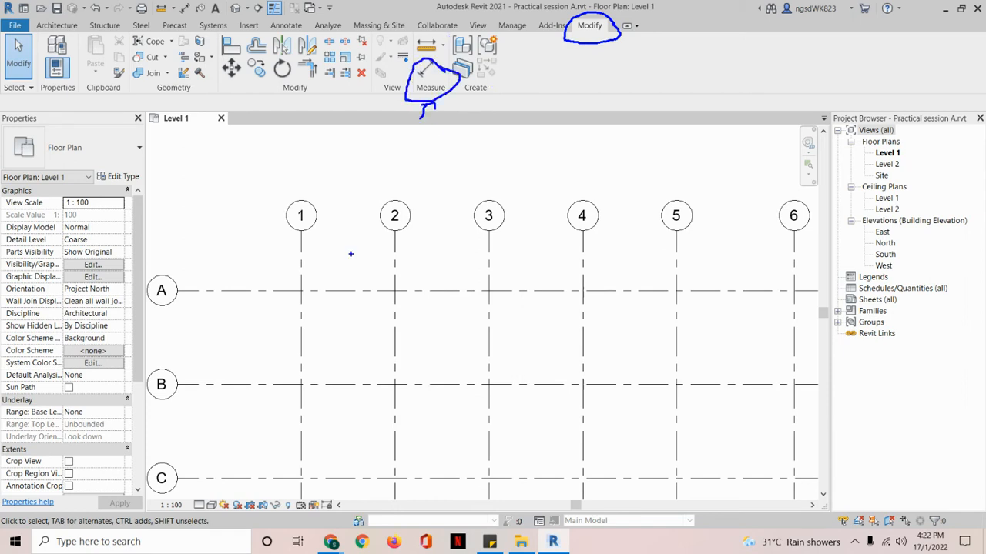
pyautogui.moveTo(314, 258)
pyautogui.mouseDown()
pyautogui.moveTo(380, 257)
pyautogui.moveTo(385, 246)
pyautogui.moveTo(311, 260)
pyautogui.moveTo(324, 274)
pyautogui.mouseUp()
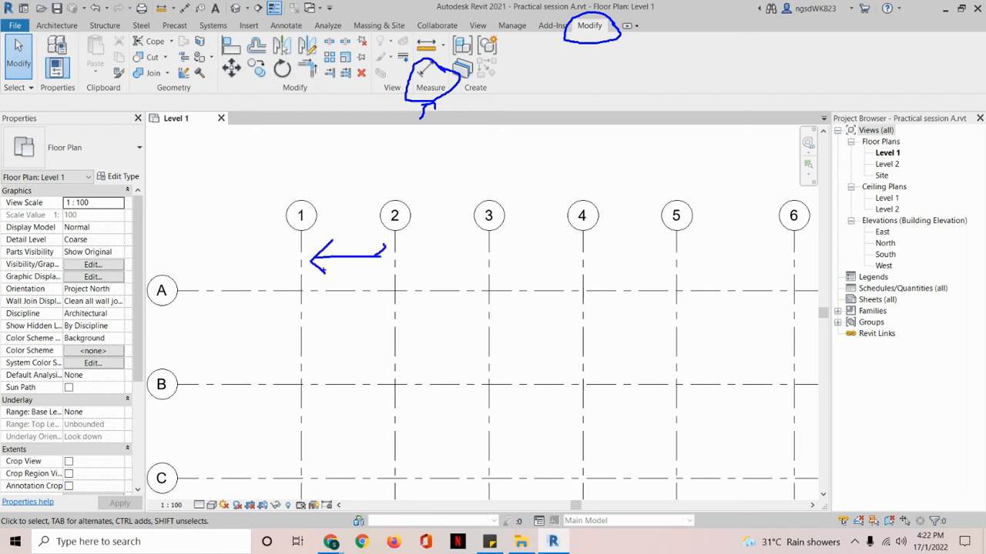
pyautogui.press('Escape')
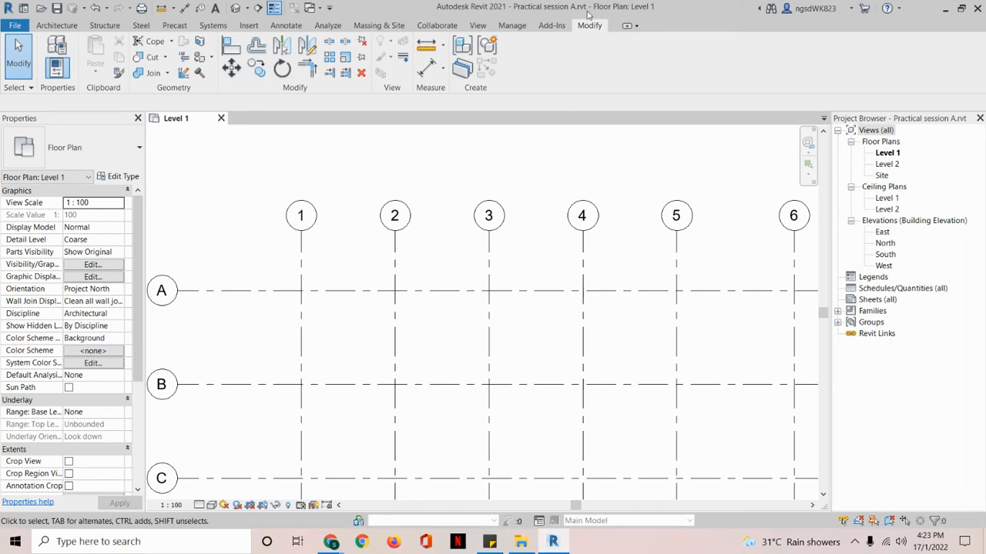
# Step: Place an aligned dimension between grids 1 and 2, just below their upper bubbles
pyautogui.click(426, 71)
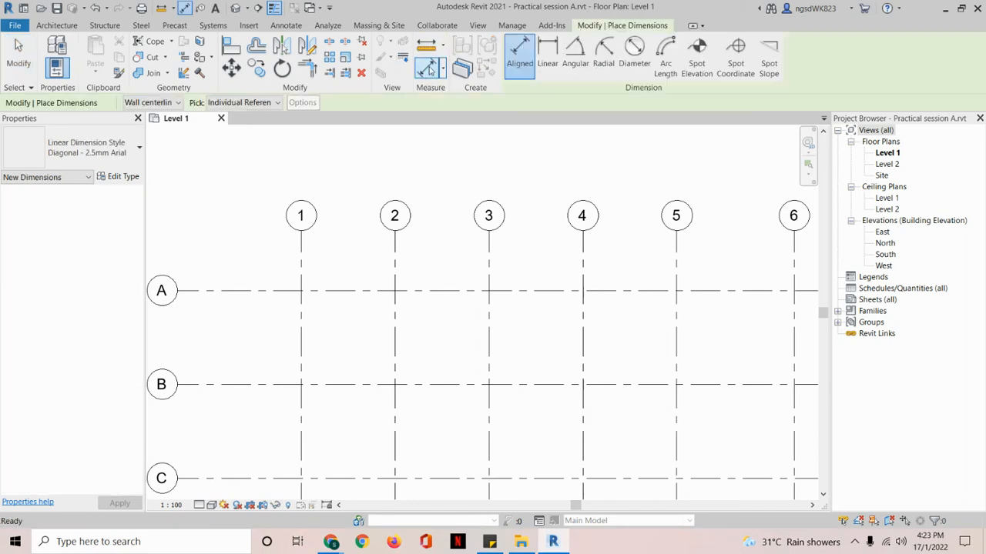
pyautogui.click(302, 264)
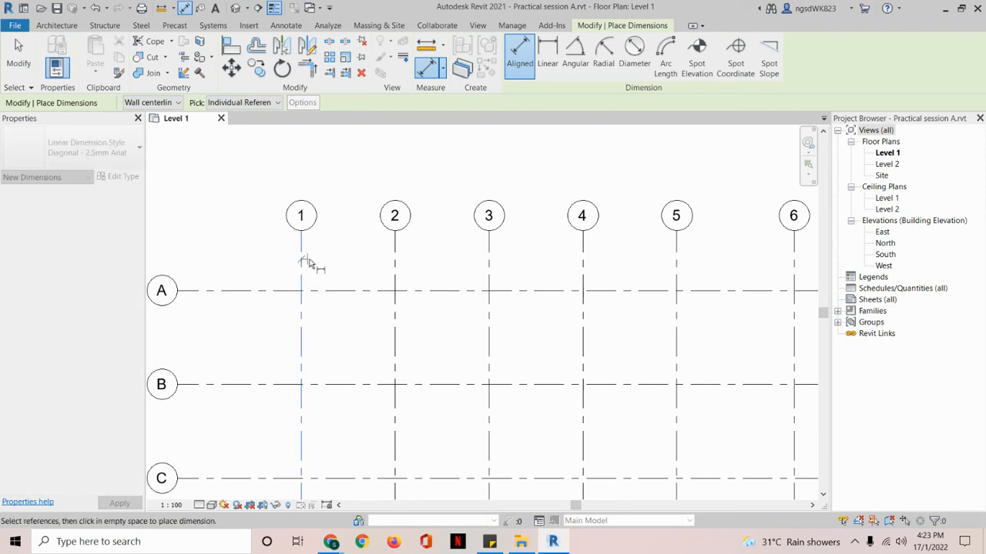
pyautogui.click(394, 252)
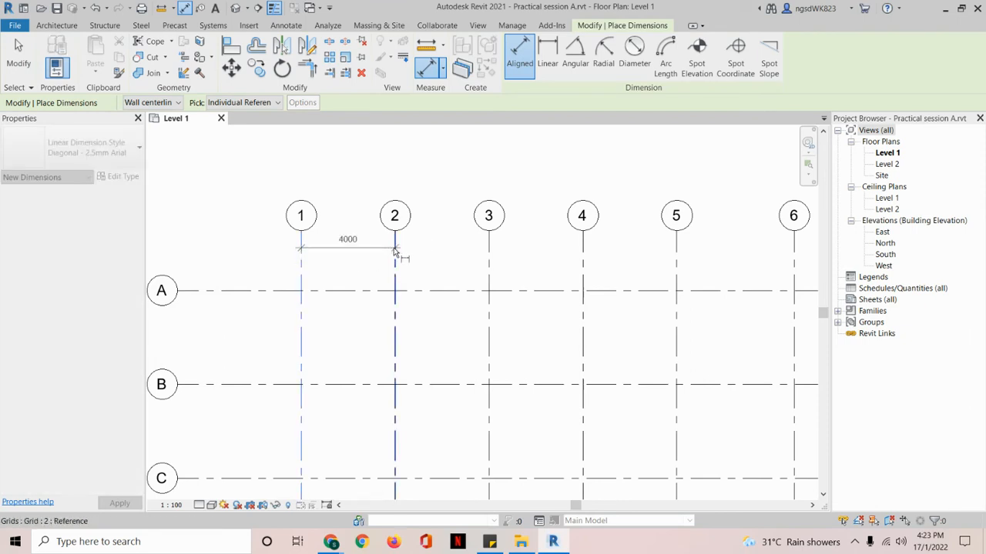
pyautogui.click(397, 258)
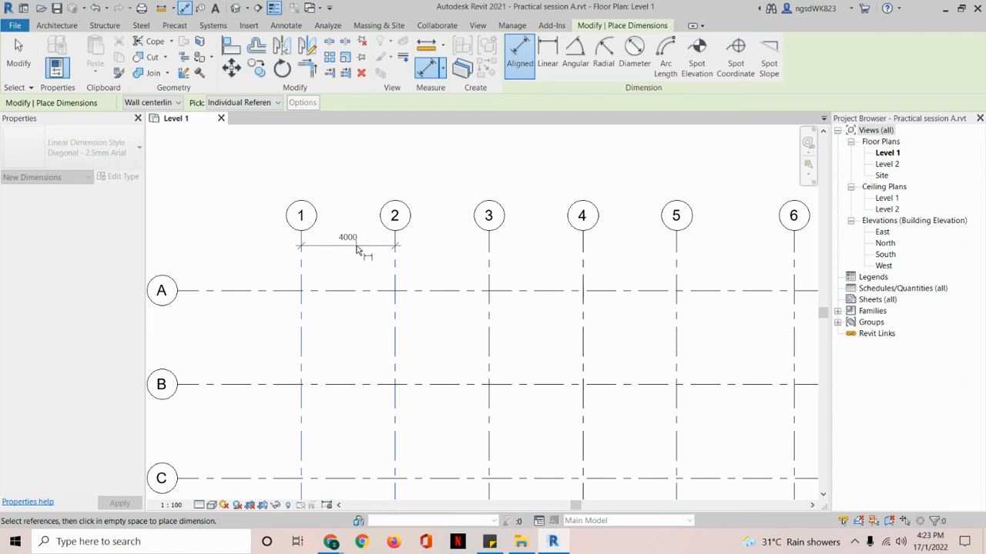
pyautogui.click(356, 249)
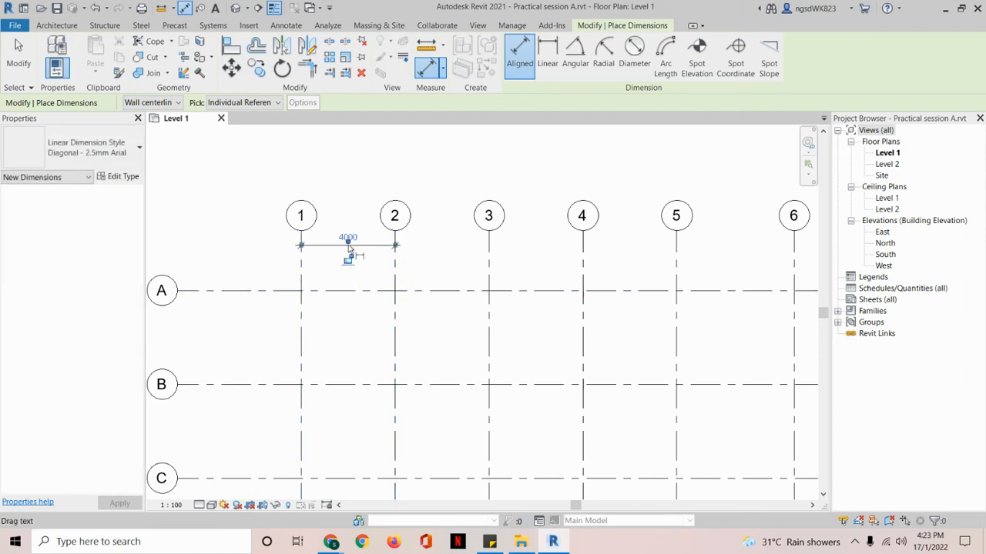
pyautogui.press('Escape')
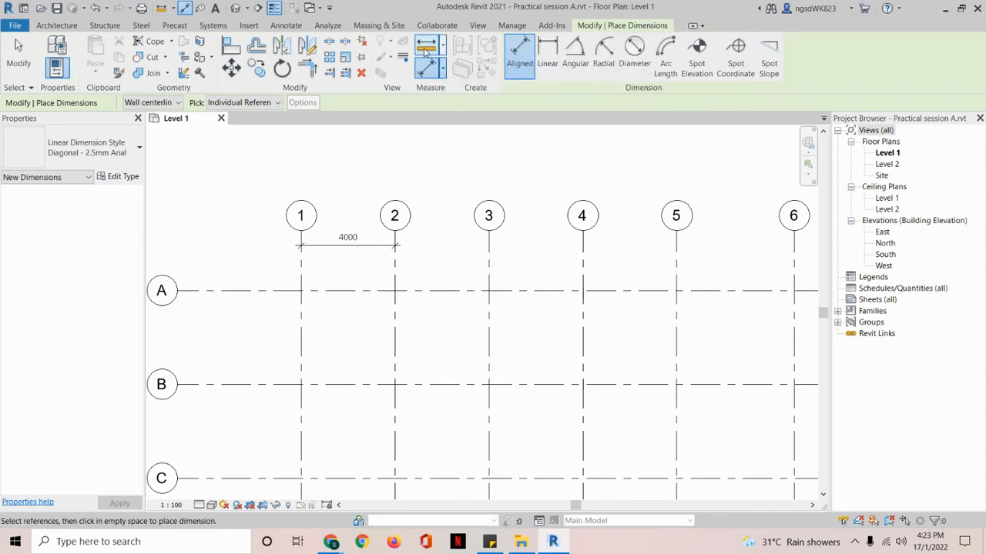
# Step: Measure the distance between grids 2 and 3 near their upper ends
pyautogui.click(425, 52)
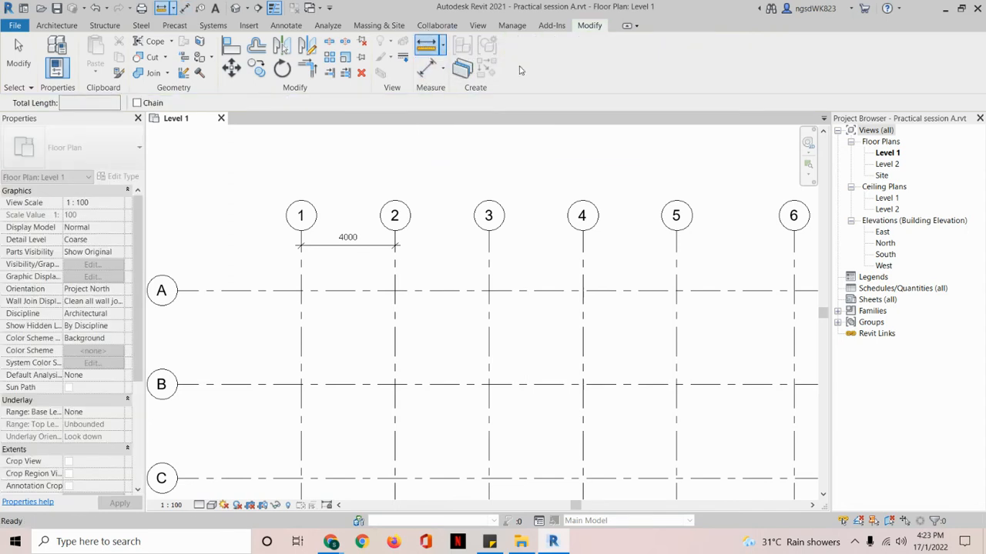
pyautogui.click(395, 266)
pyautogui.click(489, 265)
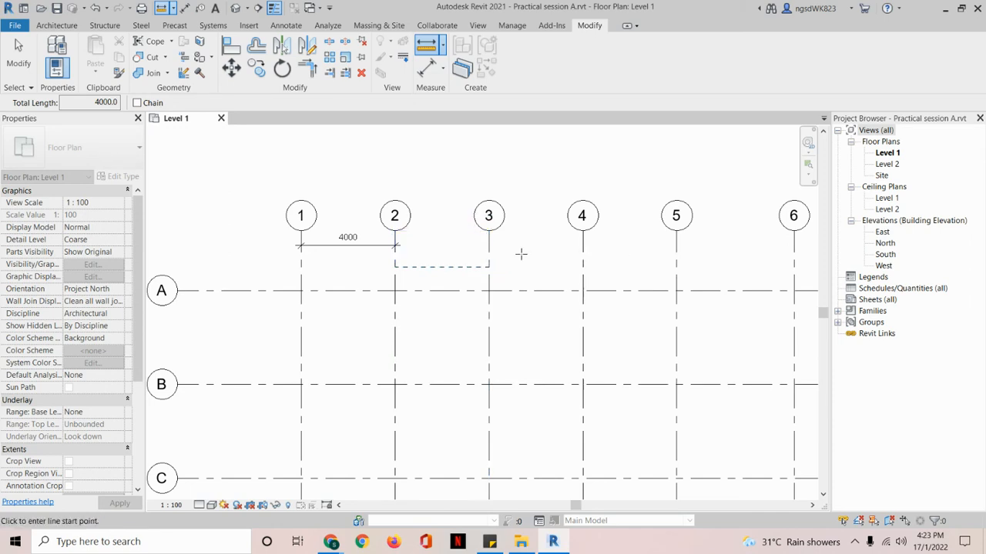
pyautogui.press('Escape')
pyautogui.press('Escape')
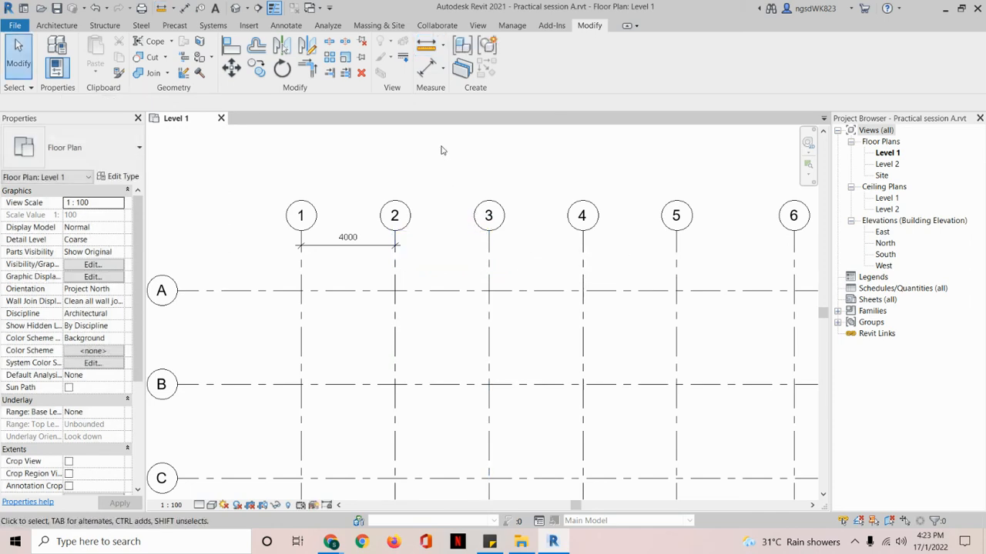
# Step: Add an aligned dimension between grids 2 and 3, slightly lower than the dimension between grids 1 and 2
pyautogui.click(425, 69)
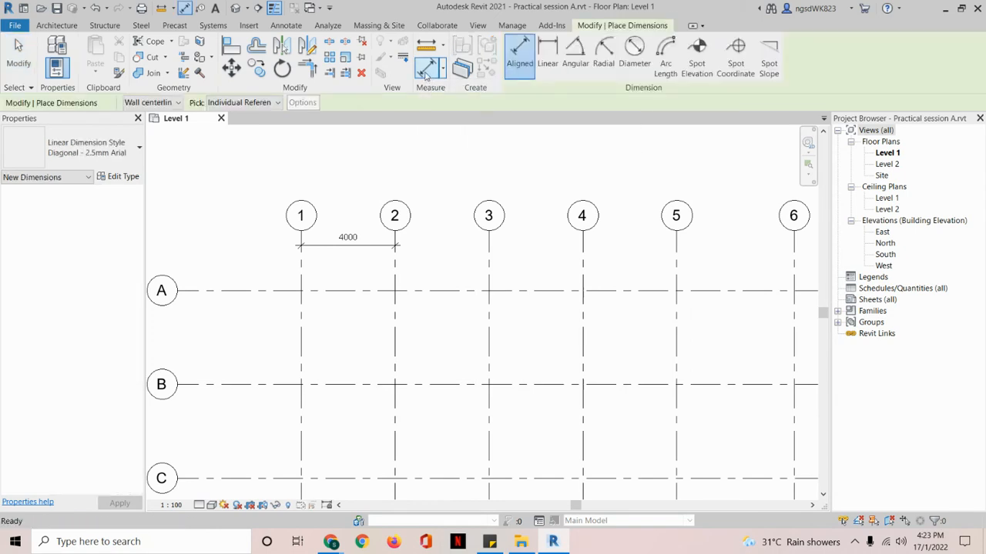
pyautogui.click(396, 262)
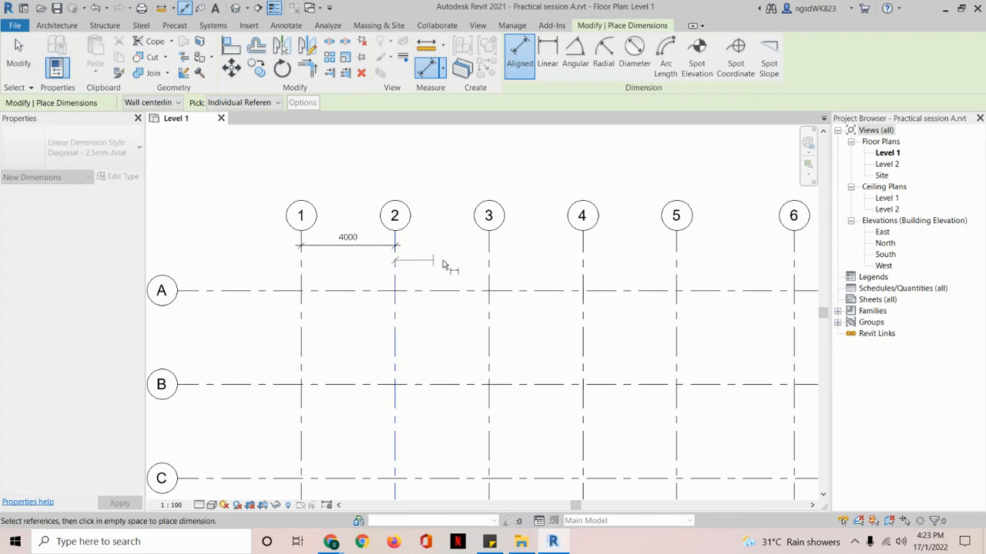
pyautogui.click(489, 262)
pyautogui.click(440, 264)
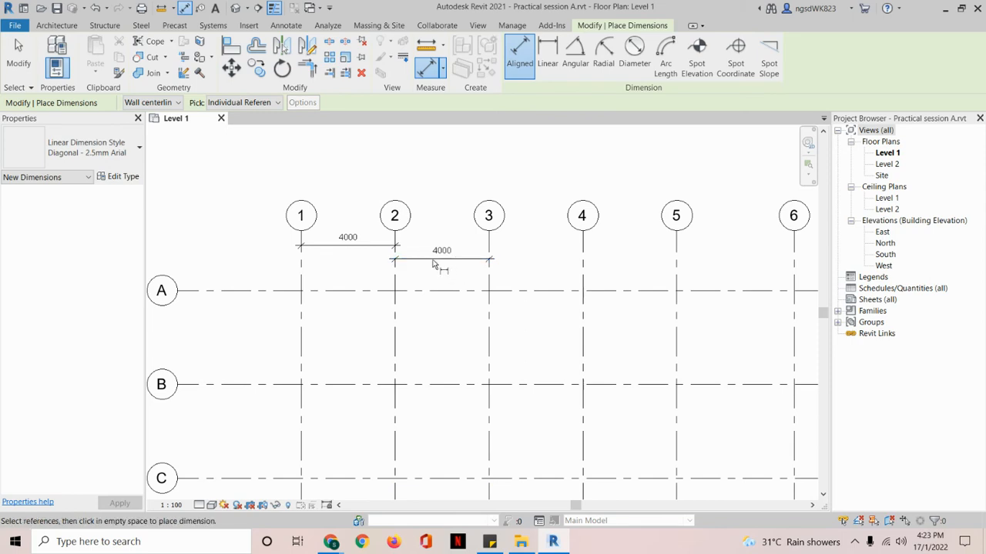
pyautogui.scroll(-3, 410, 264)
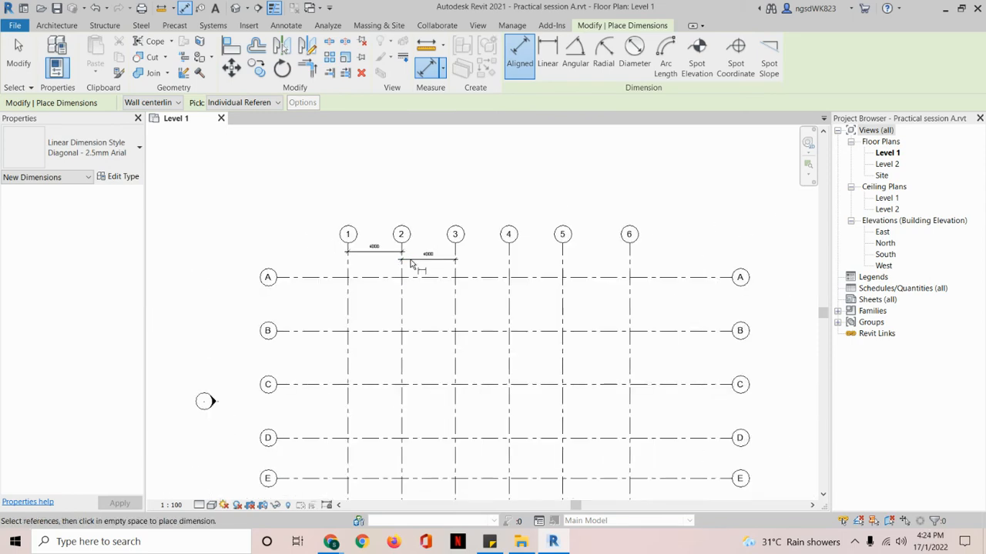
pyautogui.press('Escape')
pyautogui.press('Escape')
pyautogui.scroll(-1, 550, 324)
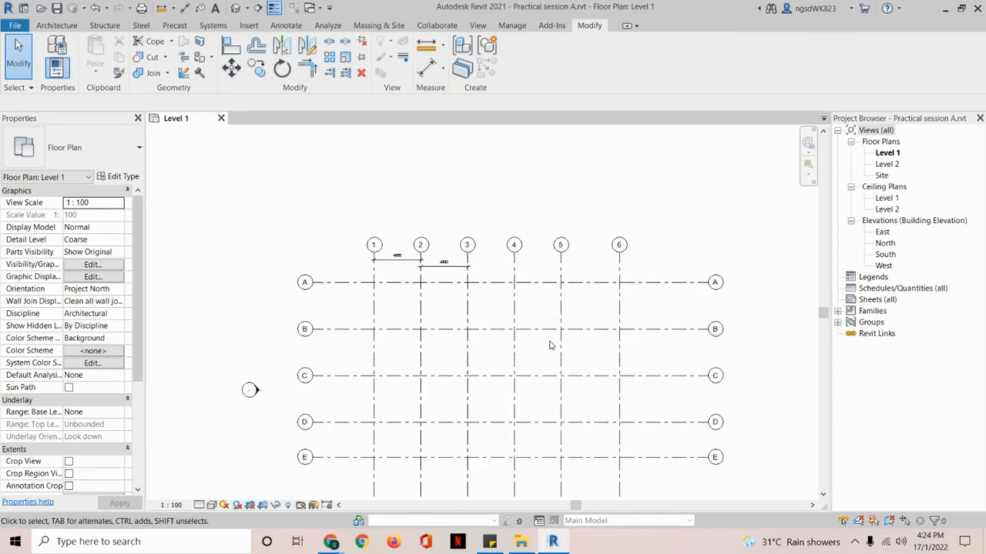
pyautogui.moveTo(550, 346); pyautogui.dragTo(527, 276, button='middle')
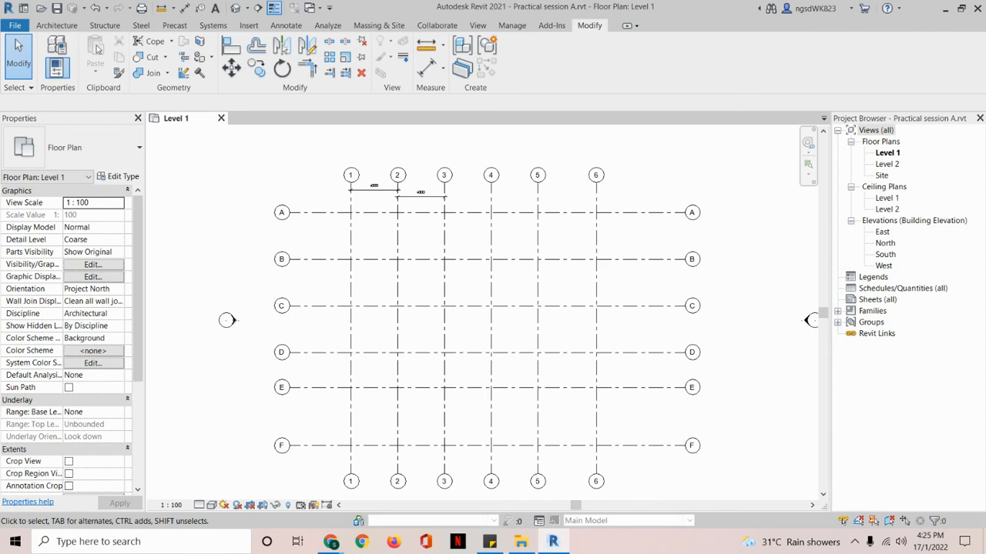
pyautogui.click(74, 26)
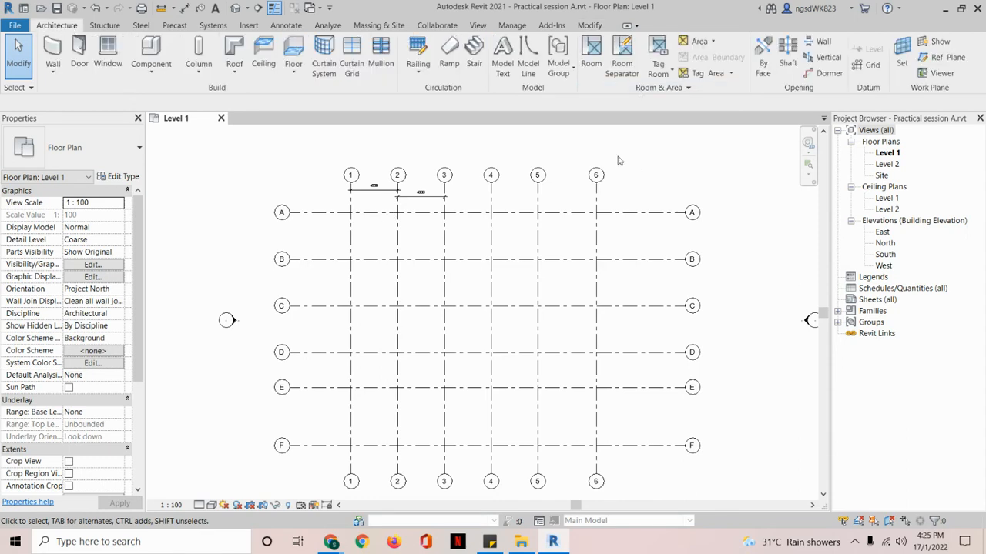
pyautogui.click(294, 27)
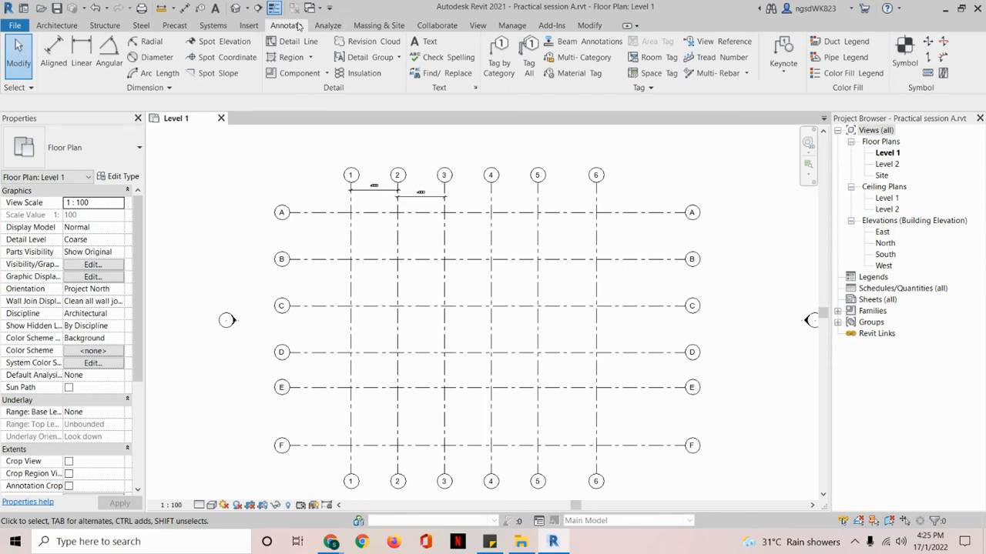
pyautogui.click(249, 26)
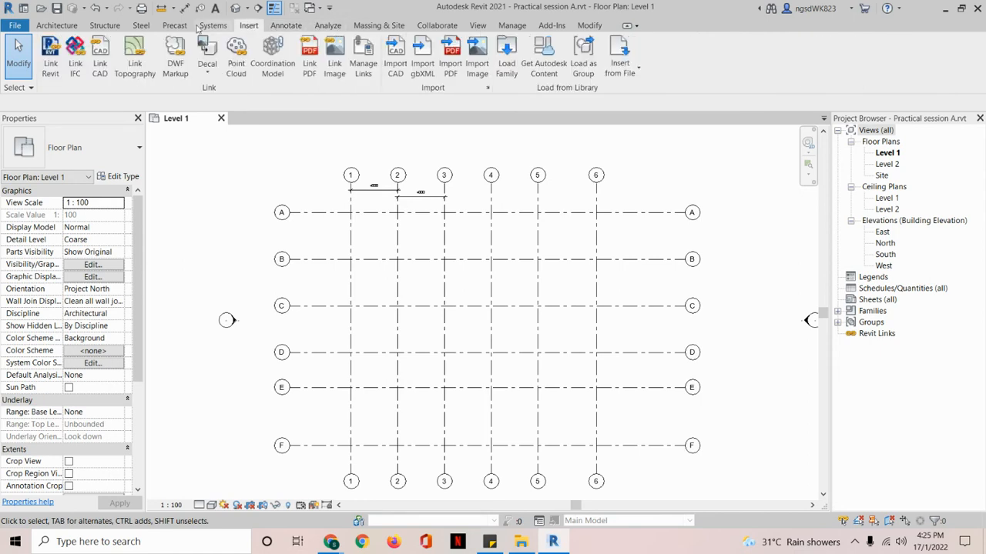
# Step: Examine the elevation markers around the whole grid layout and the tools for creating elevation views
pyautogui.click(477, 27)
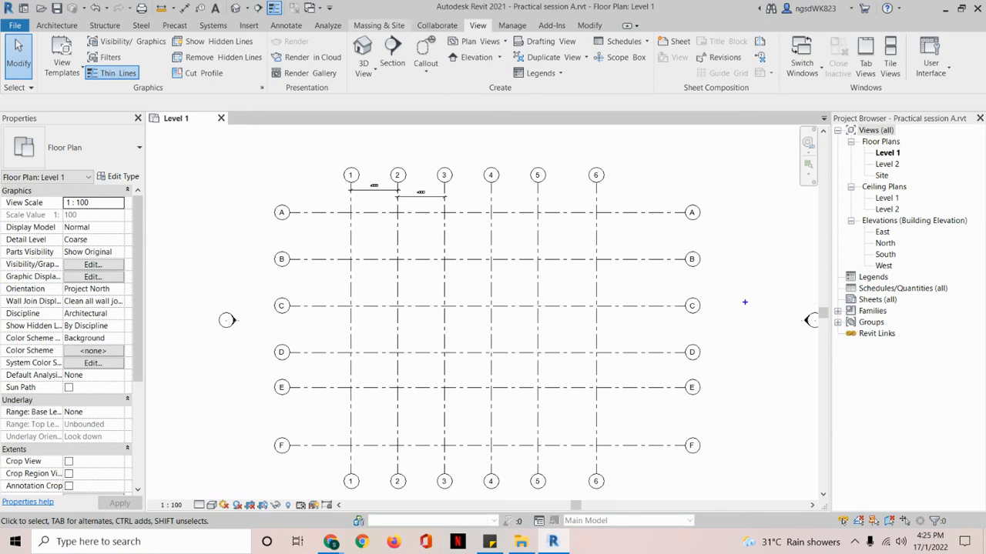
pyautogui.scroll(-4, 709, 291)
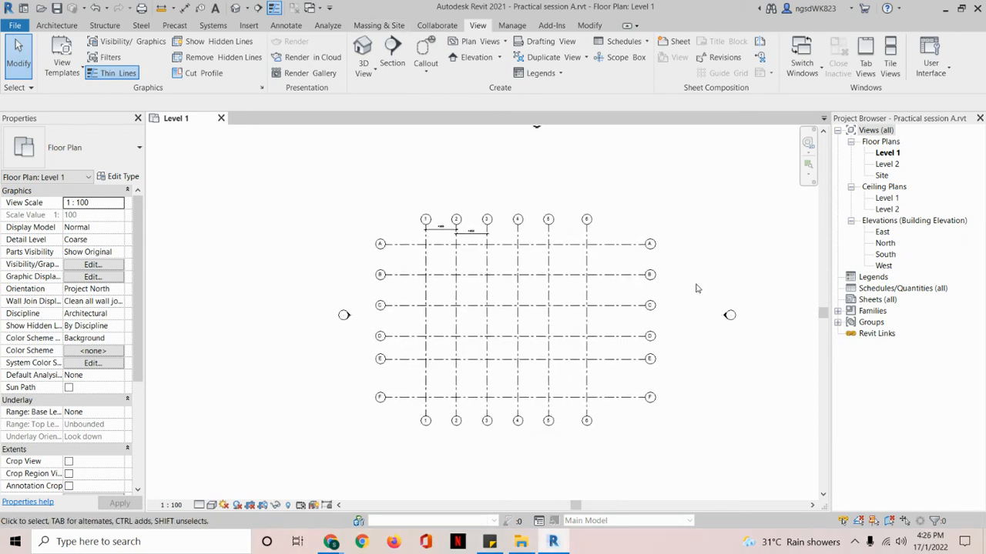
pyautogui.moveTo(590, 150)
pyautogui.mouseDown()
pyautogui.moveTo(574, 178)
pyautogui.moveTo(603, 156)
pyautogui.mouseUp()
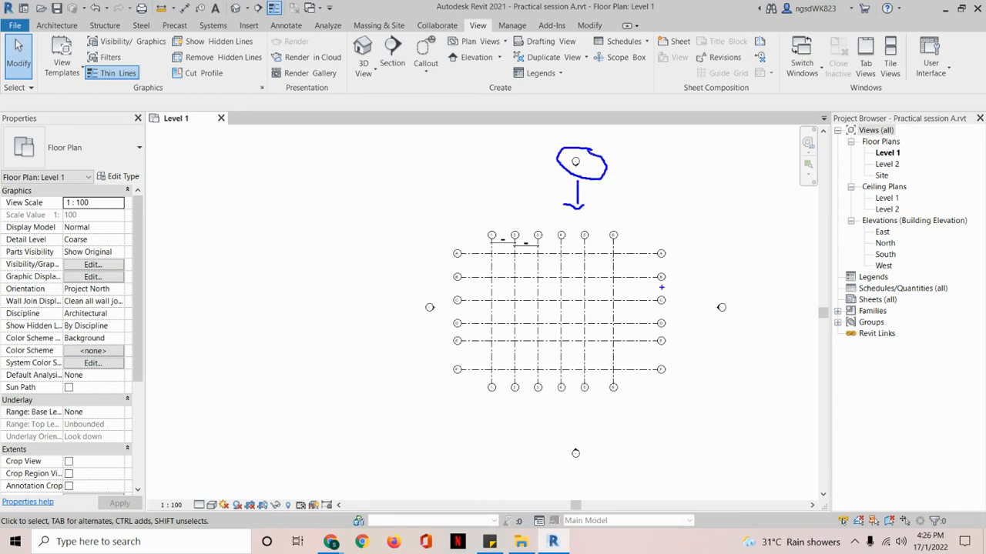
pyautogui.press('Escape')
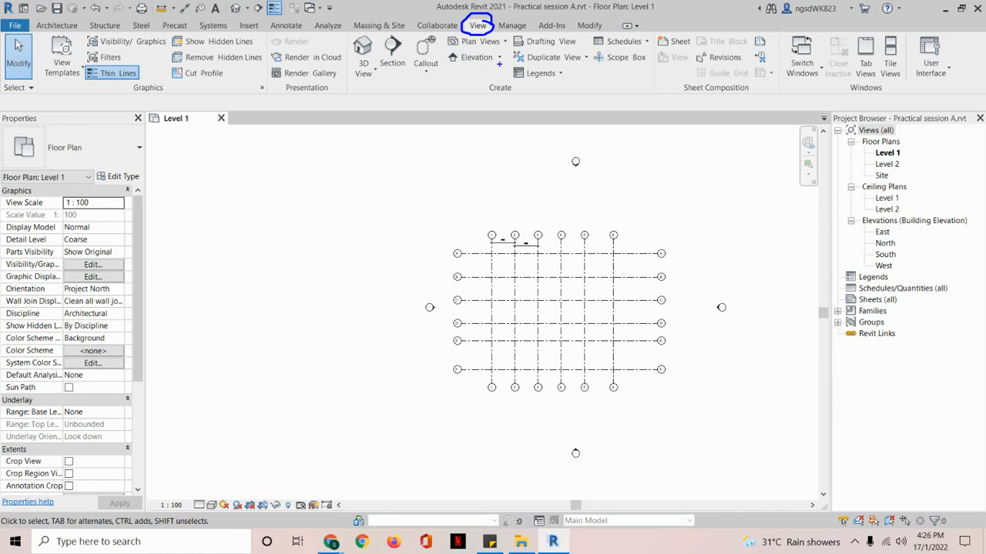
pyautogui.moveTo(478, 46)
pyautogui.mouseDown()
pyautogui.moveTo(450, 53)
pyautogui.moveTo(505, 59)
pyautogui.mouseUp()
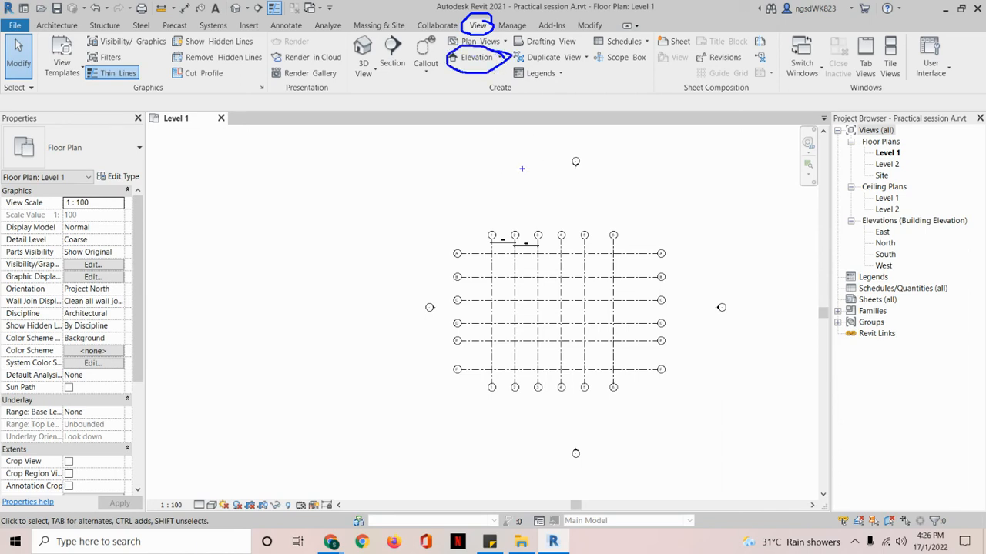
pyautogui.press('Escape')
pyautogui.hotkey('ctrl', '2')
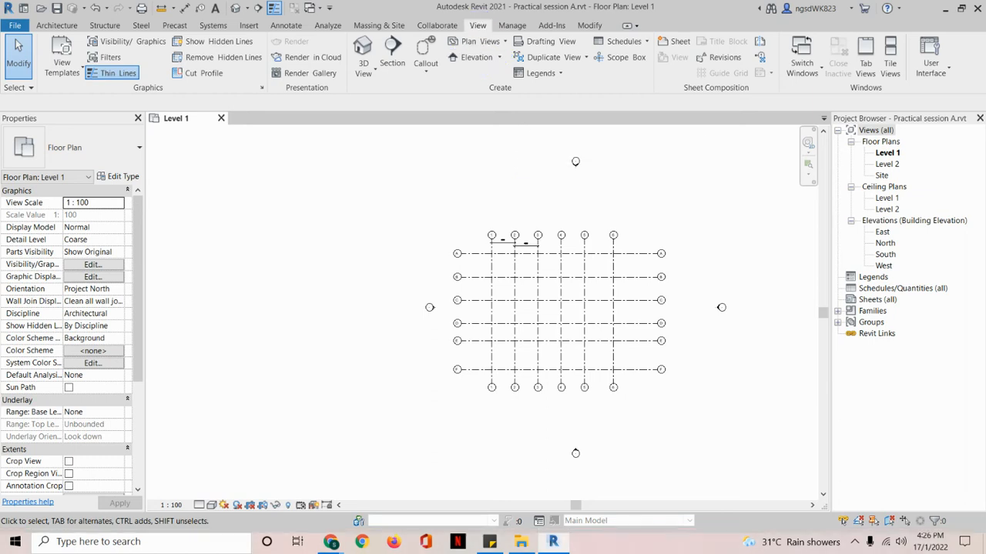
# Step: Place a building elevation marker just below the existing east elevation marker on the Level 1 plan
pyautogui.click(476, 59)
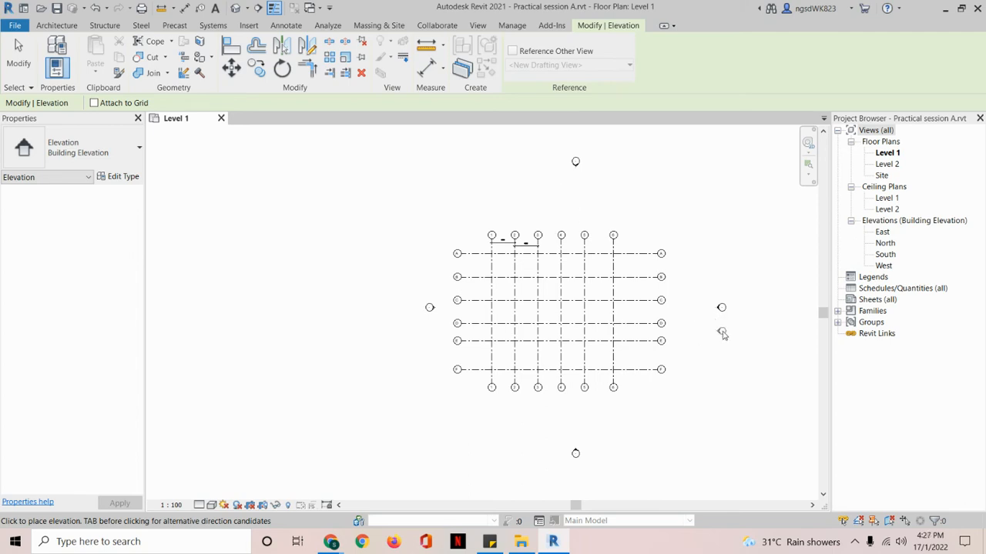
pyautogui.click(723, 333)
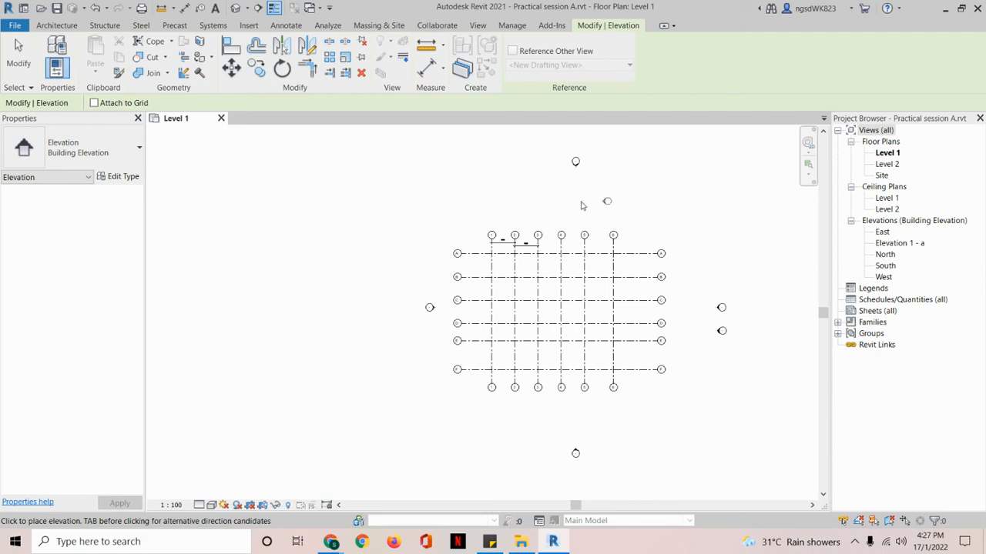
# Step: Place a trial building elevation left of the north elevation marker and delete both its view and its marker
pyautogui.click(545, 168)
pyautogui.press('Escape')
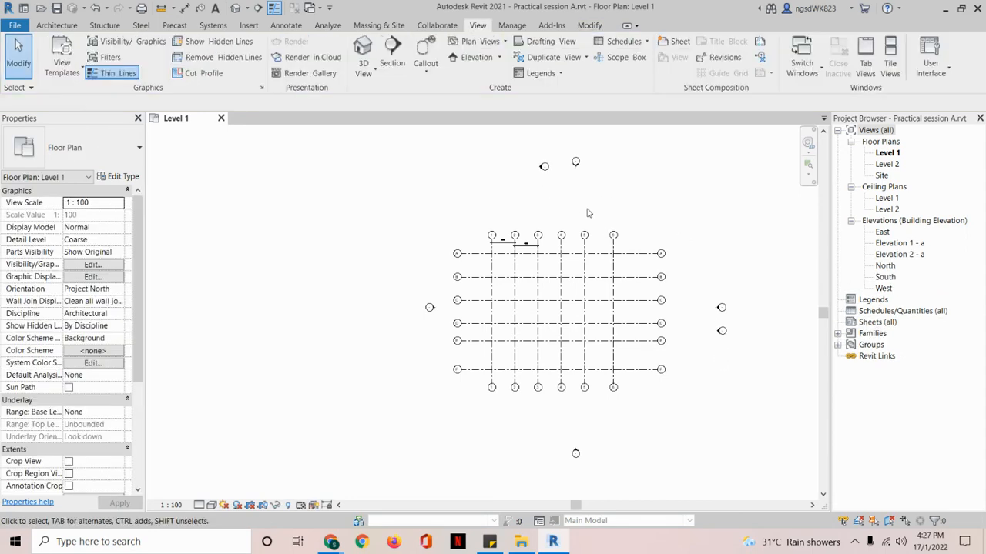
pyautogui.click(545, 168)
pyautogui.press('Delete')
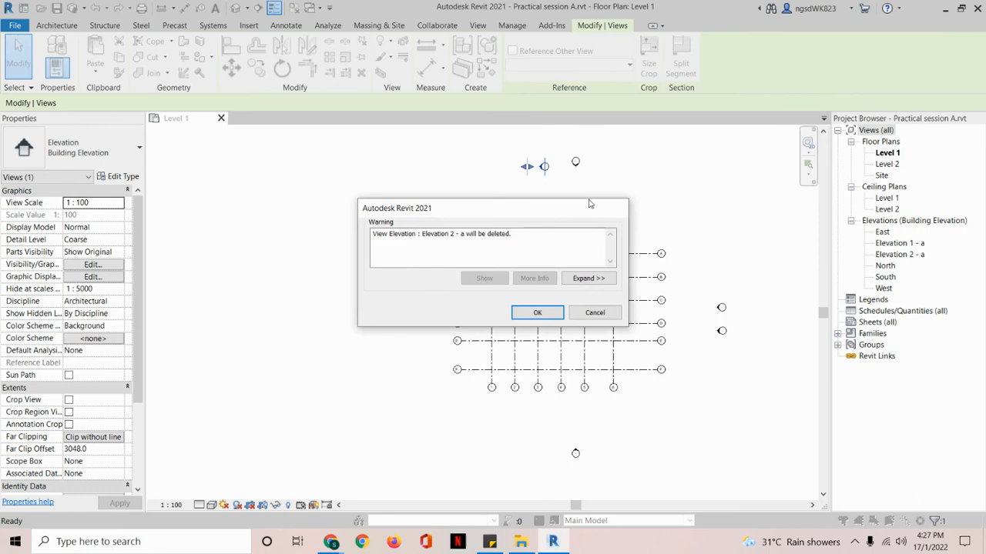
pyautogui.click(543, 313)
pyautogui.click(544, 168)
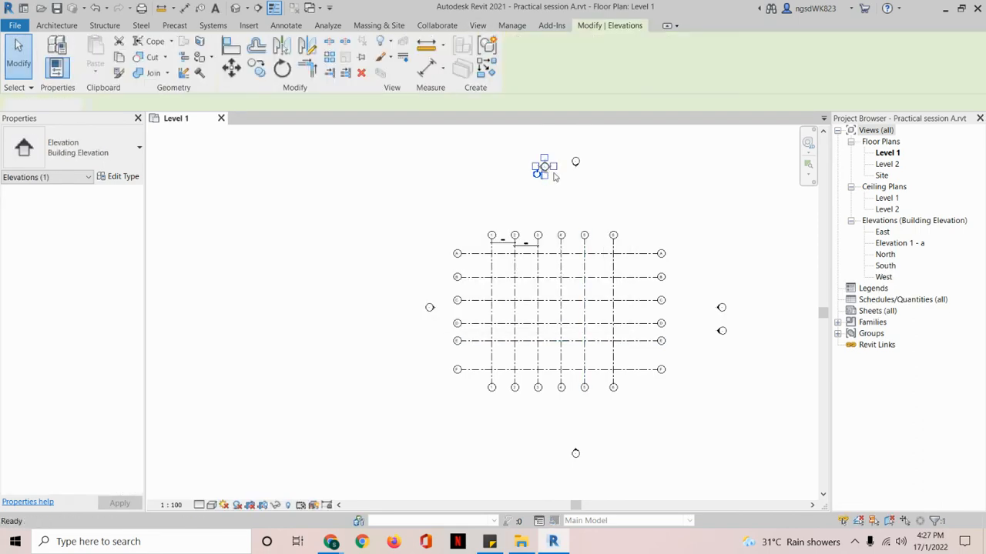
pyautogui.press('Delete')
# Step: Inspect the added elevation below the east marker, both on the plan and as Elevation 1 - a in the project views
pyautogui.scroll(2, 713, 380)
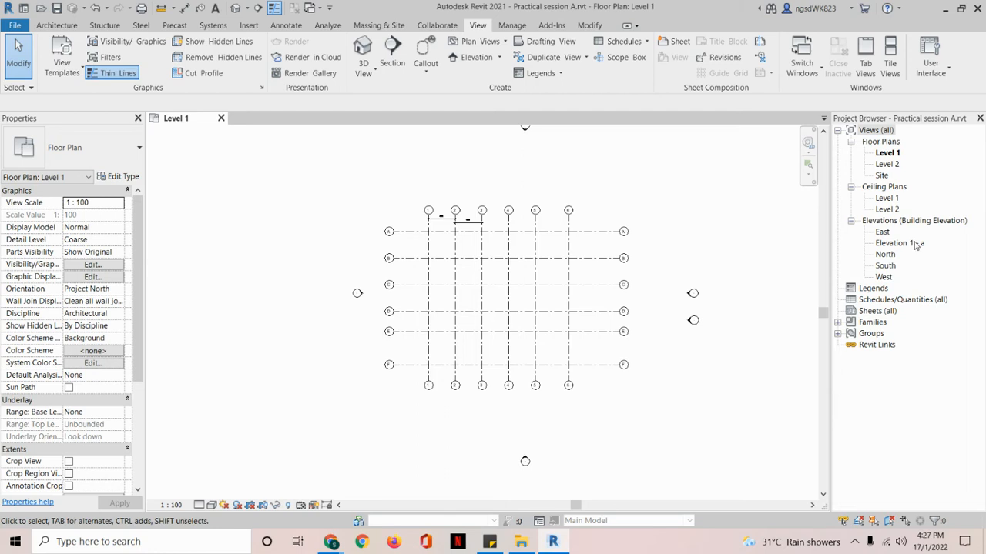
pyautogui.click(694, 323)
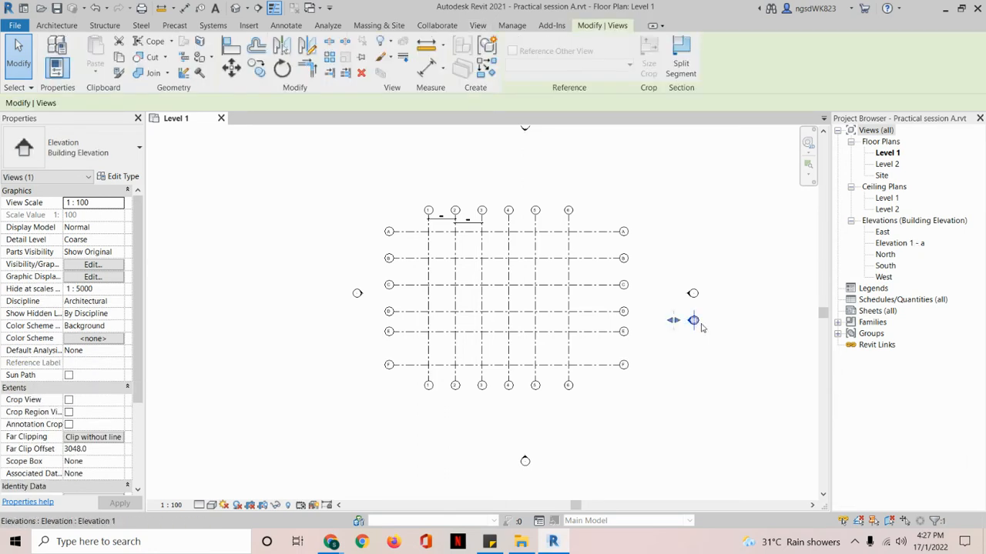
pyautogui.press('Escape')
pyautogui.click(907, 245)
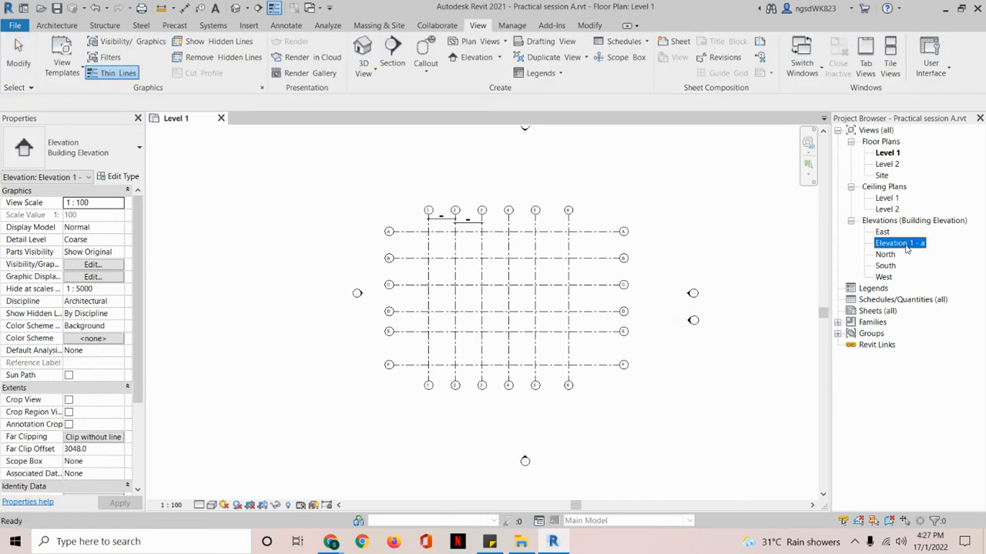
pyautogui.click(694, 342)
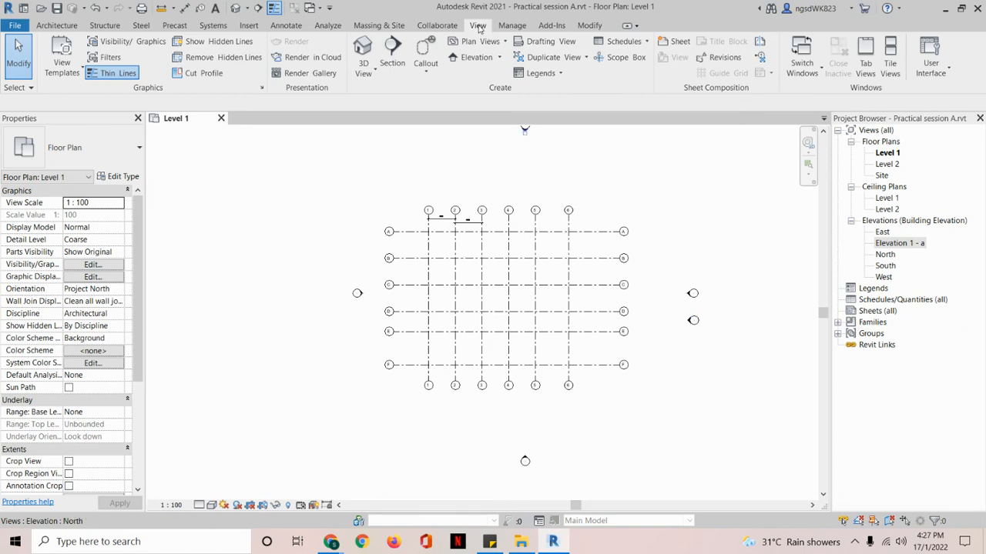
# Step: Place a building elevation left of the north elevation marker above the grids and shift its view line slightly to the left
pyautogui.click(474, 58)
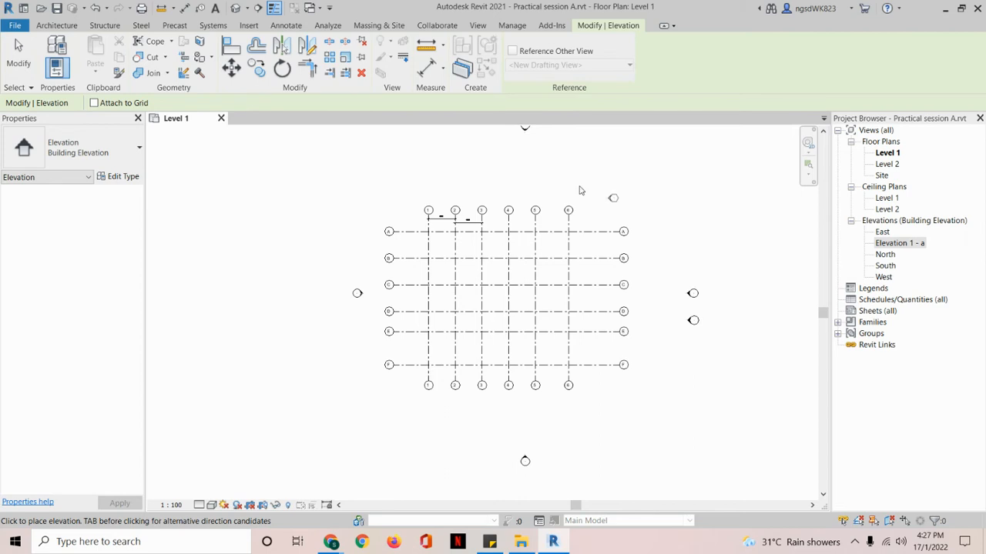
pyautogui.click(486, 133)
pyautogui.press('Escape')
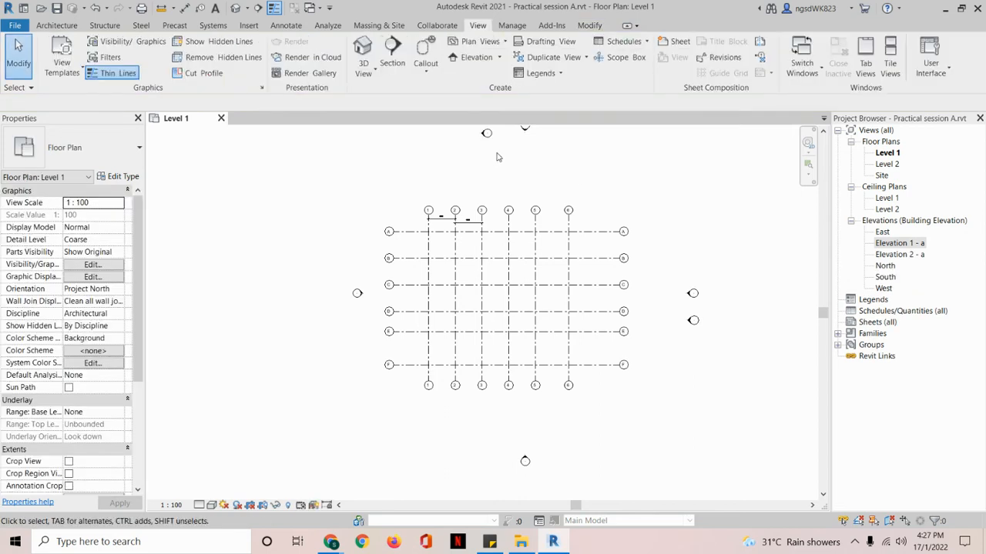
pyautogui.click(486, 134)
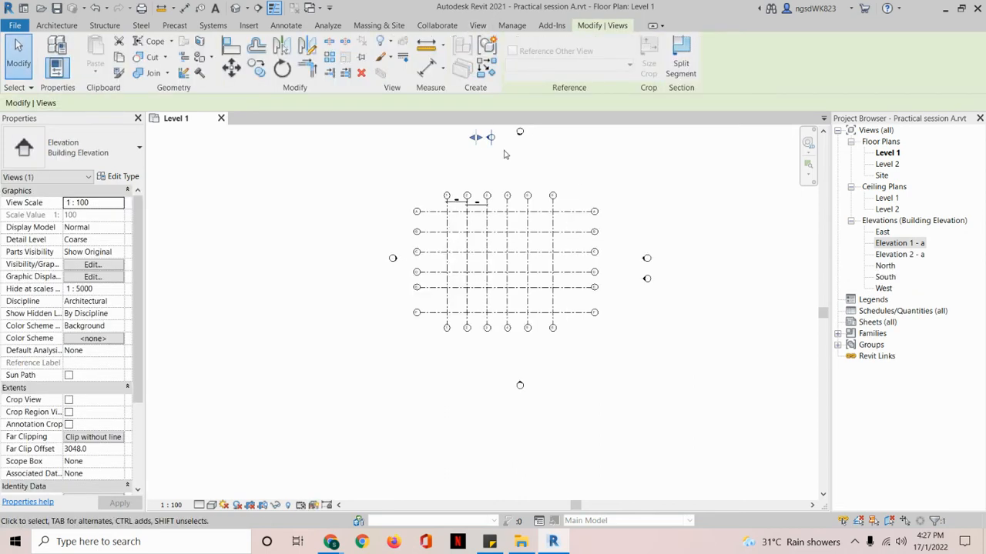
pyautogui.scroll(-2, 505, 154)
pyautogui.moveTo(483, 162)
pyautogui.mouseDown()
pyautogui.moveTo(501, 168)
pyautogui.moveTo(476, 176)
pyautogui.moveTo(487, 171)
pyautogui.mouseUp()
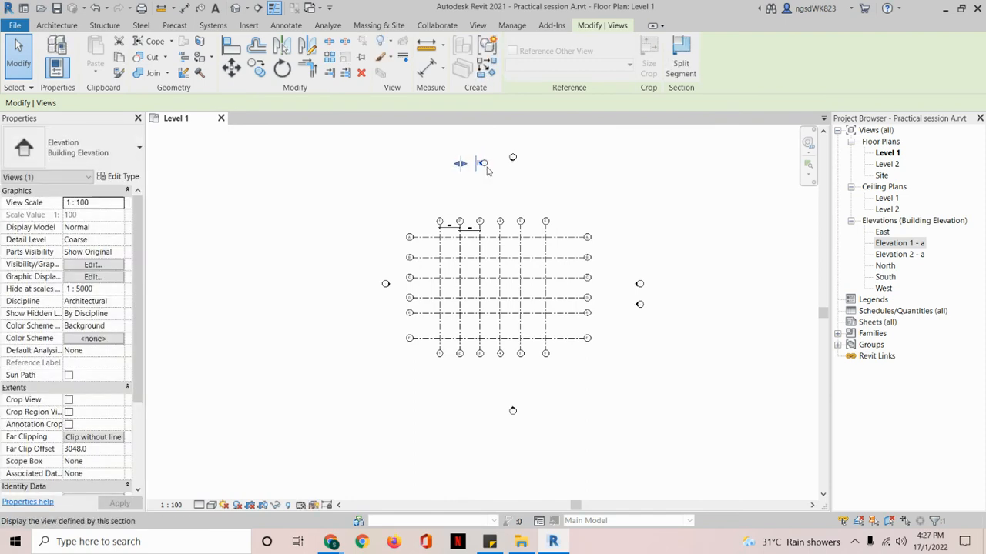
pyautogui.rightClick(484, 164)
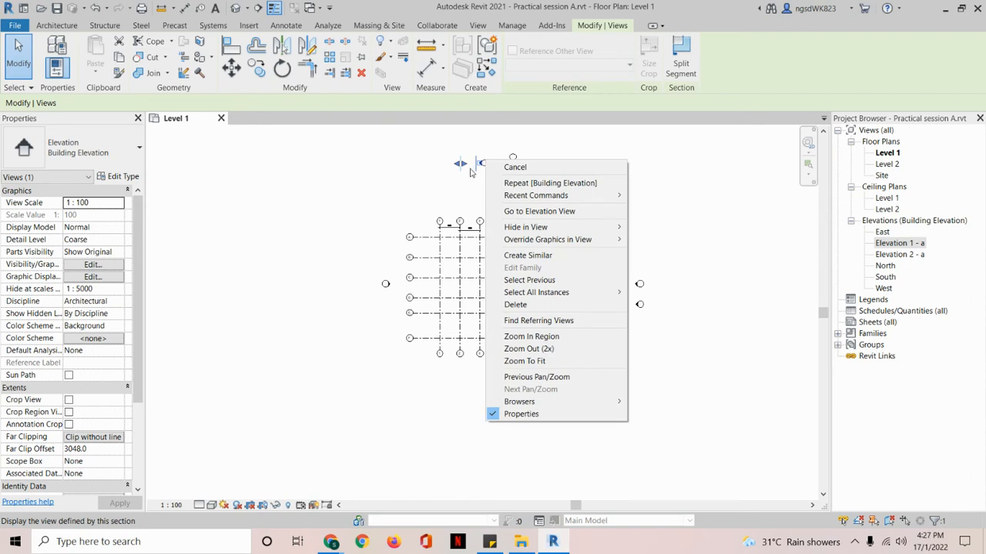
pyautogui.press('Escape')
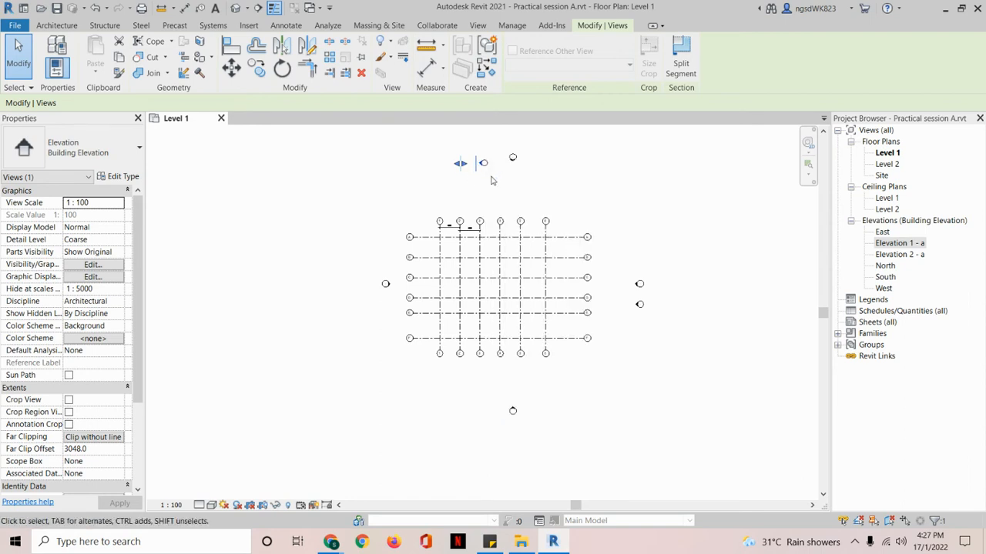
# Step: Delete the trial elevation view beside the north elevation marker together with its empty marker circle
pyautogui.click(491, 181)
pyautogui.click(483, 162)
pyautogui.press('Delete')
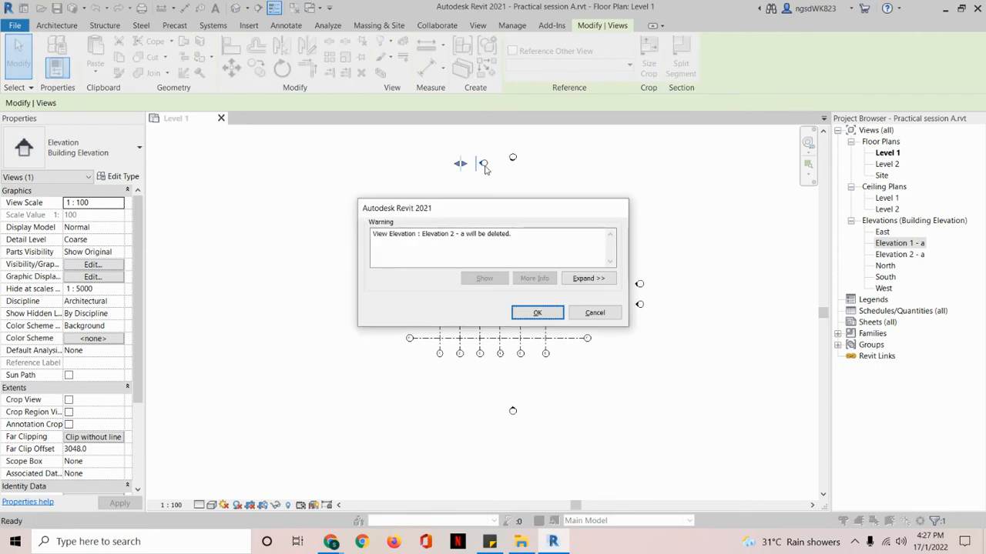
pyautogui.click(537, 313)
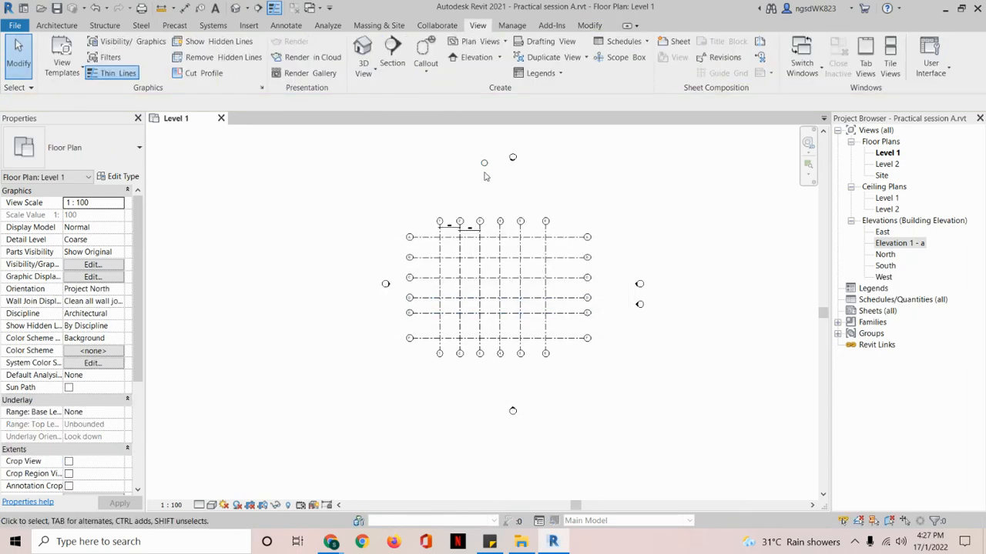
pyautogui.click(480, 166)
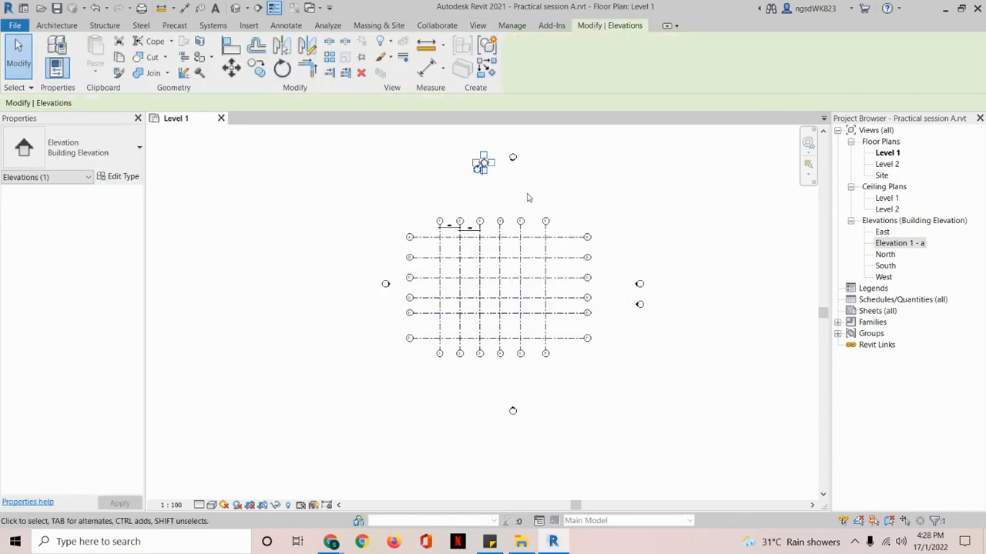
# Step: Place another left-facing building elevation above grid lines 1 and 2, left of the north elevation marker
pyautogui.click(478, 26)
pyautogui.click(471, 58)
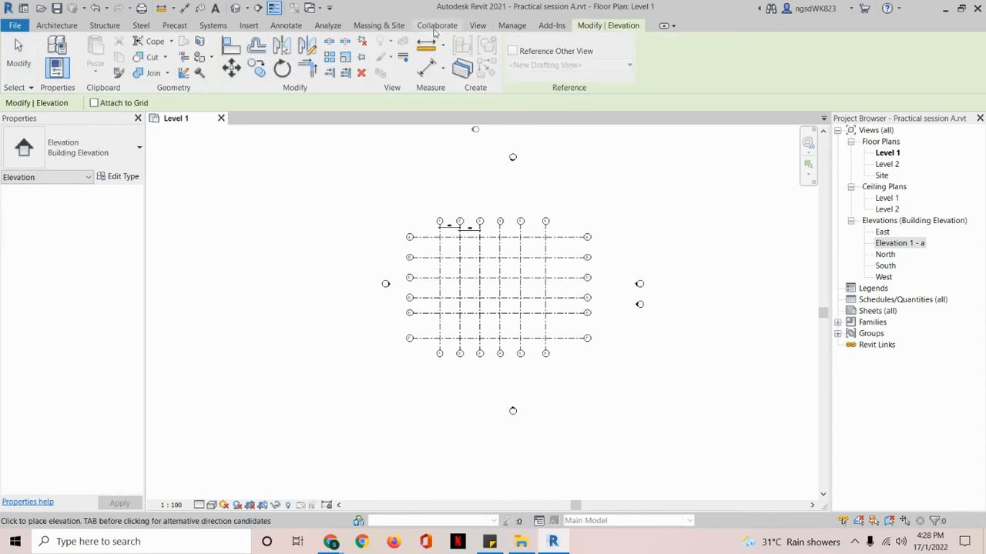
pyautogui.click(477, 25)
pyautogui.click(499, 58)
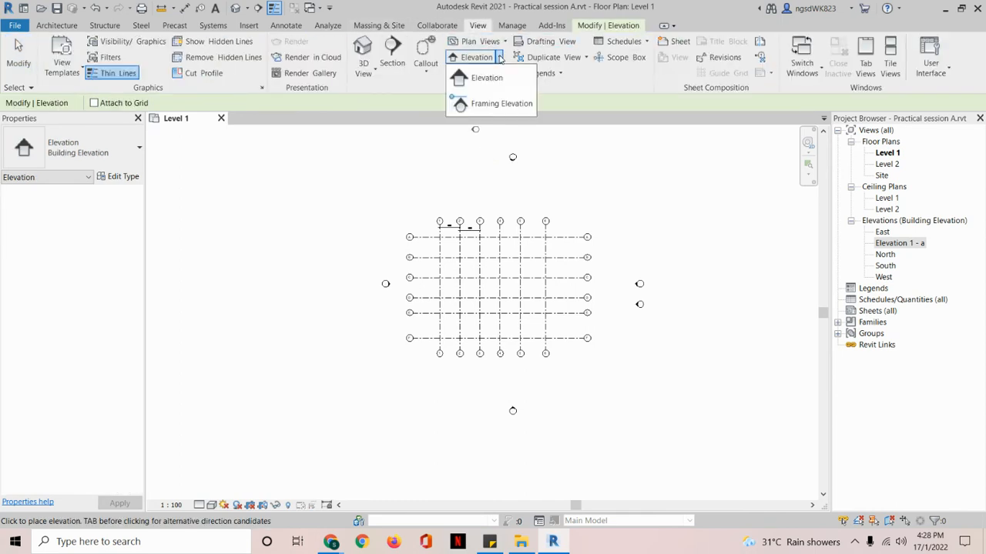
pyautogui.click(456, 100)
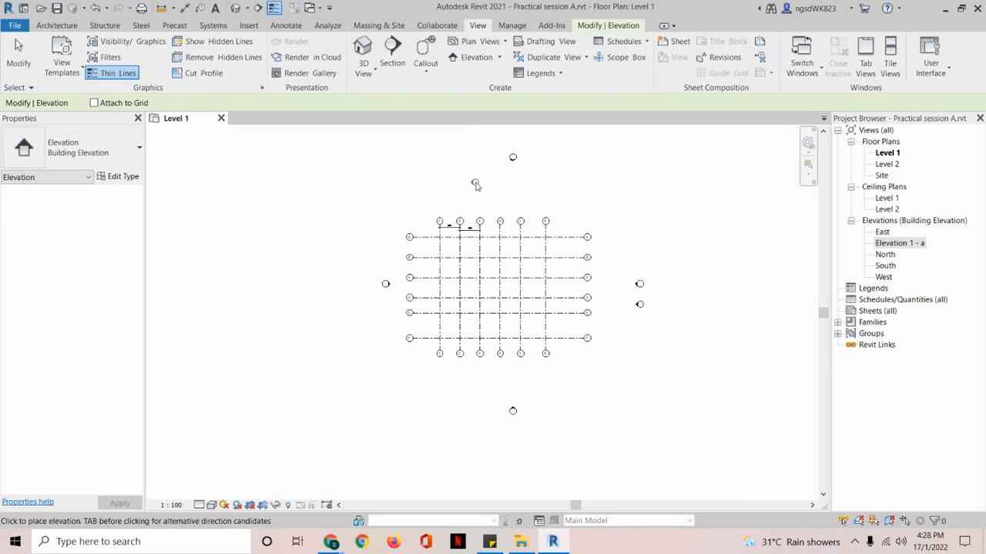
pyautogui.rightClick(475, 185)
pyautogui.click(407, 178)
pyautogui.click(455, 163)
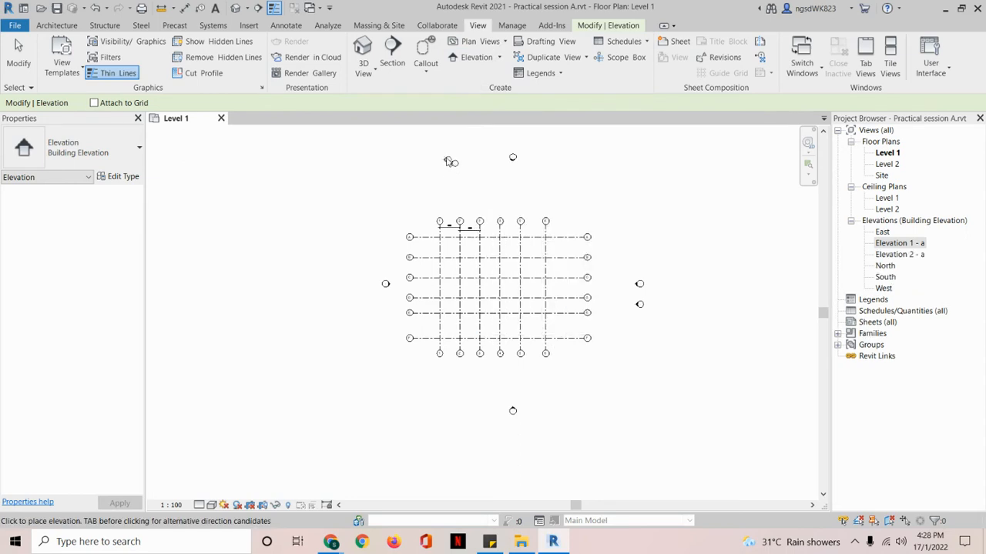
pyautogui.press('Escape')
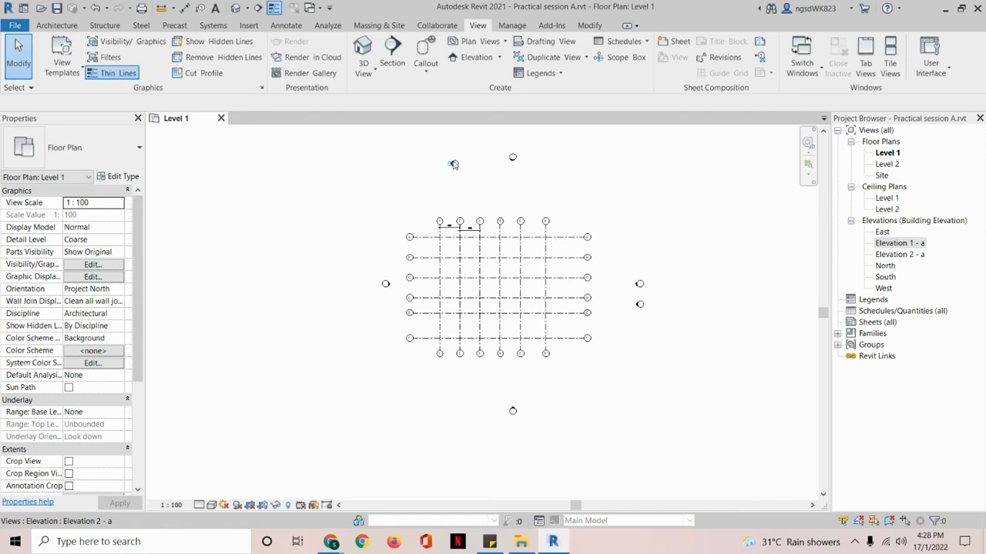
# Step: Extend the far clip offset of the elevation above grids 1 and 2 to about 4270 and nudge its view line
pyautogui.click(453, 164)
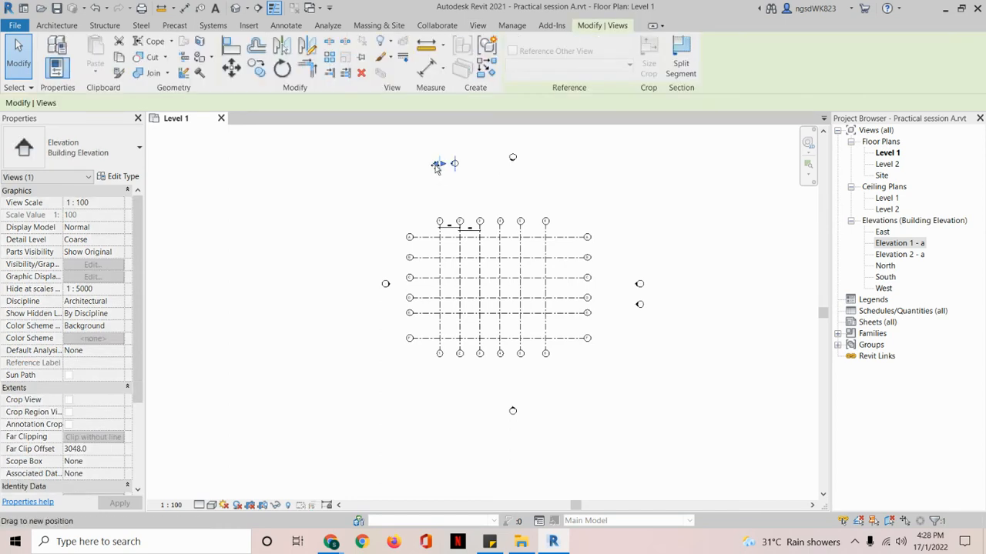
pyautogui.moveTo(436, 168); pyautogui.dragTo(430, 187)
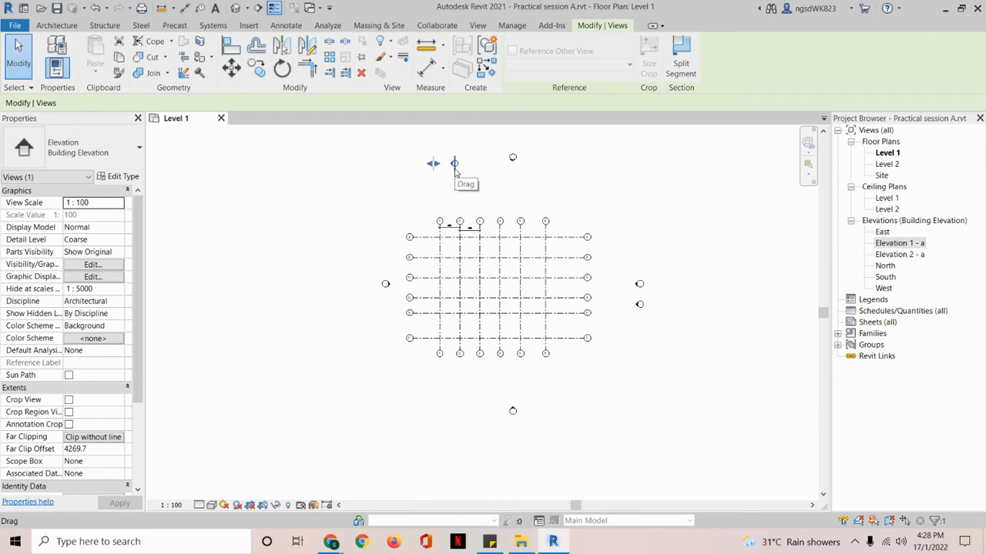
pyautogui.moveTo(455, 171); pyautogui.dragTo(455, 168)
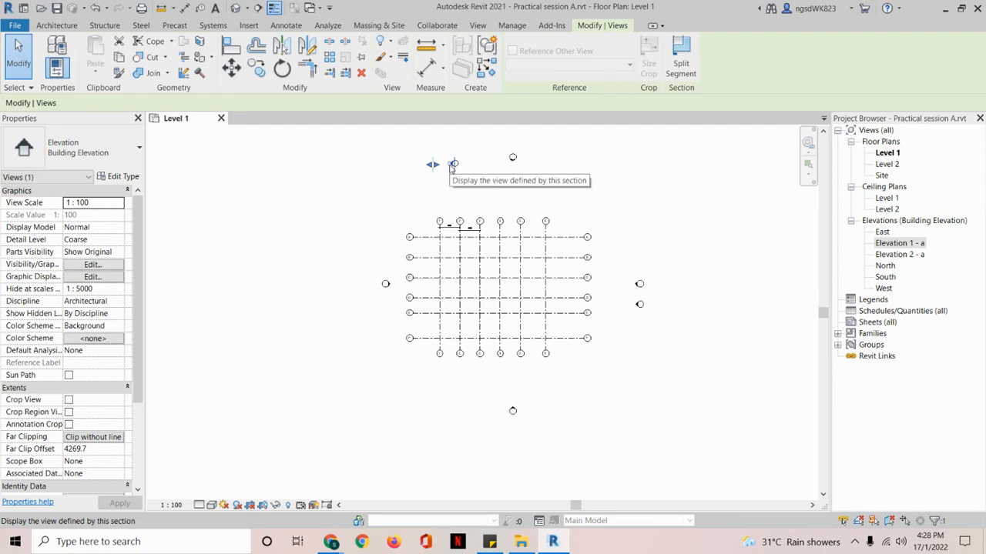
pyautogui.rightClick(452, 168)
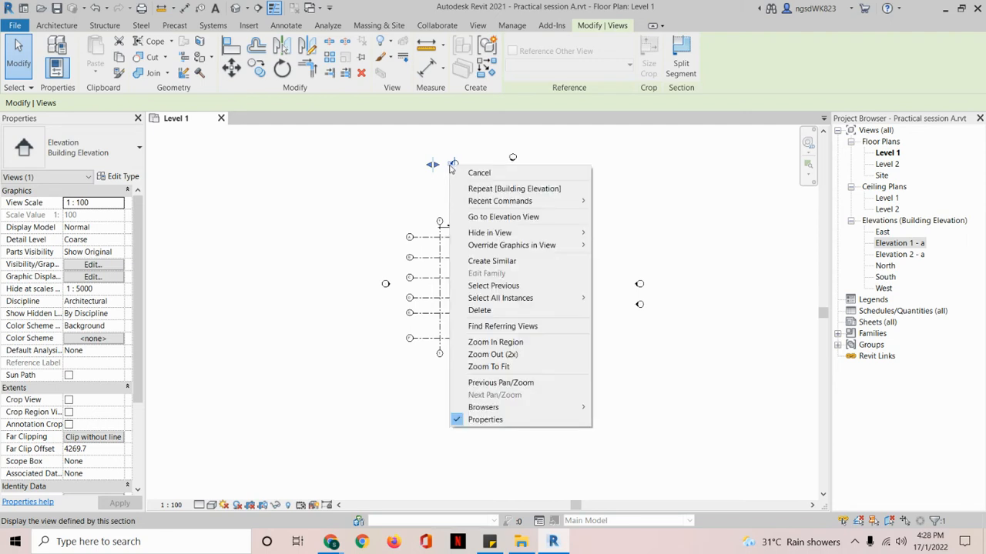
pyautogui.click(432, 189)
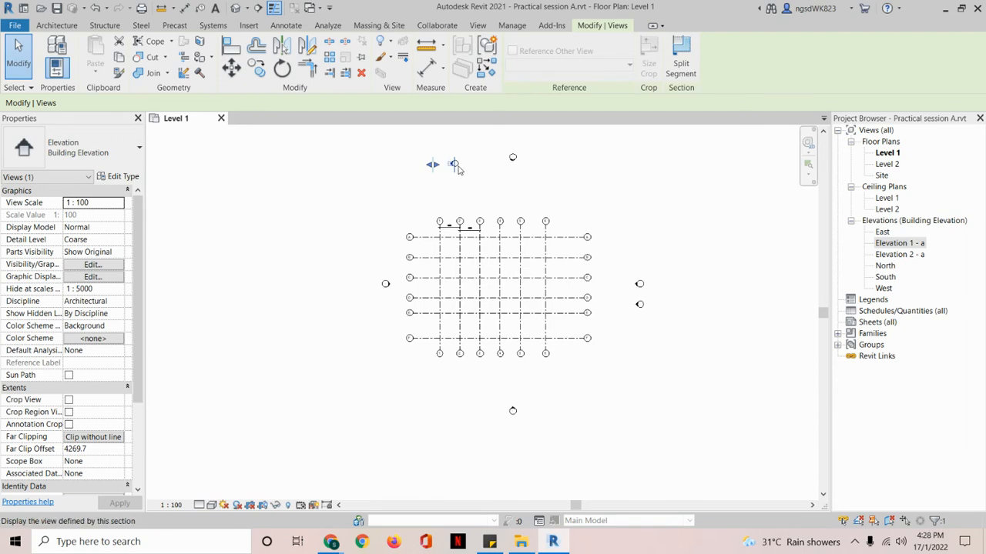
# Step: Delete the left-facing elevation view from the marker above grids 1 and 2
pyautogui.press('Delete')
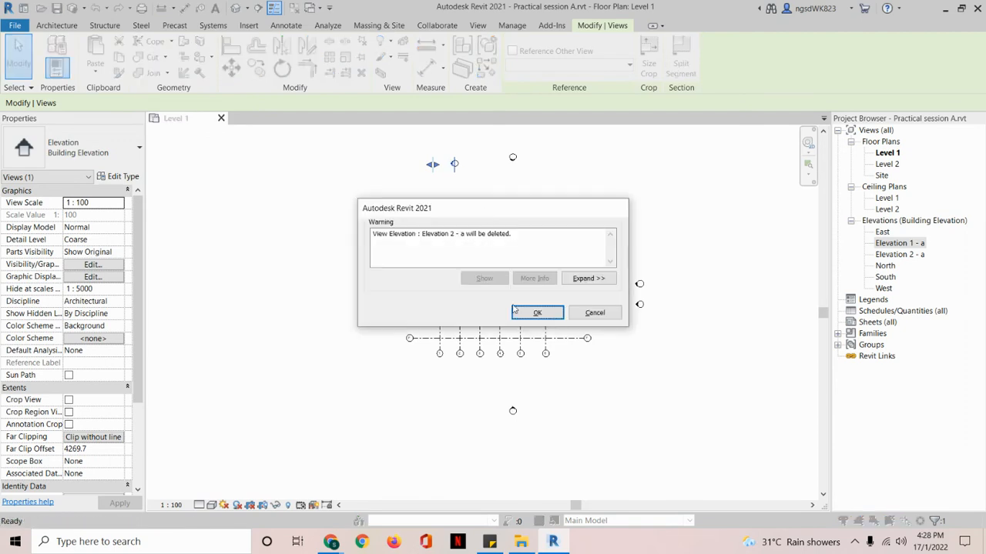
pyautogui.click(531, 313)
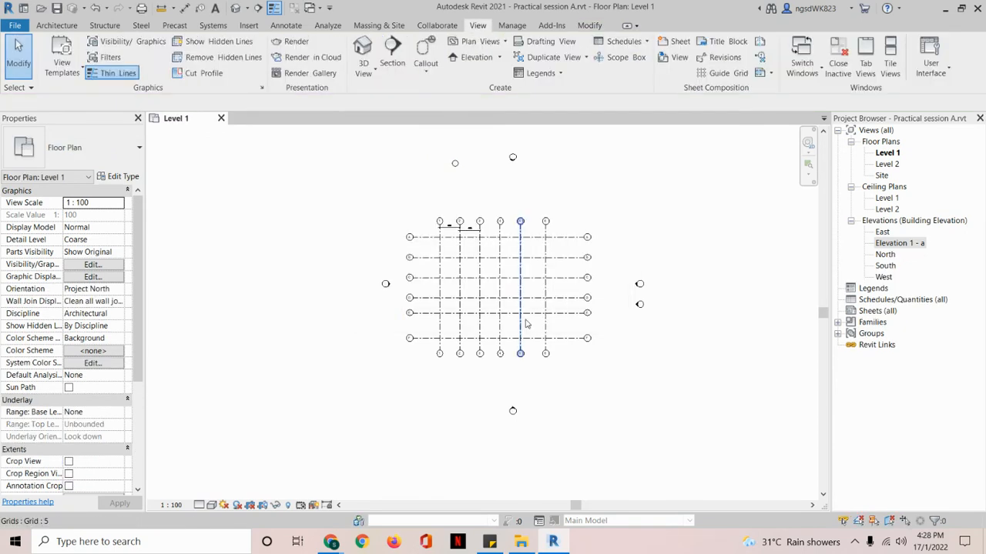
# Step: Turn the empty marker's downward-facing elevation on and off again, accepting removal of its view, and delete the marker
pyautogui.click(454, 164)
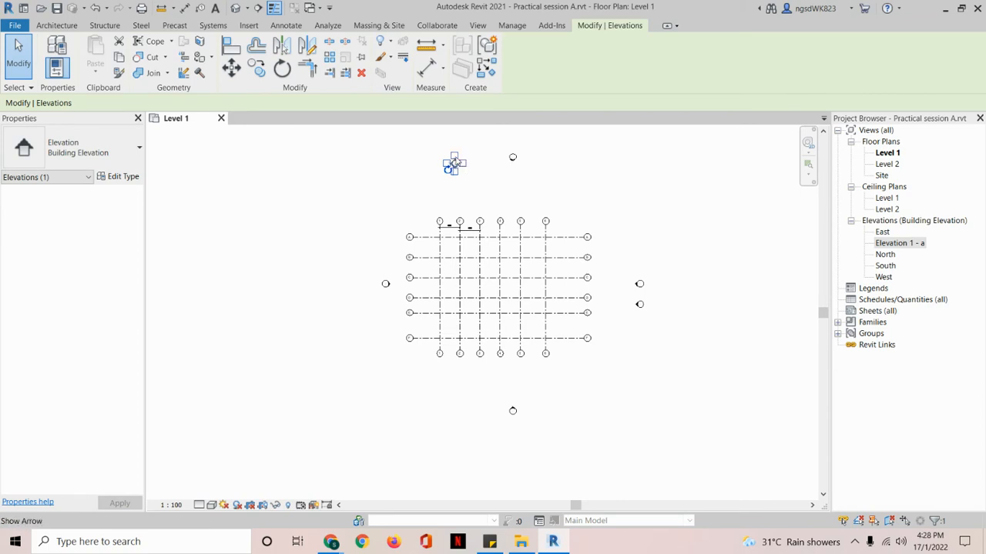
pyautogui.click(454, 174)
pyautogui.click(454, 173)
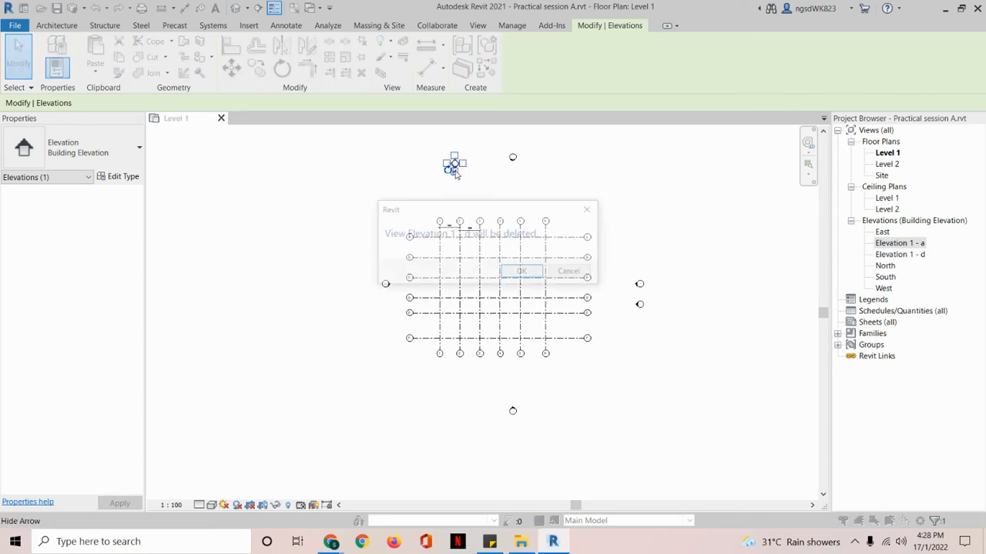
pyautogui.click(534, 274)
pyautogui.press('Delete')
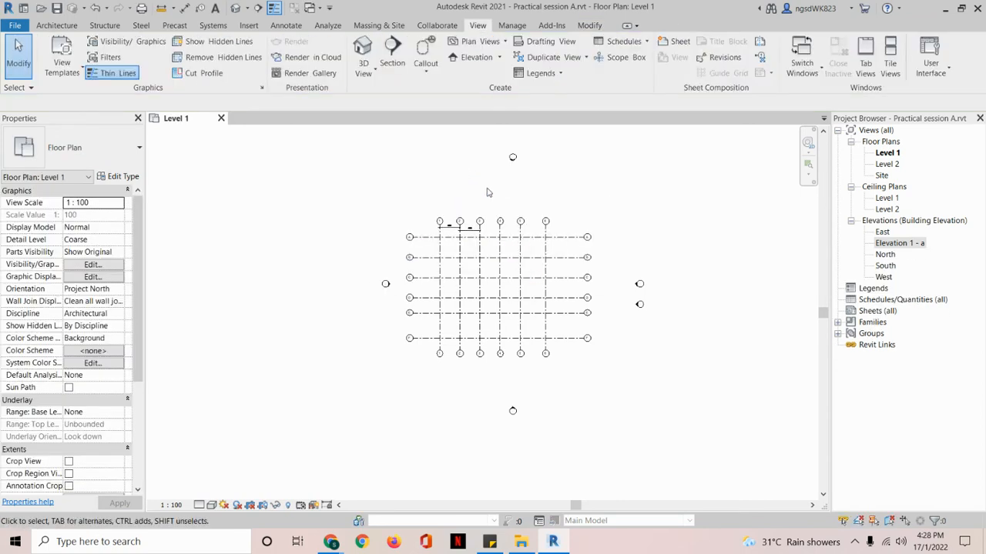
pyautogui.scroll(2, 671, 335)
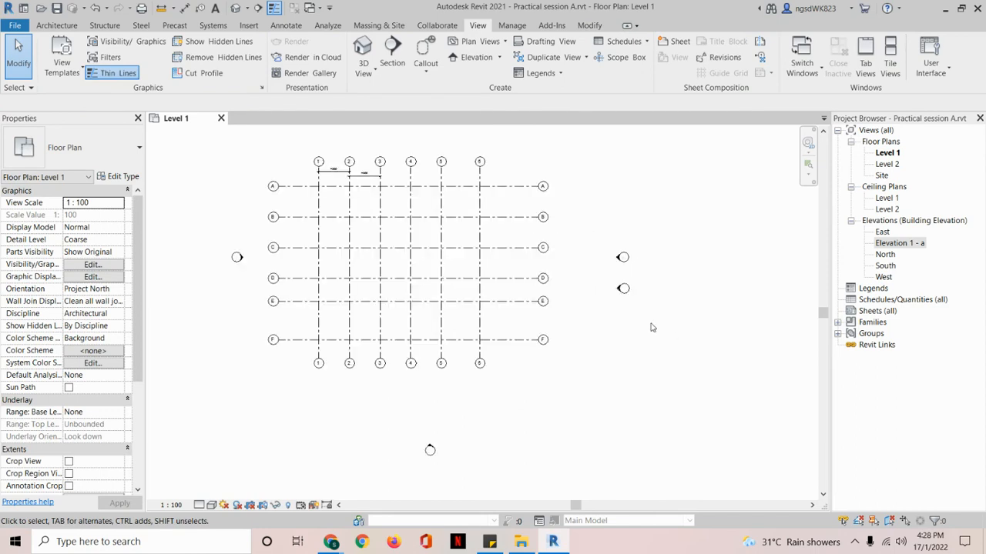
pyautogui.scroll(-1, 651, 328)
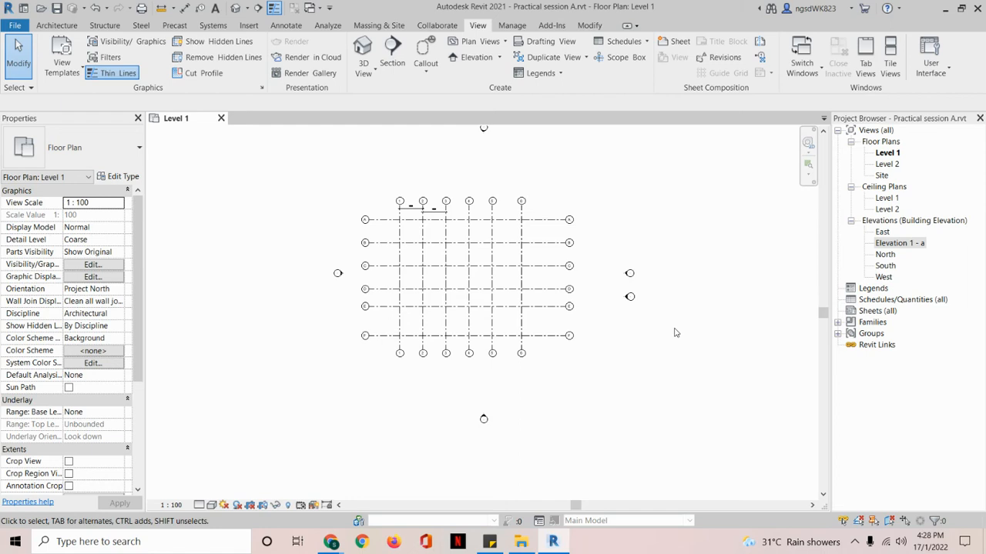
pyautogui.scroll(-2, 675, 333)
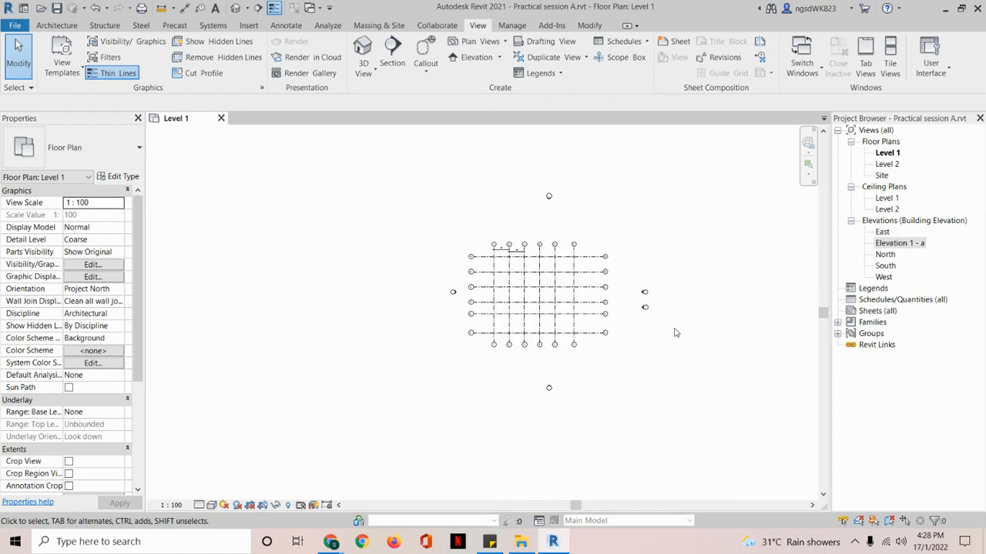
pyautogui.moveTo(610, 355); pyautogui.dragTo(605, 339, button='middle')
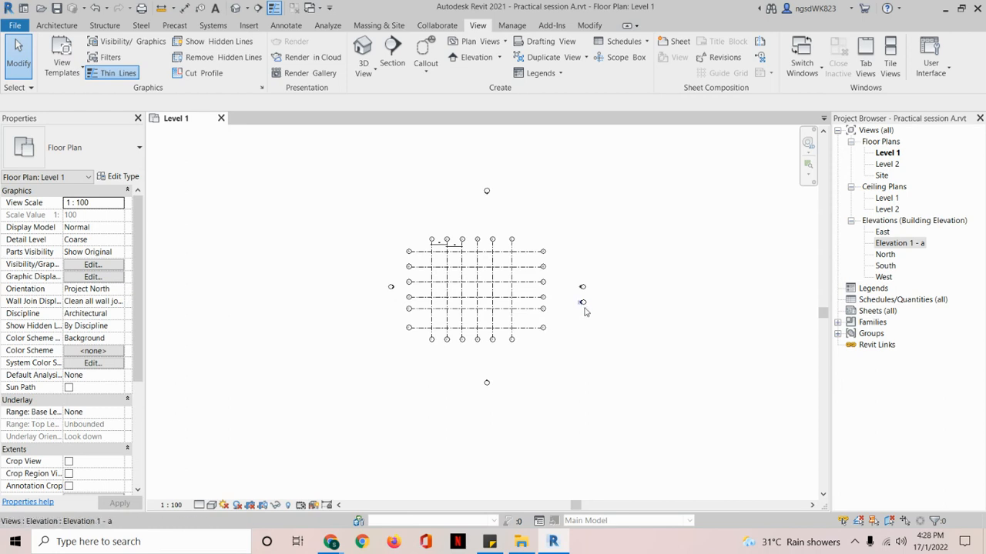
pyautogui.click(918, 245)
pyautogui.rightClick(921, 246)
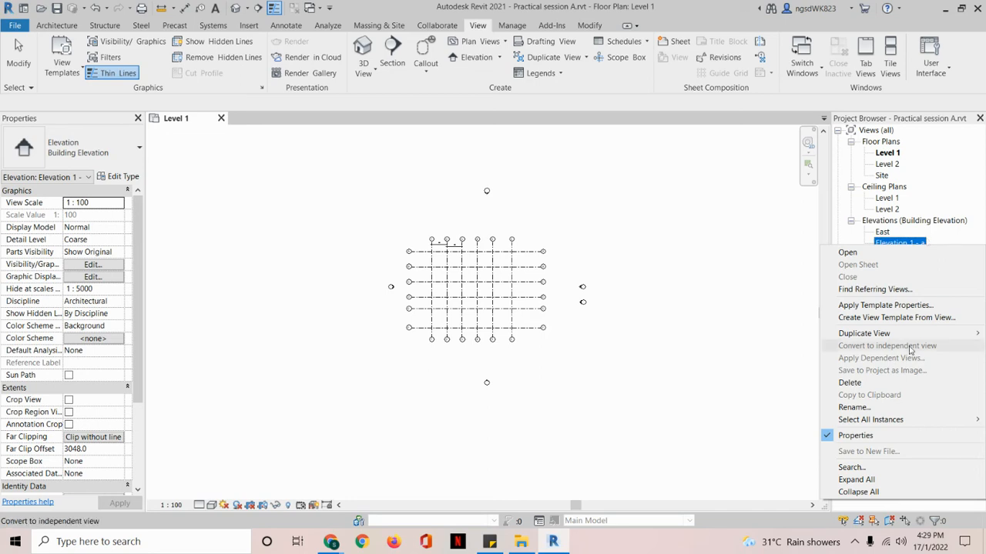
pyautogui.click(764, 322)
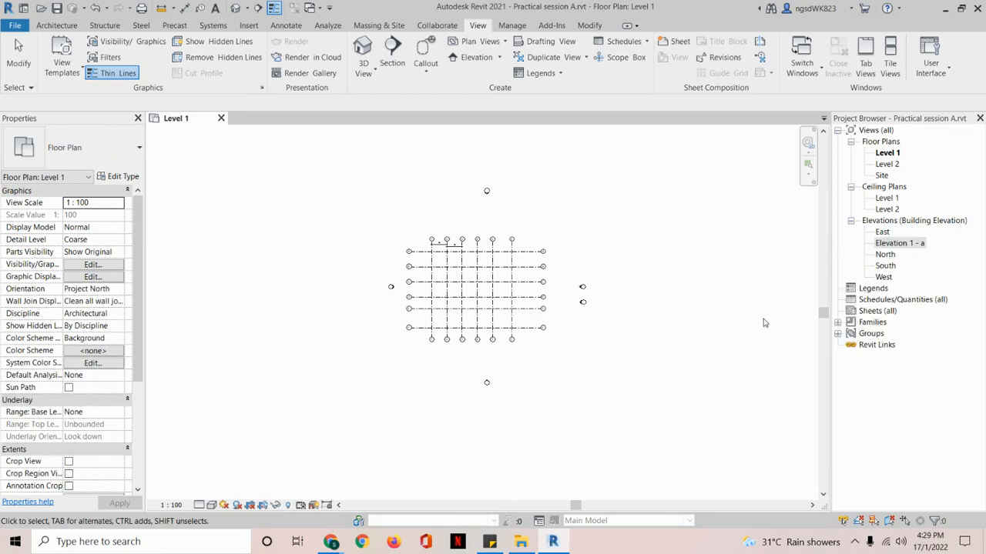
pyautogui.click(915, 245)
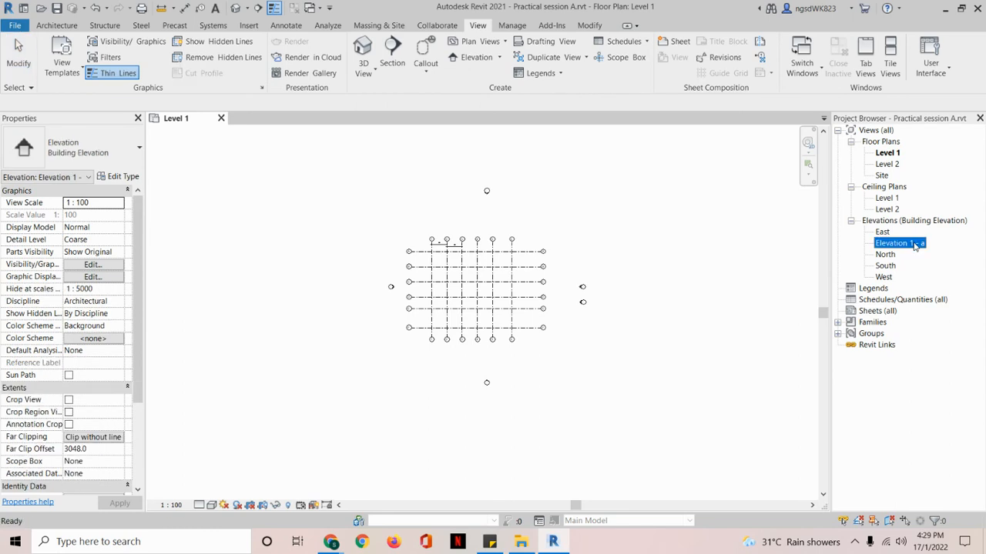
pyautogui.rightClick(915, 245)
pyautogui.click(880, 406)
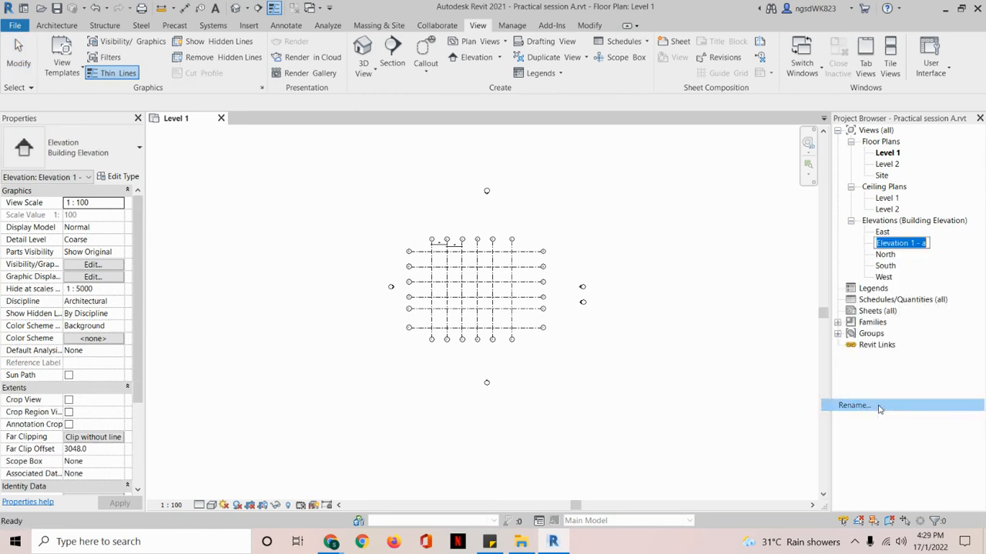
pyautogui.click(722, 293)
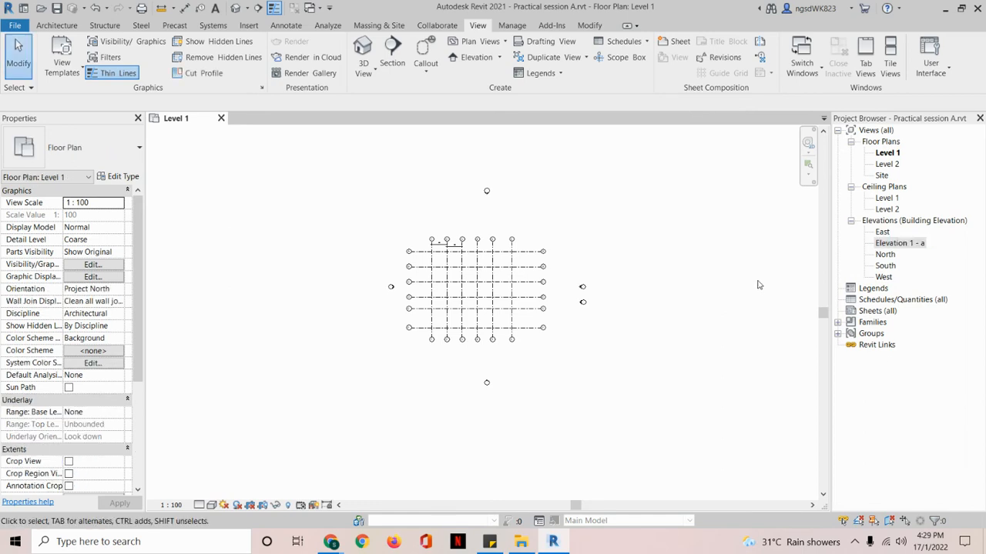
# Step: Rename the building elevation view Elevation 1 - a to East 2
pyautogui.click(898, 244)
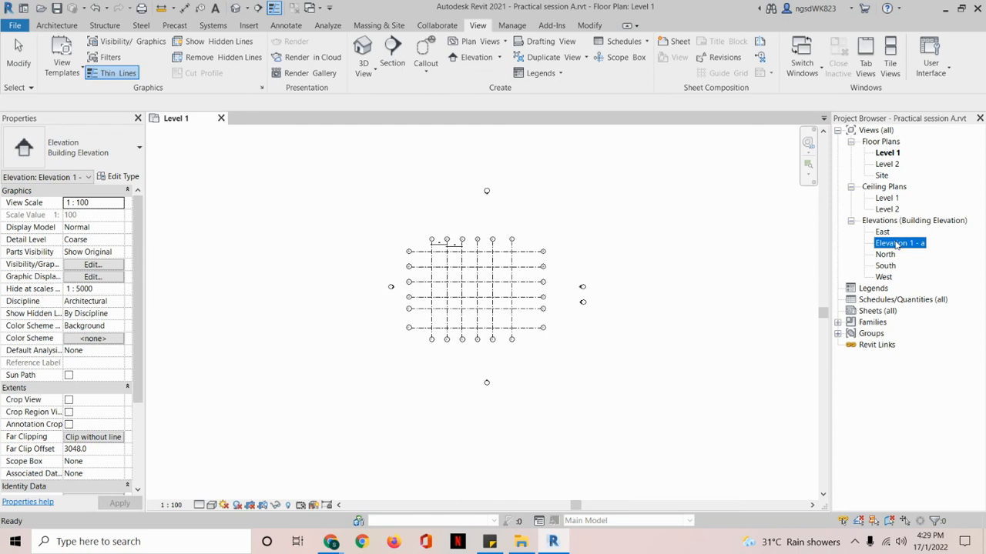
pyautogui.click(897, 245)
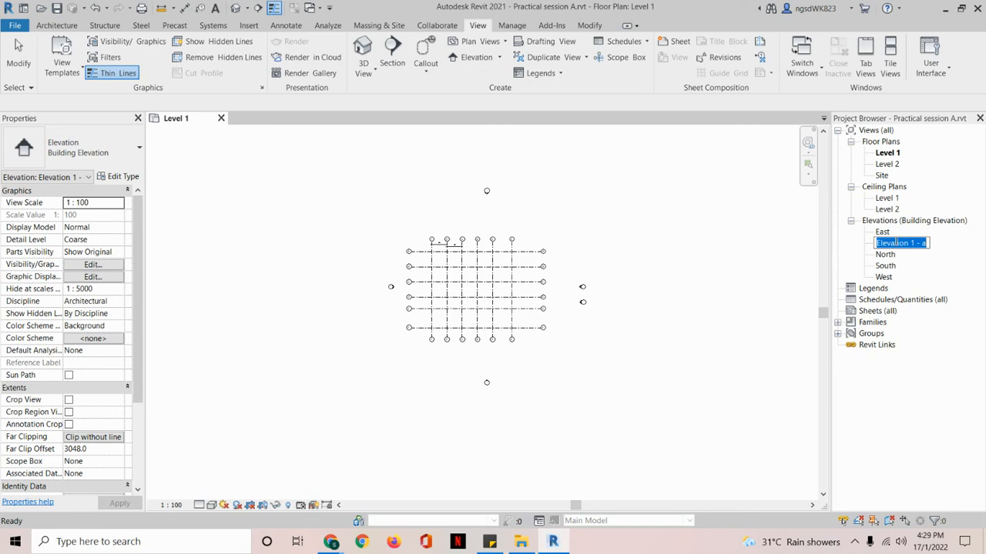
pyautogui.write('East 2')
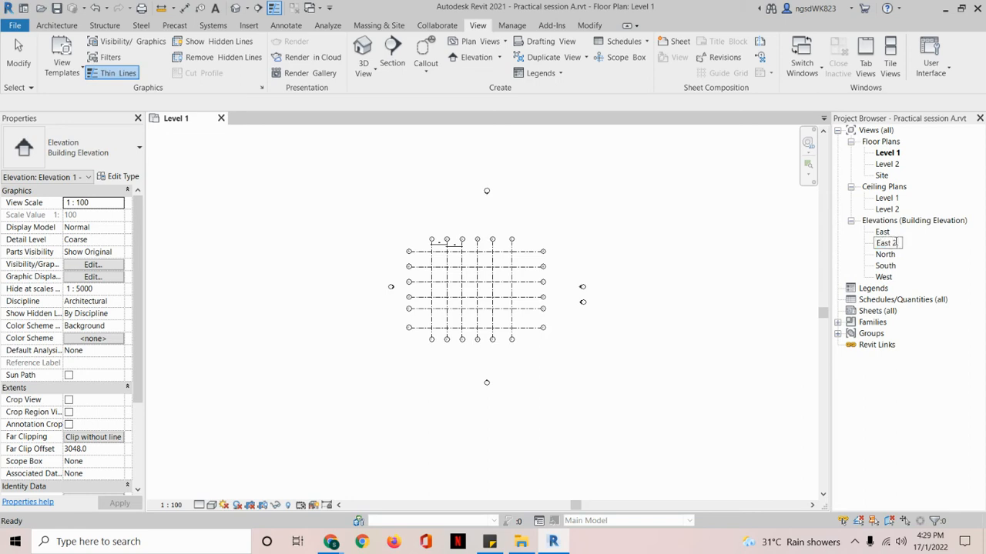
pyautogui.click(720, 282)
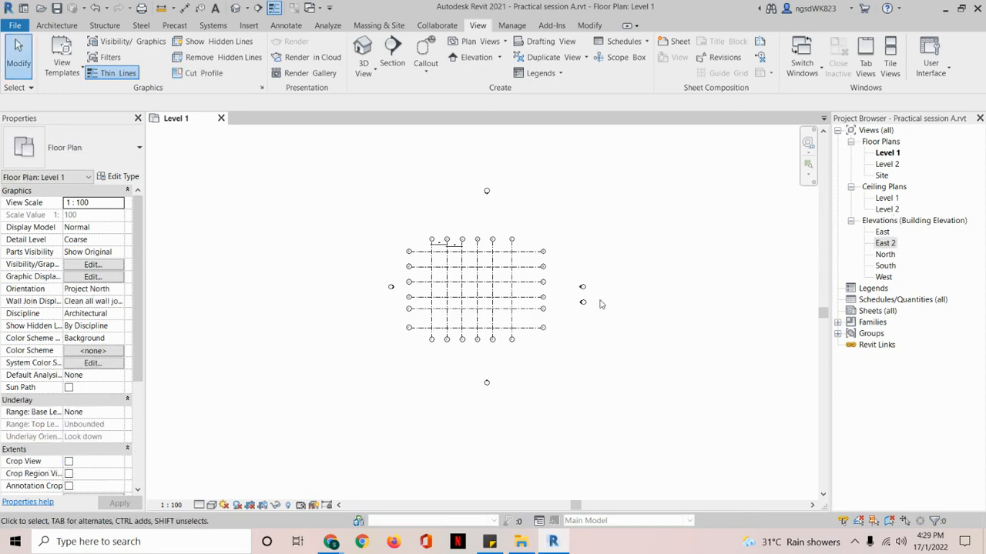
pyautogui.scroll(4, 602, 305)
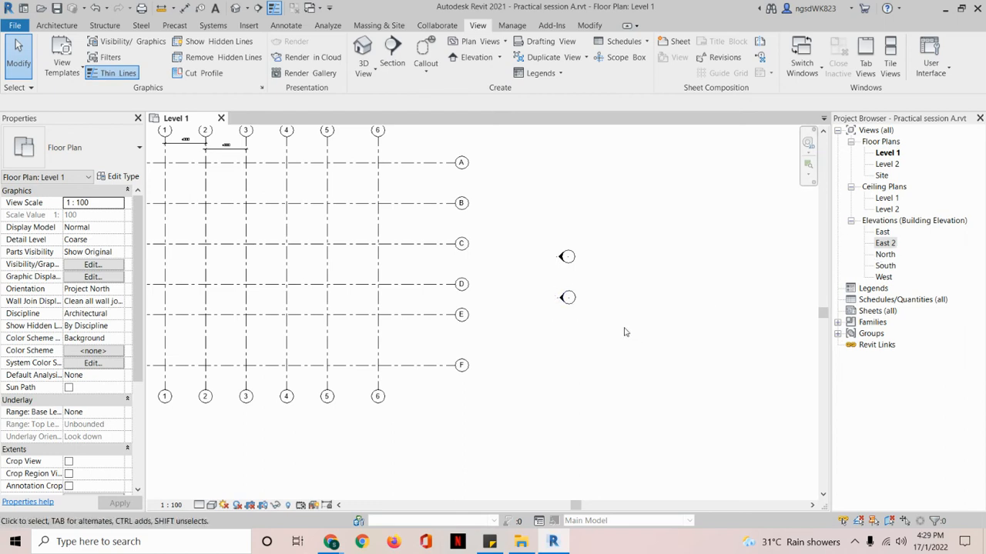
pyautogui.scroll(-2, 628, 333)
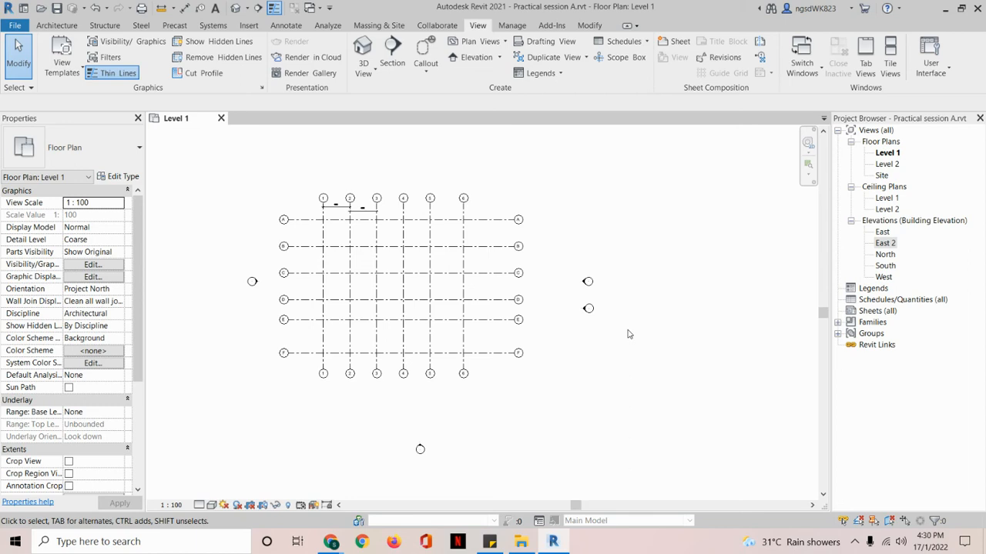
pyautogui.scroll(2, 608, 352)
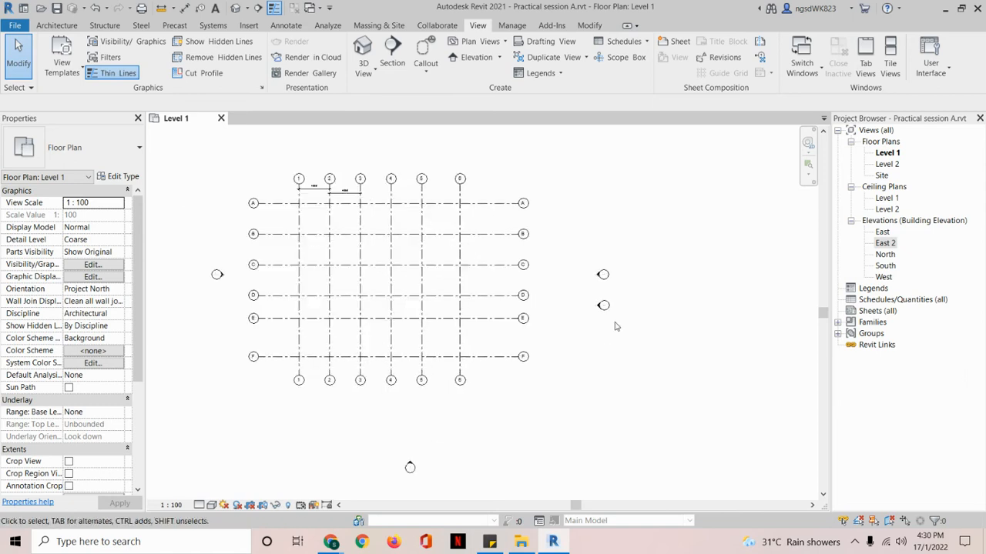
pyautogui.scroll(-2, 614, 327)
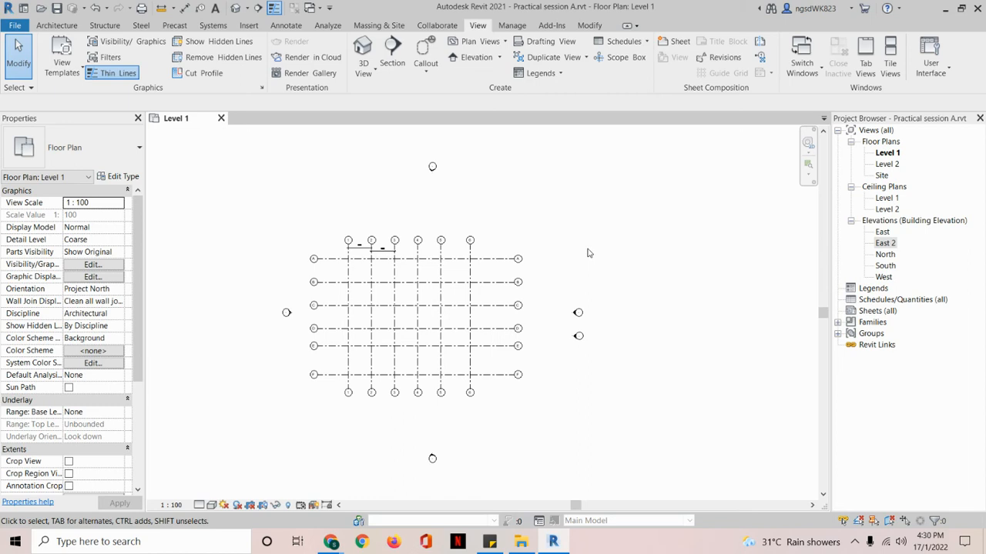
pyautogui.moveTo(588, 253); pyautogui.dragTo(611, 239, button='middle')
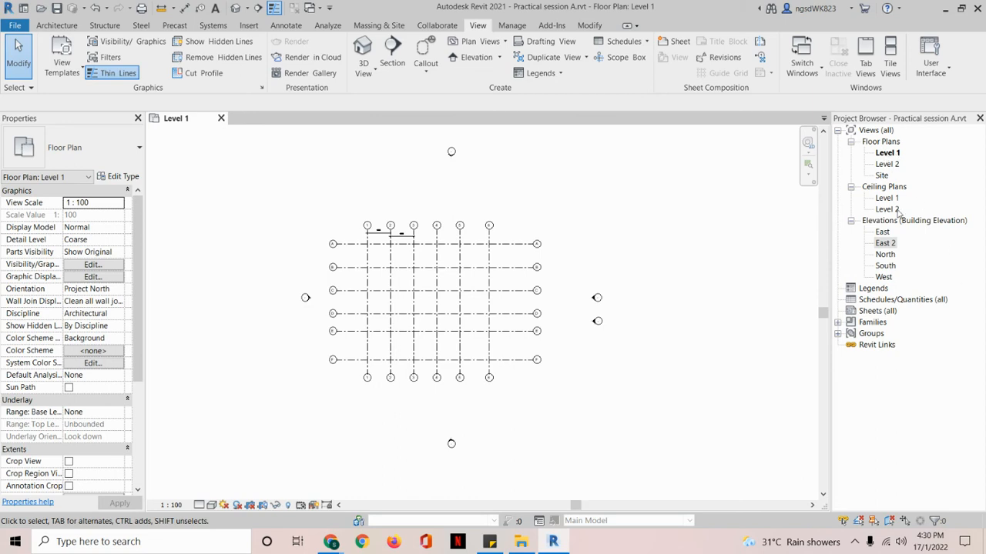
# Step: Open the East elevation view and the East 2 elevation view to compare what each one displays
pyautogui.click(882, 233)
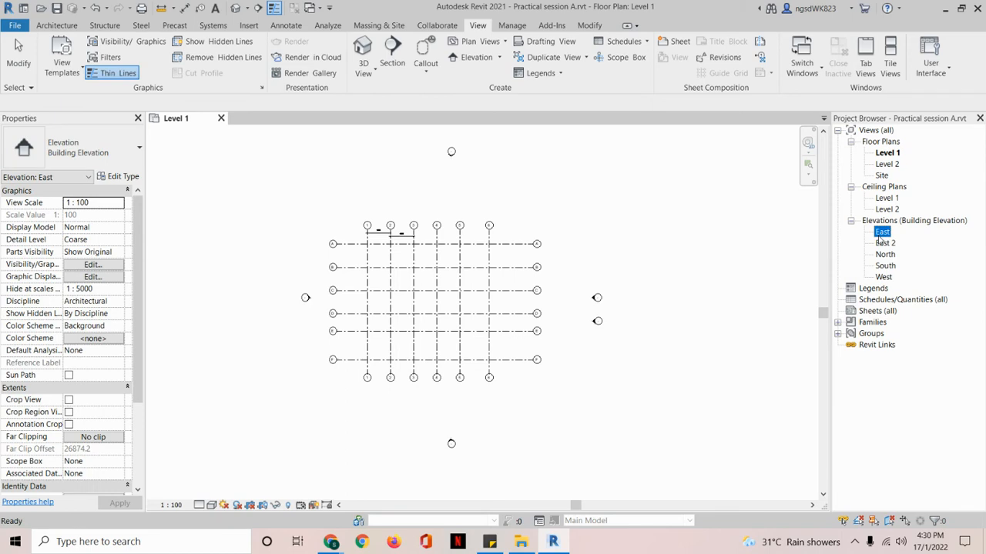
pyautogui.doubleClick(881, 233)
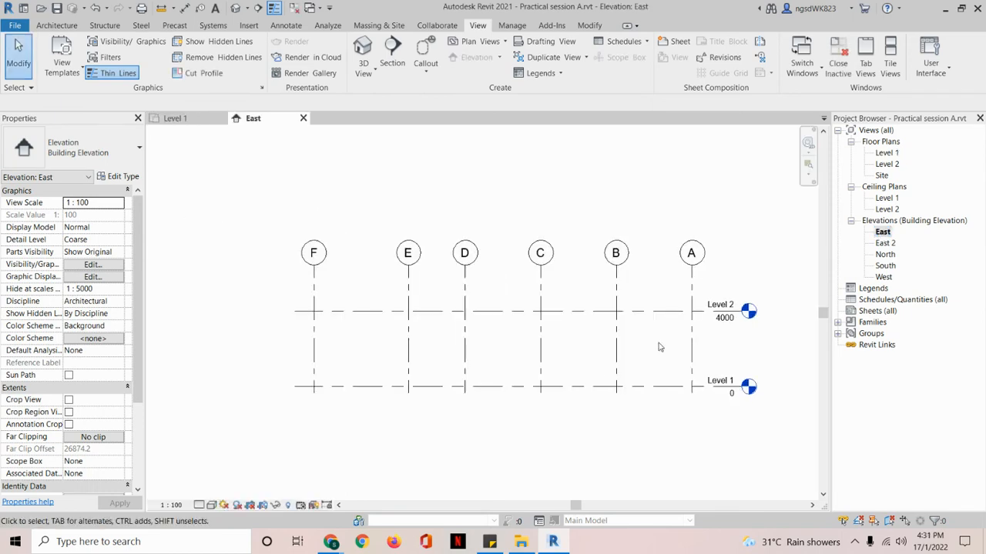
pyautogui.scroll(-1, 659, 345)
pyautogui.moveTo(767, 305); pyautogui.dragTo(728, 301, button='middle')
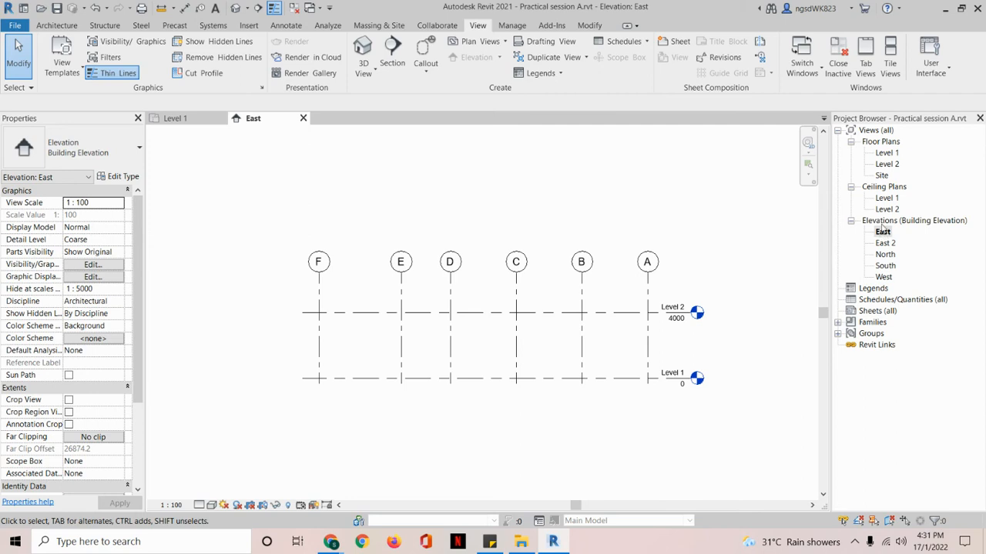
pyautogui.click(890, 244)
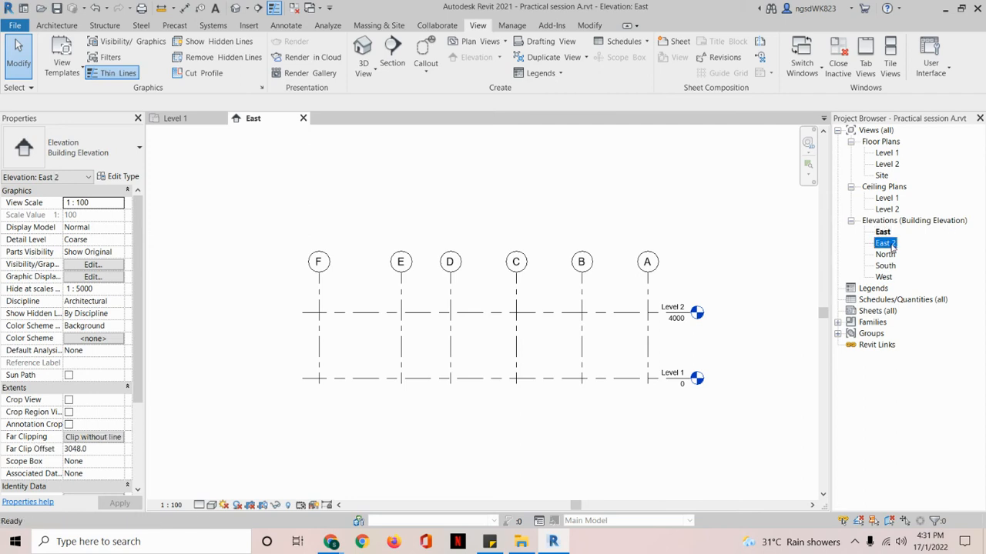
pyautogui.doubleClick(891, 244)
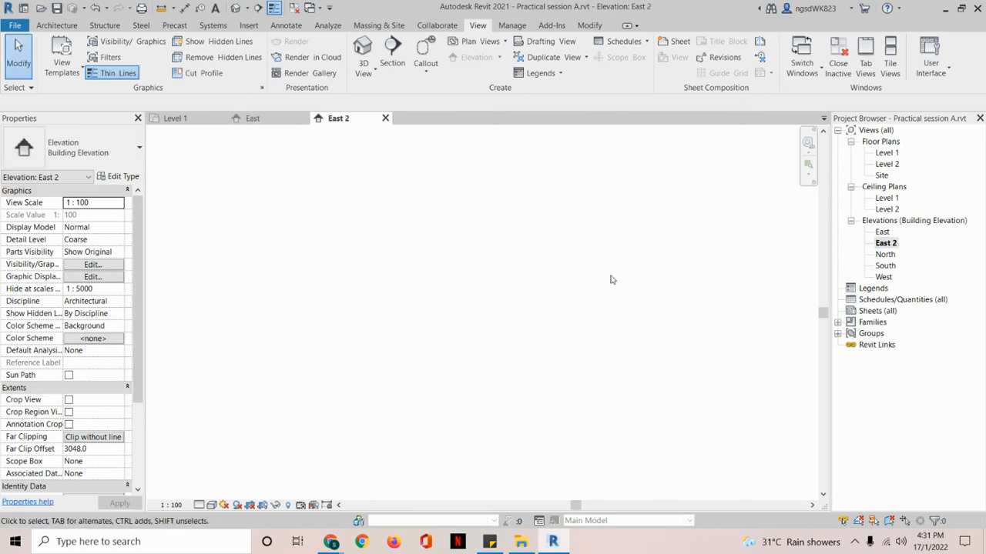
# Step: Return to the Level 1 floor plan and extend East 2's far clip offset across the grid to about 49370
pyautogui.click(183, 121)
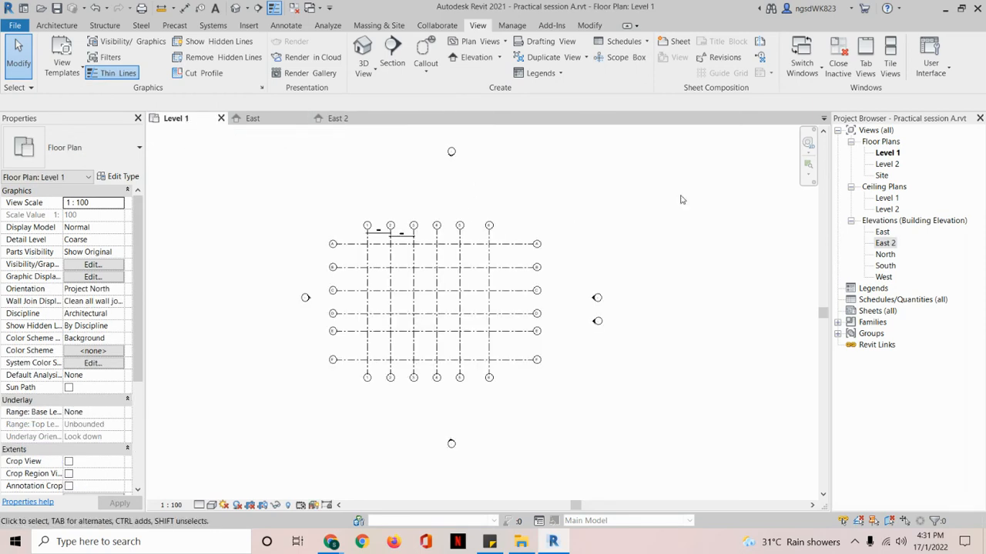
pyautogui.scroll(2, 570, 287)
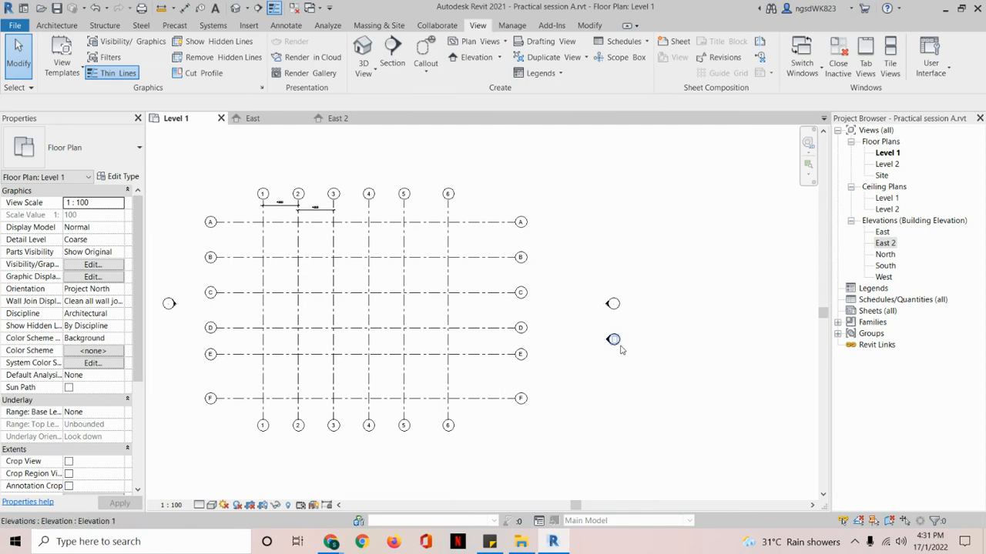
pyautogui.click(890, 155)
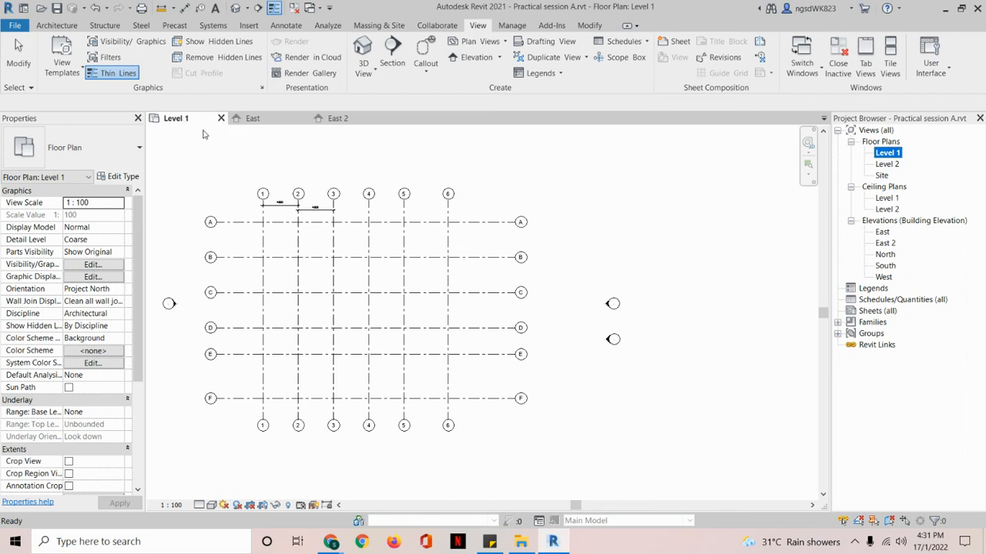
pyautogui.click(612, 340)
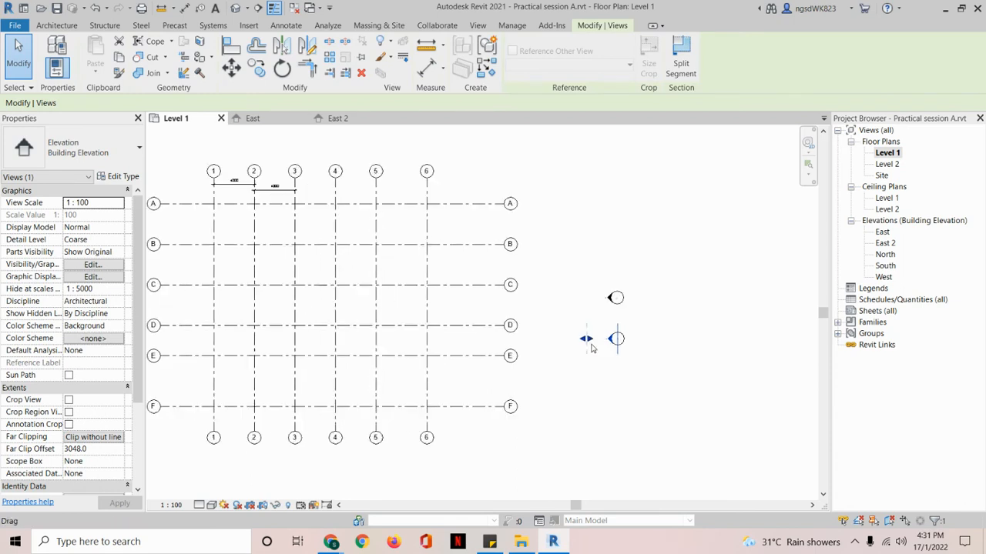
pyautogui.scroll(4, 590, 347)
pyautogui.moveTo(604, 286)
pyautogui.mouseDown()
pyautogui.moveTo(582, 278)
pyautogui.moveTo(538, 368)
pyautogui.moveTo(597, 377)
pyautogui.moveTo(594, 283)
pyautogui.mouseUp()
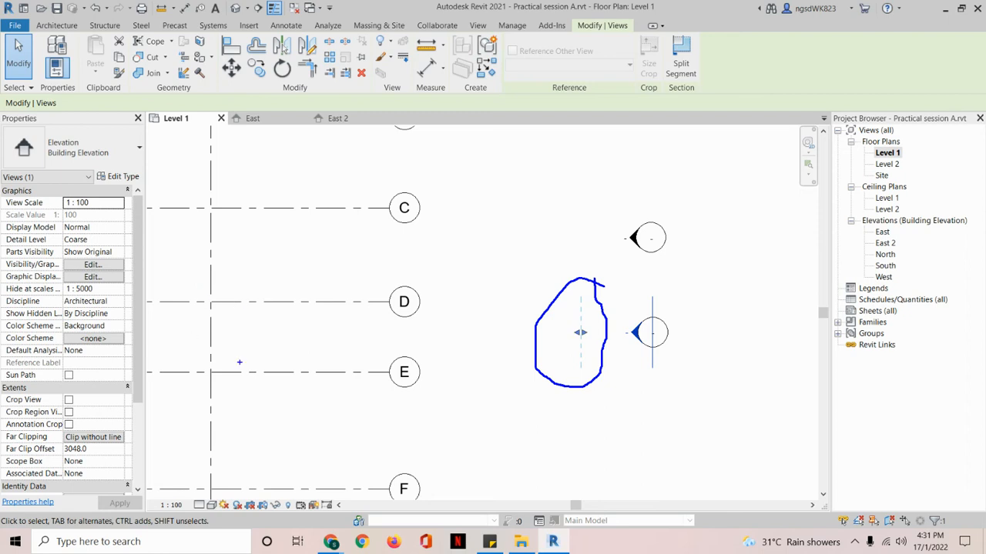
pyautogui.scroll(-6, 477, 334)
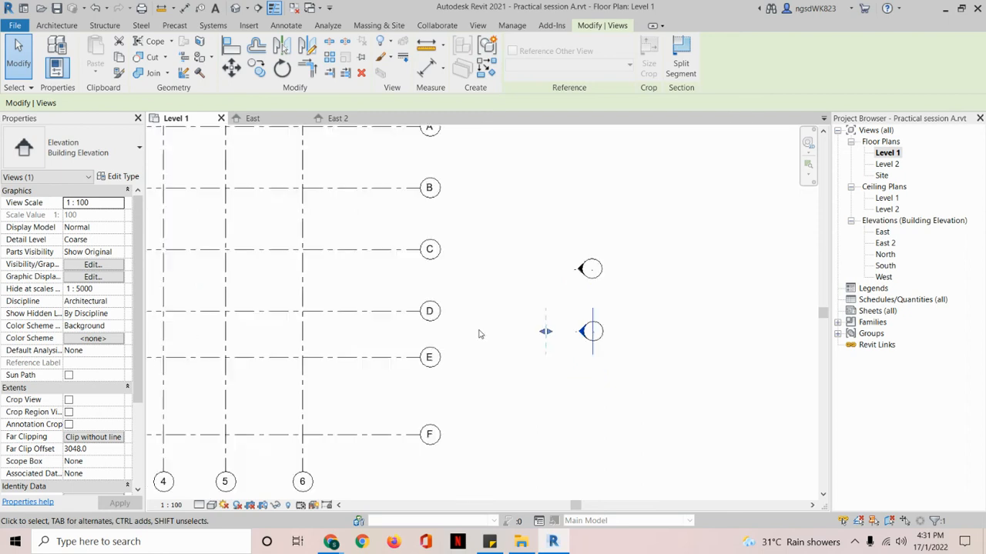
pyautogui.moveTo(500, 331); pyautogui.dragTo(264, 336)
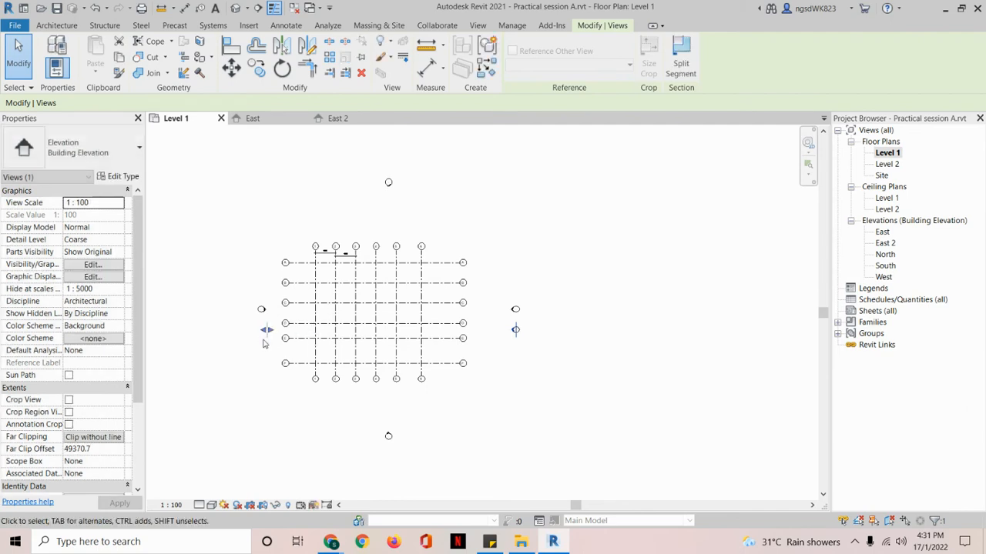
# Step: Examine the East elevation's view line on the plan, and open the East 2 elevation to check its display
pyautogui.click(512, 311)
pyautogui.scroll(-4, 531, 342)
pyautogui.scroll(3, 531, 342)
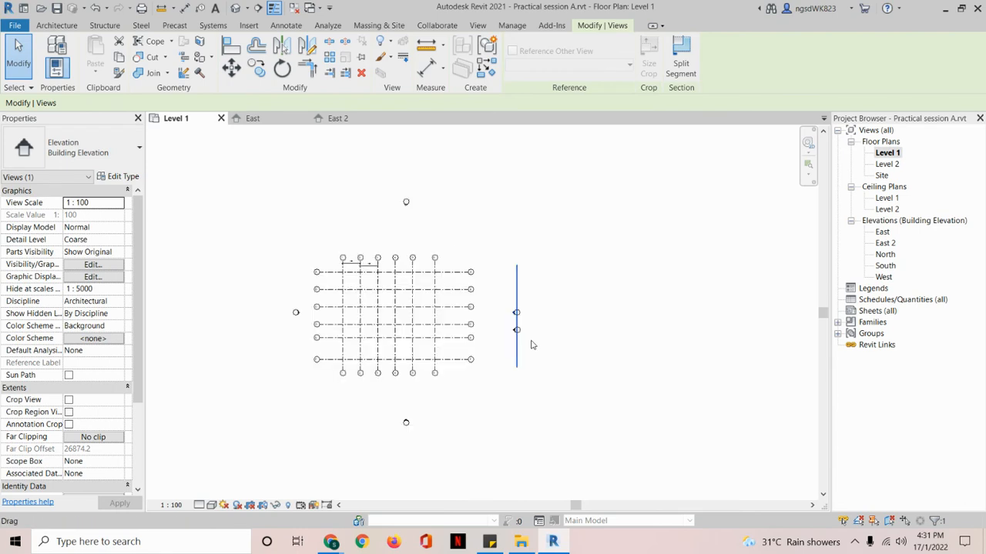
pyautogui.moveTo(531, 342); pyautogui.dragTo(531, 344)
pyautogui.scroll(2, 471, 351)
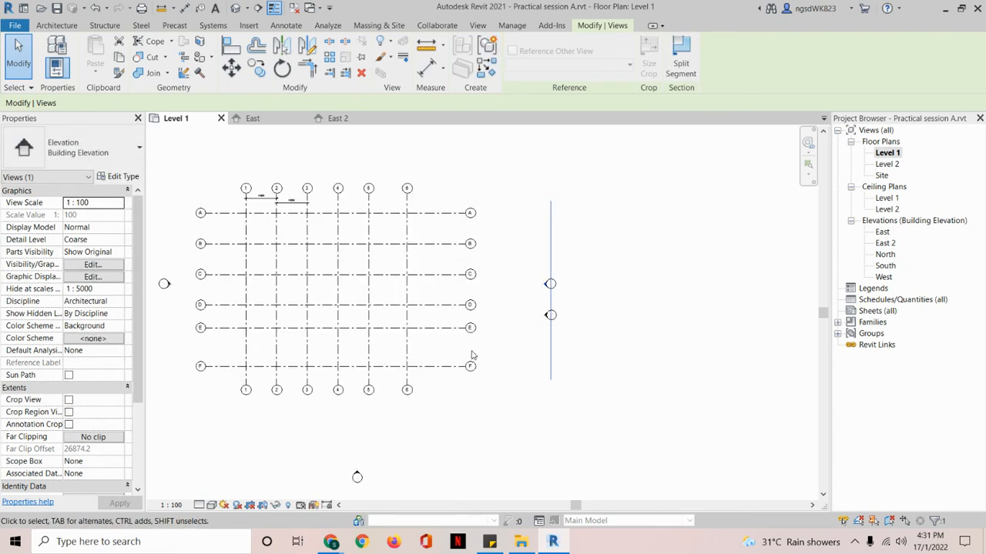
pyautogui.doubleClick(886, 244)
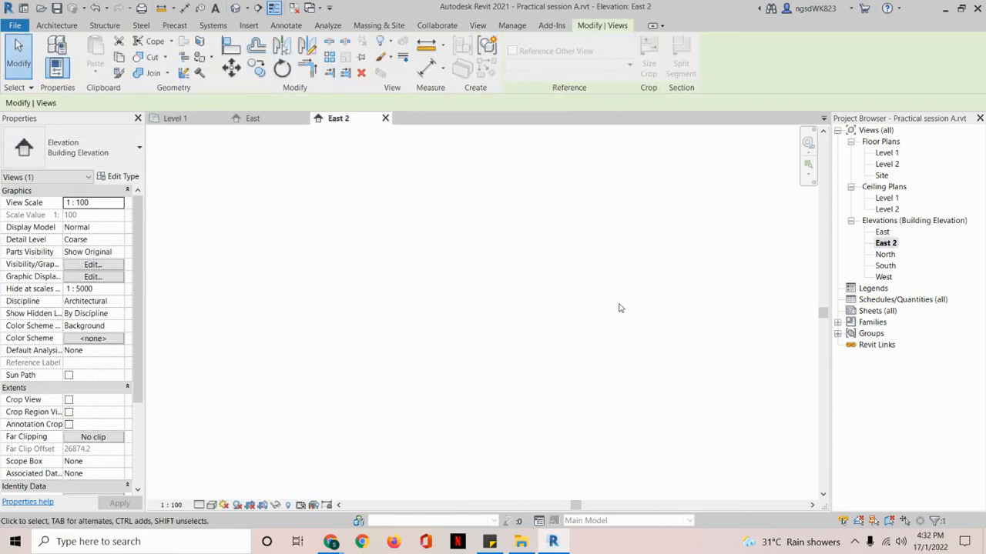
pyautogui.click(892, 245)
# Step: On the Level 1 plan, extend East 2's far clip offset to about 50990, and reopen the East 2 elevation
pyautogui.doubleClick(892, 154)
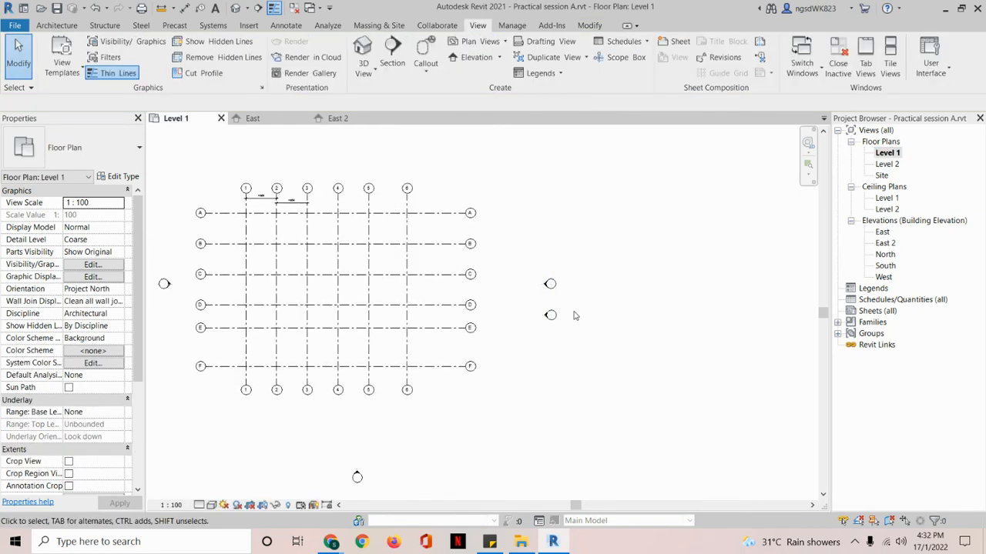
pyautogui.click(553, 316)
pyautogui.scroll(-3, 468, 364)
pyautogui.scroll(2, 259, 355)
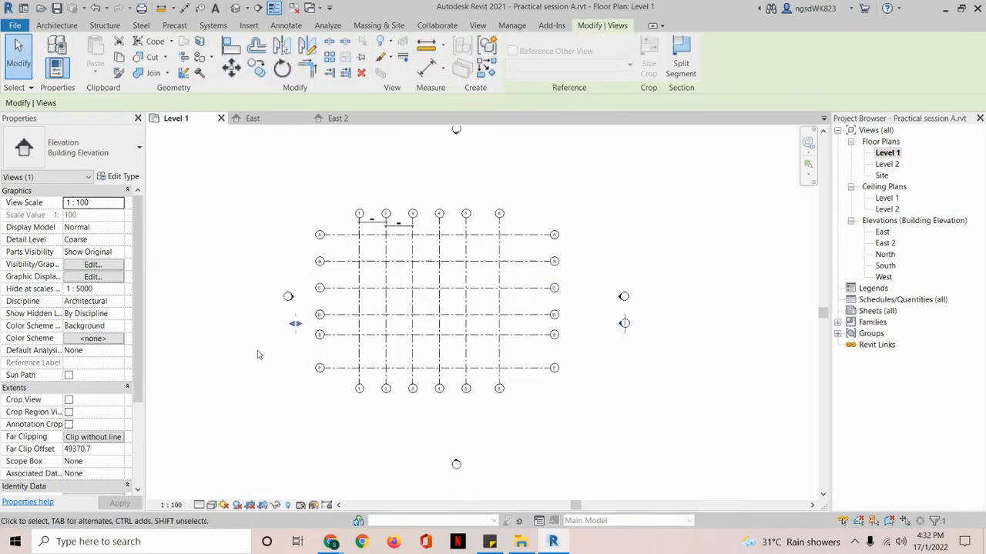
pyautogui.scroll(3, 259, 350)
pyautogui.moveTo(315, 310); pyautogui.dragTo(300, 311)
pyautogui.press('Escape')
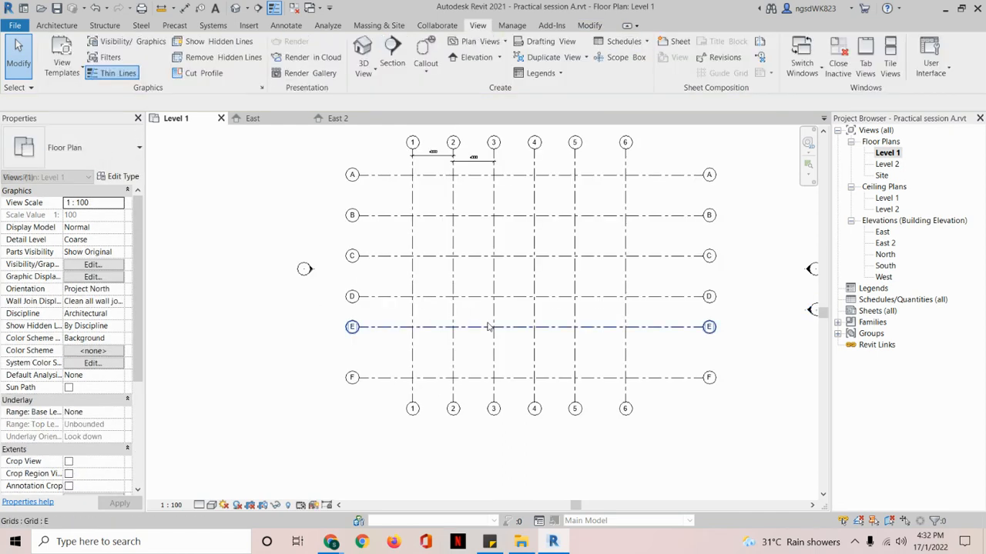
pyautogui.doubleClick(885, 243)
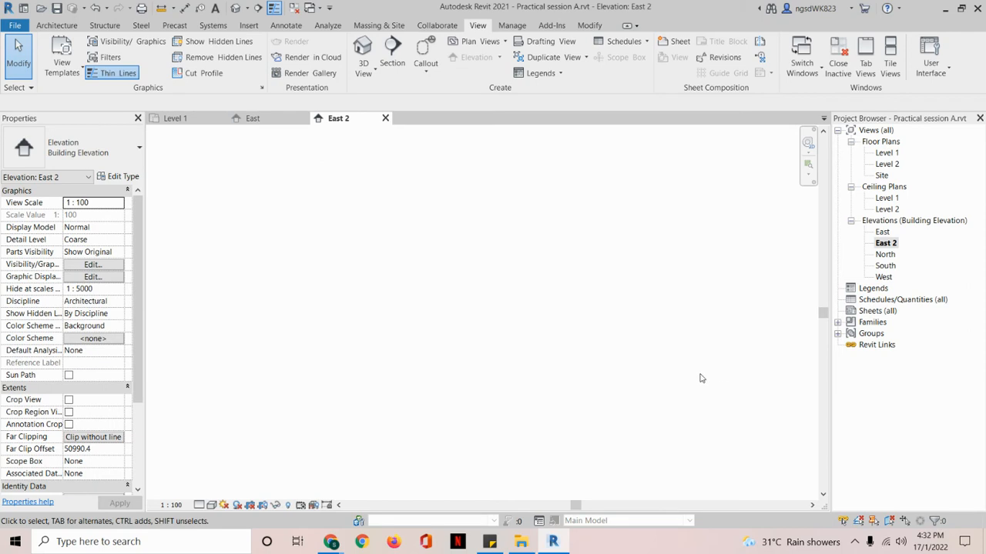
# Step: On the Level 1 plan, shorten East 2's far clip offset to about 46435, check the East 2 elevation, and close it
pyautogui.doubleClick(886, 153)
pyautogui.click(781, 314)
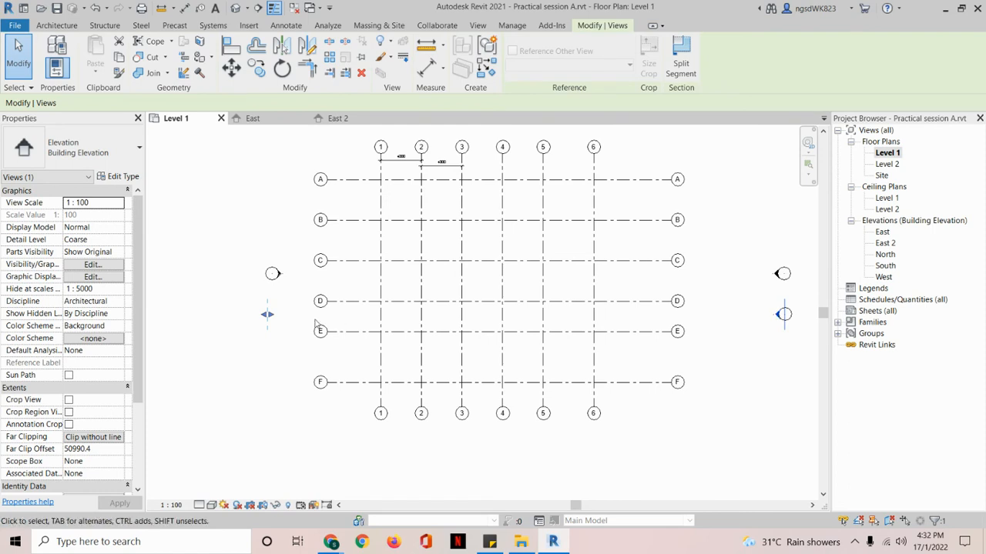
pyautogui.moveTo(267, 314)
pyautogui.mouseDown()
pyautogui.moveTo(341, 315)
pyautogui.moveTo(315, 320)
pyautogui.mouseUp()
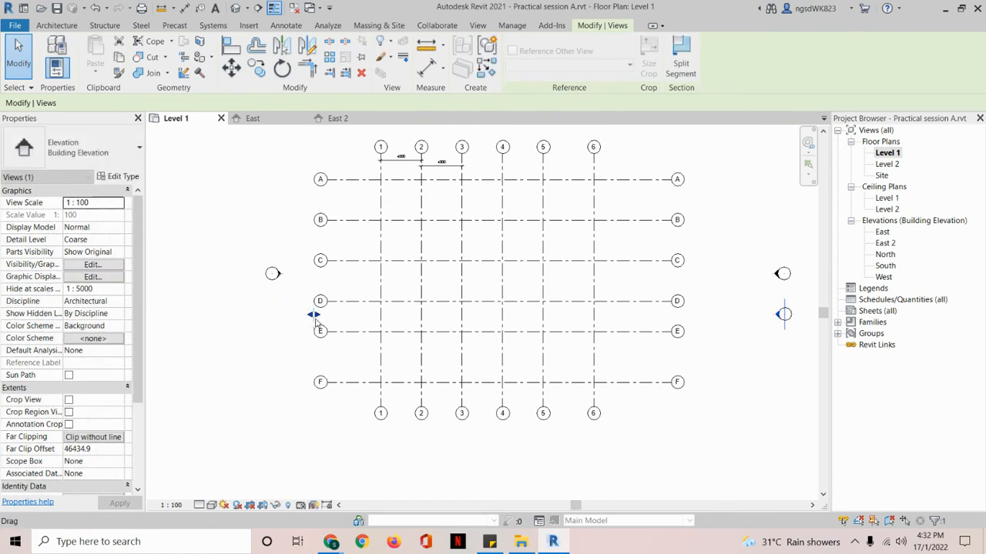
pyautogui.doubleClick(885, 244)
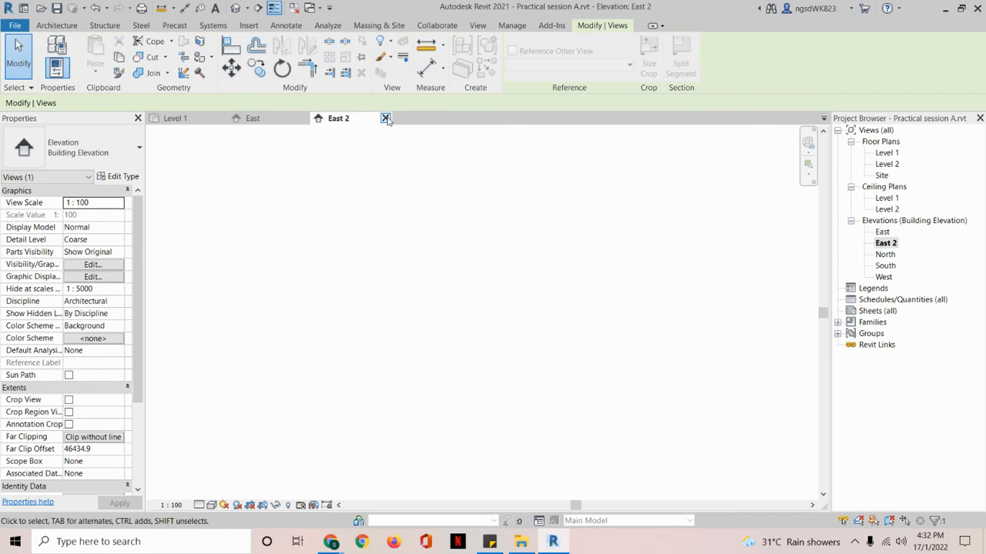
pyautogui.click(385, 118)
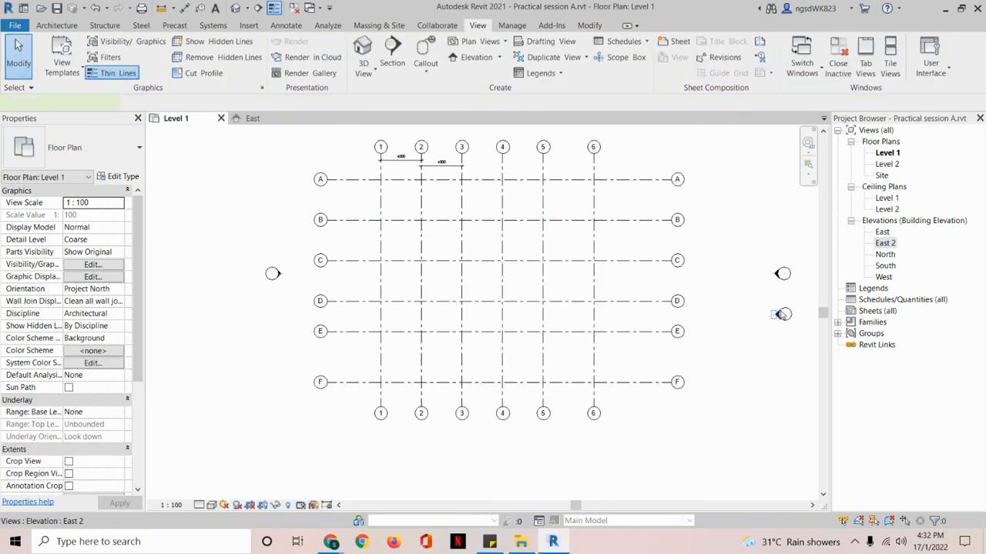
# Step: Delete the East 2 elevation view and its leftover marker from the Level 1 plan
pyautogui.click(782, 315)
pyautogui.press('Delete')
pyautogui.click(530, 311)
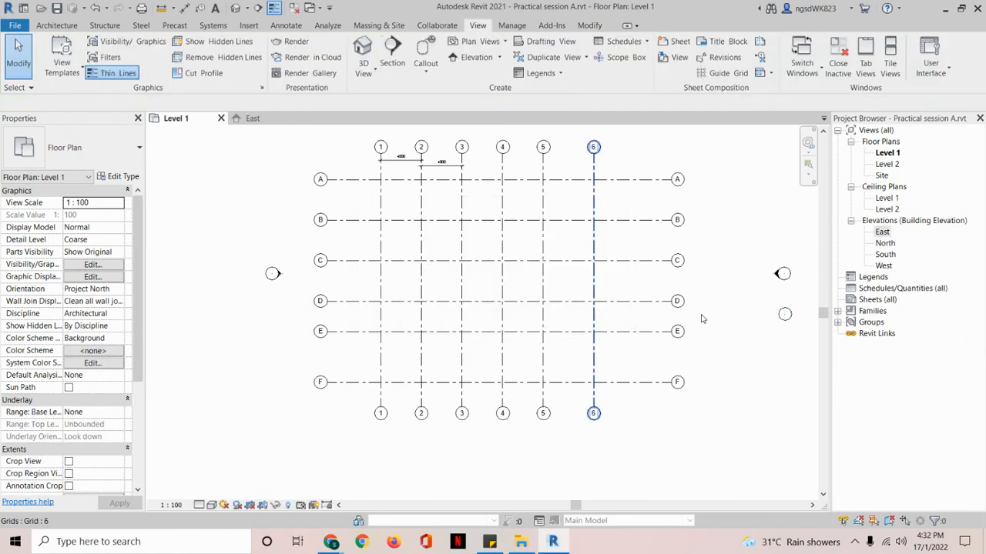
pyautogui.click(789, 318)
pyautogui.press('Delete')
pyautogui.scroll(-1, 737, 365)
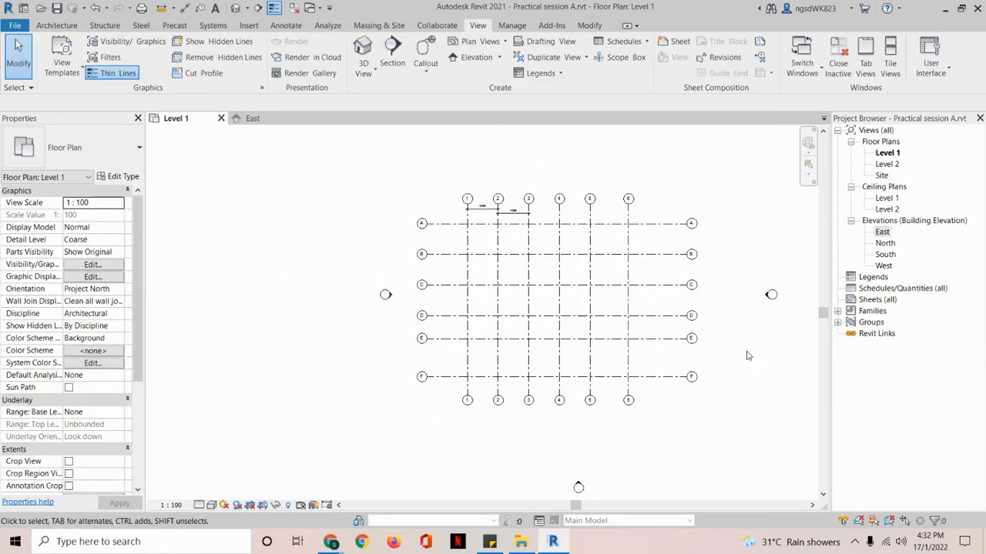
# Step: Place a building elevation facing the grid just below the East marker, and extend its far clip offset across the grid to about 47697
pyautogui.moveTo(748, 354); pyautogui.dragTo(593, 321, button='middle')
pyautogui.click(475, 58)
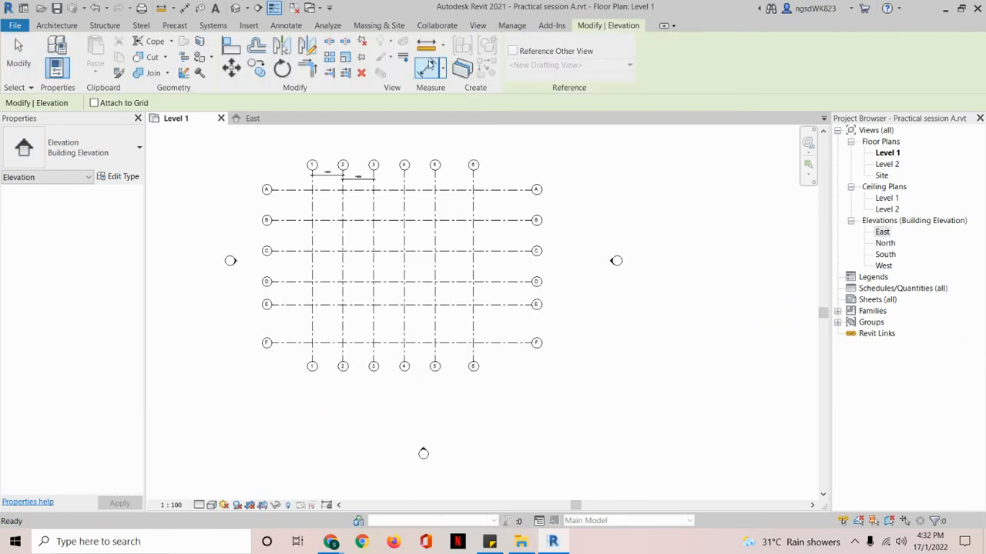
pyautogui.click(614, 302)
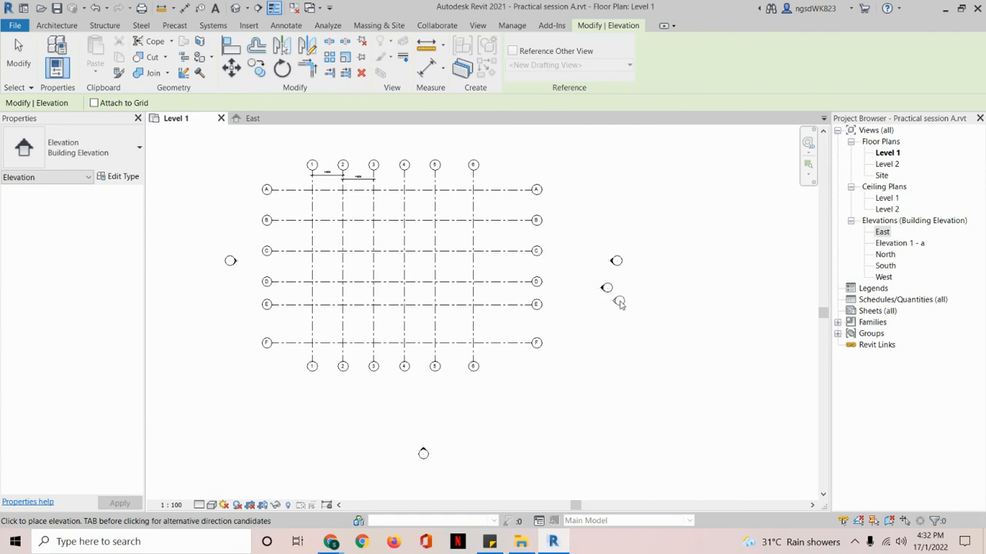
pyautogui.press('Escape')
pyautogui.click(582, 289)
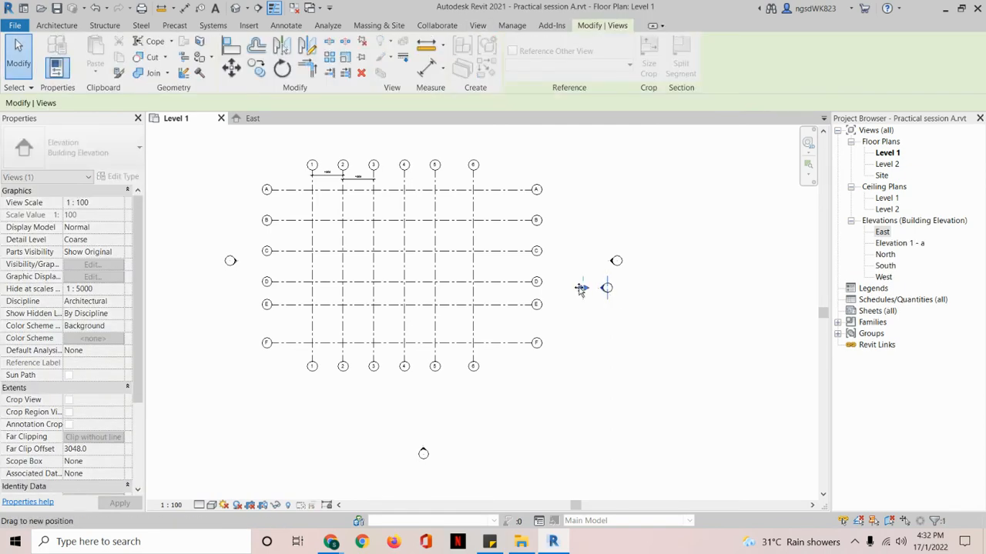
# Step: Open the newly placed elevation view to check that it displays the grids and levels
pyautogui.click(916, 245)
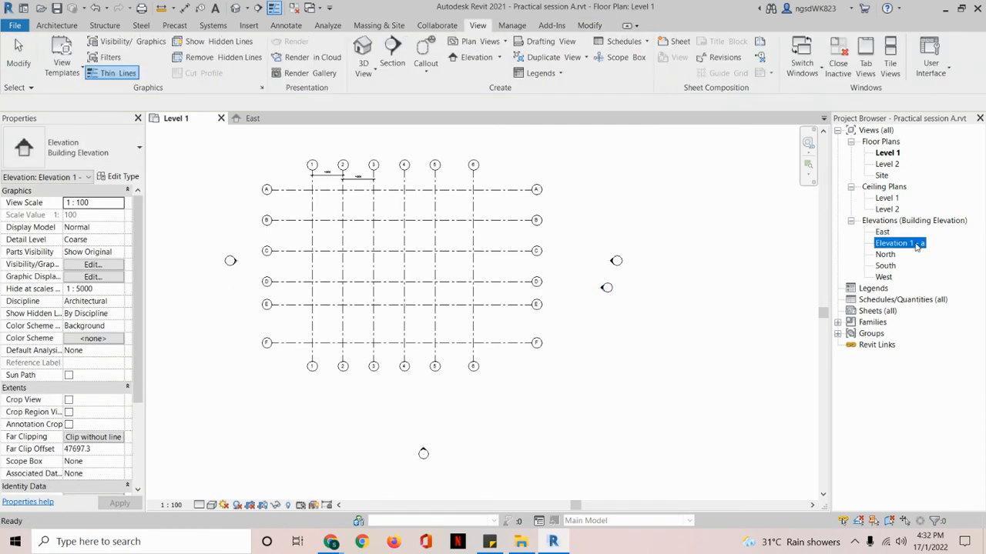
pyautogui.doubleClick(916, 245)
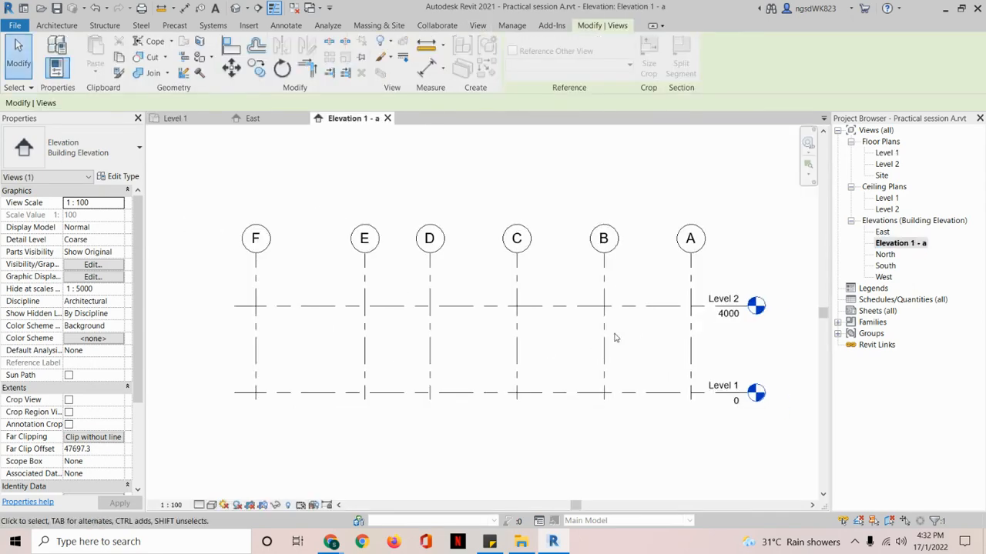
pyautogui.scroll(-2, 615, 337)
pyautogui.scroll(1, 615, 338)
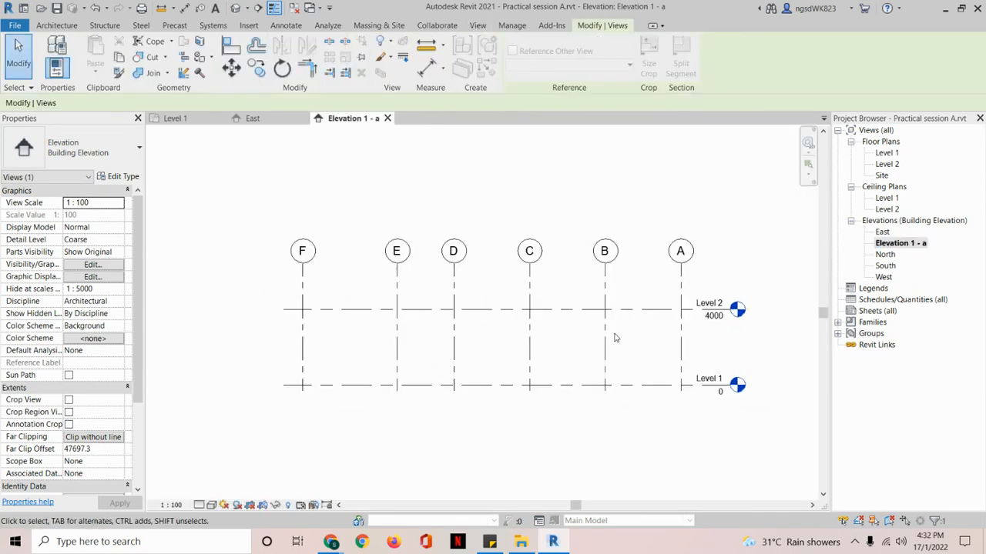
# Step: Rename the new elevation view as East 2
pyautogui.rightClick(896, 244)
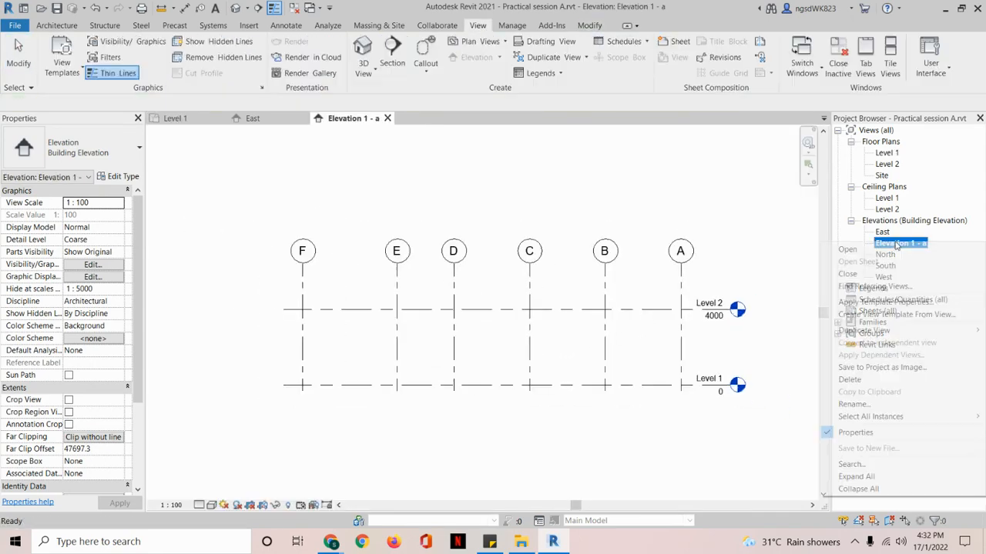
pyautogui.click(853, 404)
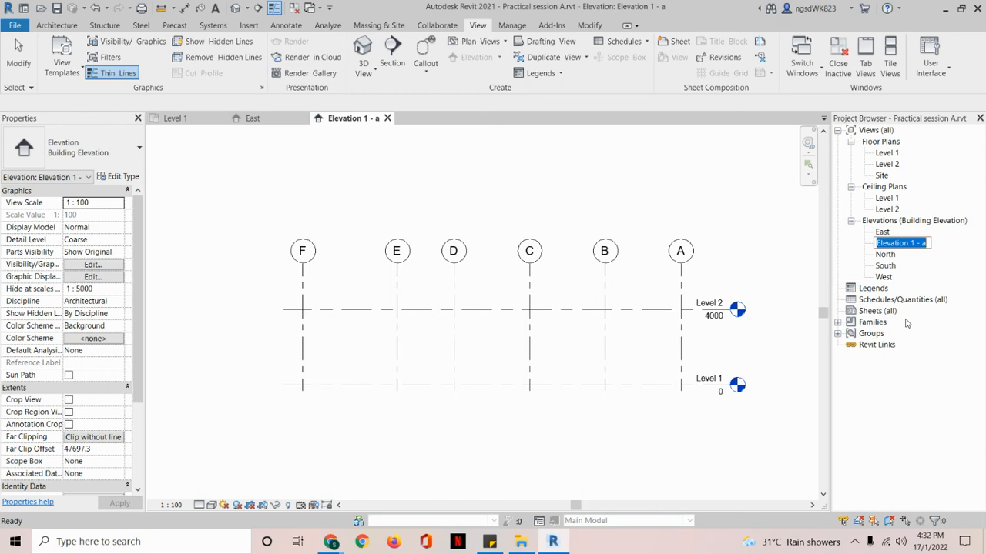
pyautogui.write('East 2')
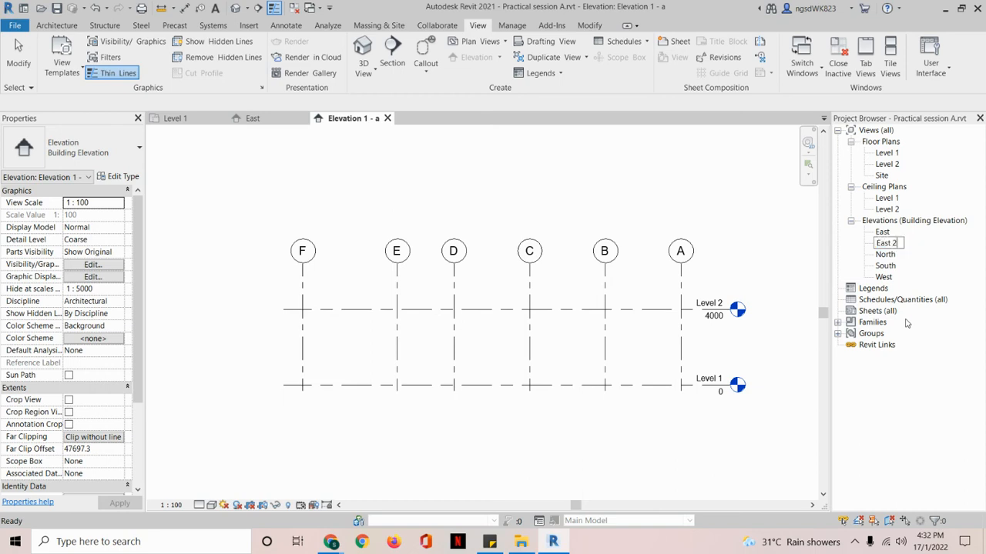
pyautogui.press('Return')
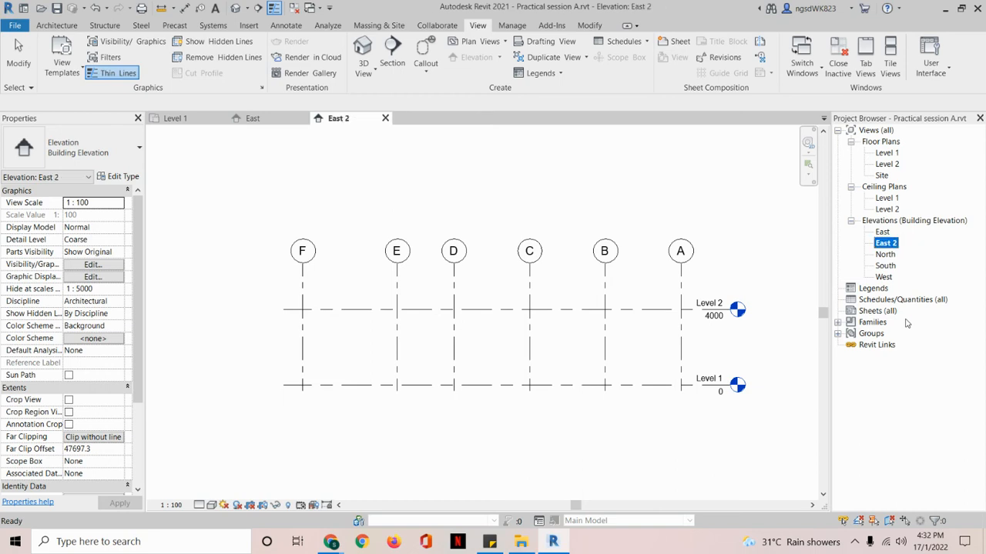
# Step: Switch between the East and East 2 elevation views to compare their displays
pyautogui.click(255, 120)
pyautogui.click(334, 120)
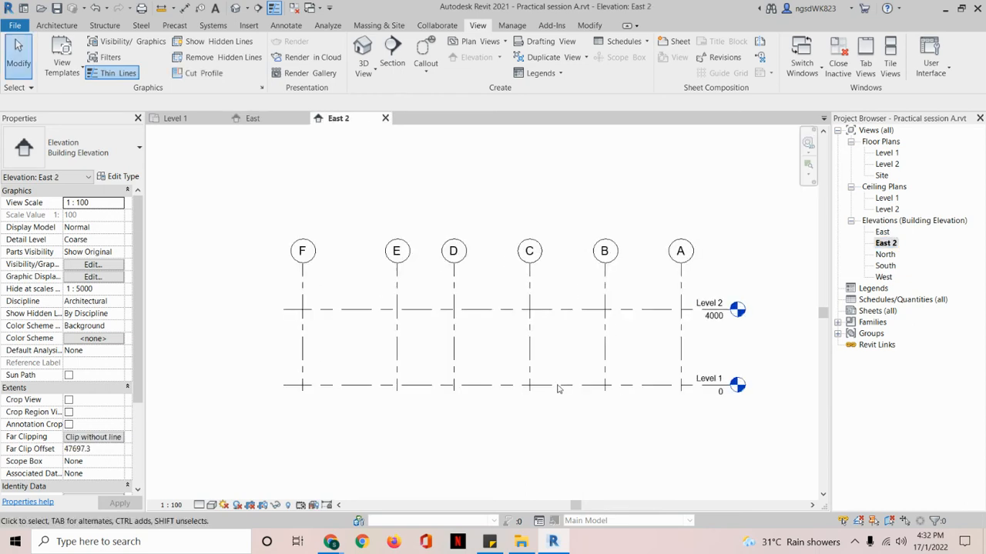
pyautogui.click(254, 119)
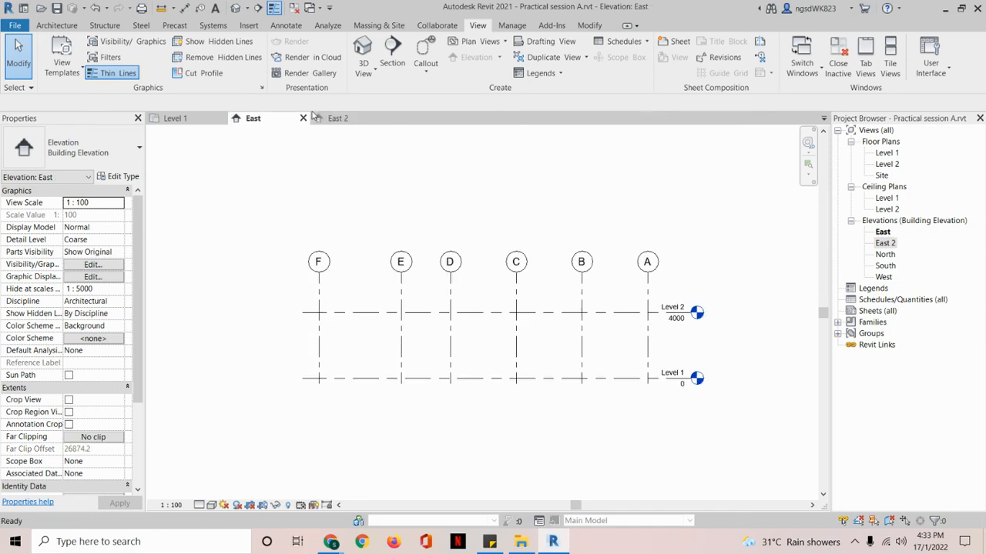
pyautogui.click(339, 118)
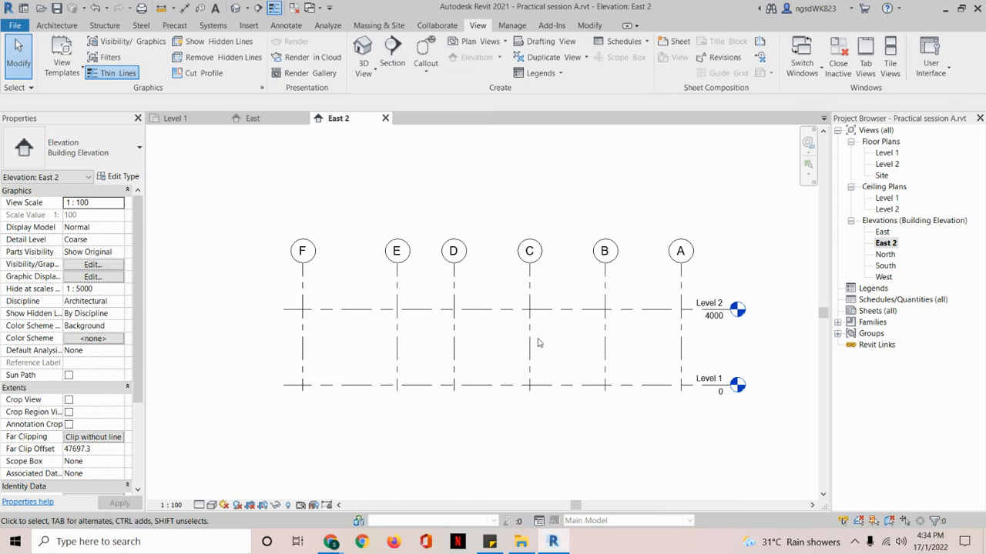
pyautogui.moveTo(539, 343); pyautogui.dragTo(509, 344, button='middle')
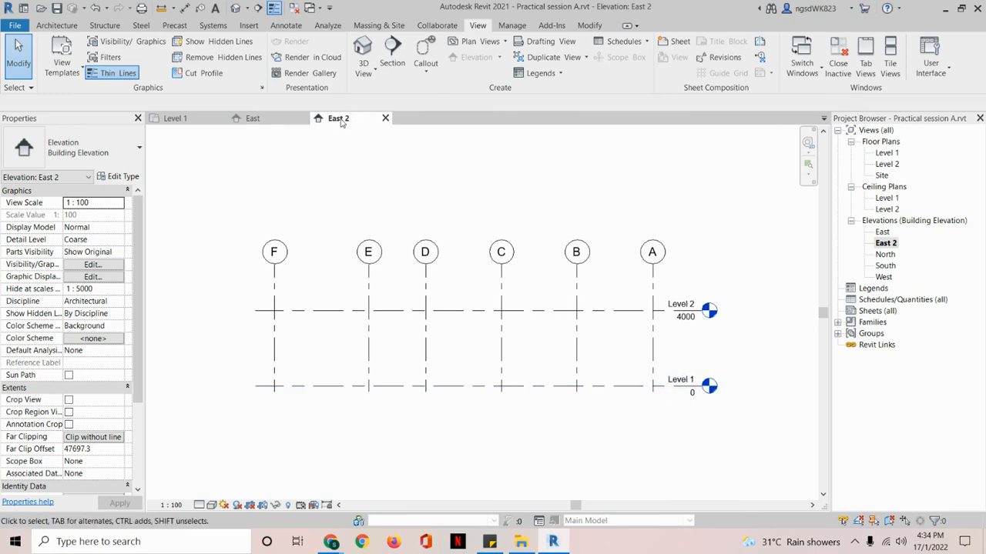
pyautogui.rightClick(683, 383)
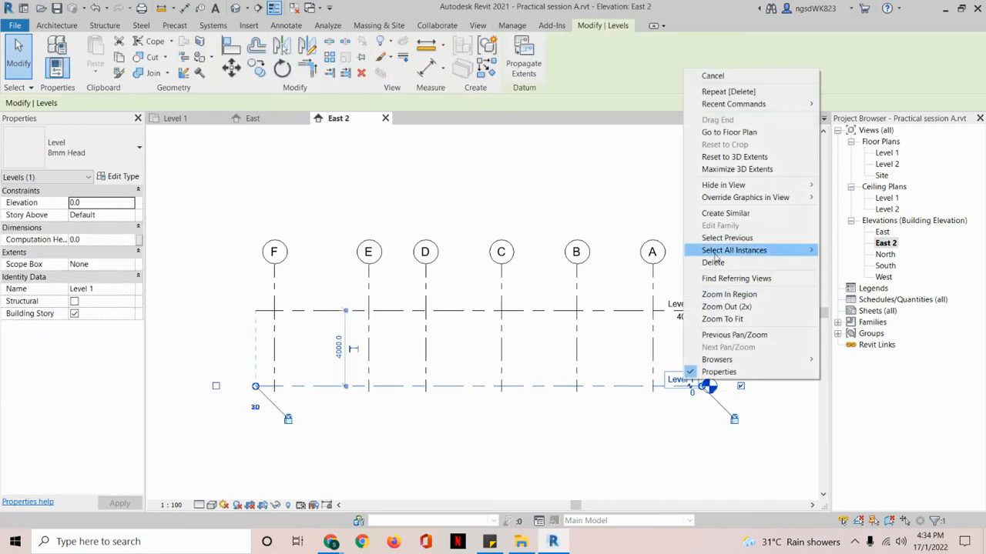
pyautogui.click(669, 347)
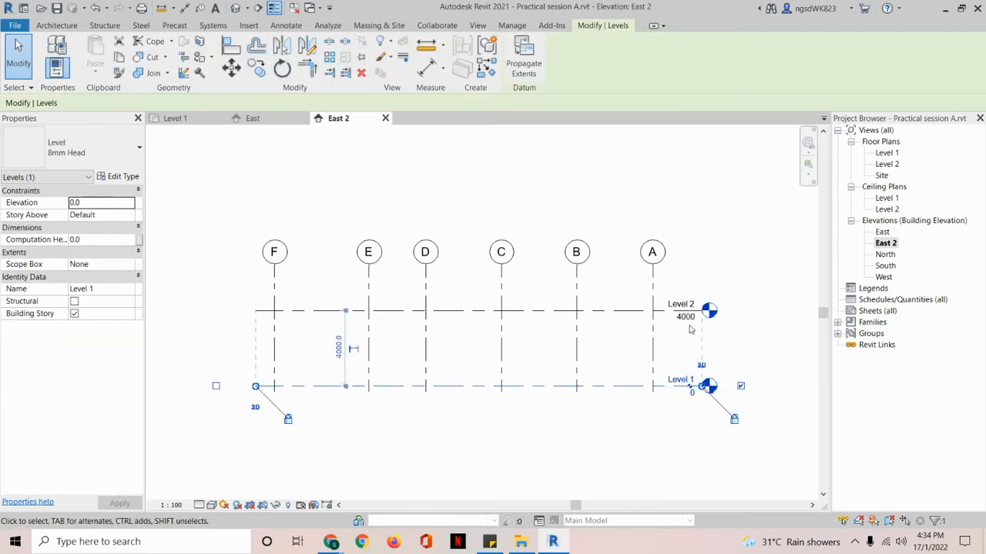
pyautogui.click(681, 379)
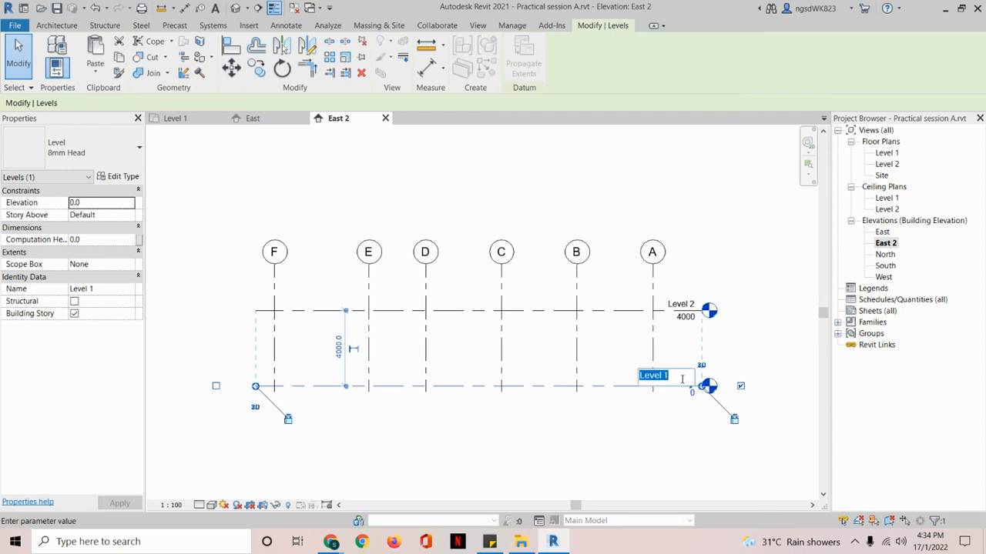
pyautogui.write('Ground Level')
pyautogui.press('Escape')
pyautogui.press('Escape')
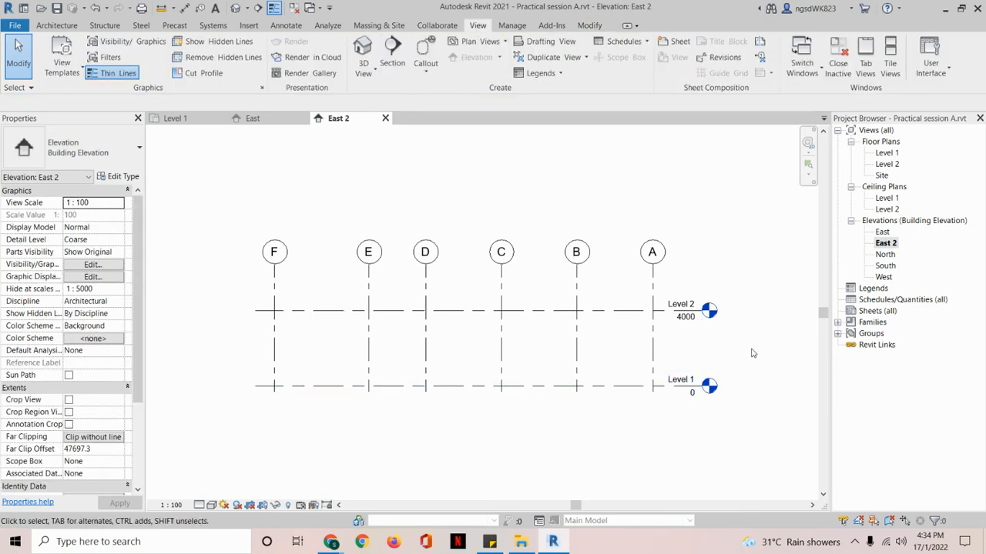
# Step: Rename the Level 1 floor plan as Ground Level, and apply the new name to the corresponding level and views
pyautogui.click(887, 153)
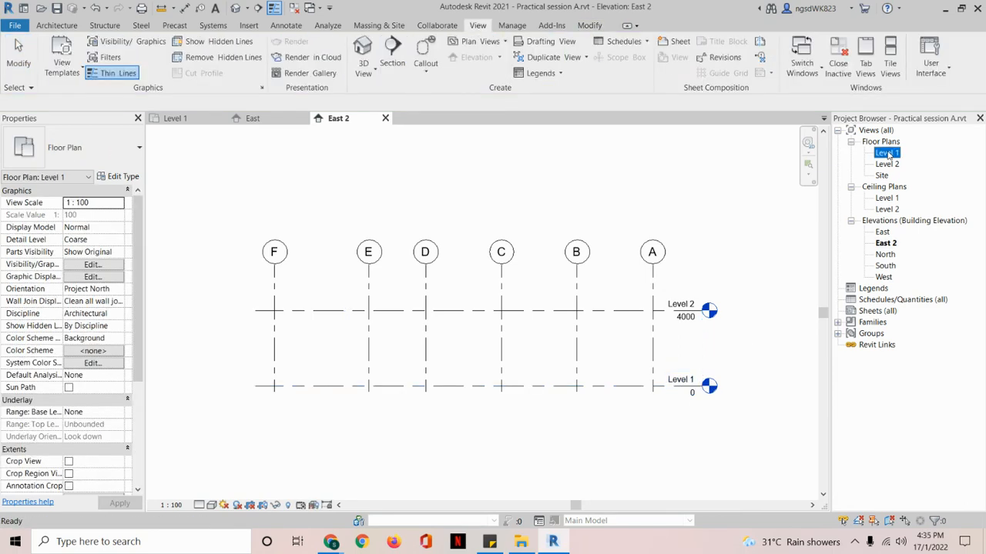
pyautogui.rightClick(888, 155)
pyautogui.click(861, 315)
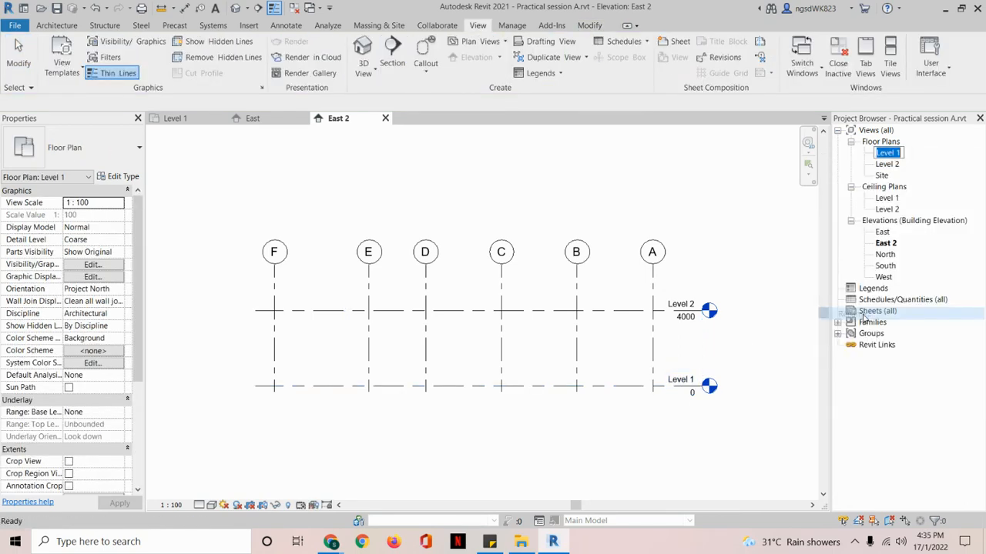
pyautogui.write('Ground ')
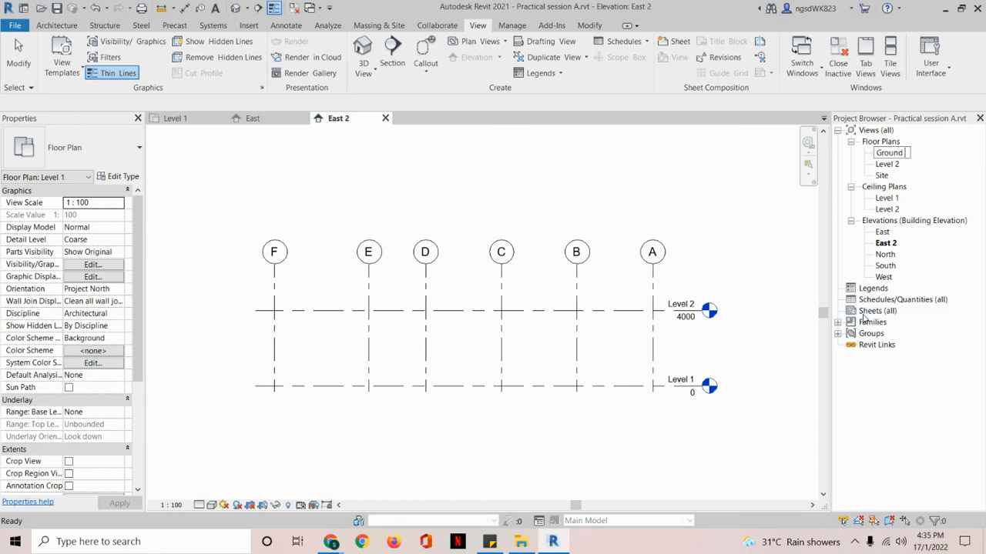
pyautogui.write('Level')
pyautogui.press('Return')
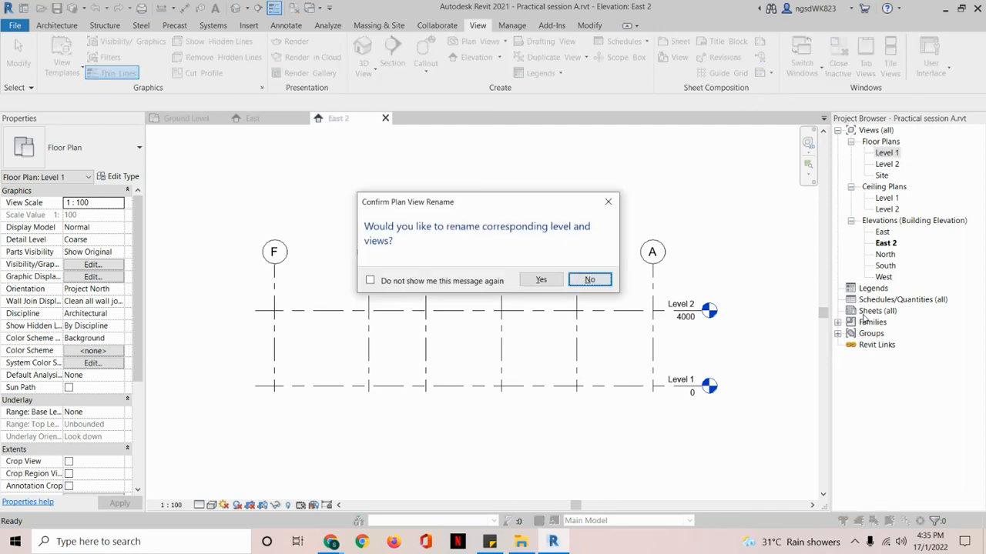
pyautogui.click(543, 281)
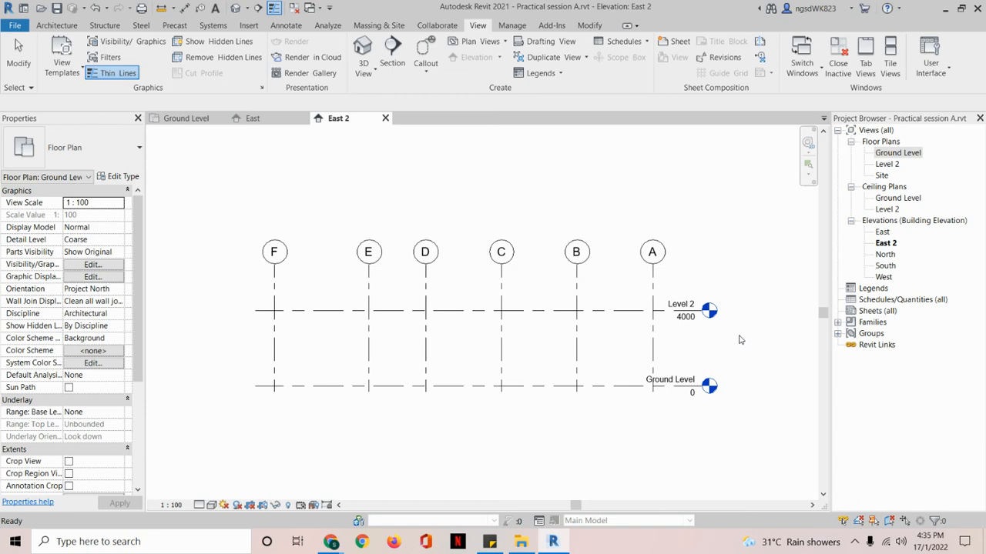
# Step: Rename the Level 2 datum in the East 2 elevation as Level 1, and apply the name to its corresponding views
pyautogui.click(683, 301)
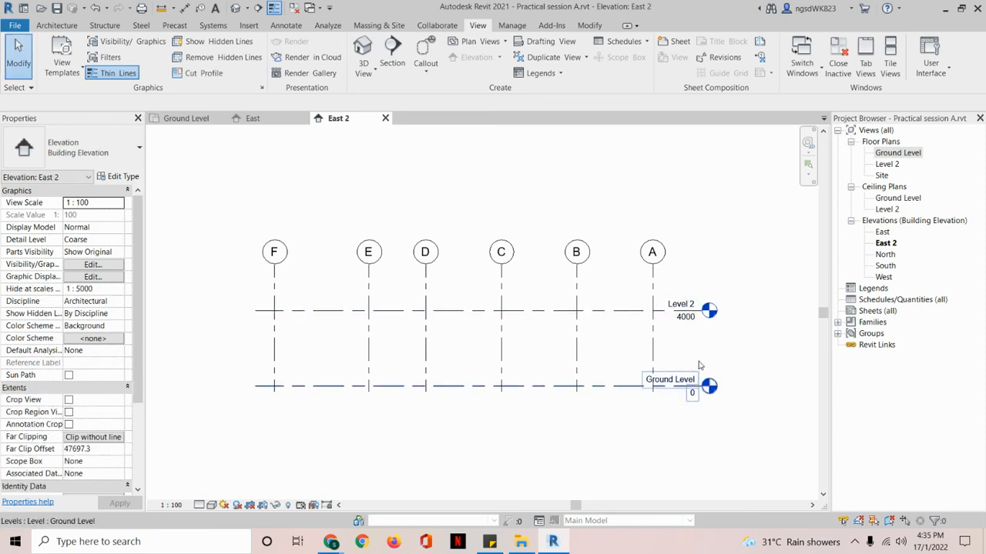
pyautogui.click(688, 307)
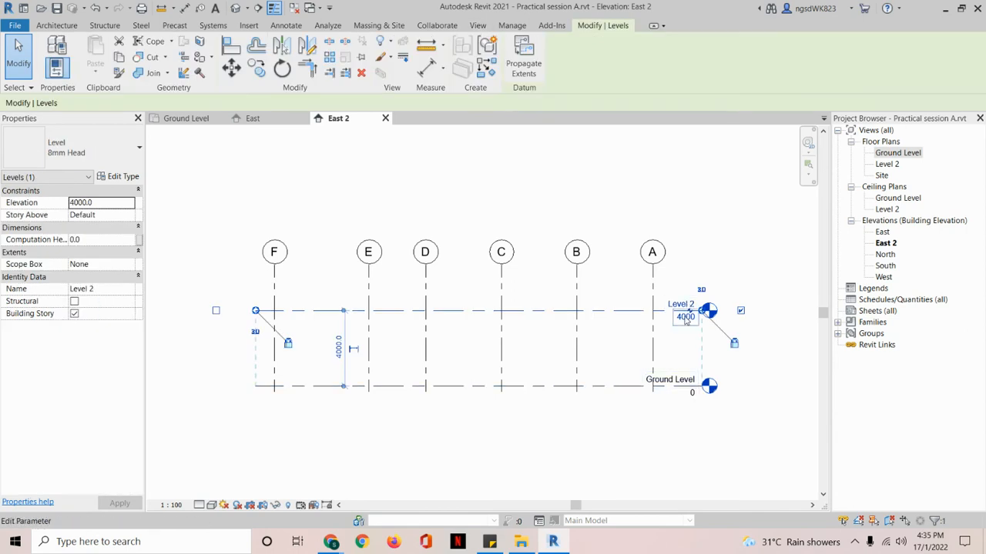
pyautogui.click(688, 306)
pyautogui.write('Level 1')
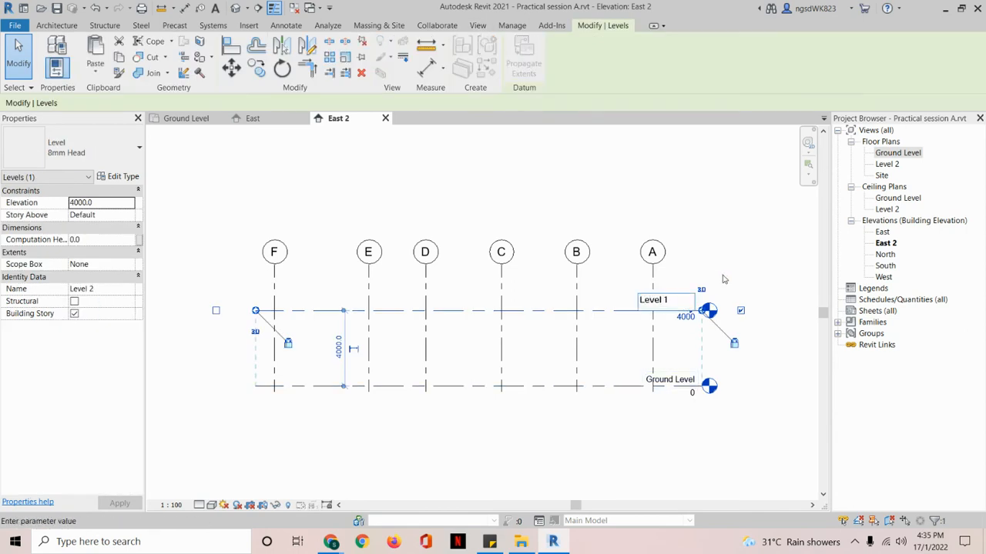
pyautogui.press('Return')
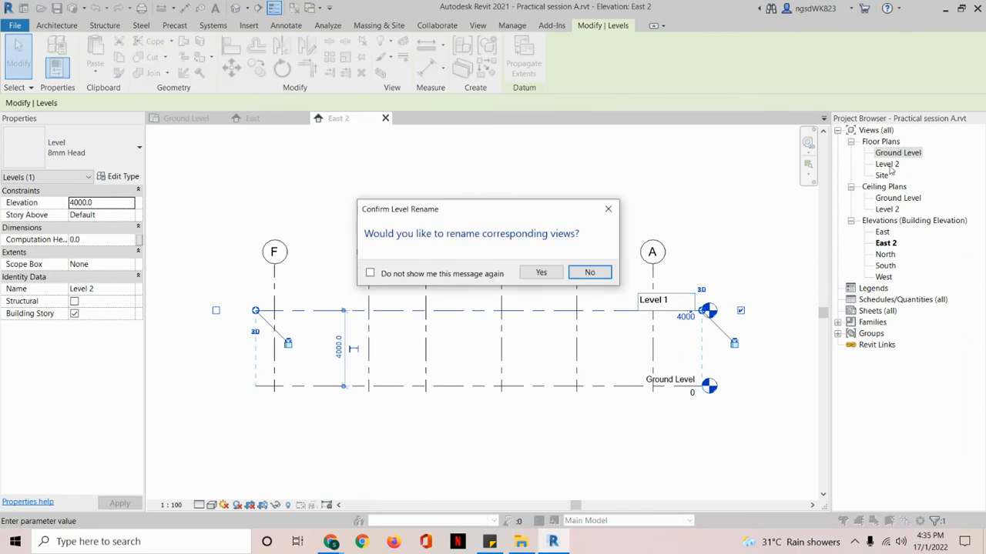
pyautogui.moveTo(899, 157)
pyautogui.mouseDown()
pyautogui.moveTo(871, 161)
pyautogui.moveTo(899, 168)
pyautogui.moveTo(900, 157)
pyautogui.mouseUp()
pyautogui.click(541, 273)
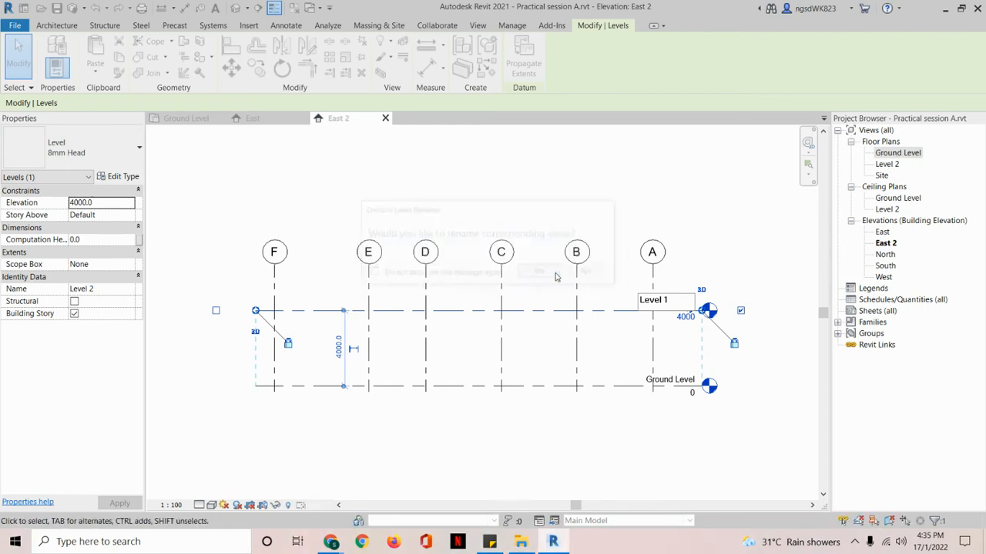
pyautogui.click(758, 343)
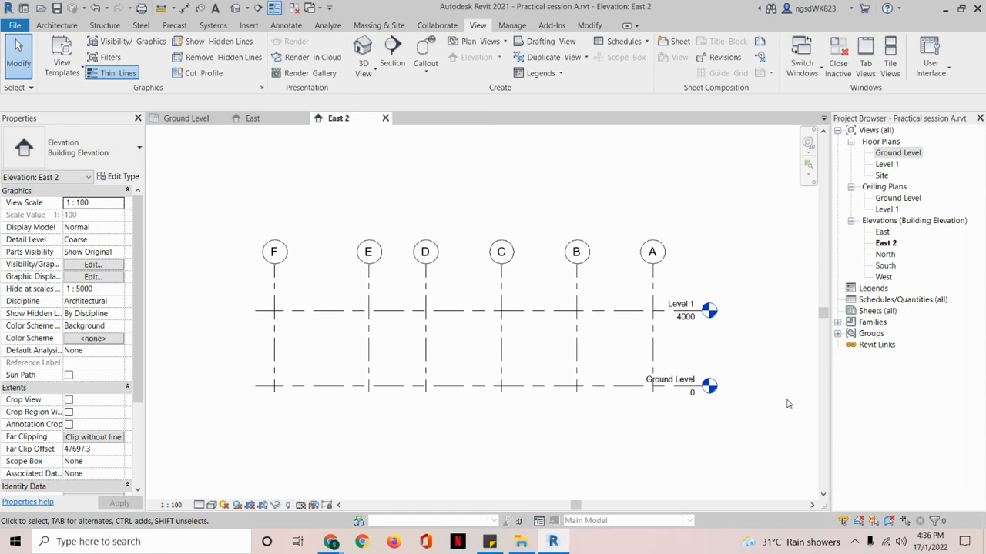
pyautogui.moveTo(426, 345); pyautogui.dragTo(393, 351, button='middle')
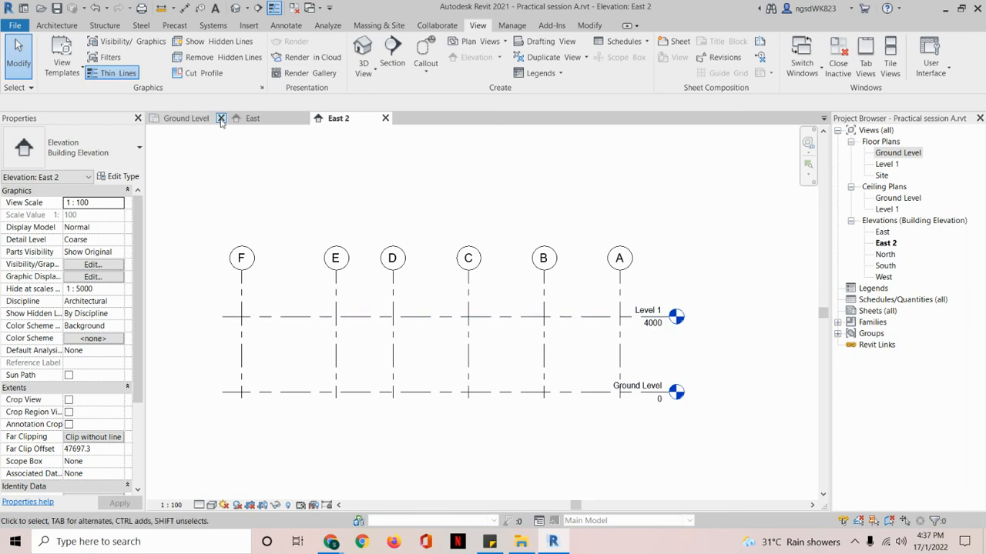
pyautogui.click(75, 26)
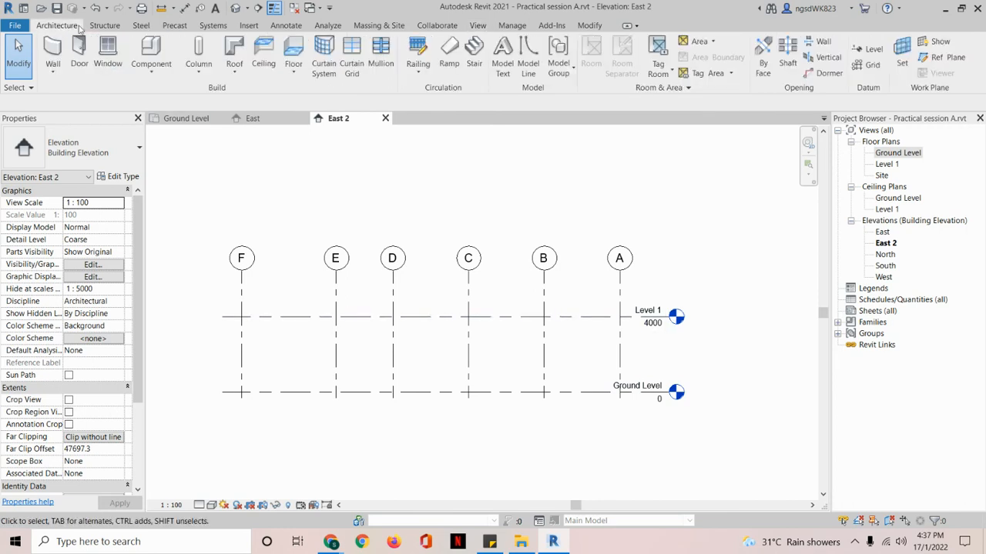
pyautogui.moveTo(88, 11)
pyautogui.mouseDown()
pyautogui.moveTo(17, 27)
pyautogui.moveTo(29, 48)
pyautogui.moveTo(68, 10)
pyautogui.mouseUp()
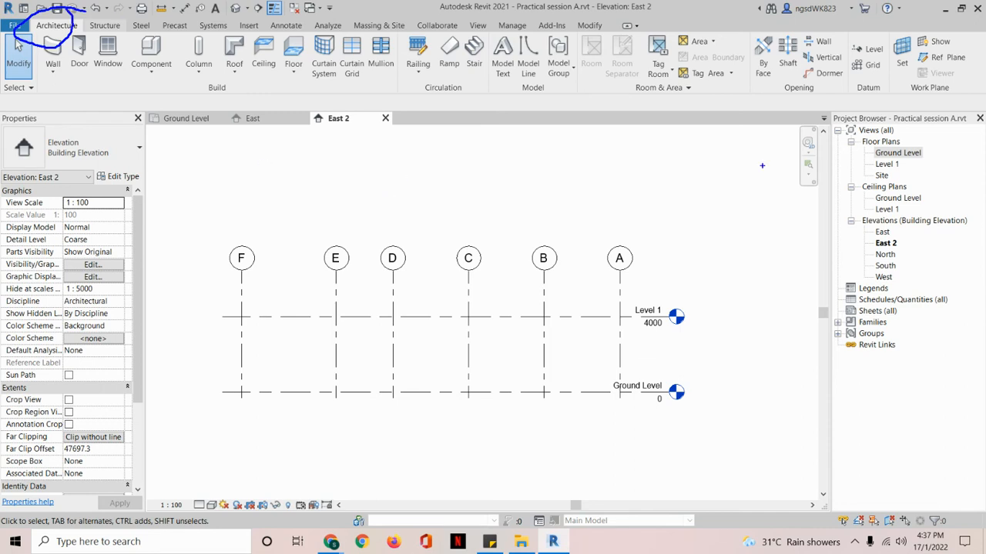
pyautogui.moveTo(840, 104)
pyautogui.mouseDown()
pyautogui.moveTo(885, 94)
pyautogui.moveTo(871, 41)
pyautogui.moveTo(843, 48)
pyautogui.moveTo(892, 57)
pyautogui.moveTo(901, 47)
pyautogui.mouseUp()
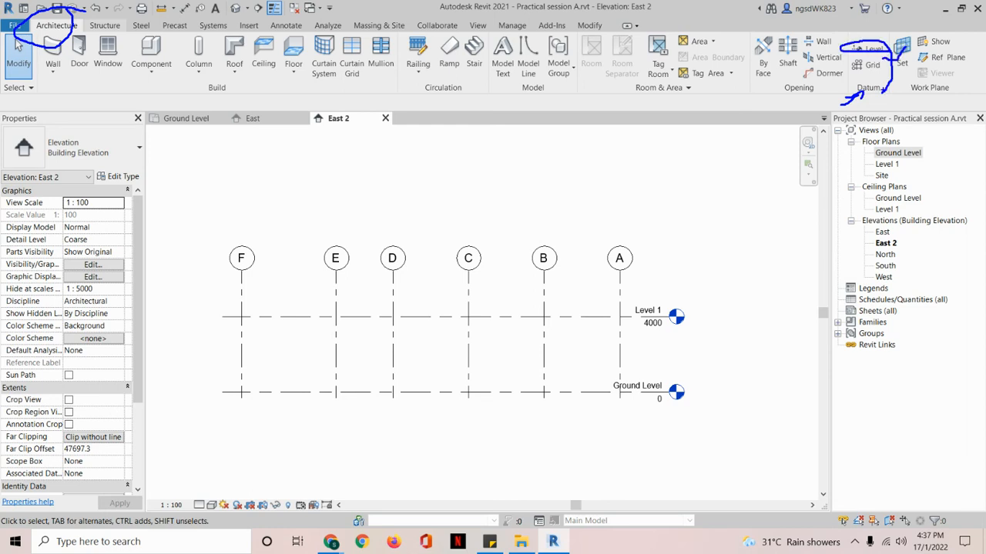
pyautogui.press('Escape')
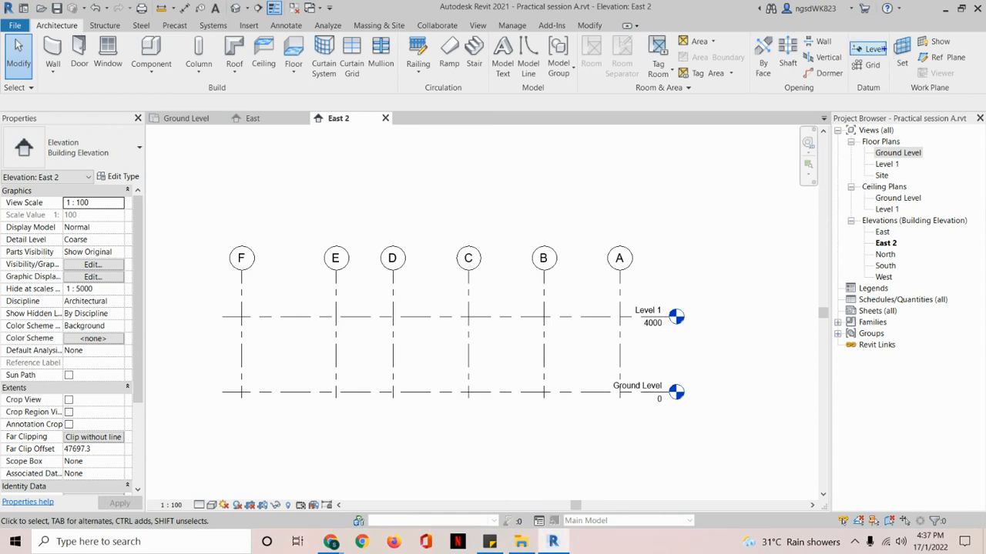
pyautogui.moveTo(887, 47)
pyautogui.mouseDown()
pyautogui.moveTo(898, 56)
pyautogui.moveTo(919, 35)
pyautogui.mouseUp()
pyautogui.moveTo(925, 237)
pyautogui.mouseDown()
pyautogui.moveTo(910, 214)
pyautogui.moveTo(847, 241)
pyautogui.moveTo(864, 277)
pyautogui.moveTo(892, 275)
pyautogui.moveTo(918, 216)
pyautogui.mouseUp()
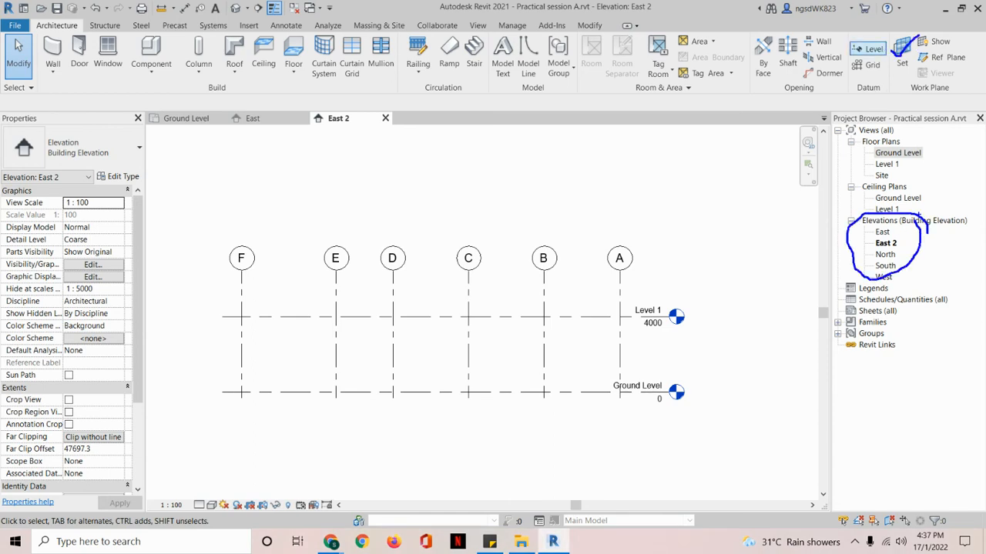
pyautogui.moveTo(379, 109)
pyautogui.mouseDown()
pyautogui.moveTo(321, 105)
pyautogui.moveTo(314, 128)
pyautogui.moveTo(354, 140)
pyautogui.moveTo(368, 103)
pyautogui.mouseUp()
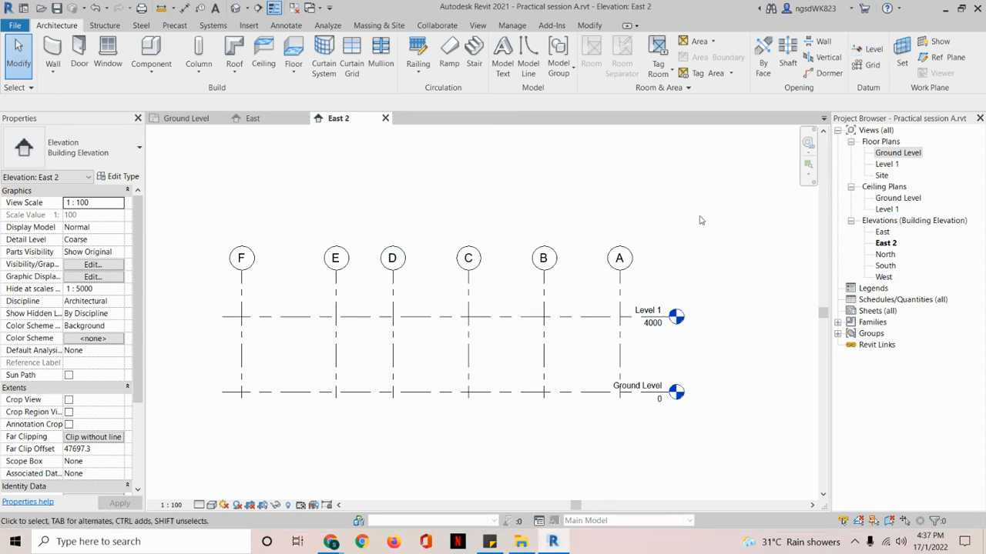
# Step: Draw a new level at elevation 8000, aligned with the ends of the existing levels, and save the project
pyautogui.click(869, 50)
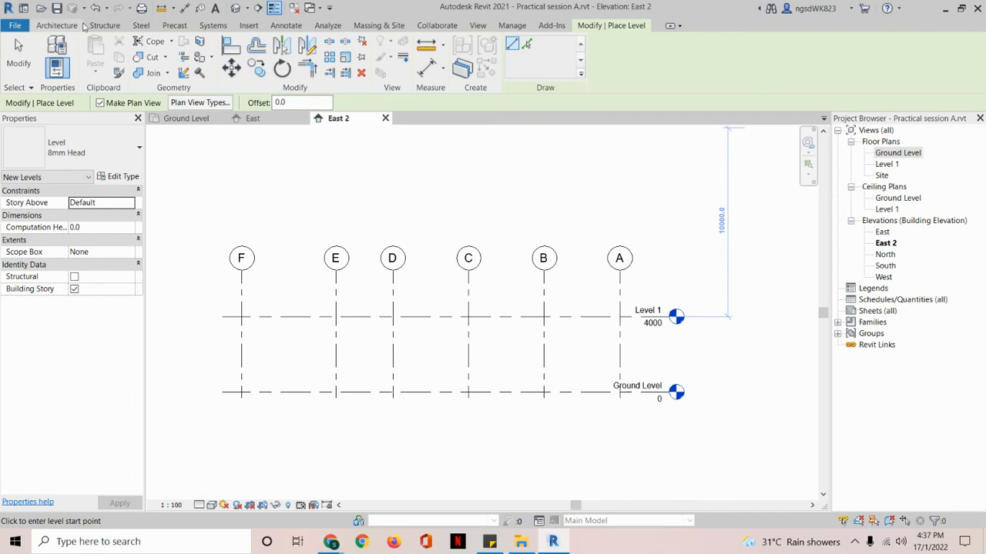
pyautogui.click(50, 26)
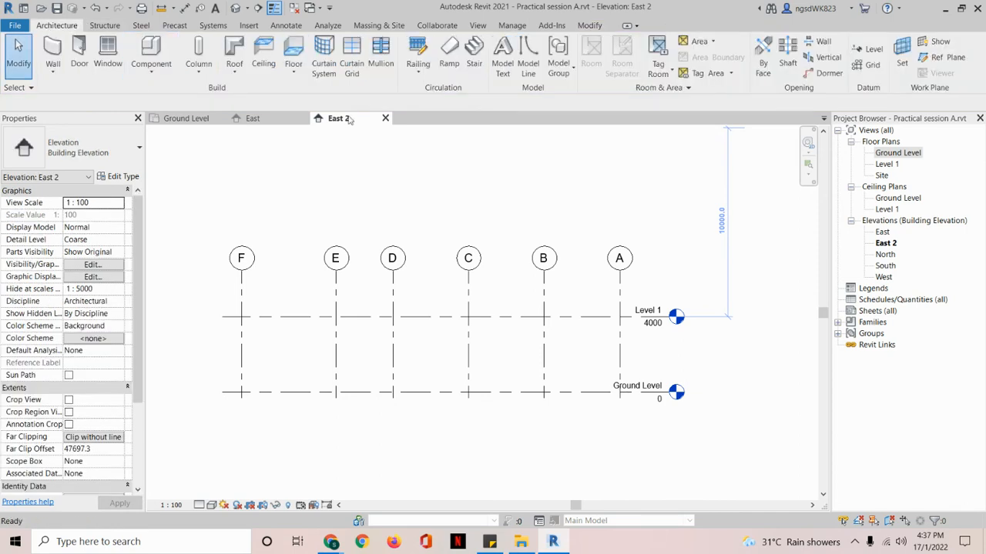
pyautogui.click(876, 48)
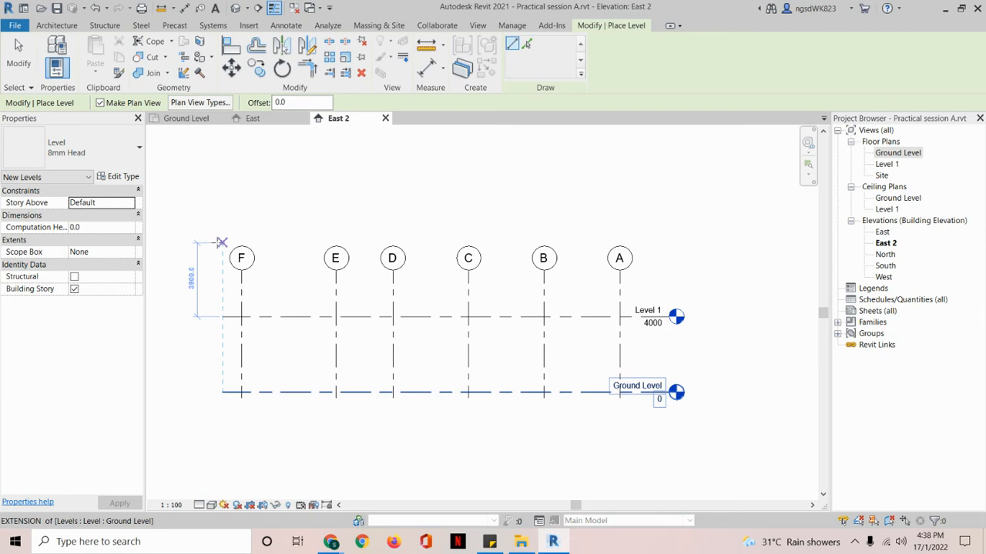
pyautogui.click(218, 241)
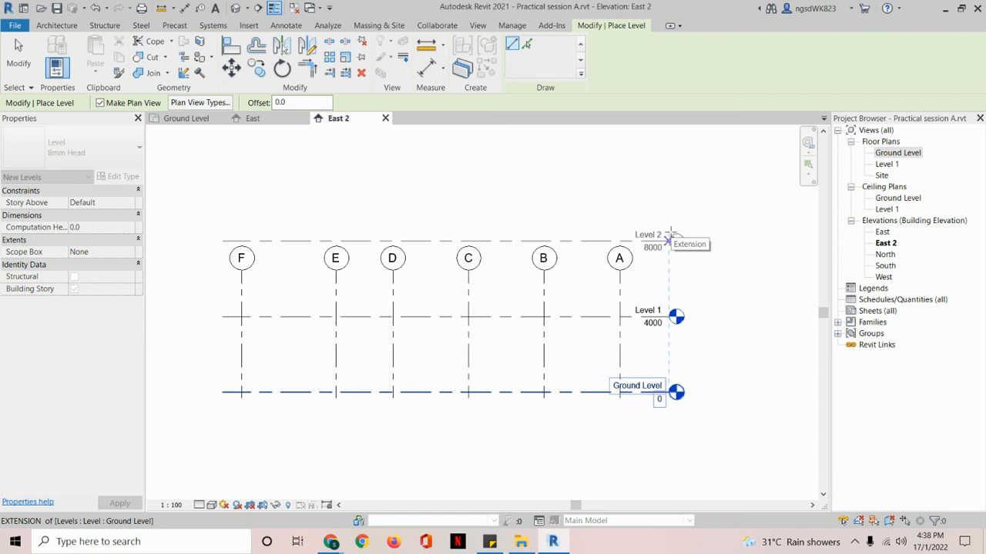
pyautogui.click(670, 241)
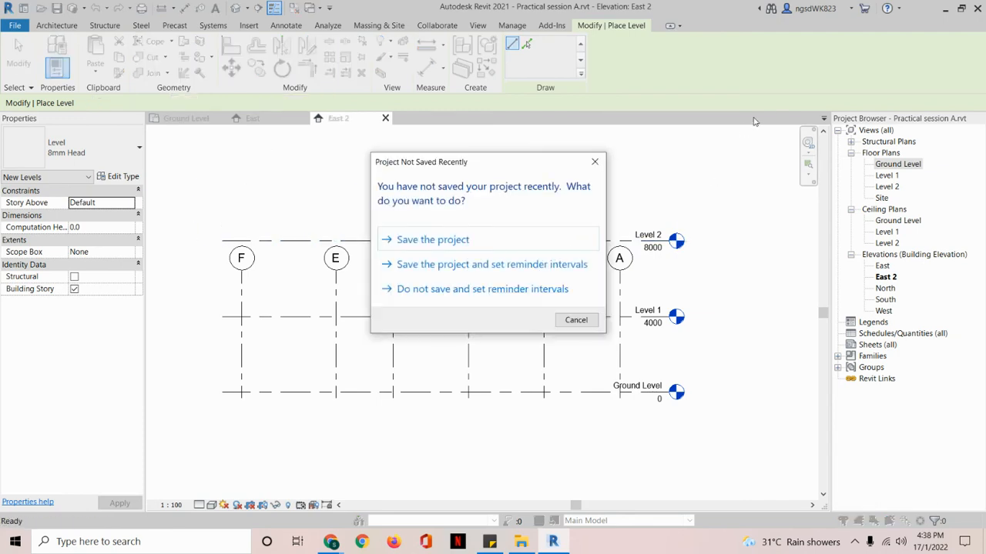
pyautogui.click(537, 250)
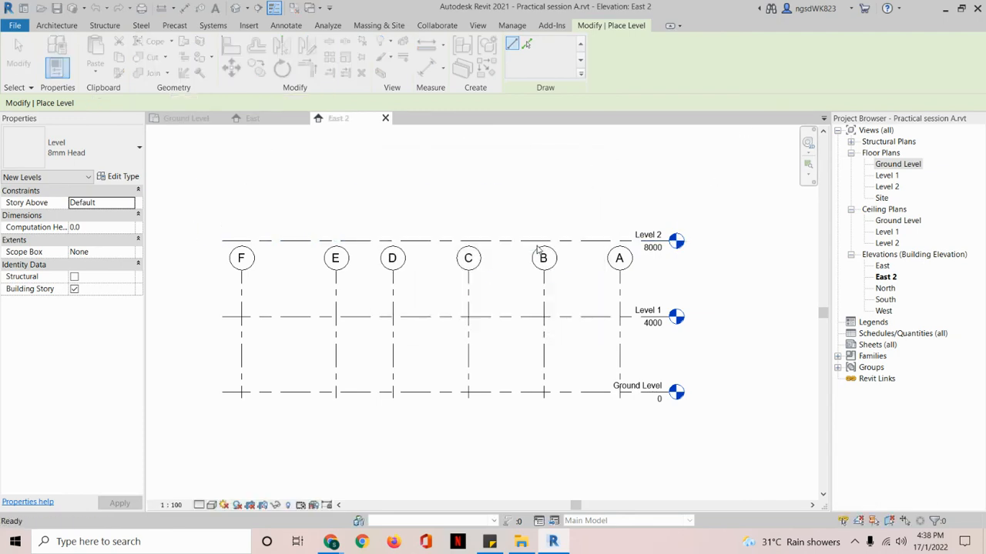
pyautogui.press('Escape')
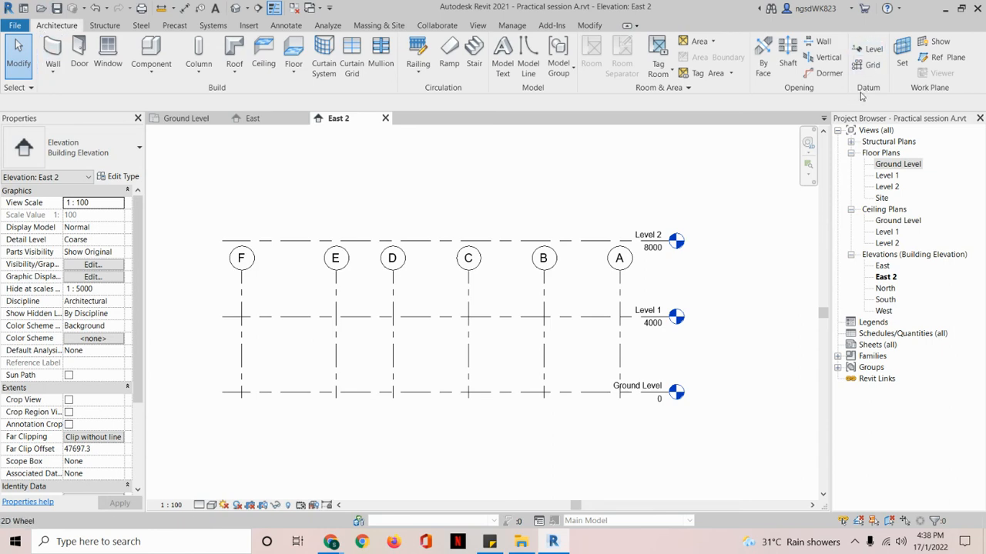
# Step: Draw another level at elevation 9900, aligned with the ends of the levels below, and finish placing levels
pyautogui.click(873, 49)
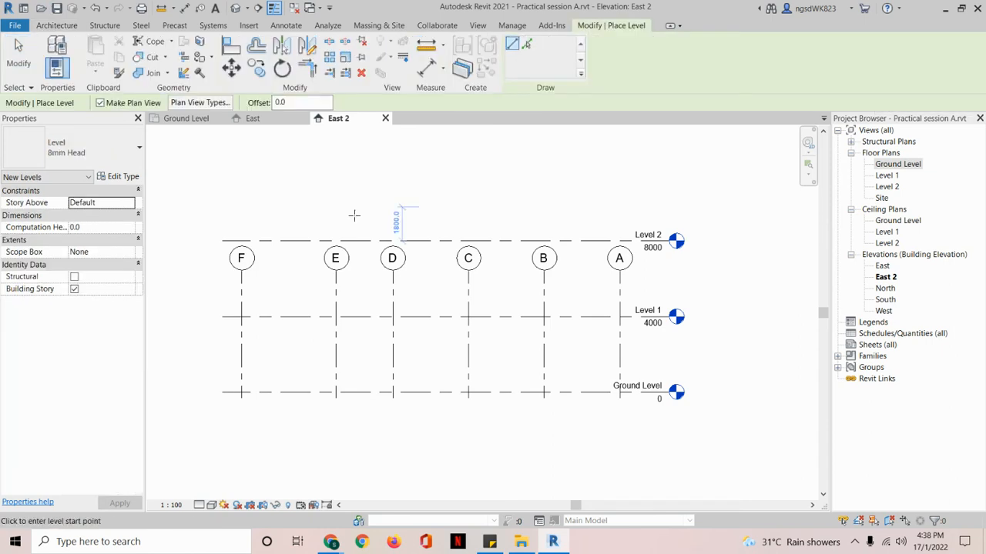
pyautogui.click(220, 205)
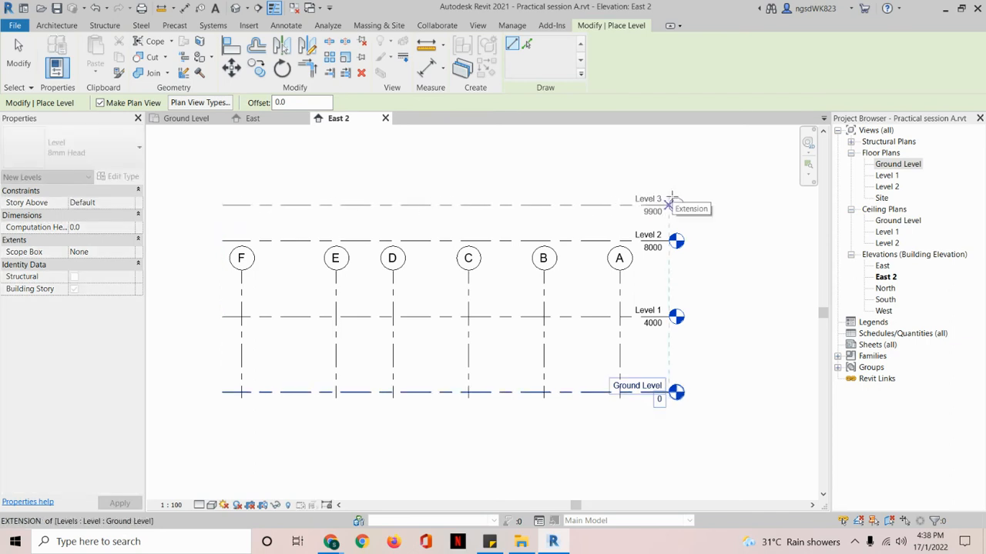
pyautogui.click(672, 205)
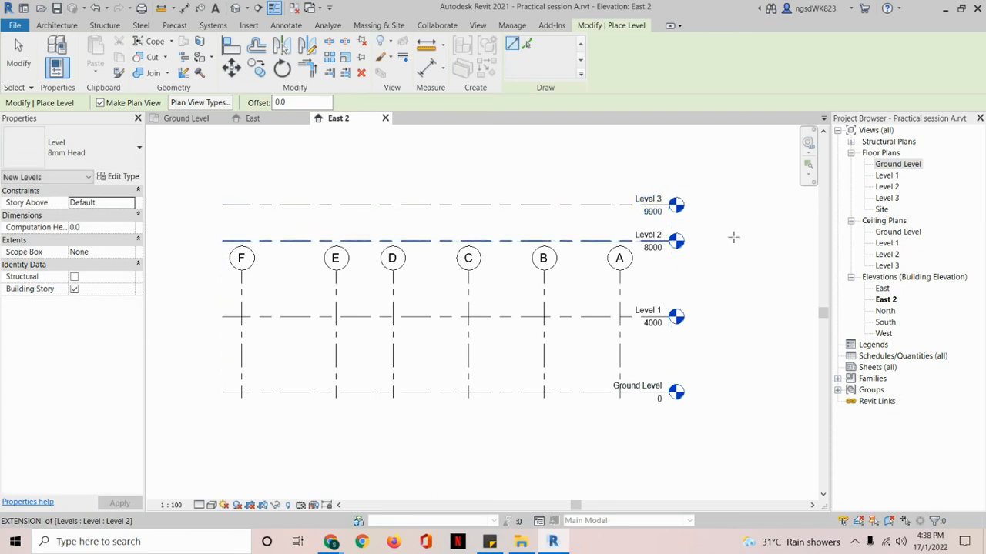
pyautogui.press('Escape')
pyautogui.press('Escape')
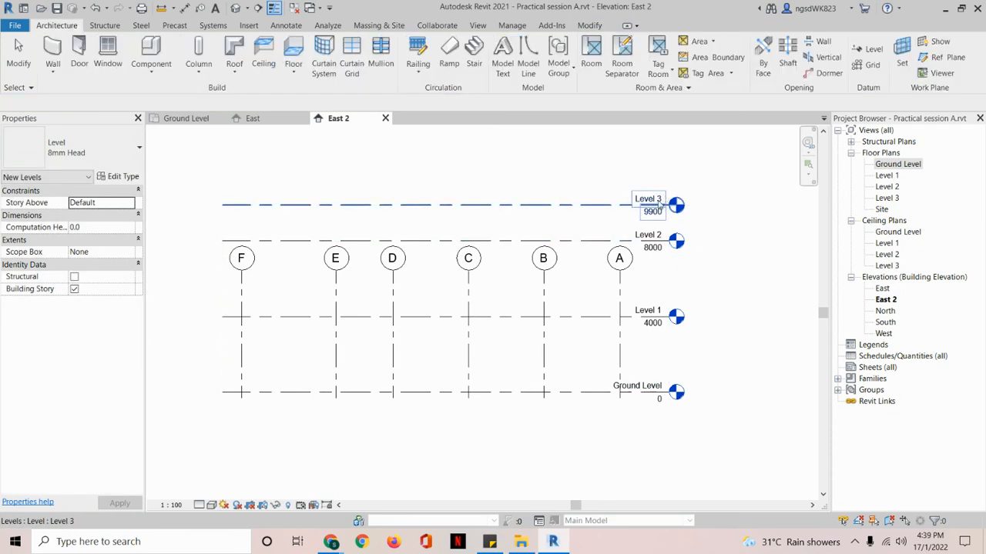
pyautogui.moveTo(711, 251); pyautogui.dragTo(724, 252, button='middle')
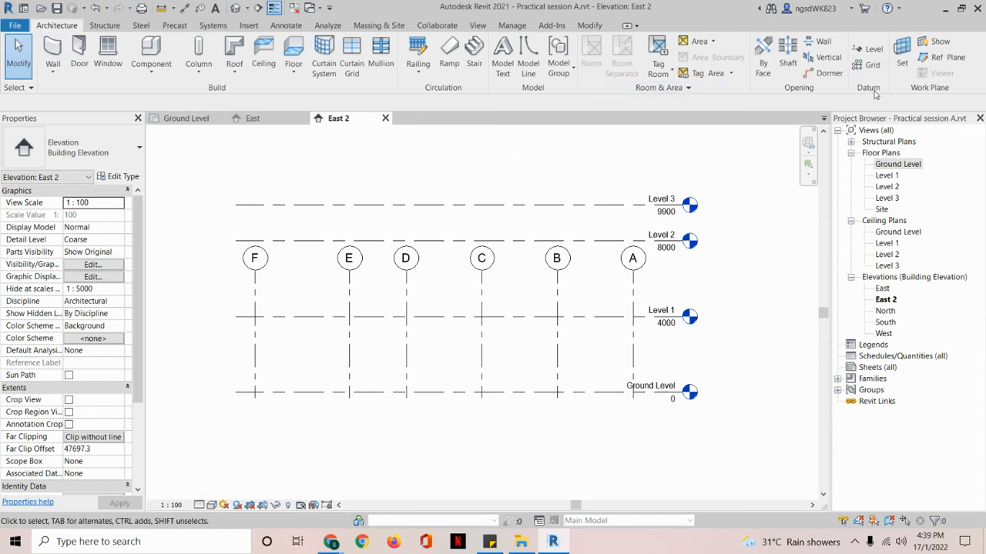
pyautogui.hotkey('ctrl', '2')
pyautogui.moveTo(886, 85)
pyautogui.mouseDown()
pyautogui.moveTo(878, 98)
pyautogui.moveTo(874, 86)
pyautogui.mouseUp()
pyautogui.moveTo(888, 43)
pyautogui.mouseDown()
pyautogui.moveTo(853, 42)
pyautogui.moveTo(887, 54)
pyautogui.moveTo(888, 45)
pyautogui.mouseUp()
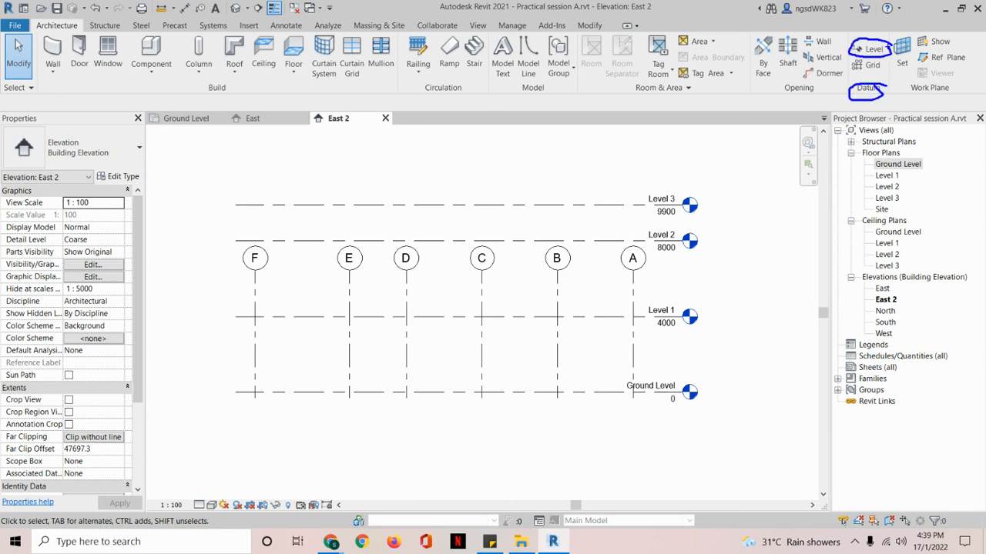
pyautogui.press('Escape')
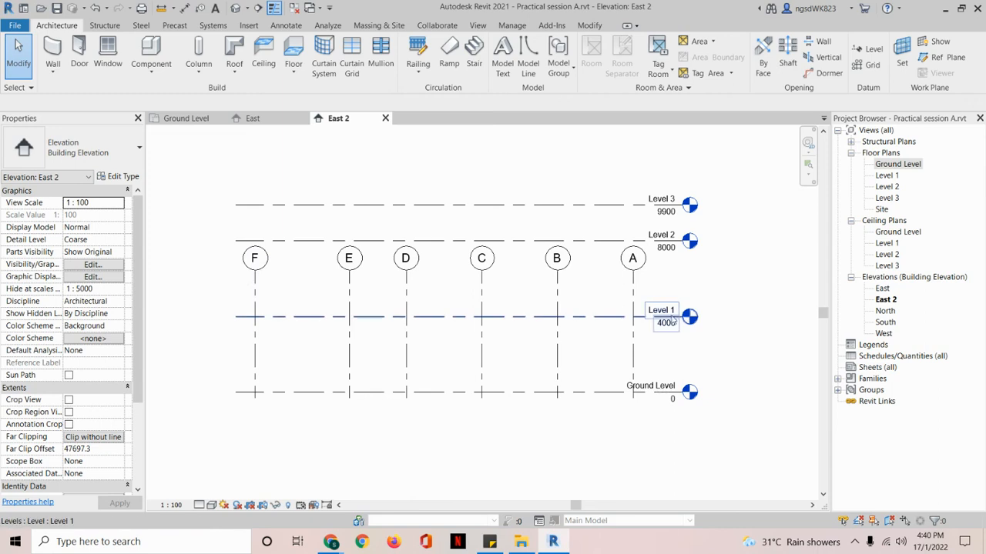
# Step: Extend the upper ends of the aligned grid lines from grid A so their bubbles sit well above Level 3
pyautogui.scroll(-1, 675, 309)
pyautogui.moveTo(716, 295); pyautogui.dragTo(683, 339, button='middle')
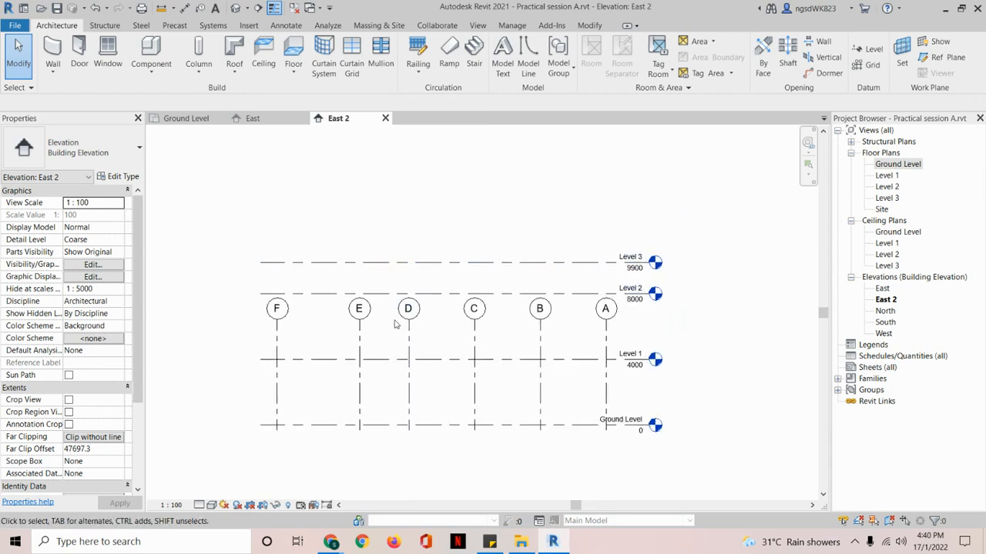
pyautogui.click(279, 341)
pyautogui.click(234, 352)
pyautogui.click(278, 349)
pyautogui.click(234, 355)
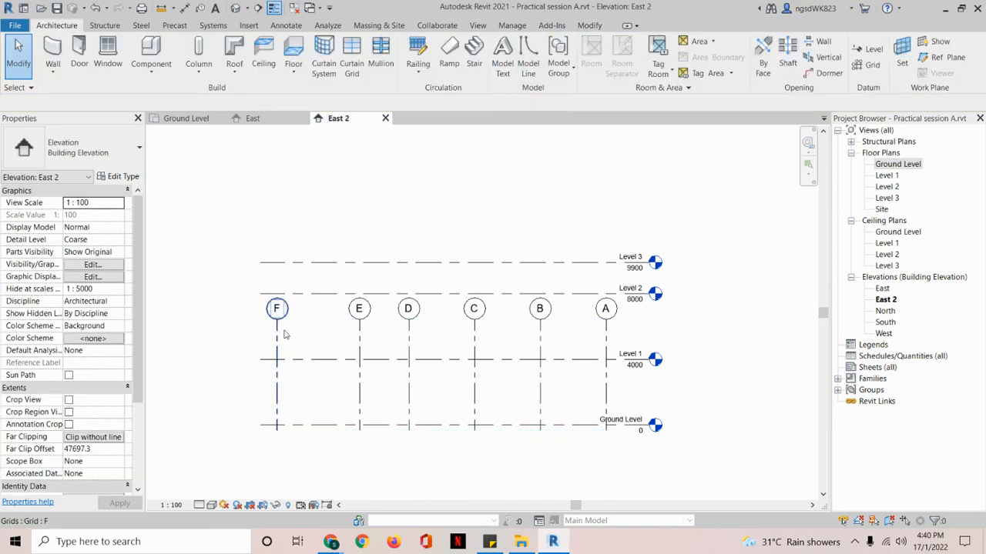
pyautogui.click(277, 339)
pyautogui.click(590, 339)
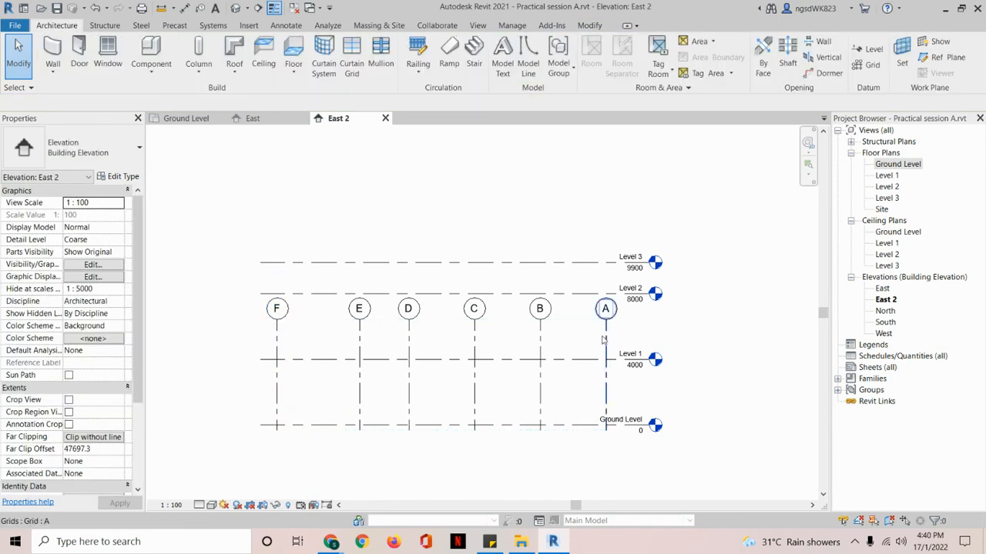
pyautogui.click(607, 339)
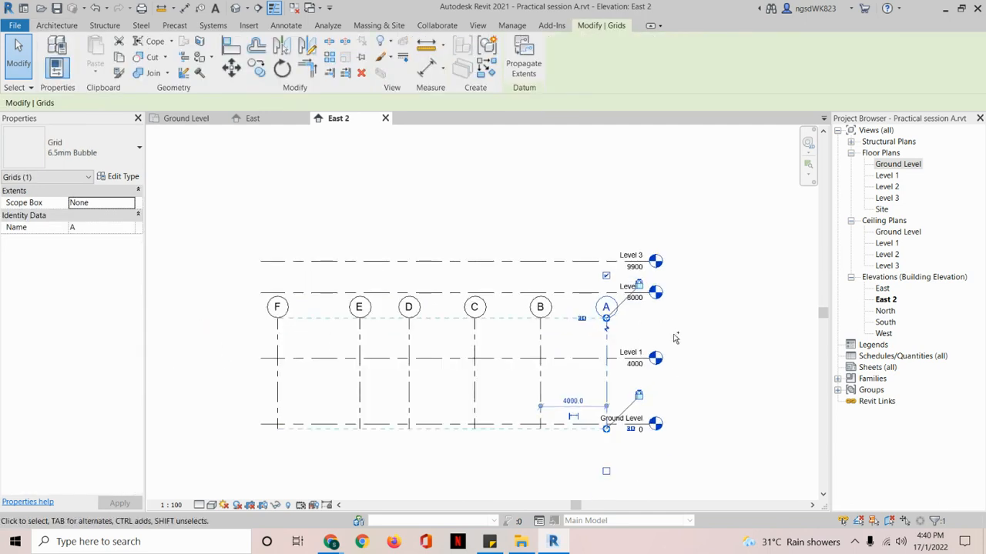
pyautogui.moveTo(659, 279)
pyautogui.mouseDown()
pyautogui.moveTo(635, 271)
pyautogui.moveTo(644, 300)
pyautogui.mouseUp()
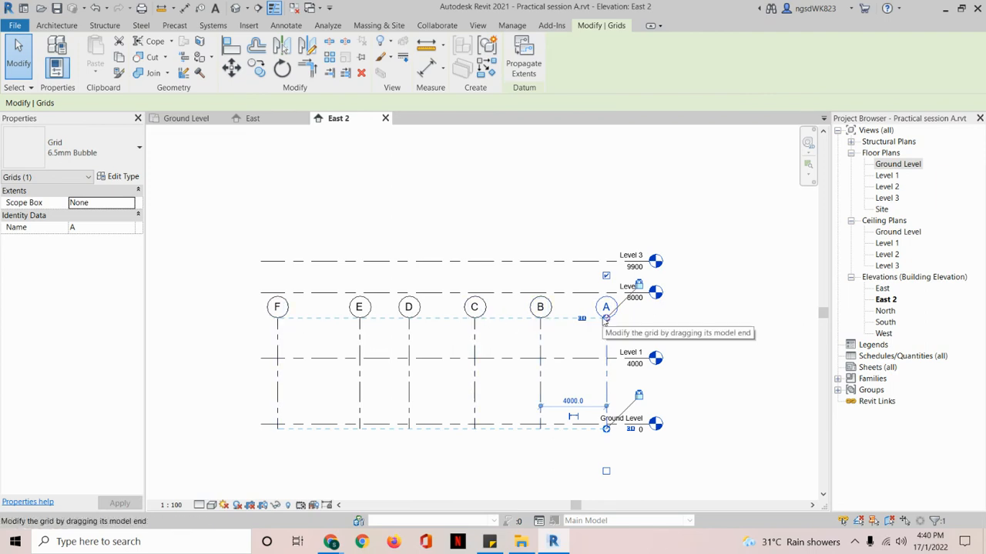
pyautogui.moveTo(608, 325); pyautogui.dragTo(605, 198)
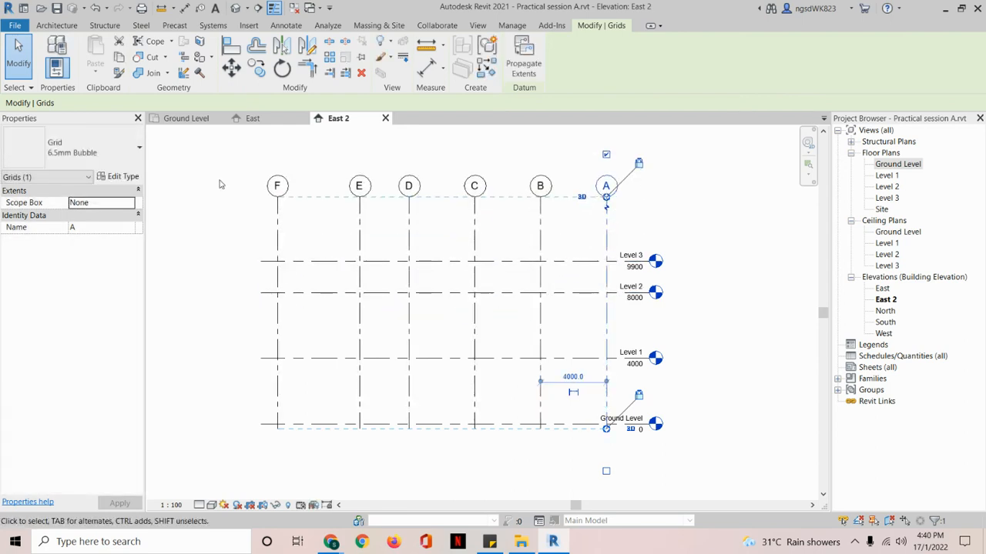
pyautogui.click(689, 241)
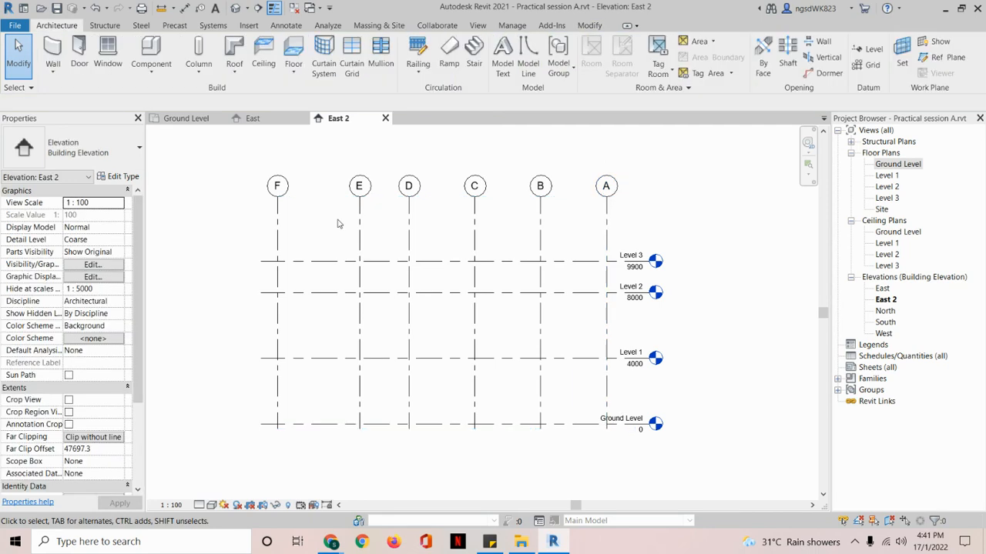
# Step: Stretch the aligned grid lines from grid F slightly higher at their bubble ends and further below Ground Level
pyautogui.click(278, 238)
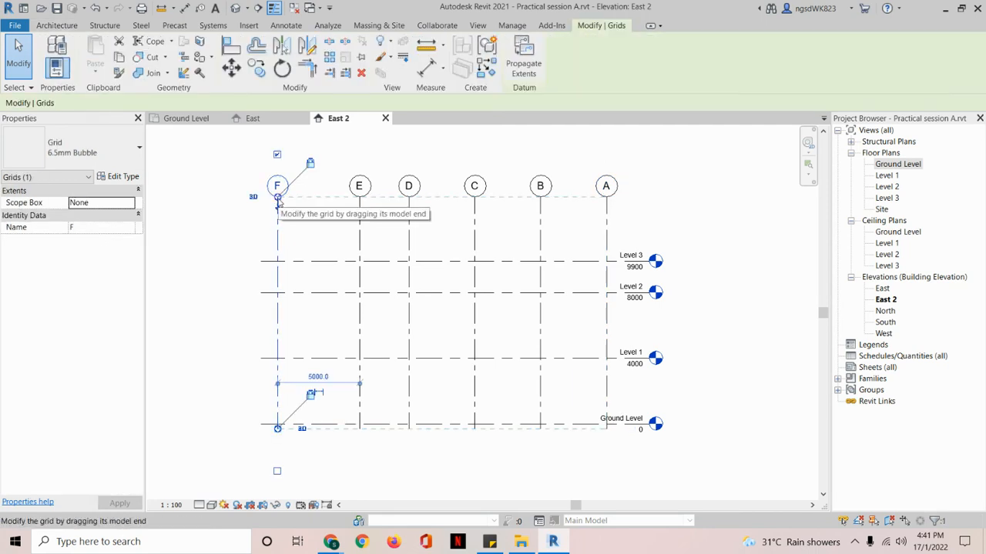
pyautogui.moveTo(278, 198); pyautogui.dragTo(321, 180)
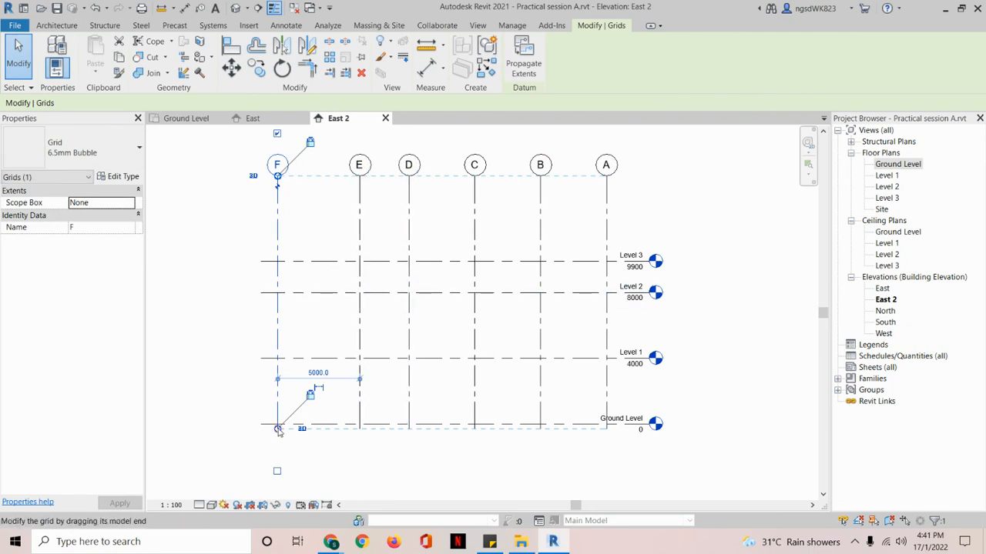
pyautogui.moveTo(278, 431); pyautogui.dragTo(278, 463)
pyautogui.click(685, 362)
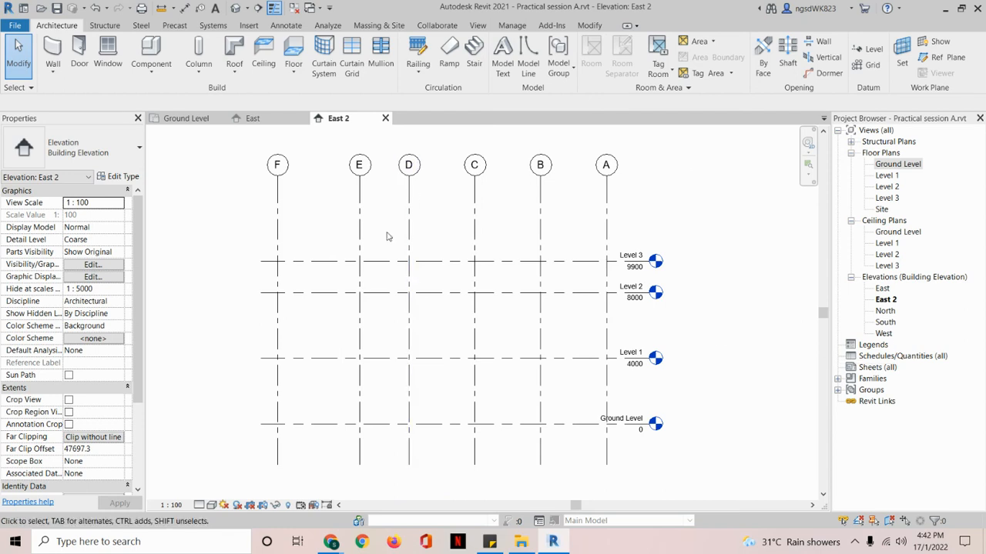
pyautogui.click(278, 220)
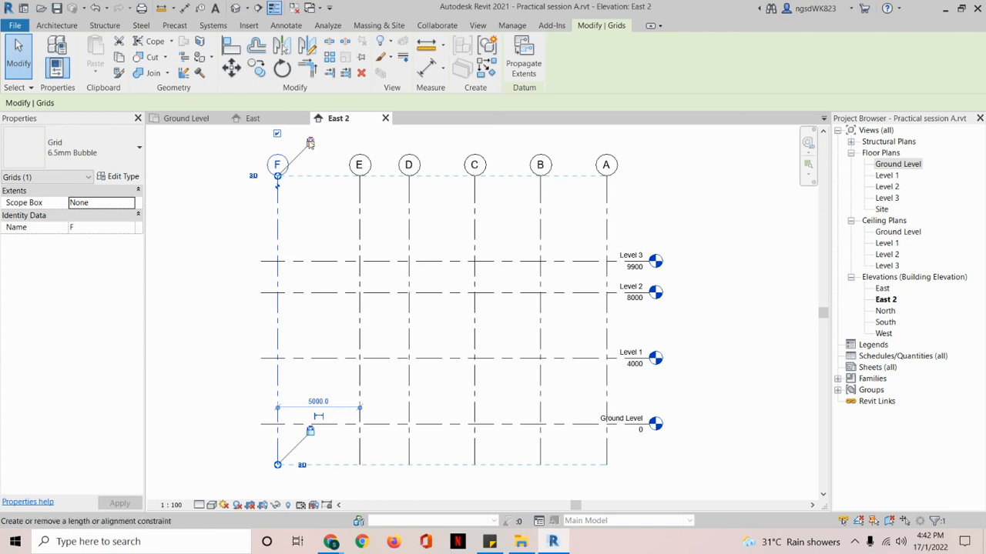
pyautogui.click(331, 226)
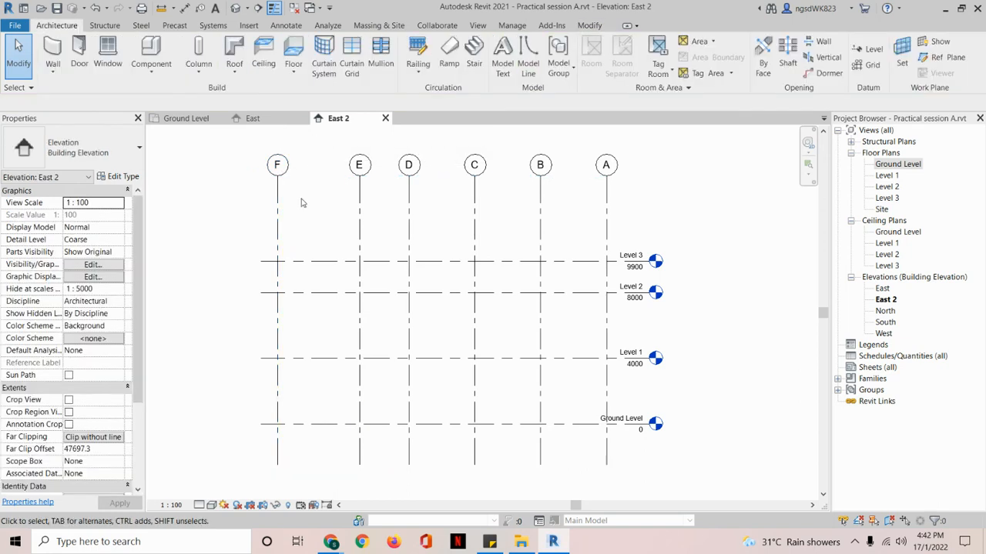
pyautogui.click(278, 180)
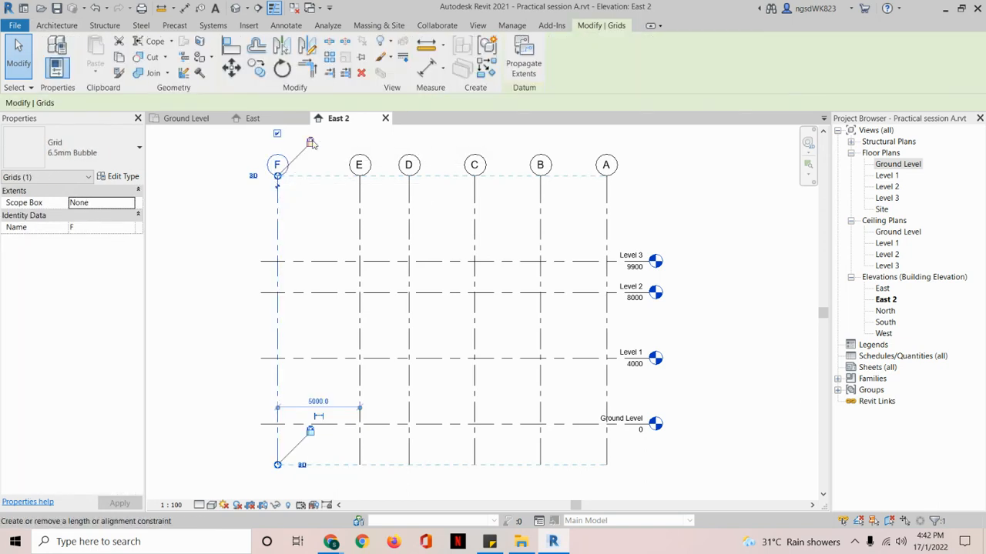
pyautogui.moveTo(279, 178)
pyautogui.mouseDown()
pyautogui.moveTo(277, 225)
pyautogui.moveTo(277, 176)
pyautogui.mouseUp()
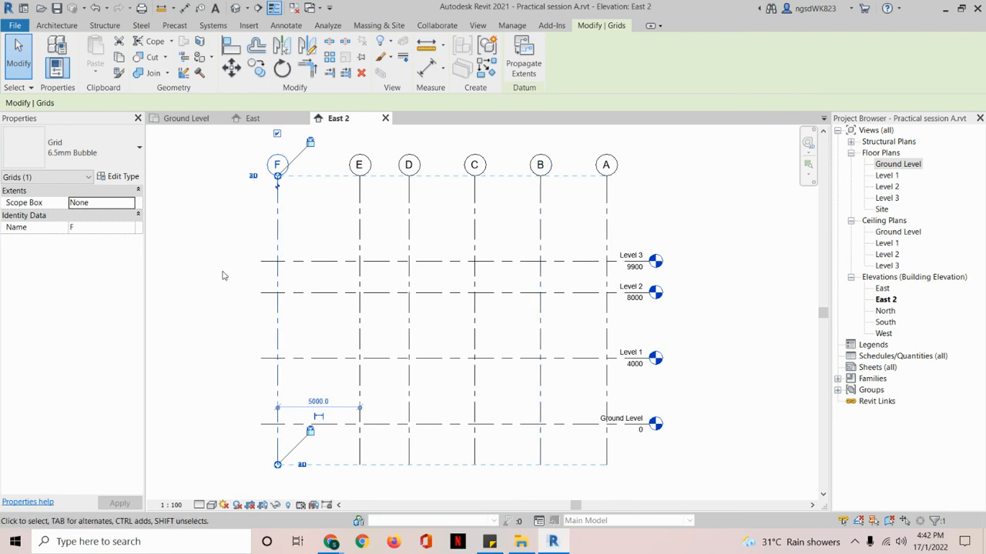
pyautogui.click(691, 321)
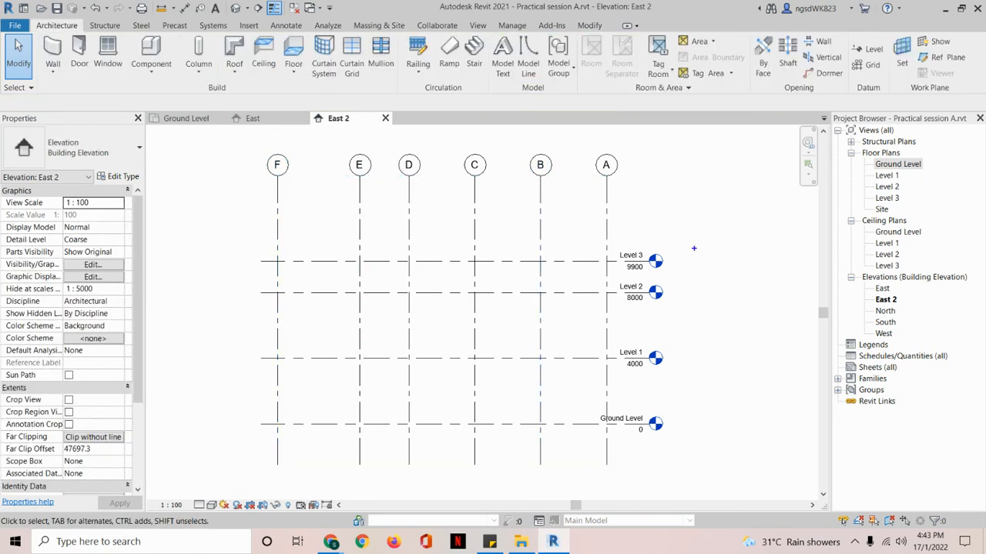
pyautogui.moveTo(695, 248)
pyautogui.mouseDown()
pyautogui.moveTo(632, 229)
pyautogui.moveTo(583, 293)
pyautogui.moveTo(696, 310)
pyautogui.moveTo(698, 248)
pyautogui.moveTo(682, 246)
pyautogui.moveTo(721, 262)
pyautogui.moveTo(841, 219)
pyautogui.moveTo(847, 197)
pyautogui.moveTo(855, 200)
pyautogui.mouseUp()
pyautogui.moveTo(929, 162)
pyautogui.mouseDown()
pyautogui.moveTo(867, 148)
pyautogui.moveTo(847, 193)
pyautogui.moveTo(941, 153)
pyautogui.moveTo(874, 111)
pyautogui.mouseUp()
pyautogui.moveTo(933, 185); pyautogui.dragTo(962, 162)
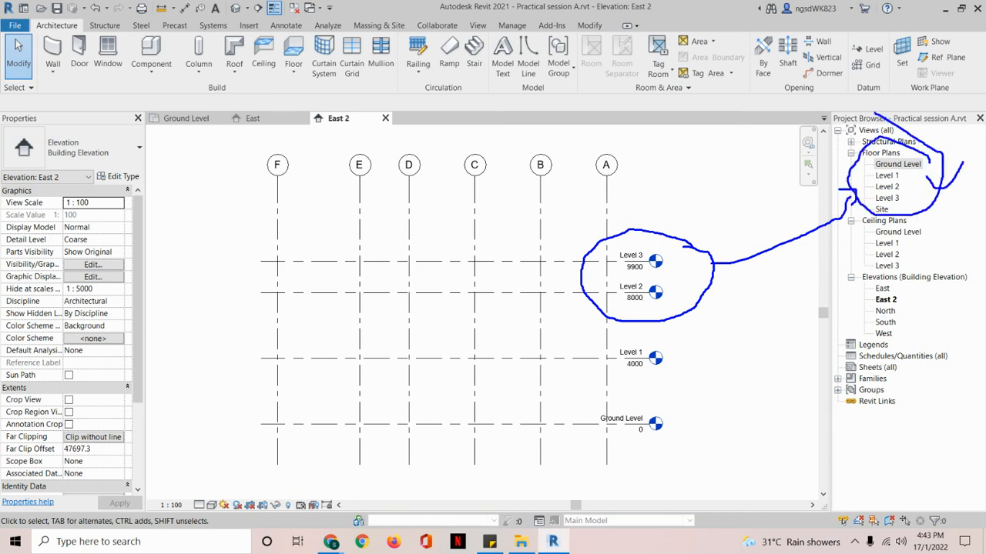
pyautogui.moveTo(909, 211)
pyautogui.mouseDown()
pyautogui.moveTo(849, 217)
pyautogui.moveTo(858, 260)
pyautogui.moveTo(881, 280)
pyautogui.moveTo(946, 229)
pyautogui.mouseUp()
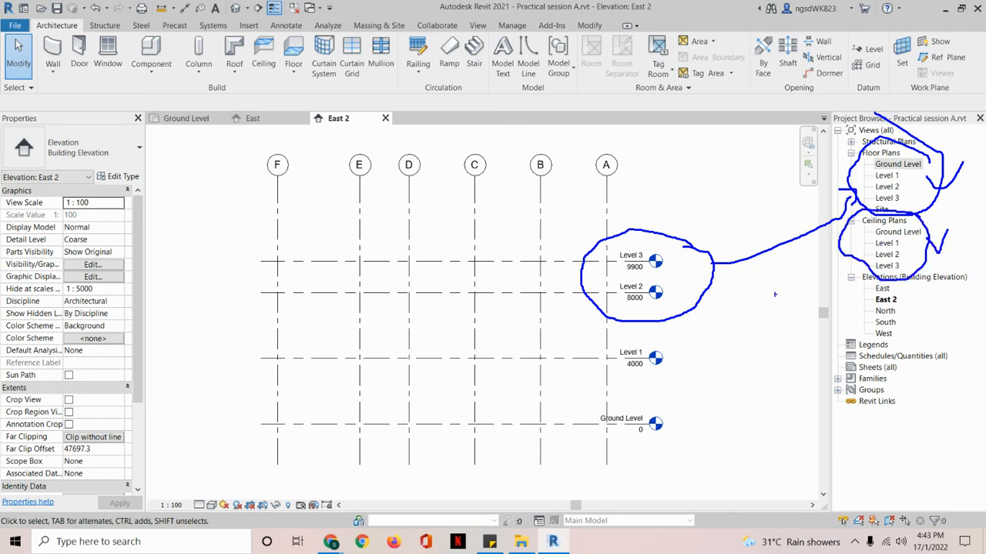
pyautogui.press('Escape')
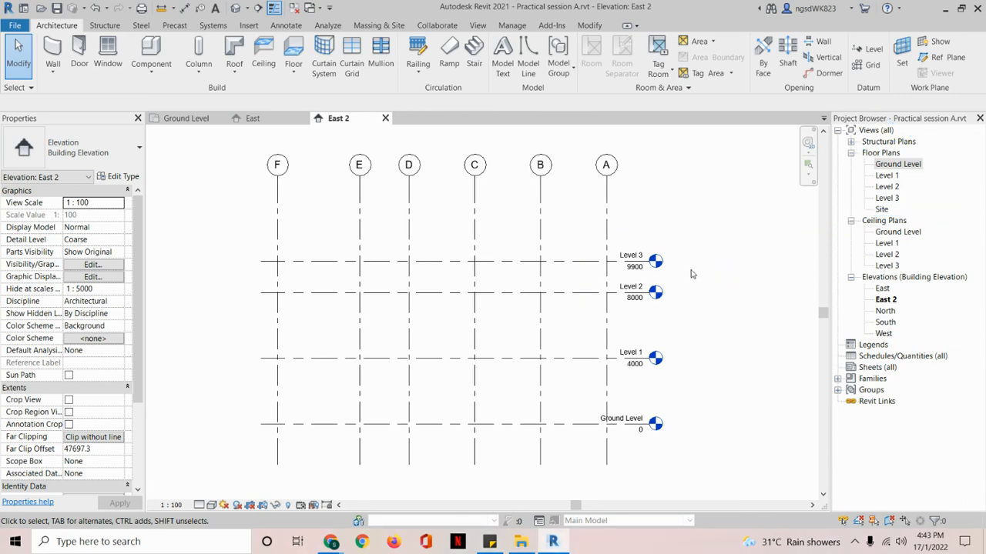
# Step: Rename Level 3 as Roof in the East 2 elevation
pyautogui.click(625, 257)
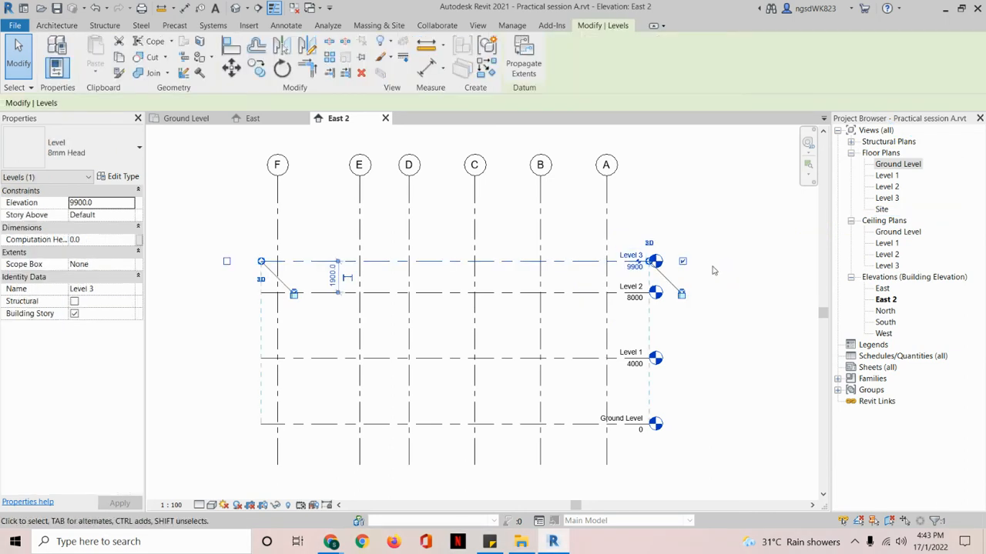
pyautogui.click(636, 248)
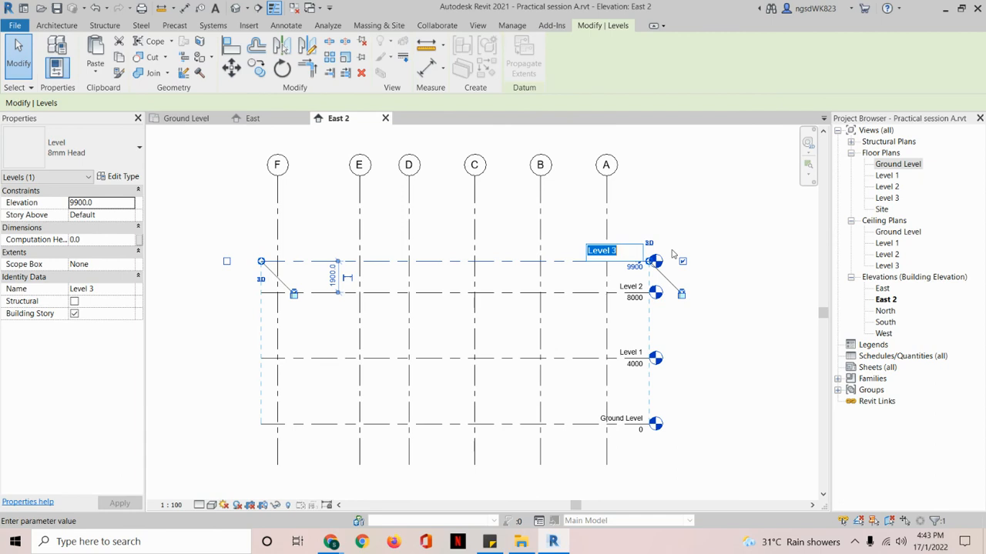
pyautogui.write('Roof')
pyautogui.press('Return')
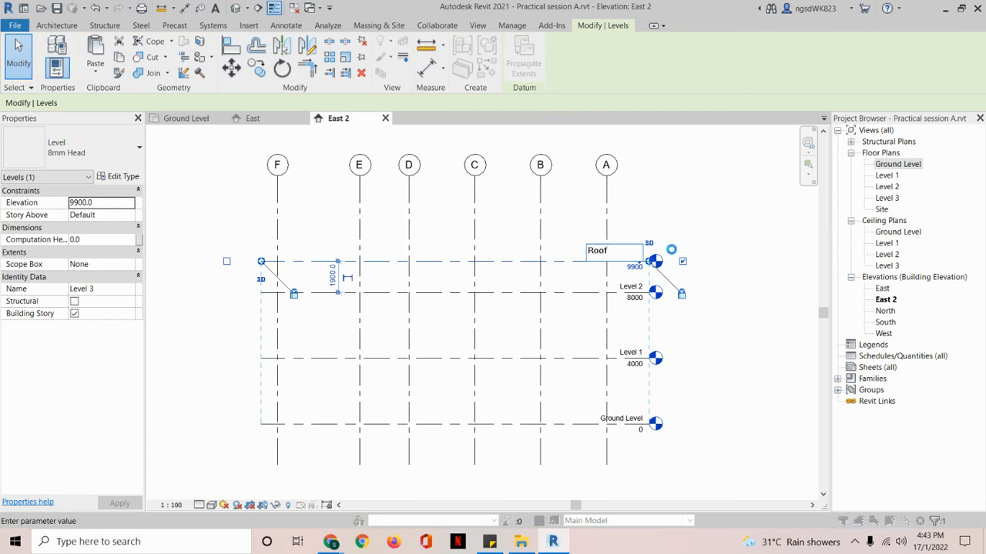
pyautogui.click(550, 269)
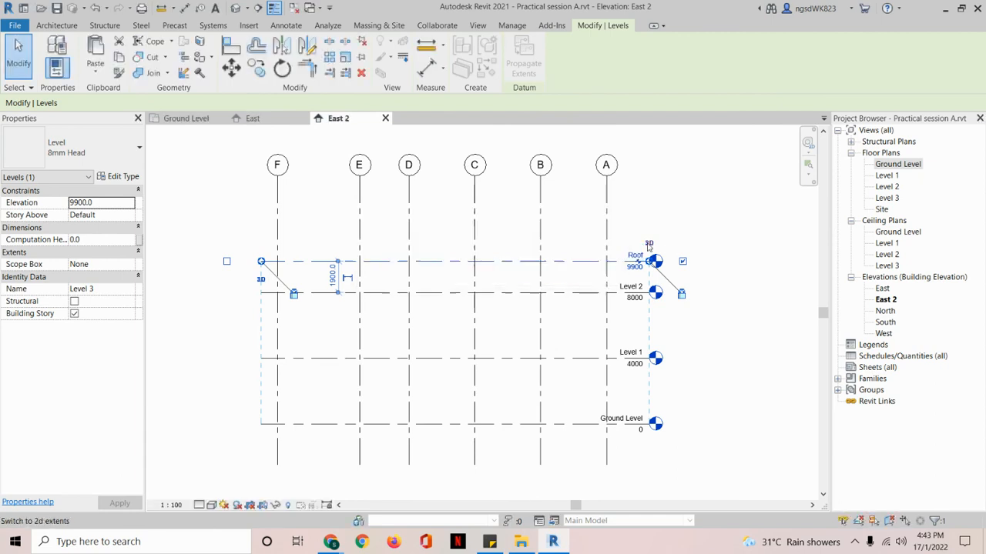
pyautogui.click(760, 254)
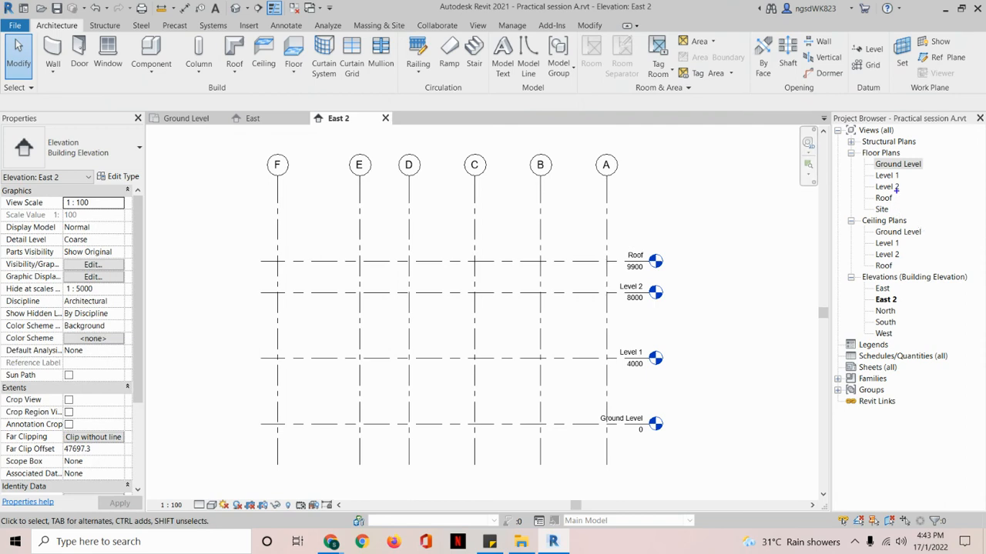
pyautogui.moveTo(896, 200)
pyautogui.mouseDown()
pyautogui.moveTo(921, 199)
pyautogui.moveTo(868, 199)
pyautogui.moveTo(893, 202)
pyautogui.mouseUp()
pyautogui.moveTo(870, 261)
pyautogui.mouseDown()
pyautogui.moveTo(887, 259)
pyautogui.moveTo(894, 274)
pyautogui.moveTo(883, 259)
pyautogui.mouseUp()
pyautogui.press('Escape')
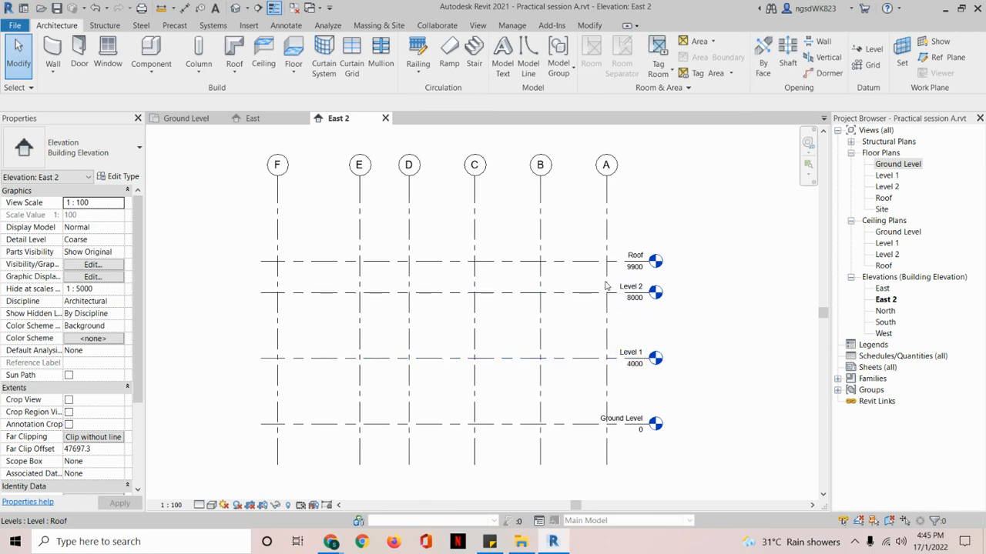
# Step: Set the elevation of Level 2 to 7500 and deselect the level
pyautogui.click(637, 302)
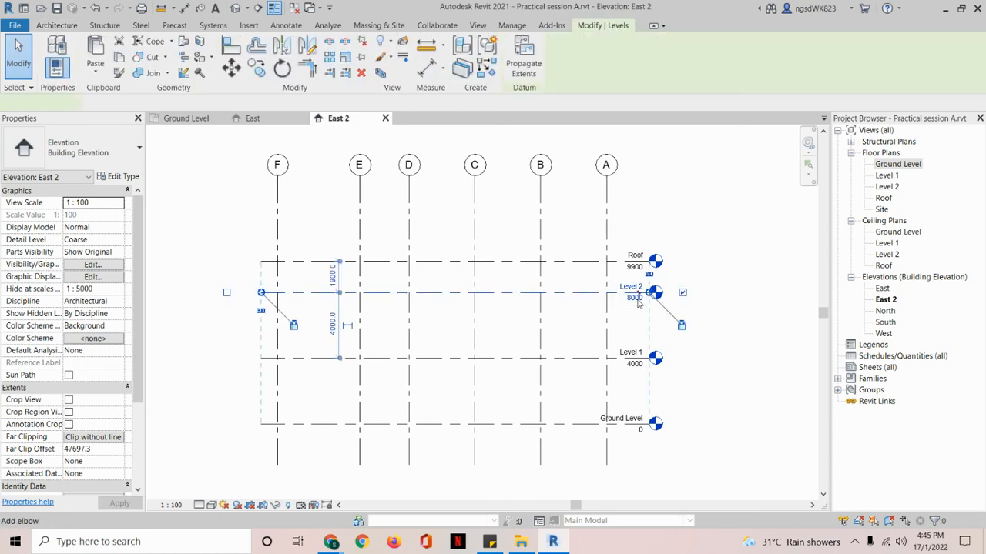
pyautogui.click(637, 303)
pyautogui.click(714, 298)
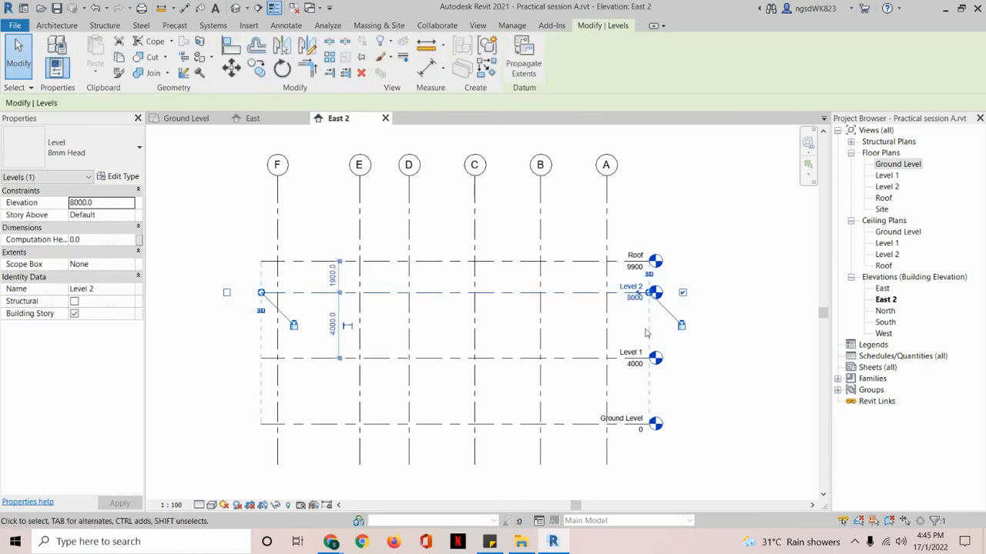
pyautogui.click(707, 360)
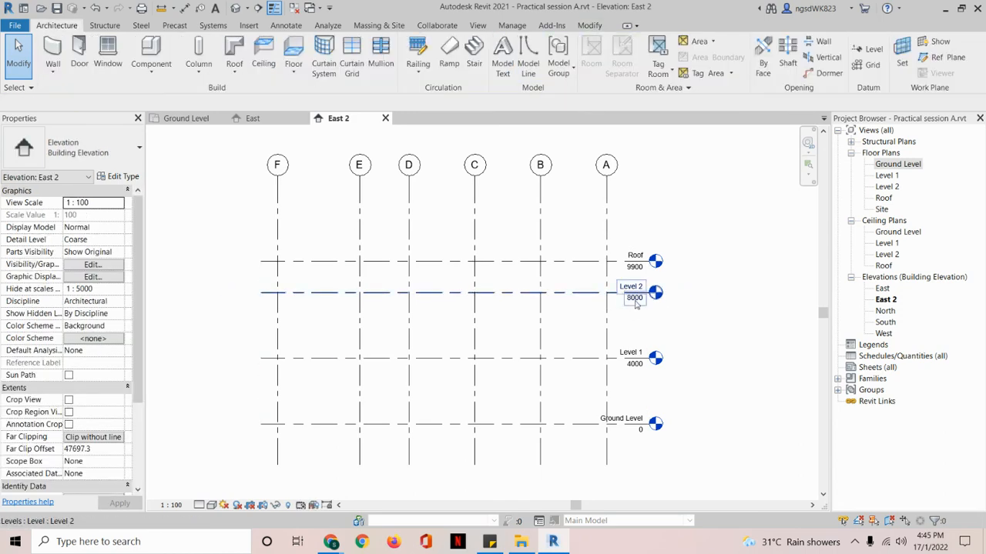
pyautogui.click(635, 305)
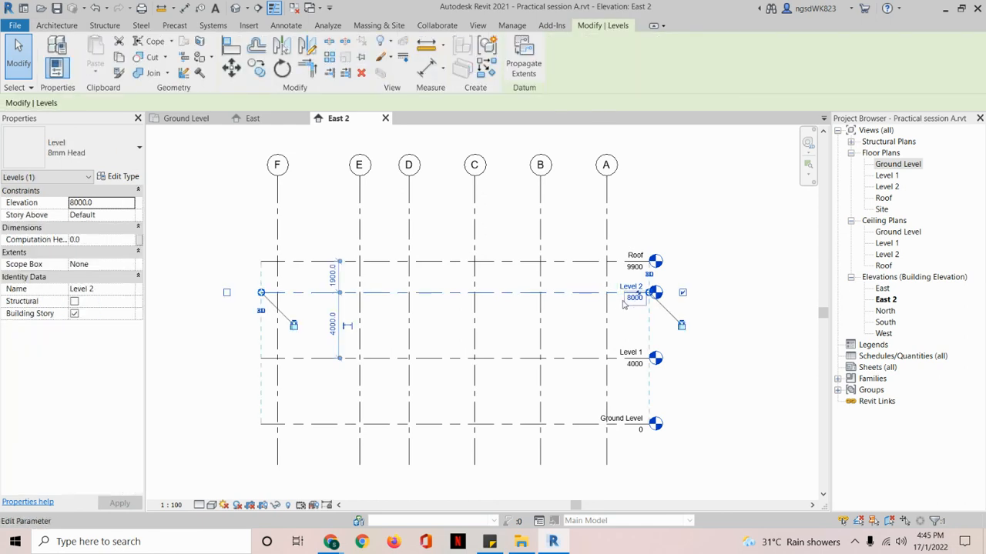
pyautogui.click(624, 304)
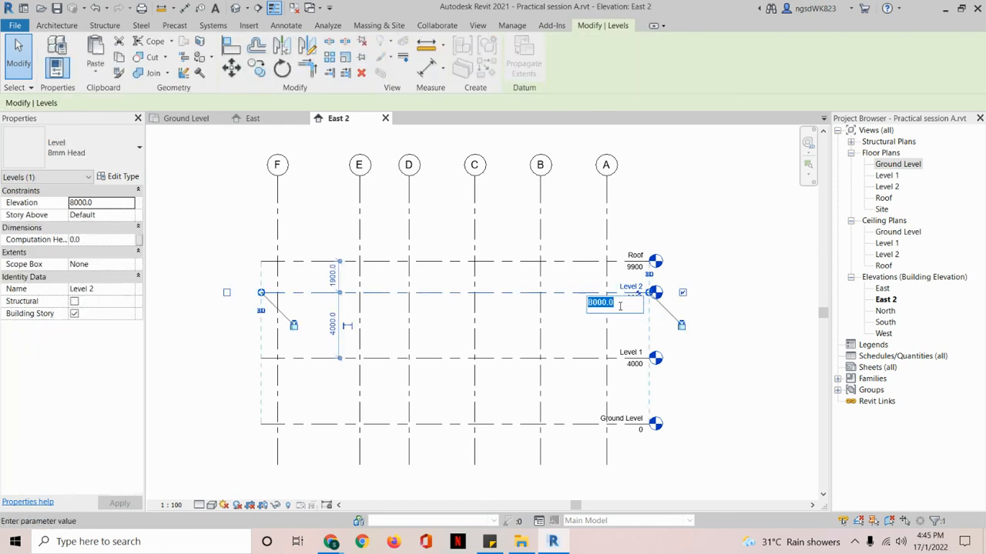
pyautogui.write('7500')
pyautogui.press('Return')
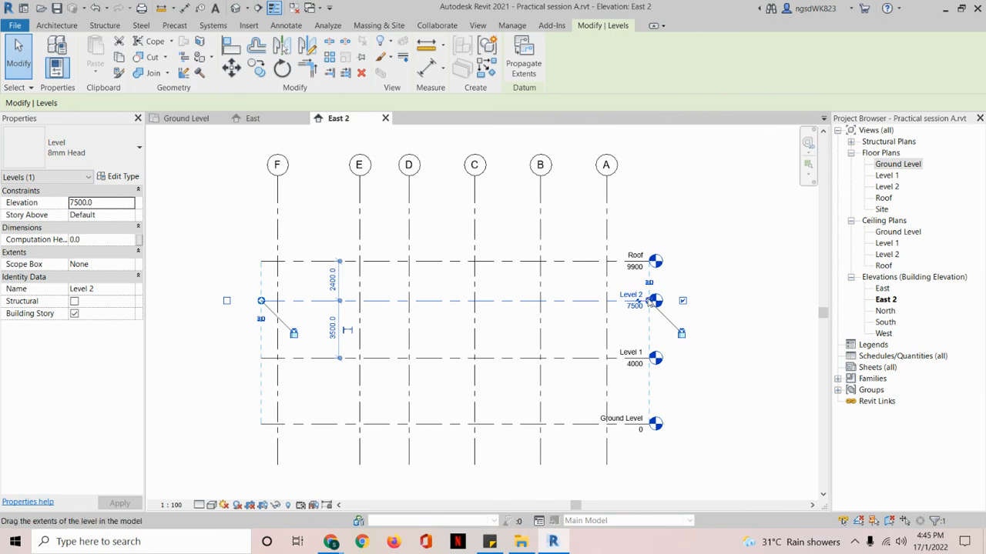
pyautogui.click(725, 276)
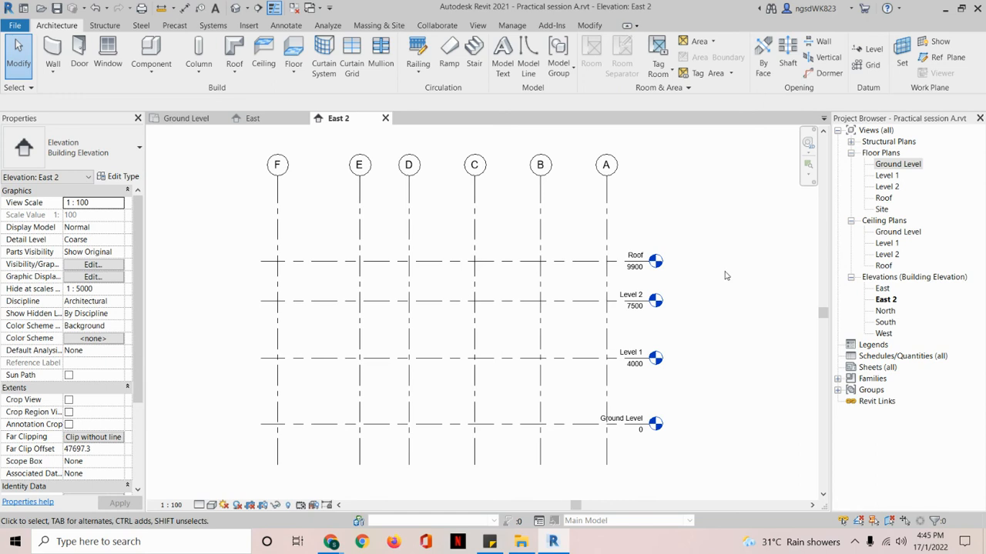
# Step: Set the elevation of Level 2 to 7000 and deselect the level
pyautogui.click(639, 302)
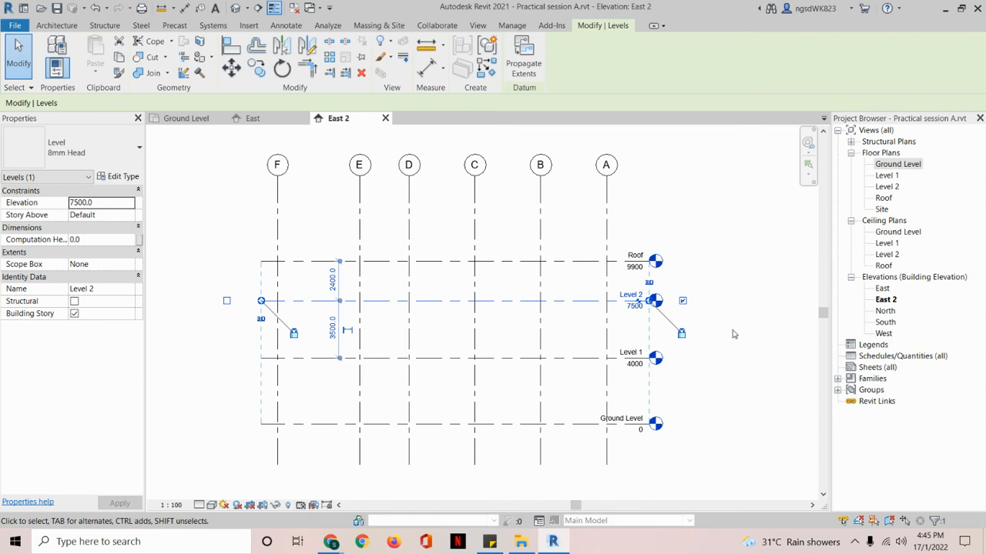
pyautogui.click(733, 334)
pyautogui.click(633, 312)
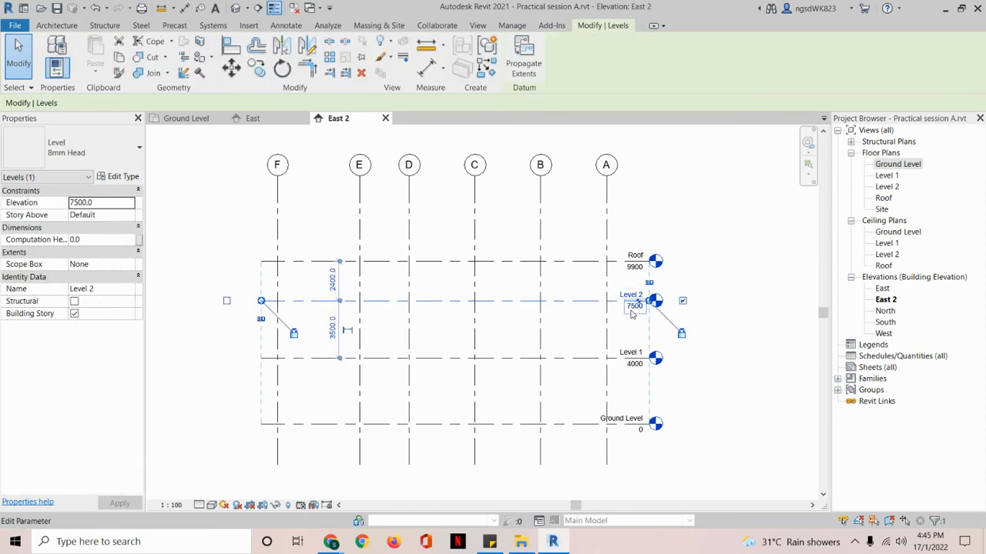
pyautogui.click(632, 308)
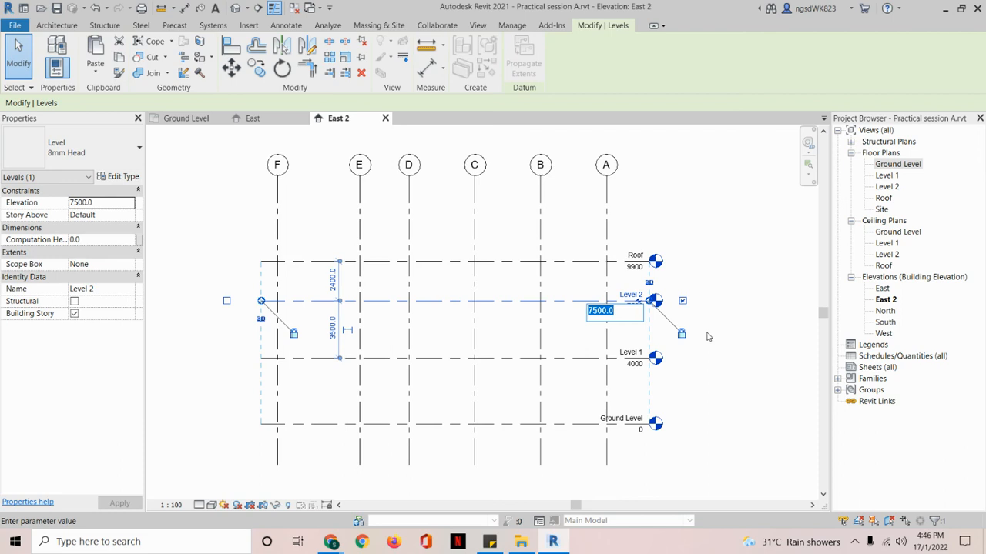
pyautogui.write('7000')
pyautogui.press('Return')
pyautogui.press('Escape')
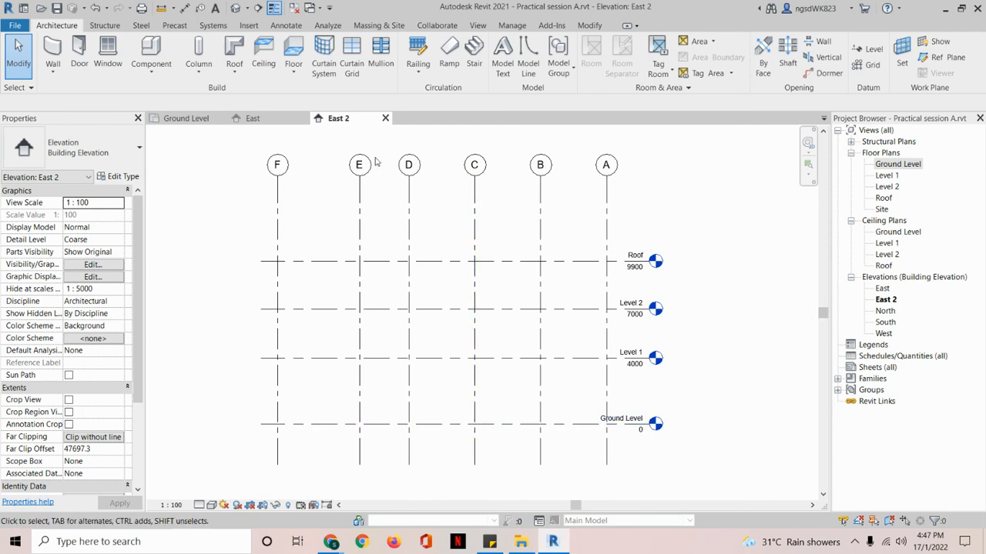
# Step: Switch from the East 2 elevation to the Ground Level floor plan
pyautogui.click(189, 119)
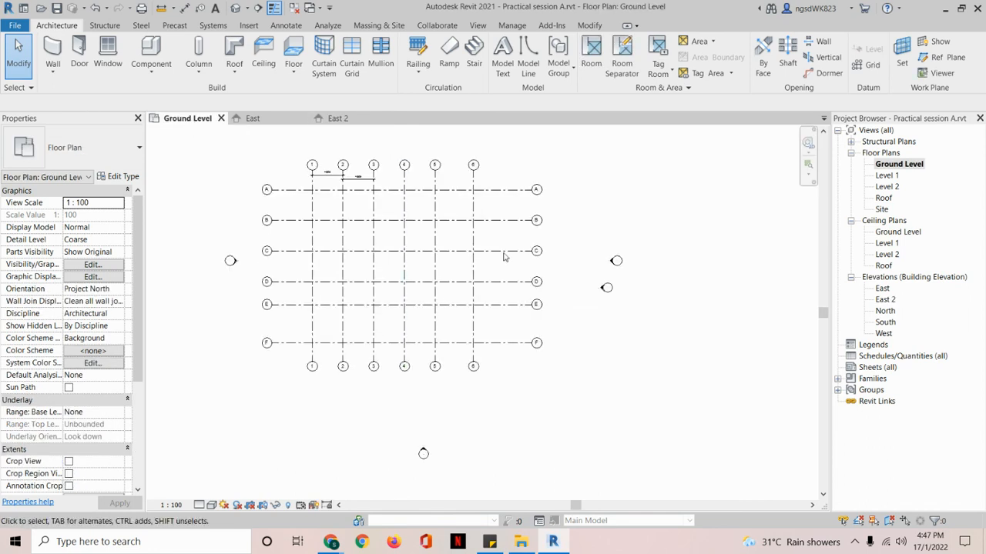
pyautogui.moveTo(501, 257); pyautogui.dragTo(564, 305, button='middle')
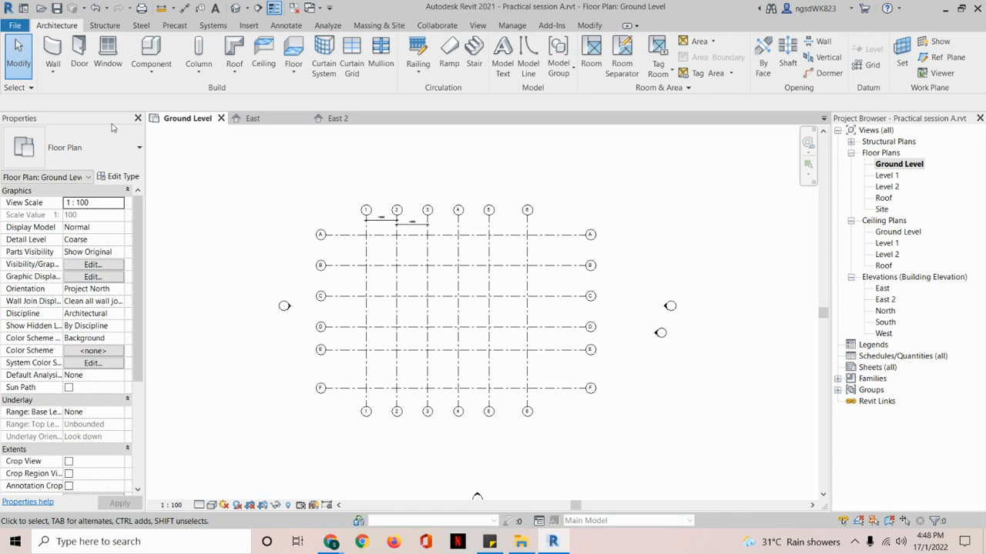
pyautogui.moveTo(541, 176); pyautogui.dragTo(540, 172, button='middle')
pyautogui.scroll(1, 539, 181)
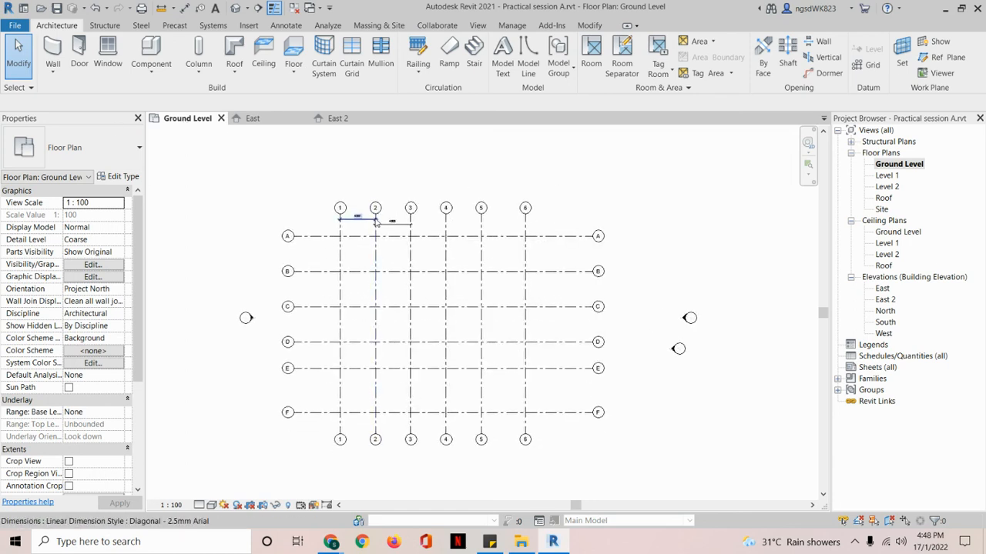
pyautogui.click(905, 170)
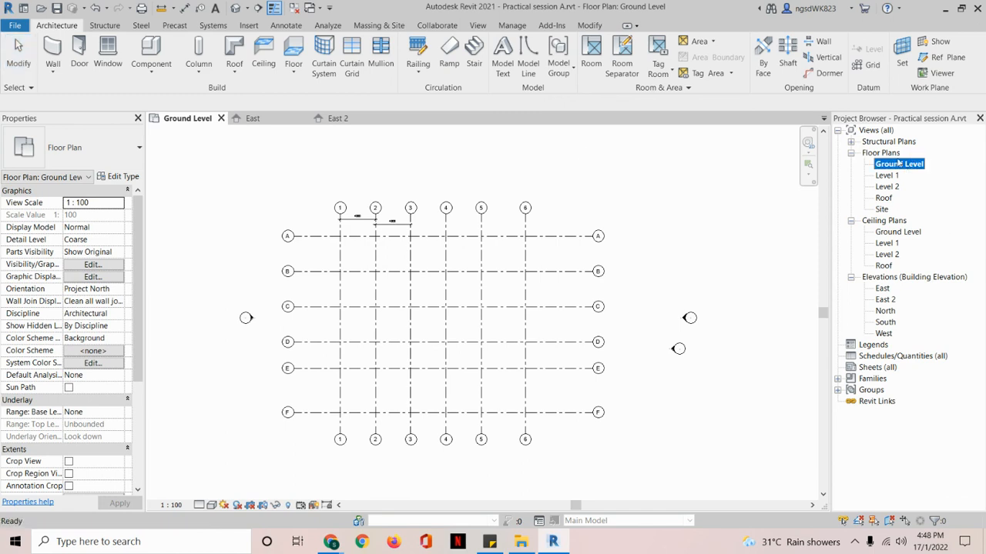
pyautogui.click(169, 123)
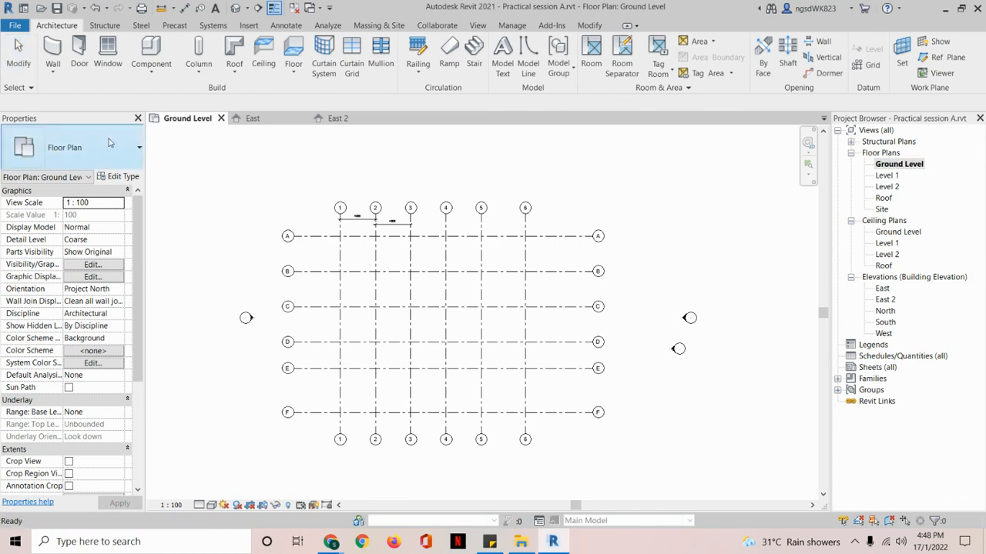
pyautogui.click(54, 48)
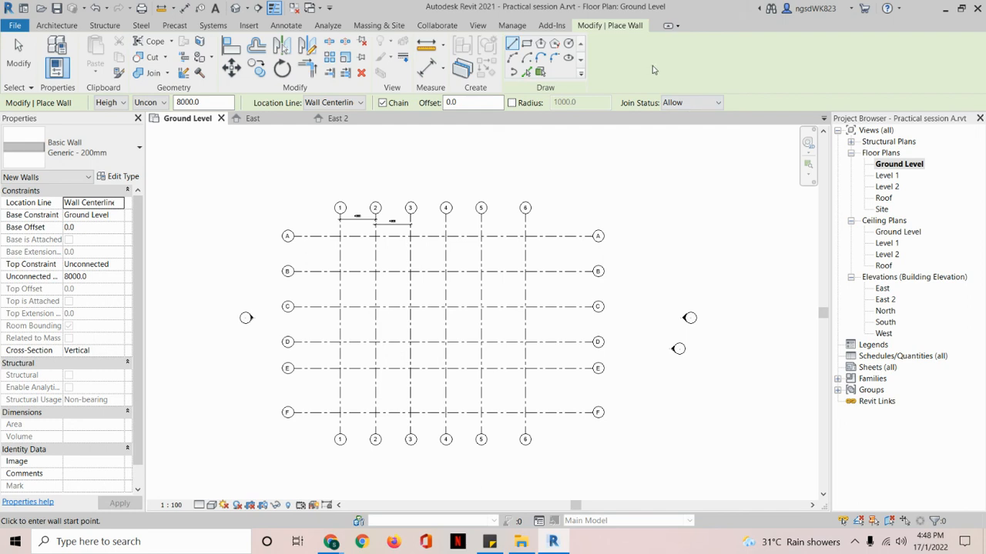
pyautogui.moveTo(232, 93)
pyautogui.mouseDown()
pyautogui.moveTo(137, 84)
pyautogui.moveTo(57, 107)
pyautogui.moveTo(222, 126)
pyautogui.moveTo(477, 127)
pyautogui.moveTo(676, 94)
pyautogui.moveTo(248, 80)
pyautogui.moveTo(192, 89)
pyautogui.mouseUp()
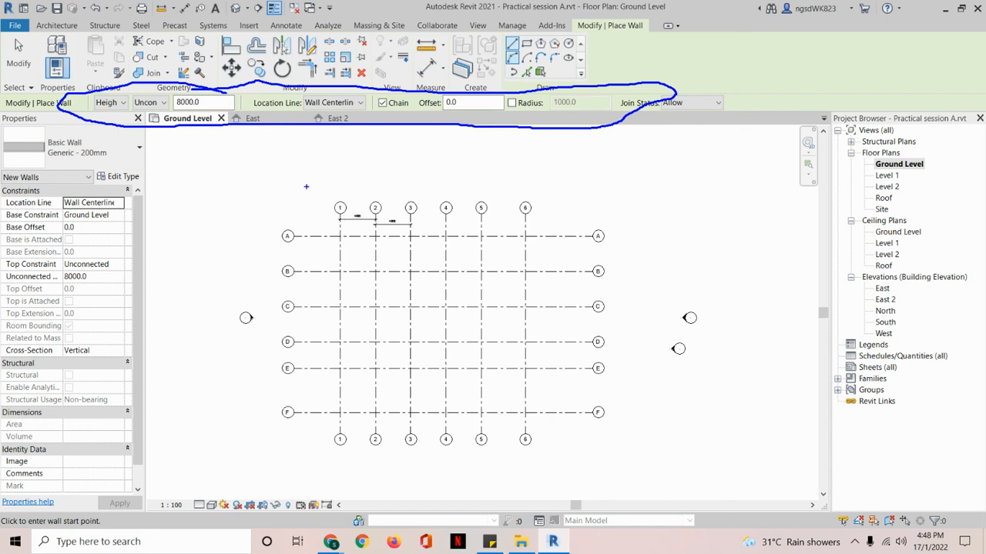
pyautogui.press('Escape')
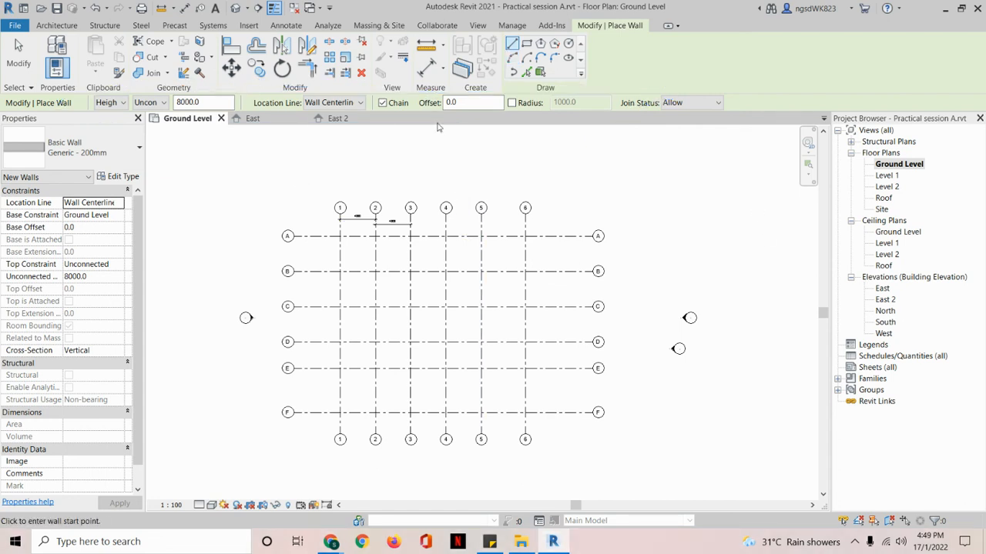
pyautogui.click(337, 119)
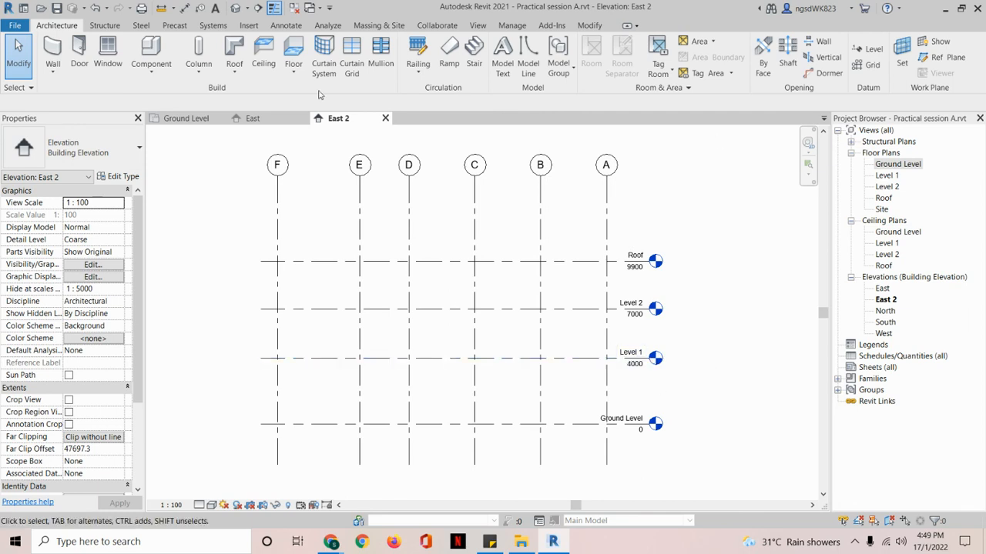
pyautogui.click(186, 119)
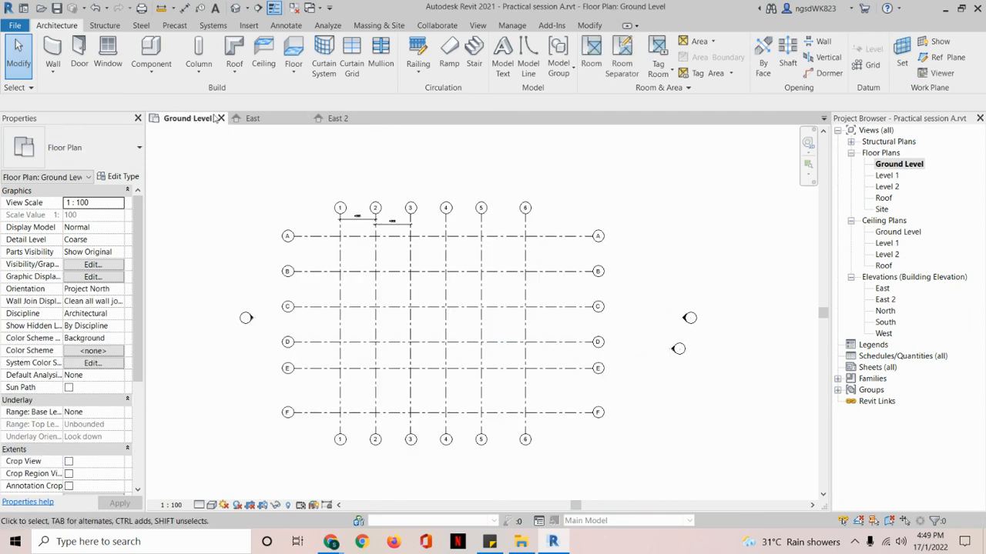
# Step: Start the Wall tool on the Ground Level plan and constrain the height of new walls up to Level 1
pyautogui.click(52, 56)
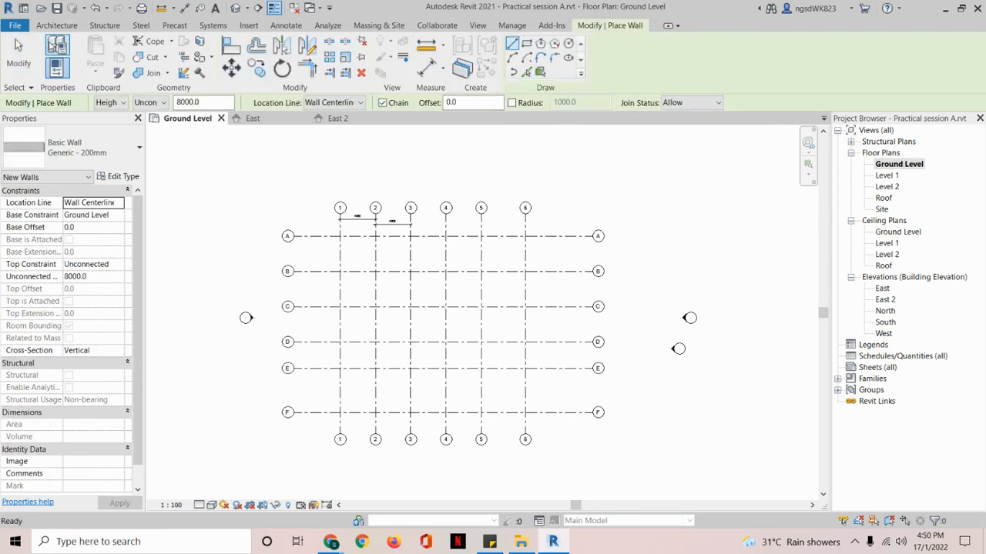
pyautogui.moveTo(202, 102); pyautogui.dragTo(176, 102)
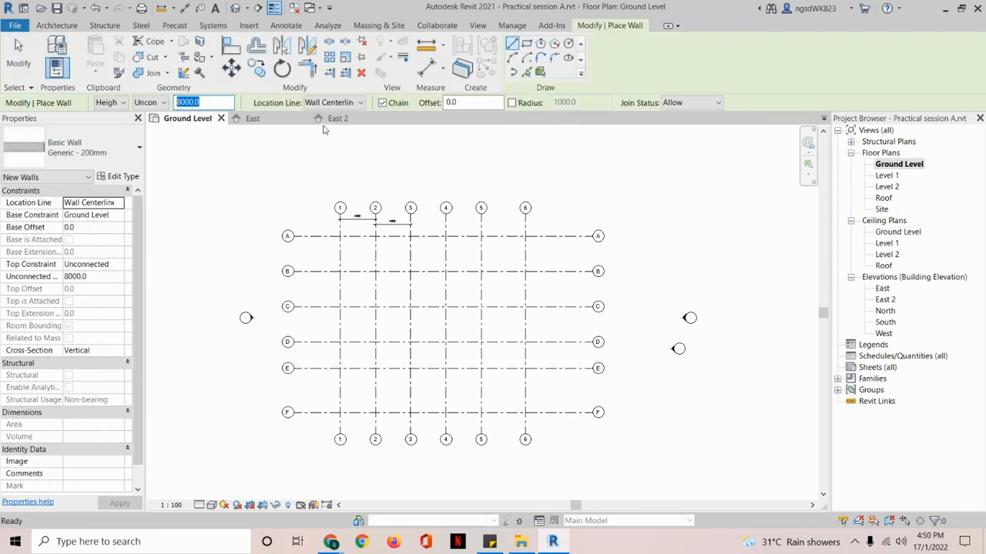
pyautogui.write('40')
pyautogui.click(153, 104)
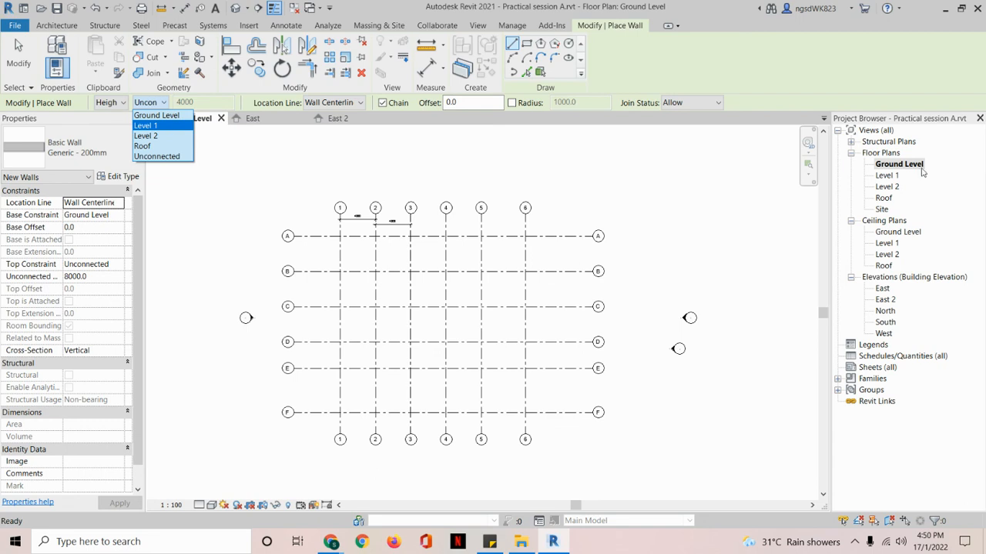
pyautogui.click(179, 127)
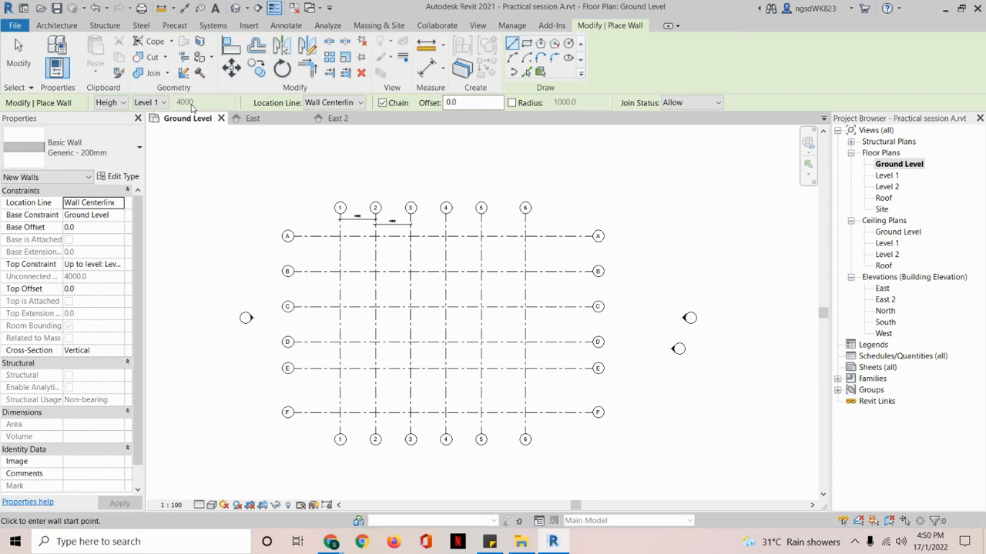
# Step: Change the height constraint for new walls to Level 2 and set it back to Level 1
pyautogui.click(163, 103)
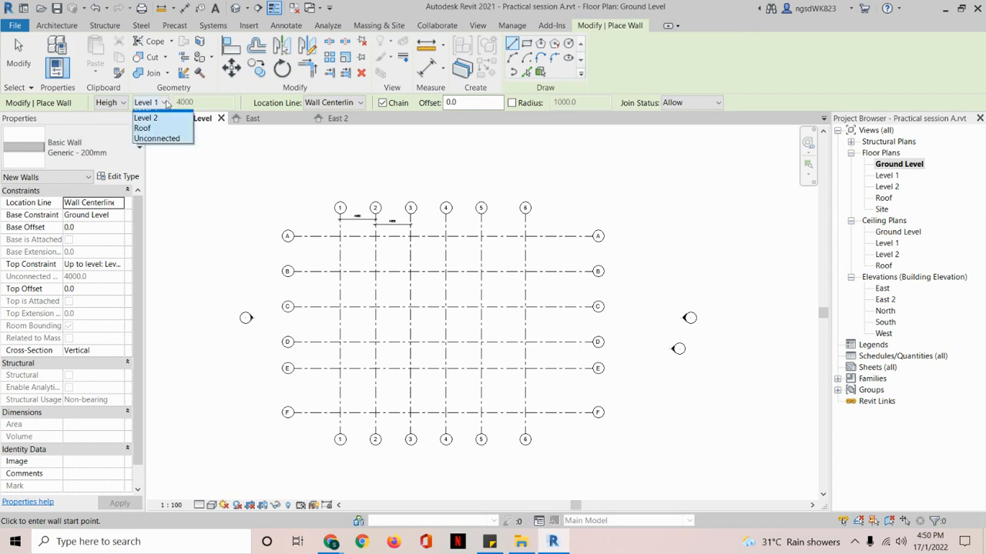
pyautogui.click(168, 136)
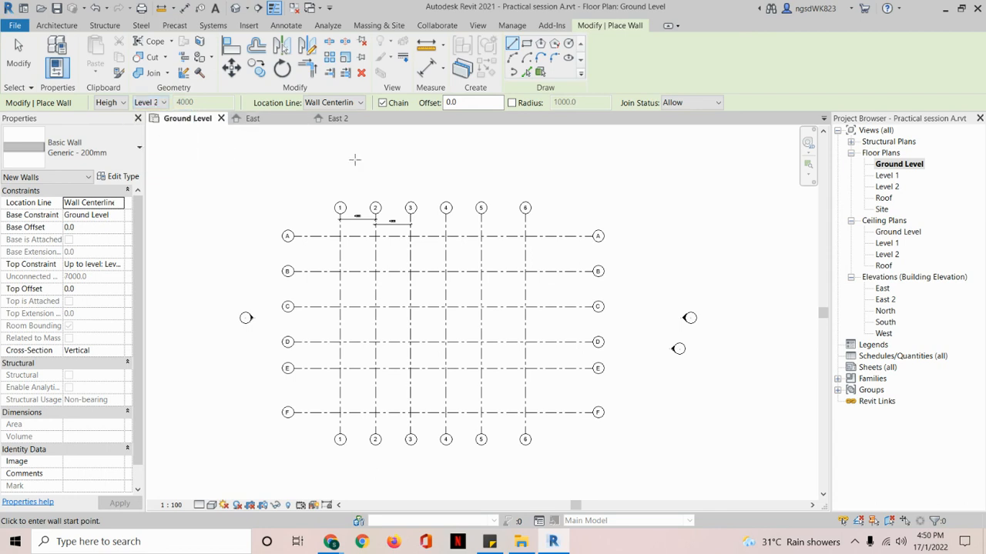
pyautogui.click(156, 104)
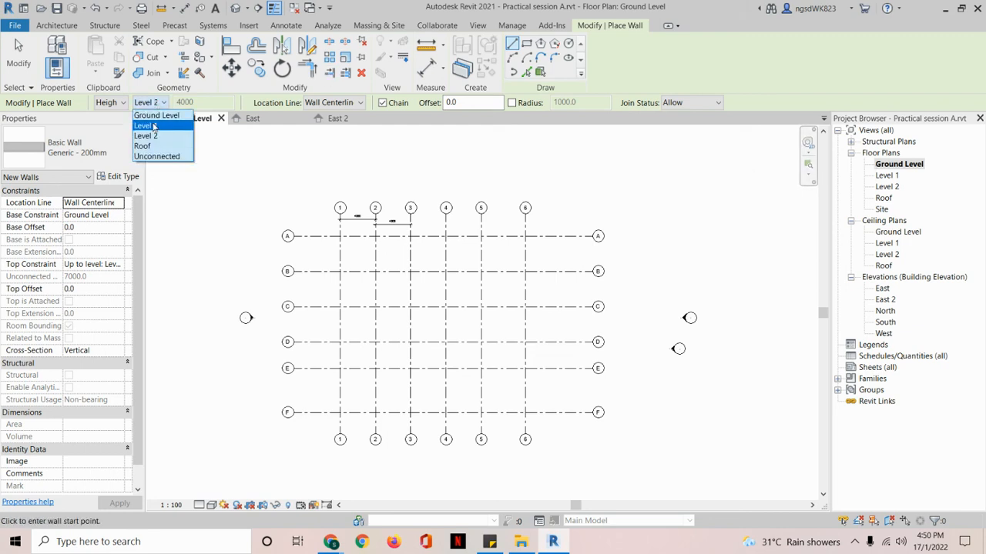
pyautogui.click(154, 126)
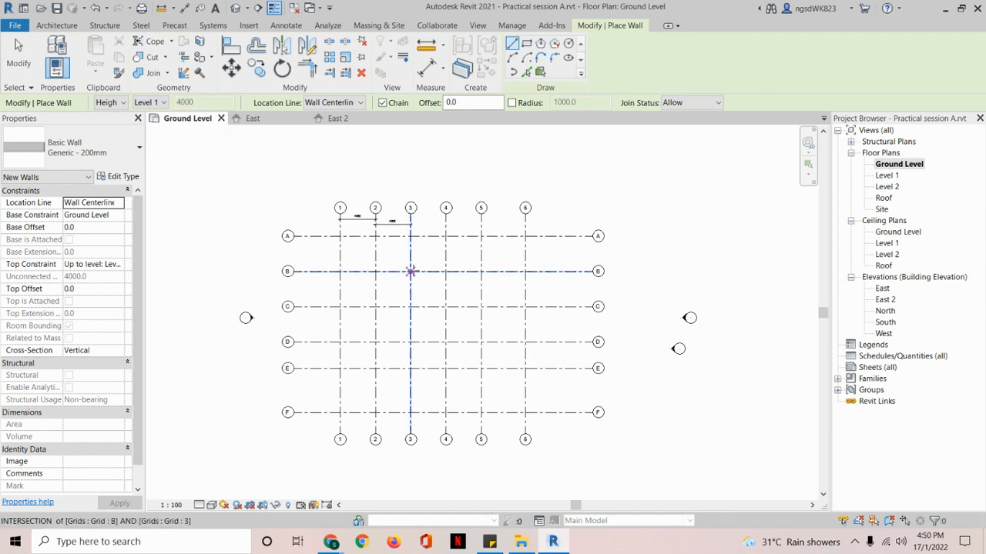
# Step: Draw a closed chain of walls through grid intersections A1, A6, F6 and F1
pyautogui.click(339, 235)
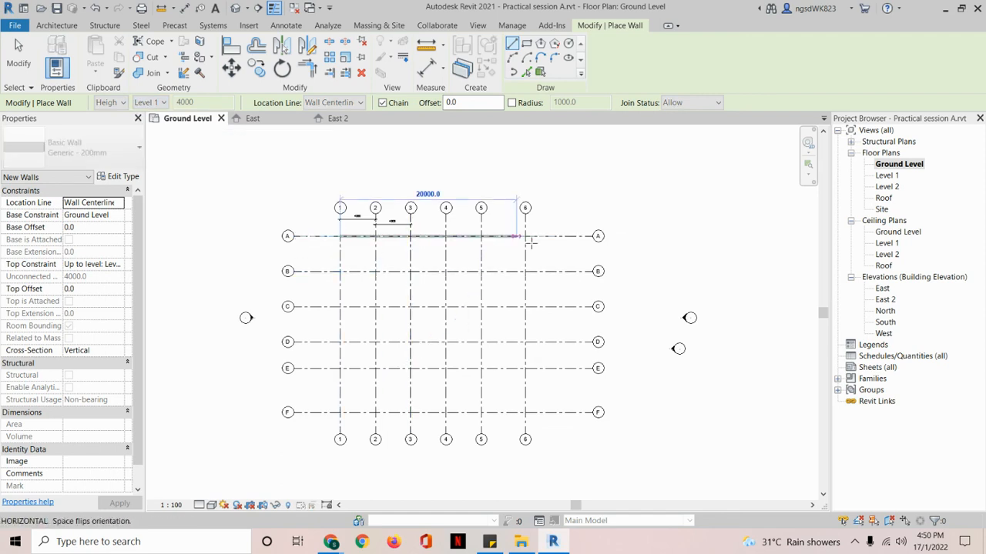
pyautogui.click(524, 235)
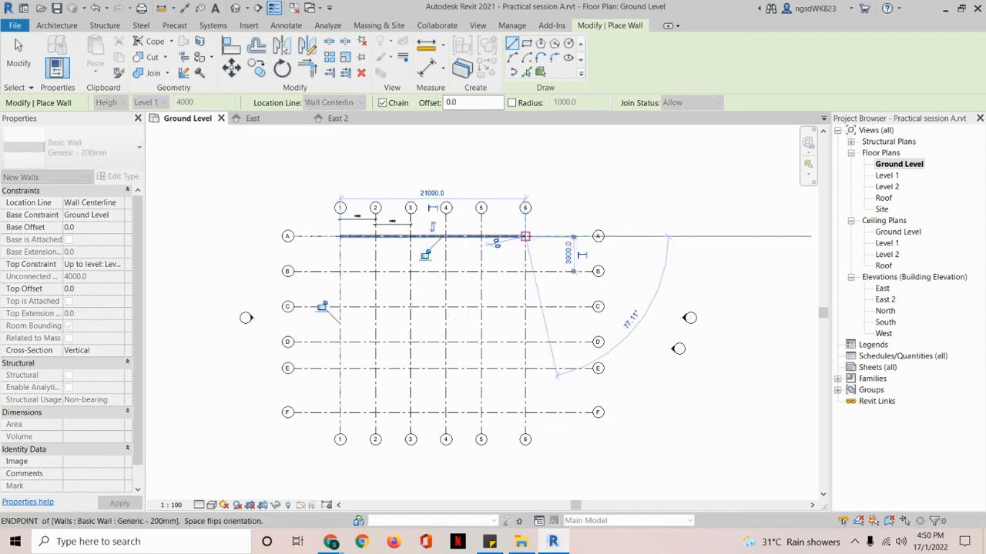
pyautogui.click(524, 412)
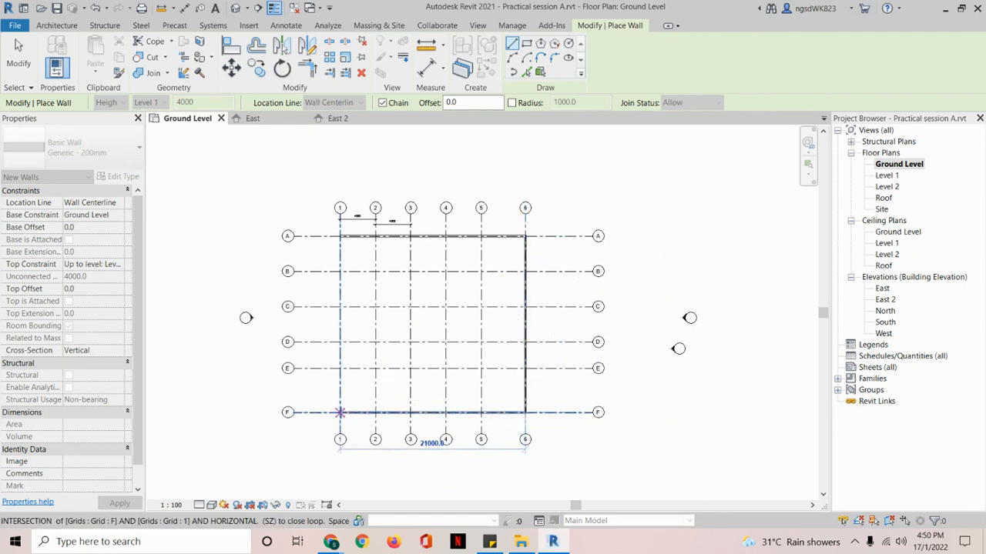
pyautogui.click(340, 413)
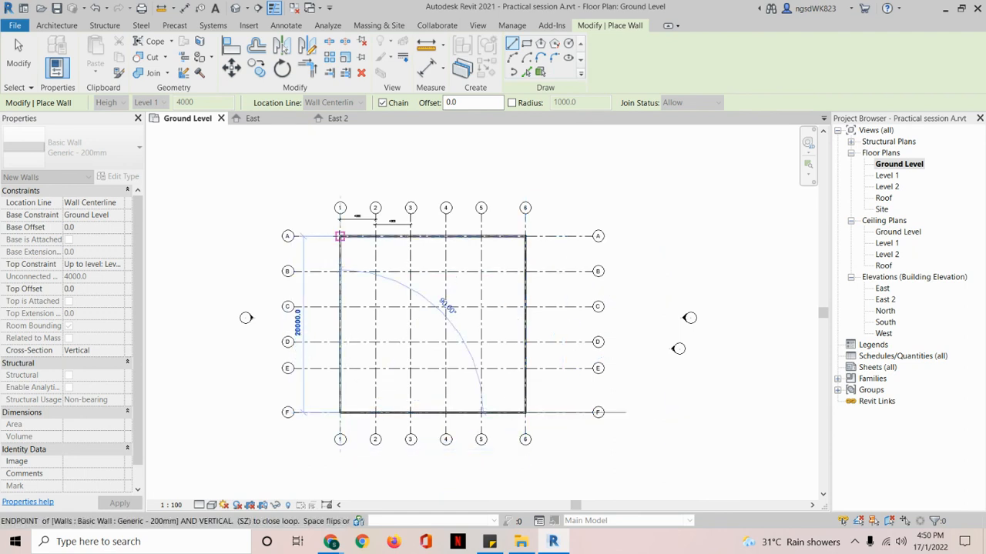
pyautogui.click(340, 235)
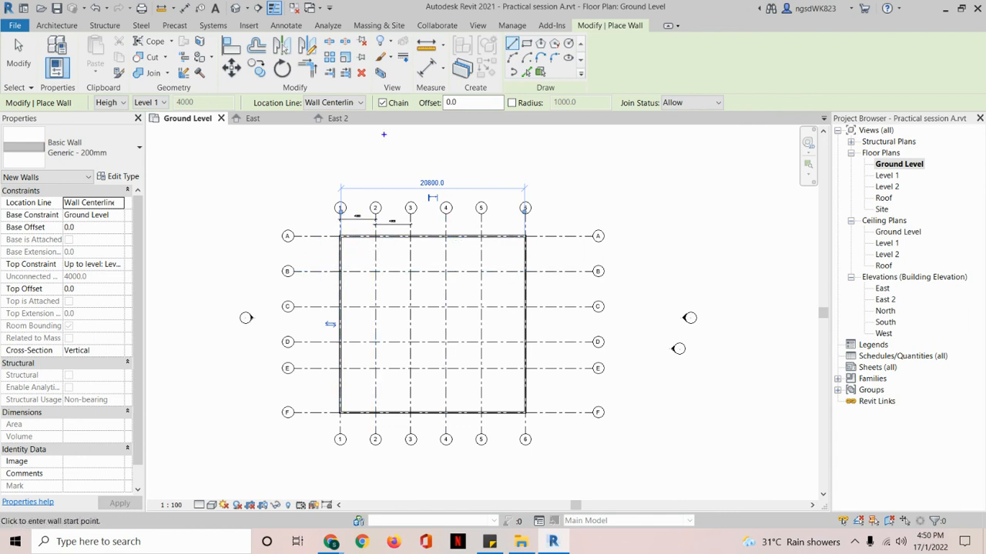
pyautogui.moveTo(412, 99)
pyautogui.mouseDown()
pyautogui.moveTo(380, 92)
pyautogui.moveTo(406, 117)
pyautogui.mouseUp()
# Step: Turn off Chain and draw a single wall along grid B from grid 2 to grid 5, then end the Wall tool
pyautogui.click(65, 26)
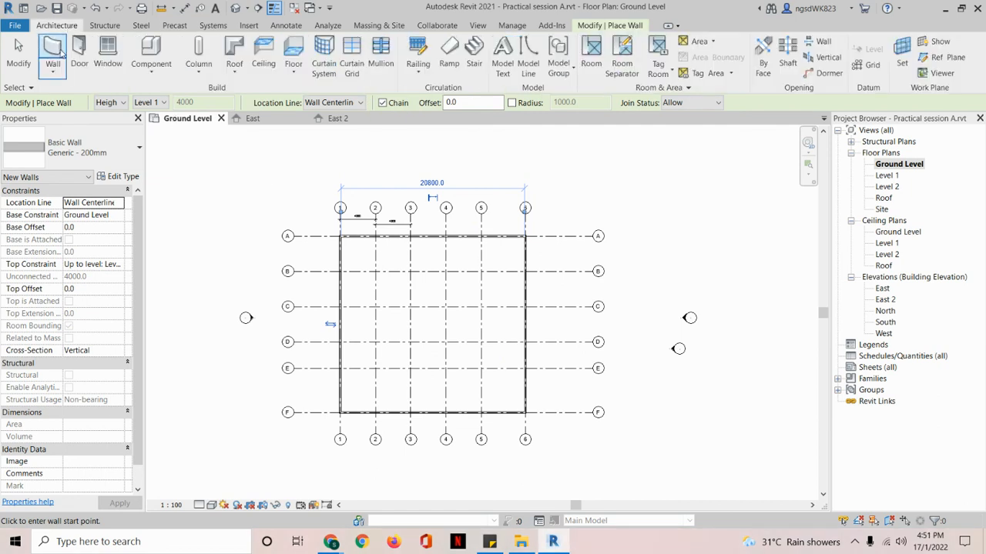
pyautogui.click(383, 103)
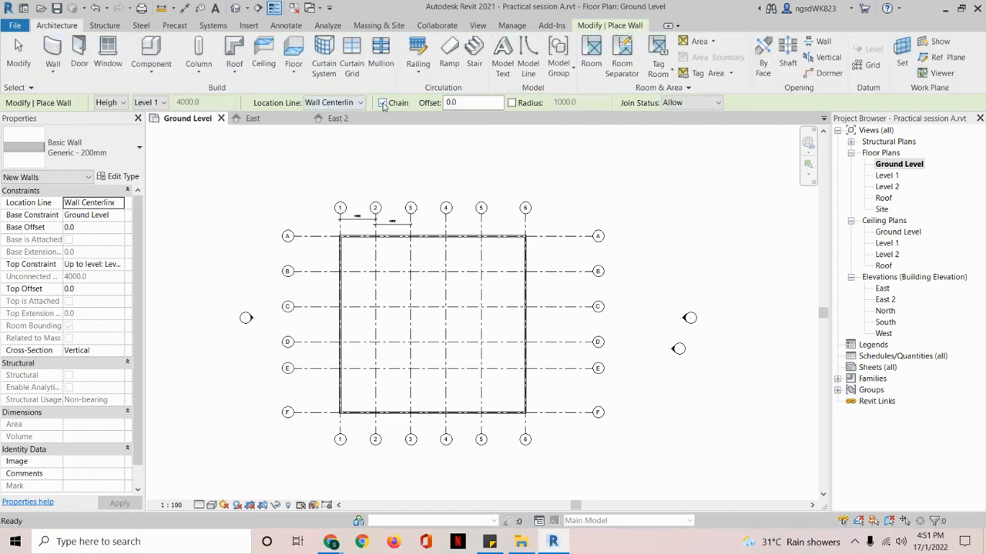
pyautogui.click(375, 271)
pyautogui.click(480, 271)
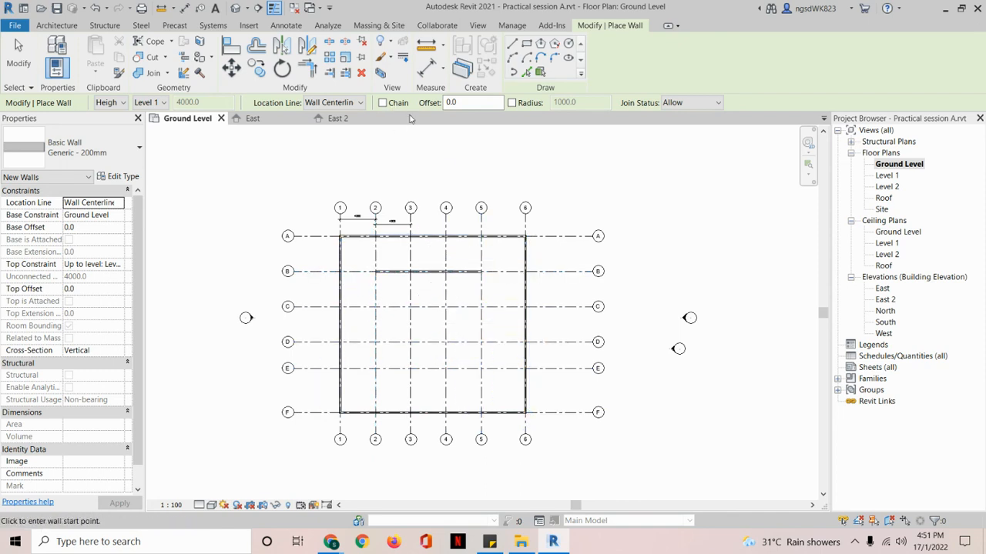
pyautogui.press('Escape')
pyautogui.press('Escape')
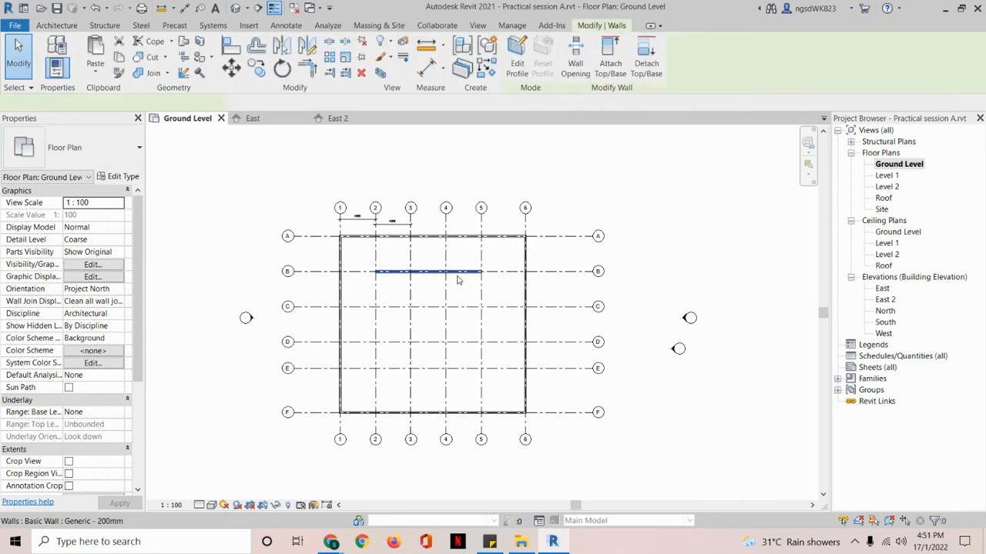
# Step: Examine the Location Line options of the Wall tool and compare them with the wall corner at grids A and 1
pyautogui.click(52, 48)
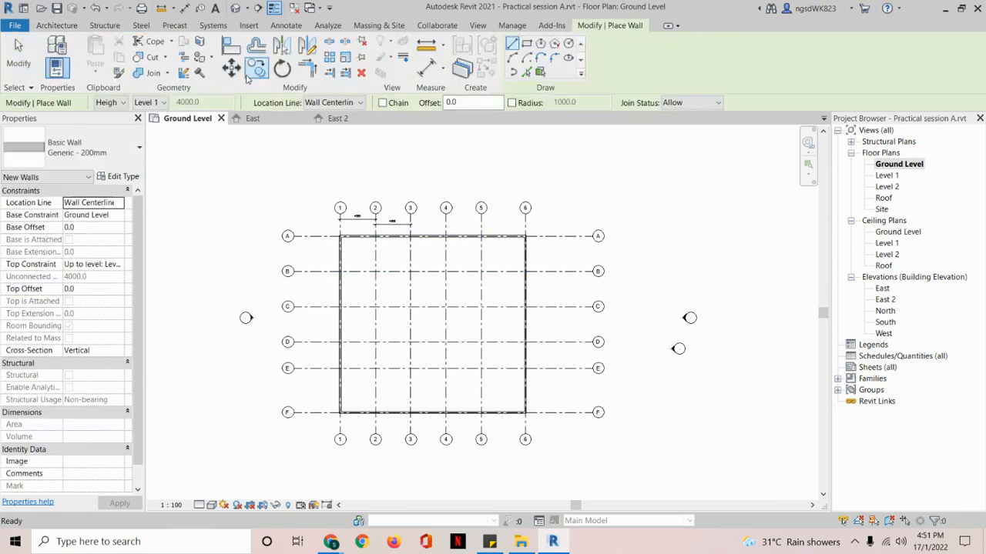
pyautogui.scroll(4, 373, 202)
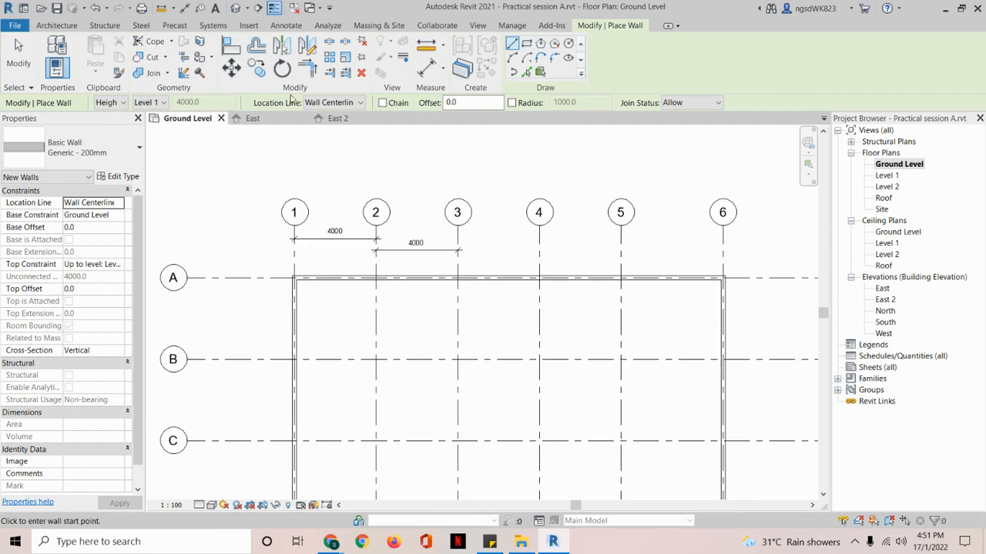
pyautogui.click(332, 103)
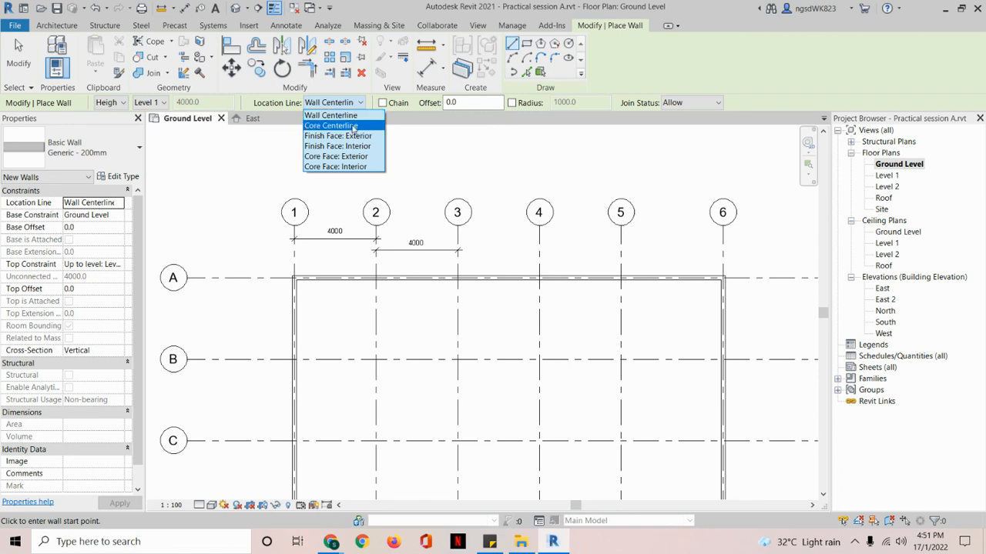
pyautogui.click(58, 47)
pyautogui.scroll(6, 303, 286)
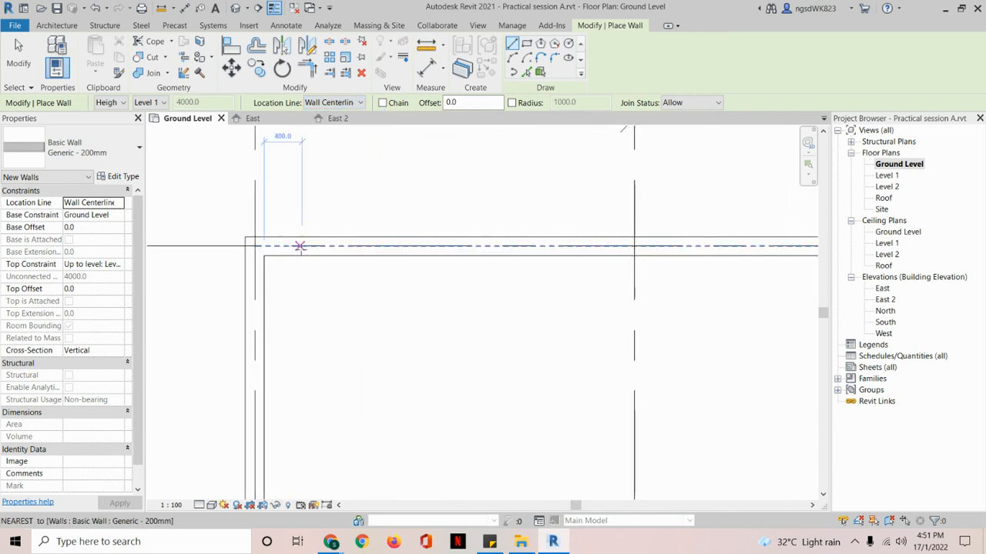
pyautogui.click(348, 103)
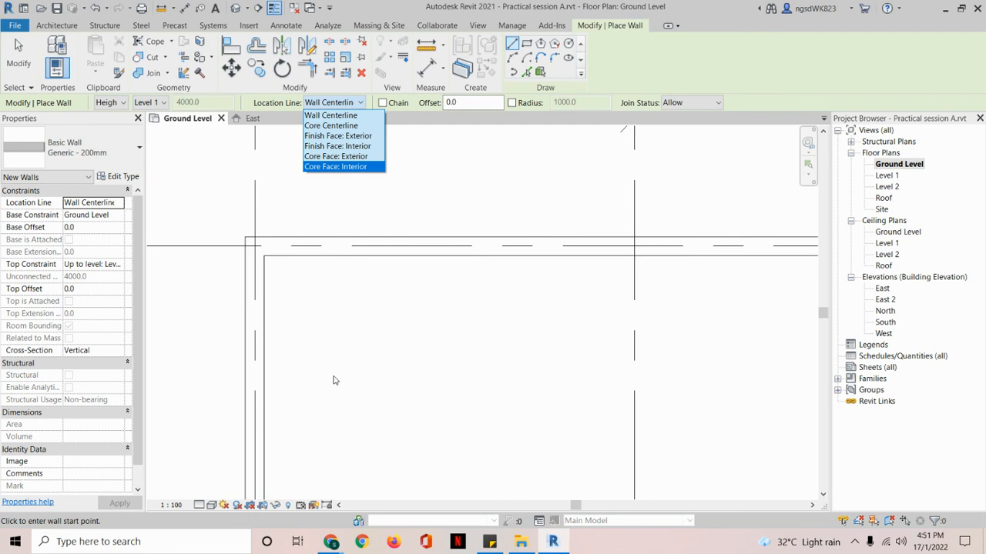
pyautogui.click(260, 179)
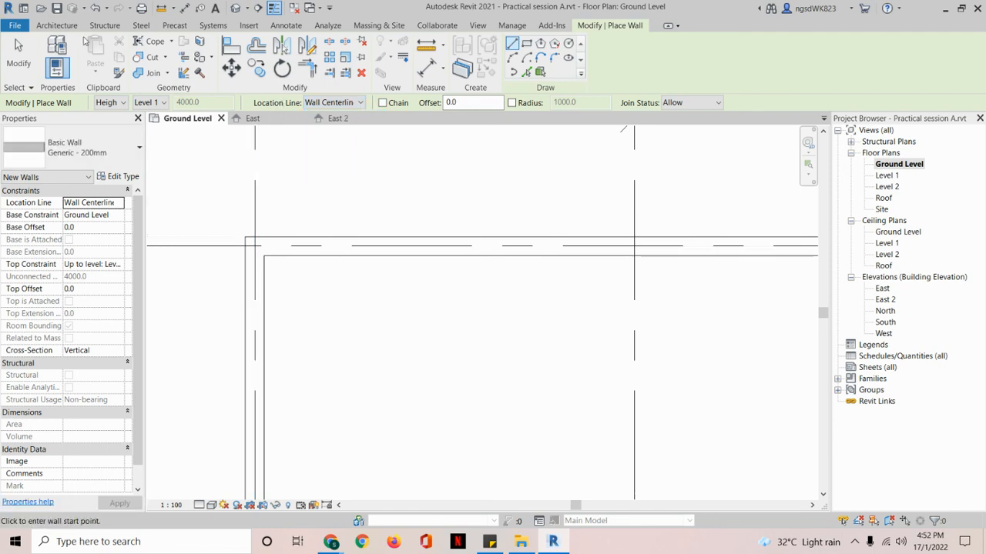
pyautogui.click(73, 29)
pyautogui.scroll(-4, 247, 209)
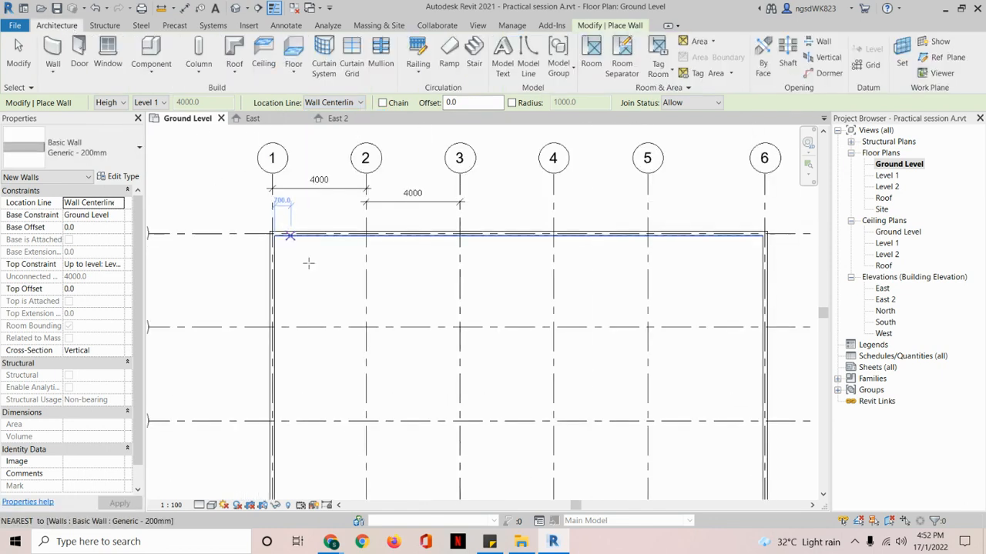
pyautogui.scroll(-2, 377, 272)
pyautogui.moveTo(419, 328); pyautogui.dragTo(393, 241, button='middle')
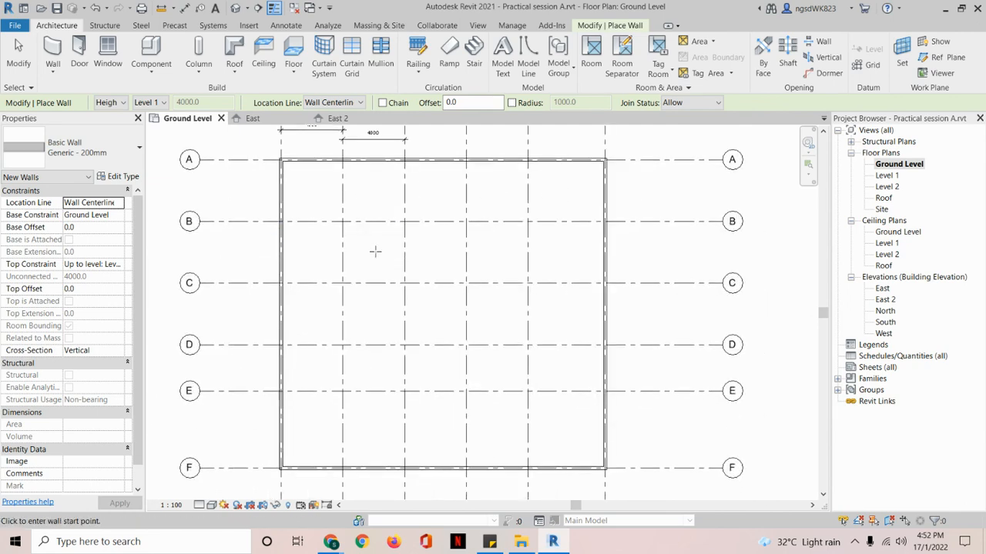
pyautogui.press('Escape')
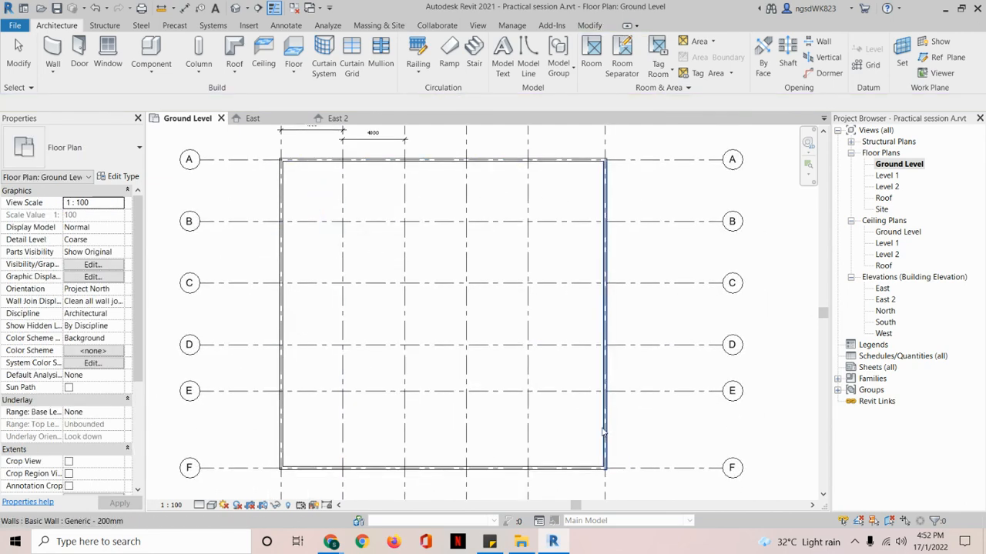
# Step: Delete the four perimeter walls along grids 6, F, 1 and A
pyautogui.click(603, 433)
pyautogui.press('Delete')
pyautogui.click(559, 469)
pyautogui.press('Delete')
pyautogui.click(283, 301)
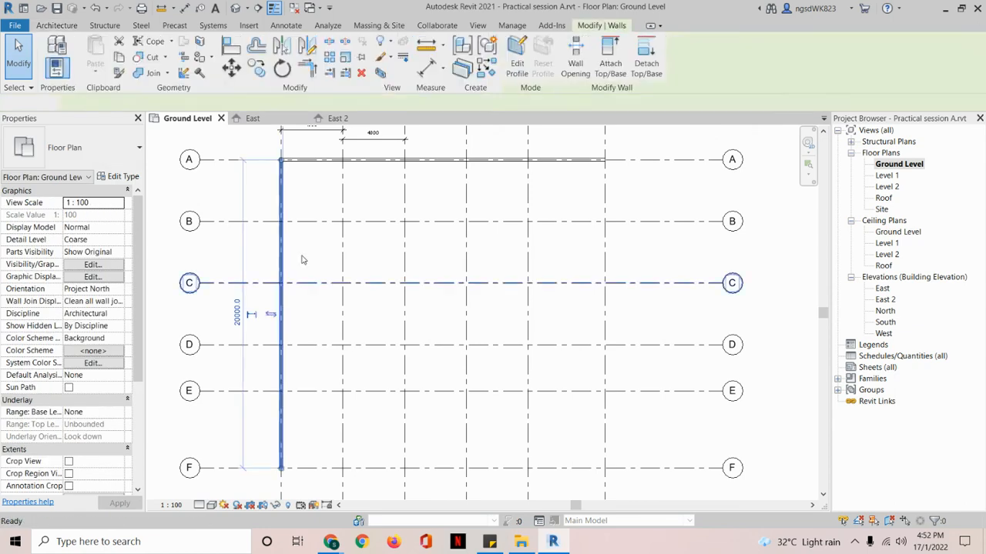
pyautogui.press('Delete')
pyautogui.click(312, 160)
pyautogui.press('Delete')
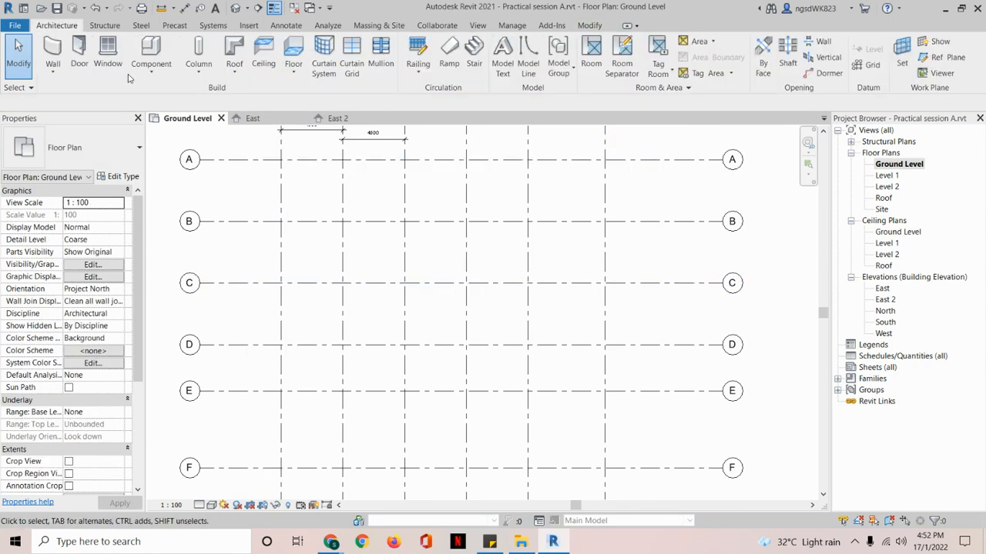
# Step: With Chain on and the height up to Level 1, draw a closed loop of walls through grid intersections A1, A6, F6 and F1
pyautogui.click(54, 54)
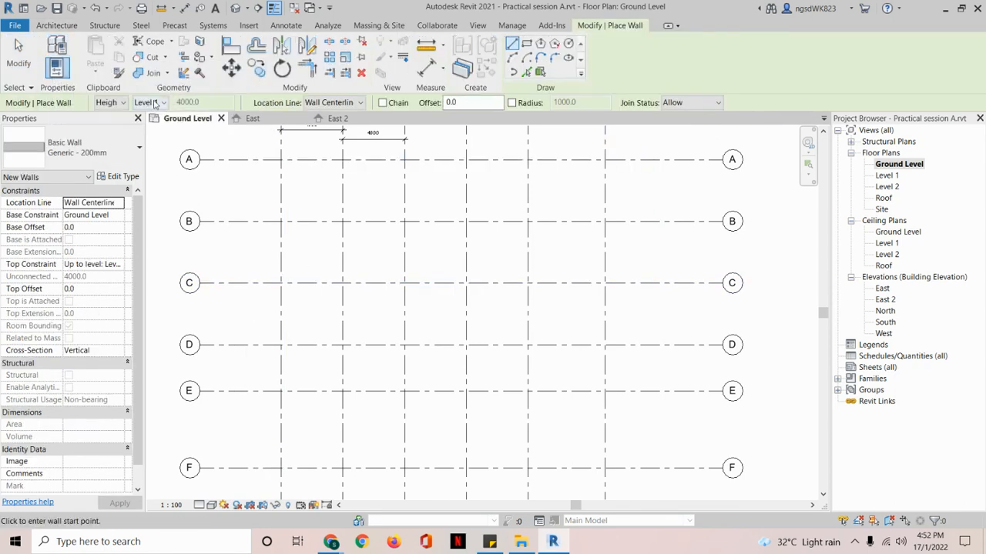
pyautogui.click(158, 102)
pyautogui.click(158, 125)
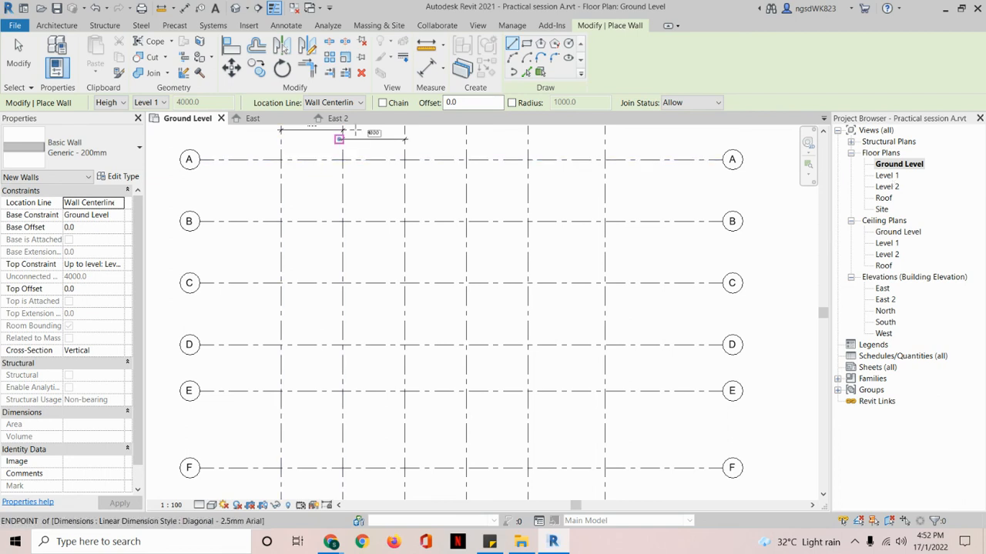
pyautogui.click(383, 103)
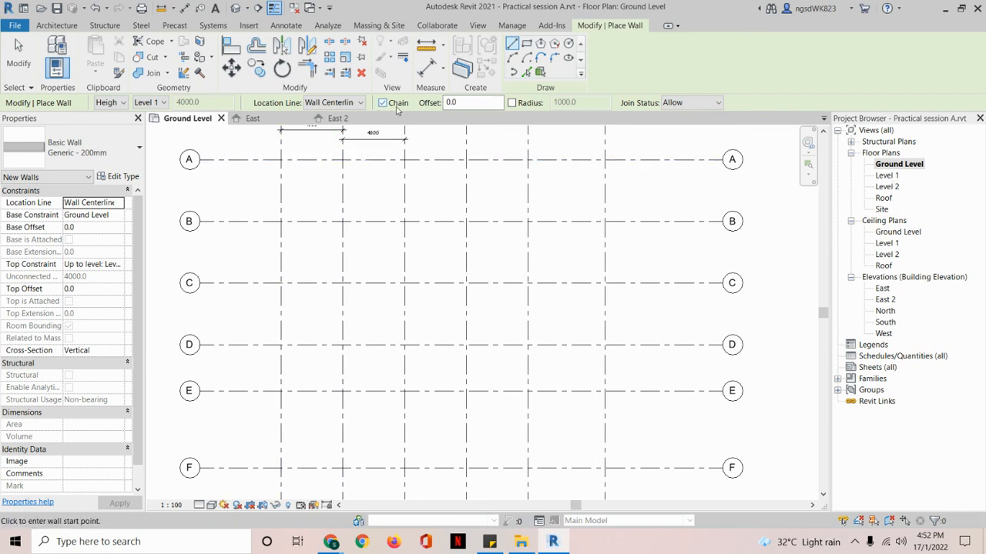
pyautogui.click(280, 159)
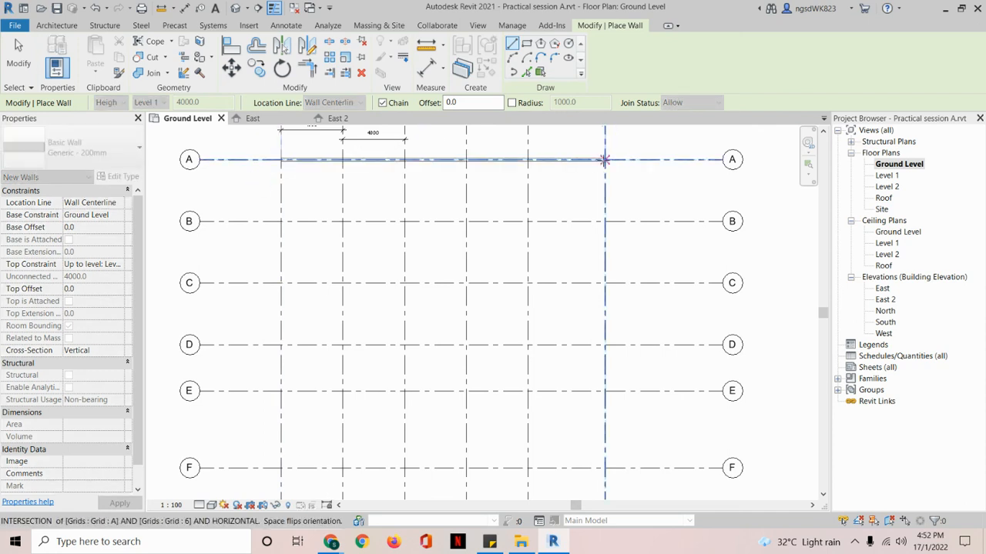
pyautogui.click(604, 160)
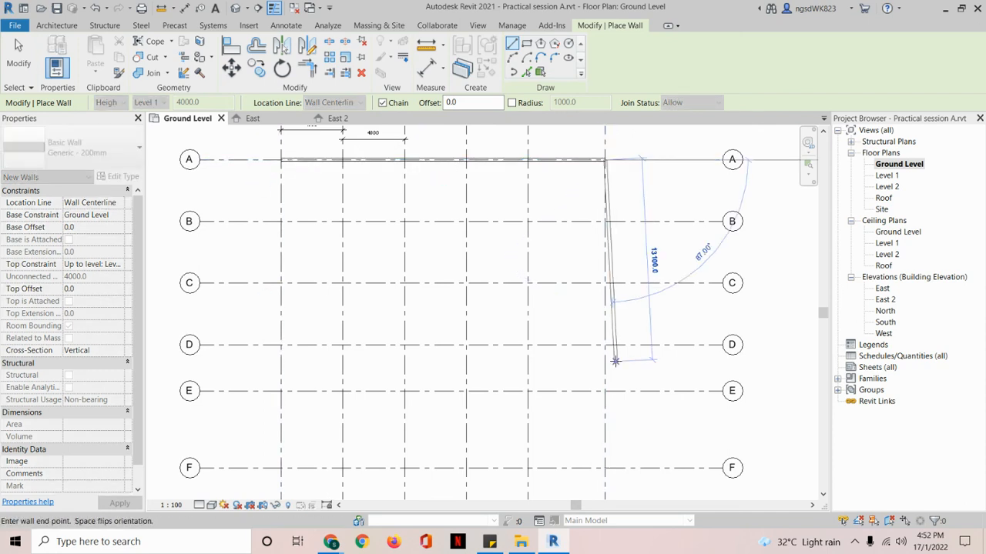
pyautogui.click(605, 468)
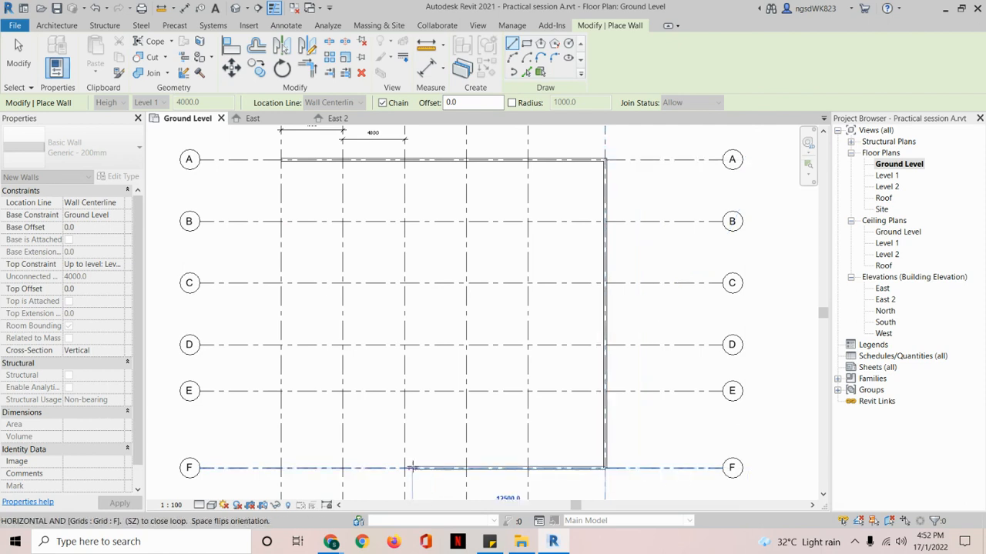
pyautogui.click(281, 467)
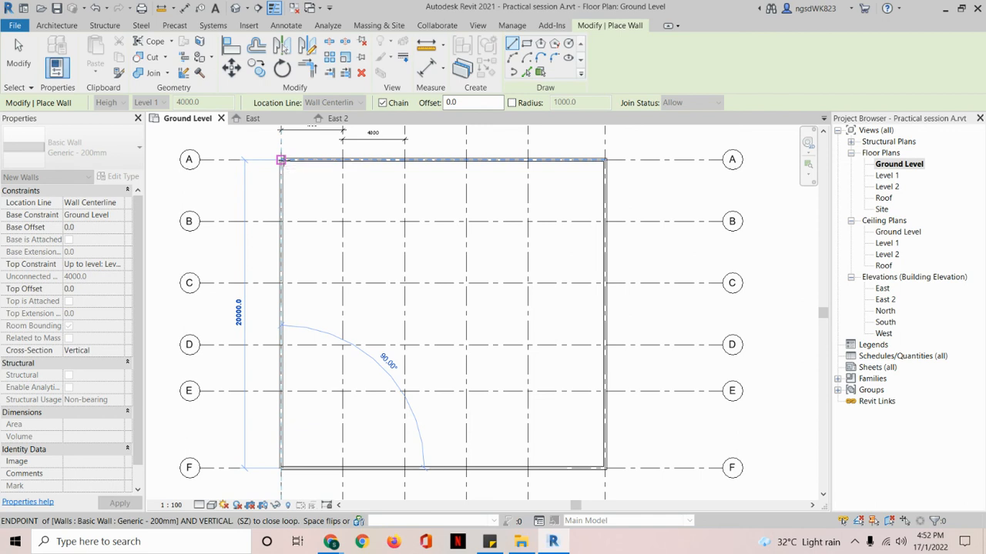
pyautogui.click(281, 160)
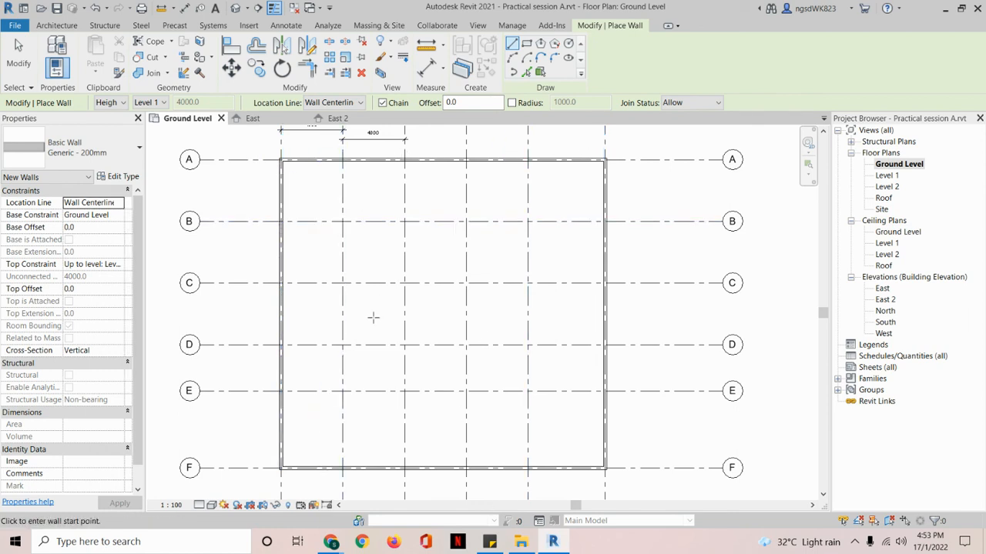
pyautogui.scroll(-1, 372, 318)
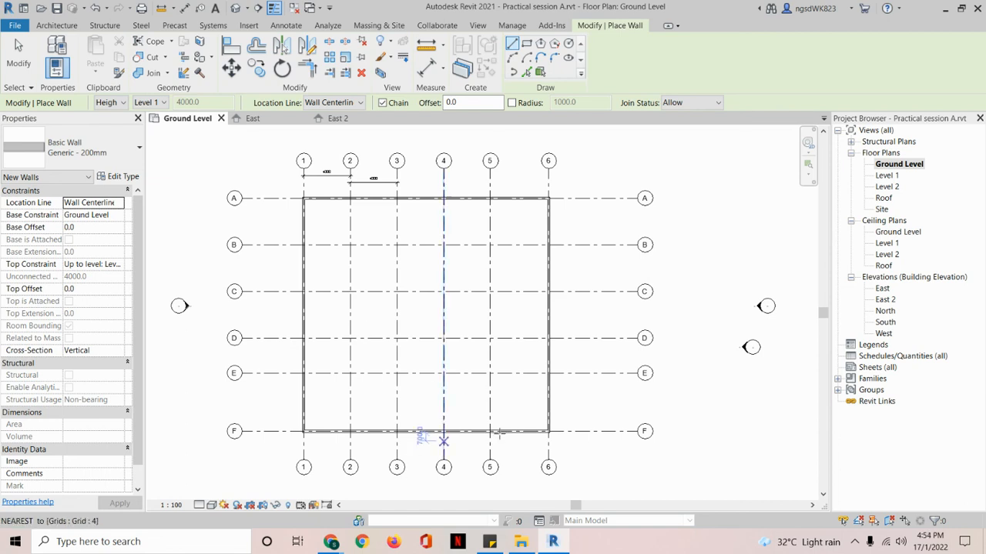
pyautogui.press('Escape')
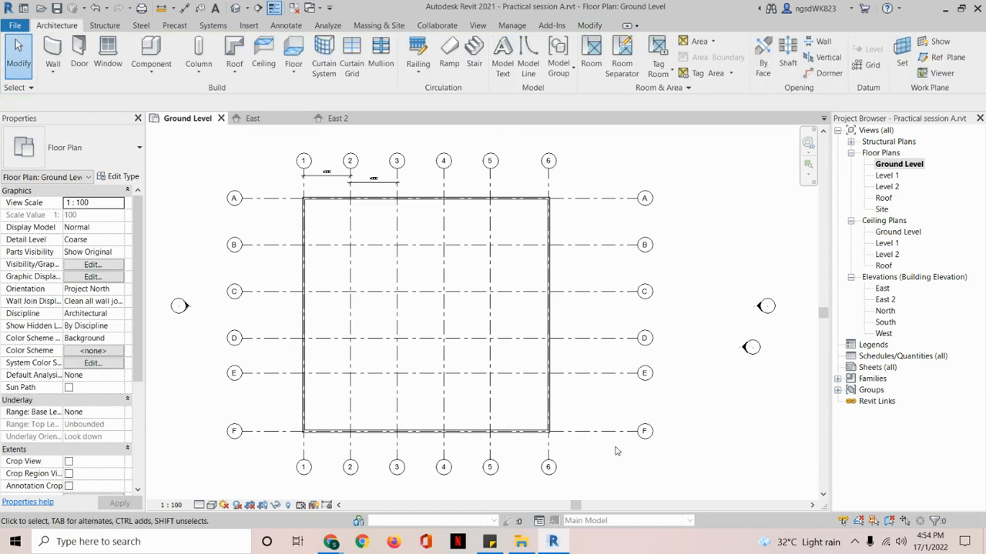
pyautogui.moveTo(458, 300); pyautogui.dragTo(481, 300, button='middle')
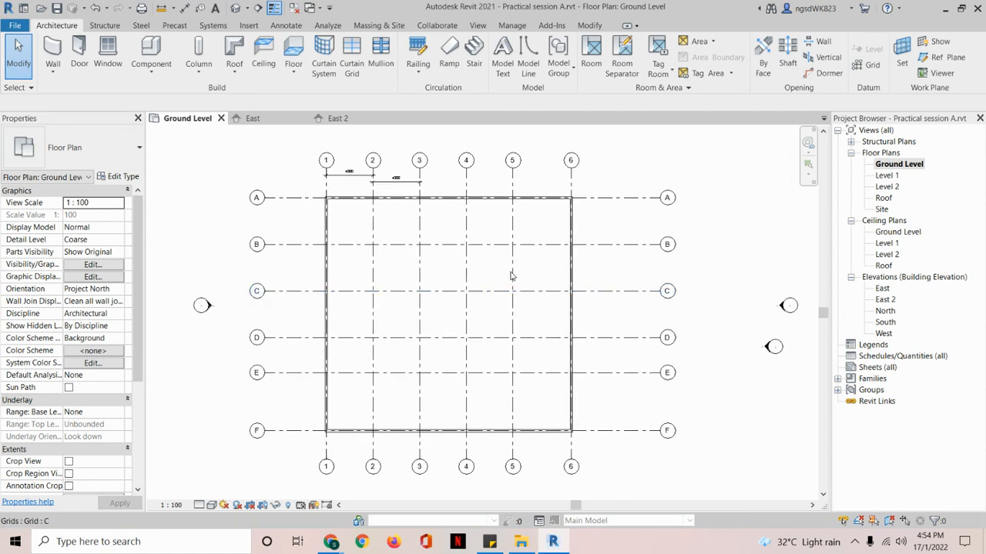
pyautogui.scroll(3, 582, 326)
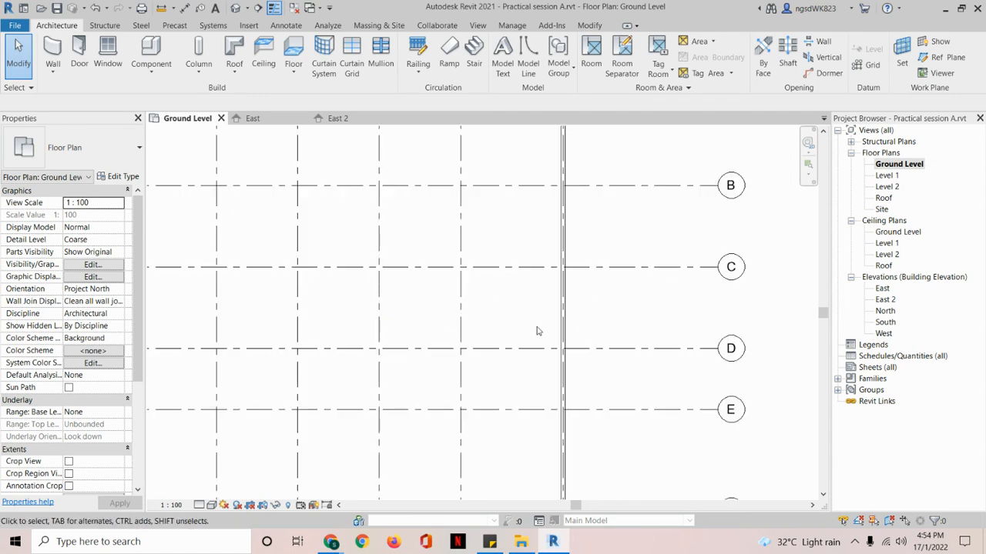
pyautogui.scroll(-2, 563, 333)
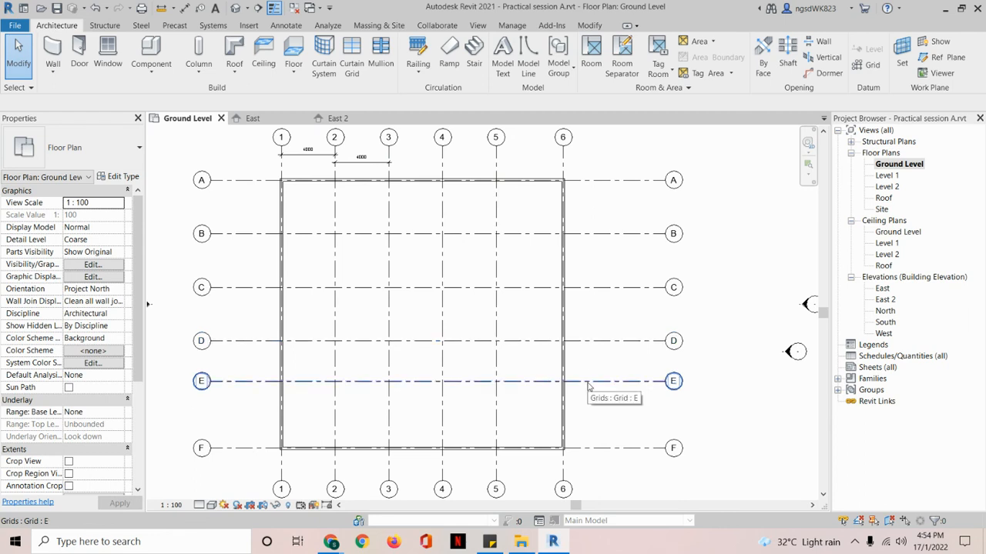
pyautogui.scroll(2, 512, 435)
pyautogui.scroll(-2, 557, 385)
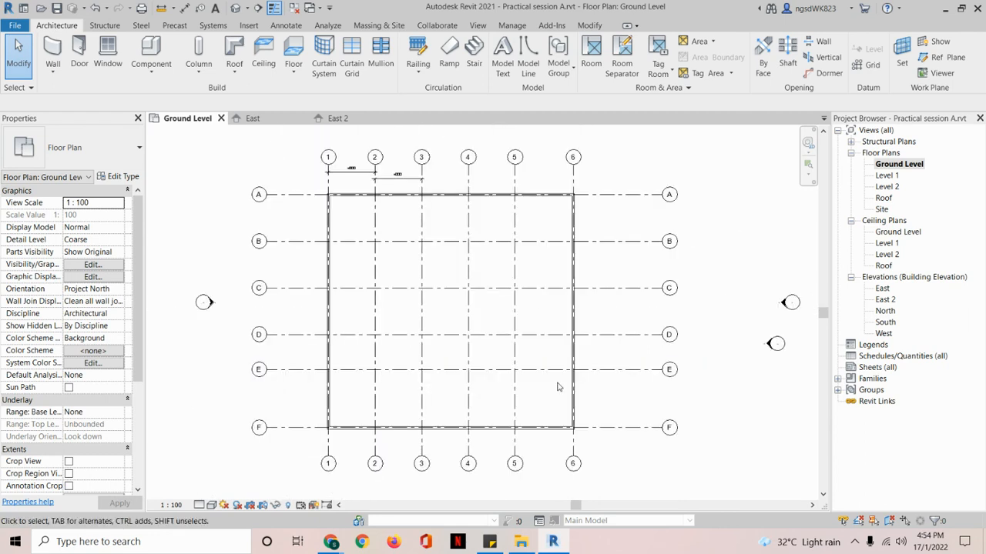
pyautogui.moveTo(530, 351); pyautogui.dragTo(538, 351, button='middle')
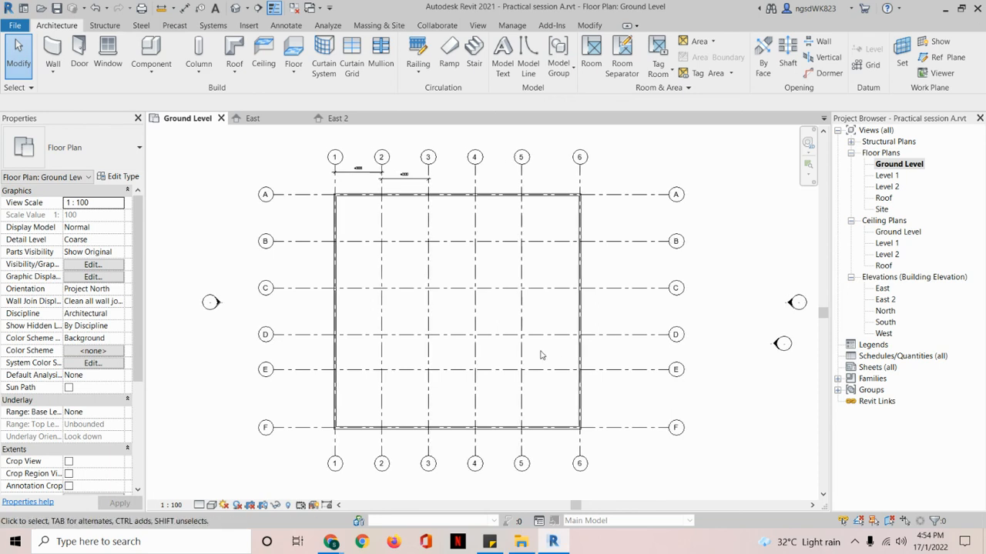
# Step: Open the East elevation and set its detail level to Coarse
pyautogui.click(272, 118)
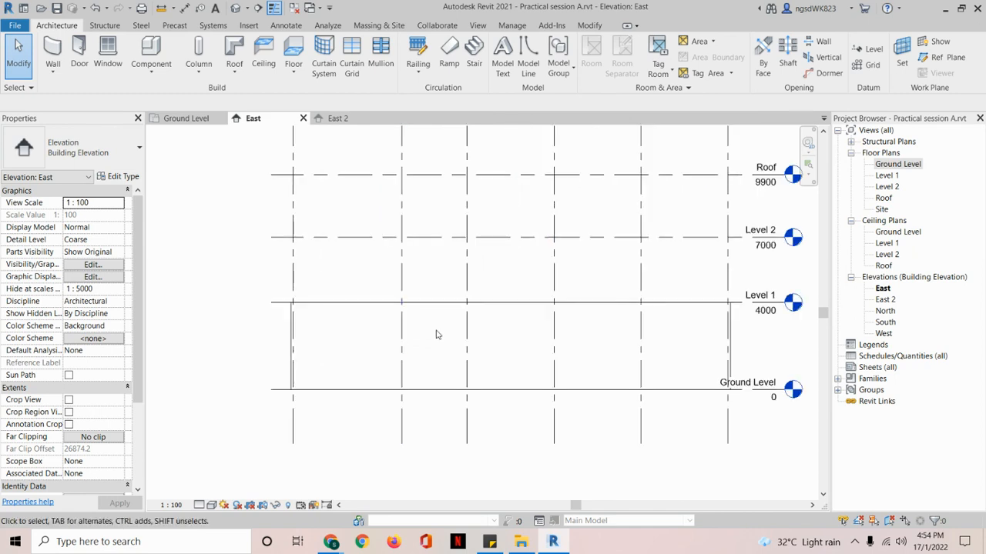
pyautogui.moveTo(503, 364); pyautogui.dragTo(466, 369, button='middle')
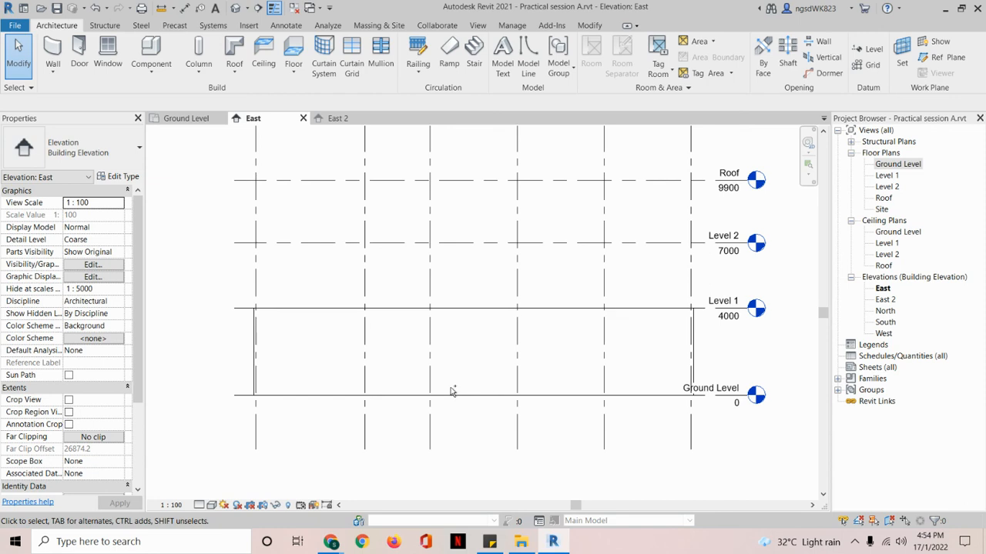
pyautogui.moveTo(314, 491)
pyautogui.mouseDown()
pyautogui.moveTo(177, 504)
pyautogui.moveTo(246, 532)
pyautogui.moveTo(342, 520)
pyautogui.moveTo(330, 493)
pyautogui.mouseUp()
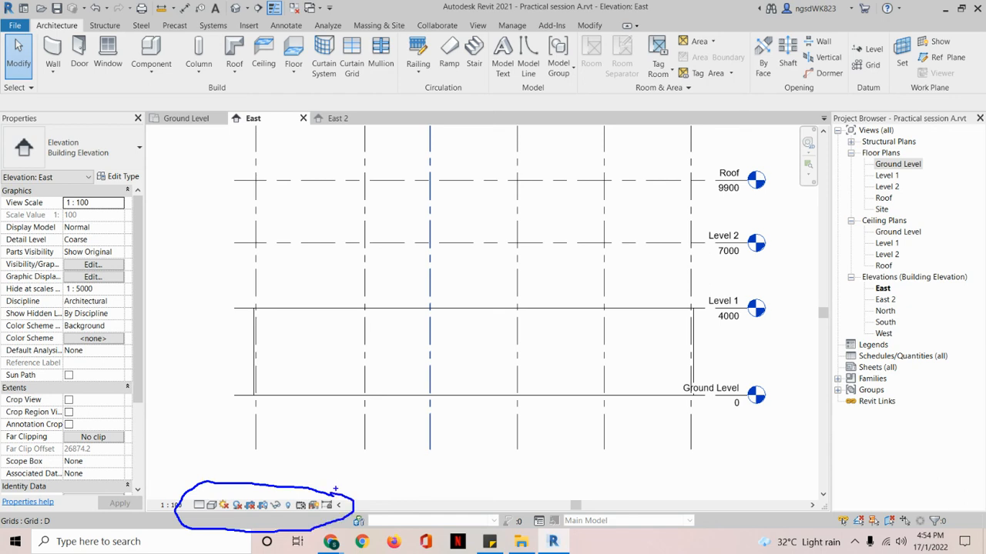
pyautogui.press('Escape')
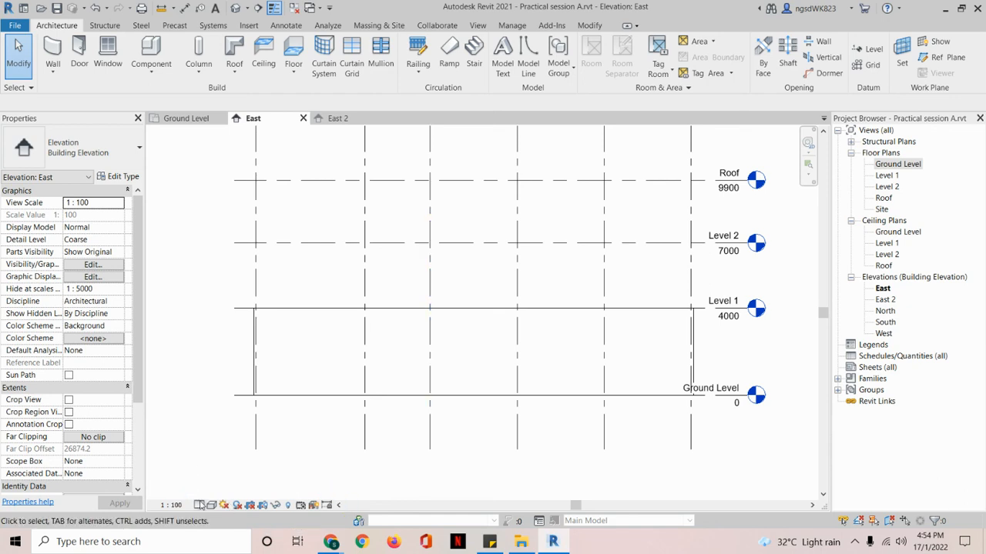
pyautogui.click(199, 506)
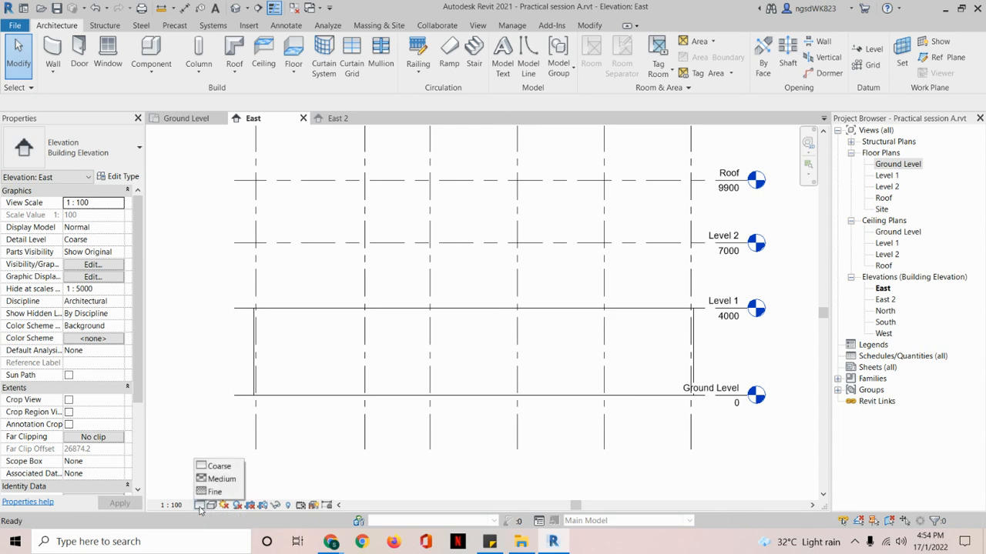
pyautogui.click(212, 466)
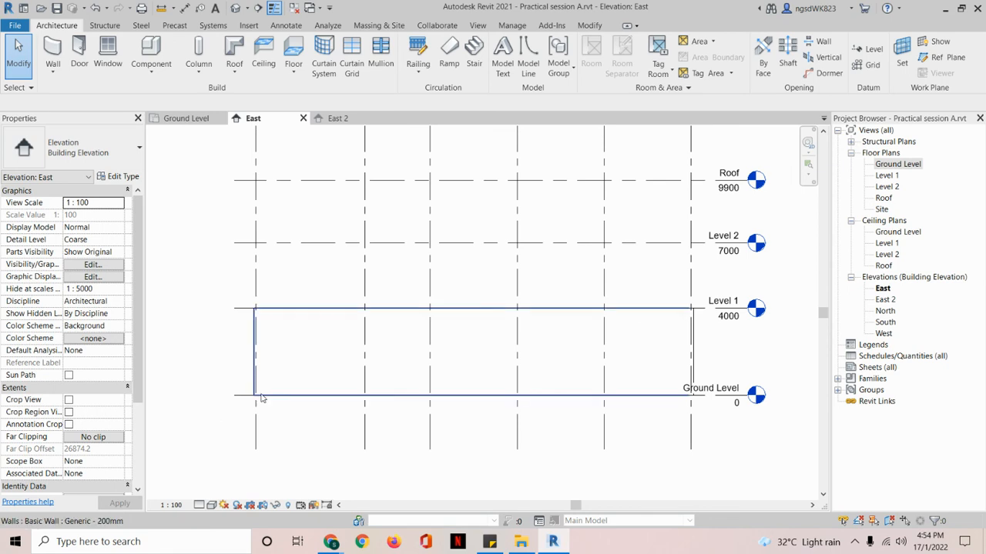
# Step: Check the wall between Ground Level and Level 1, and set the East elevation's visual style to Shaded
pyautogui.click(255, 365)
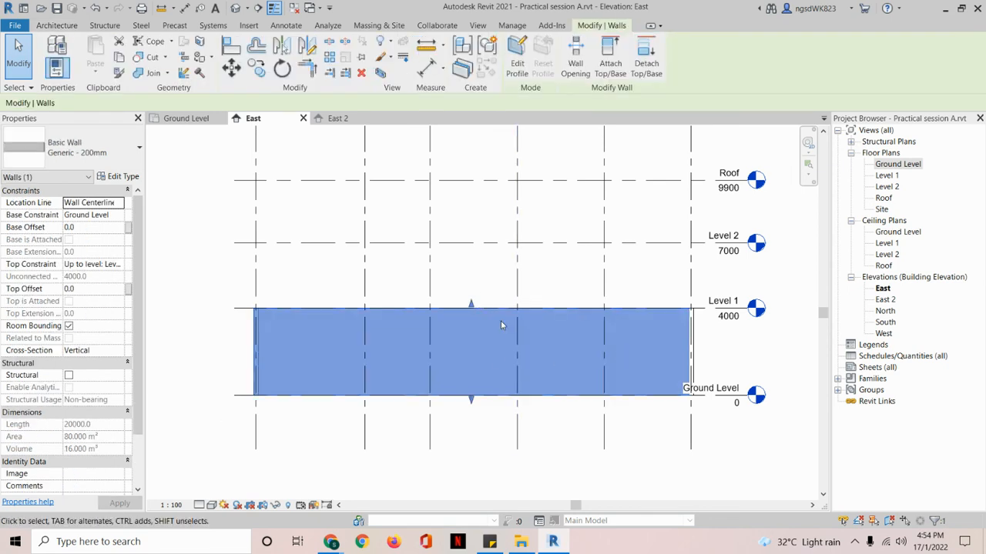
pyautogui.click(355, 420)
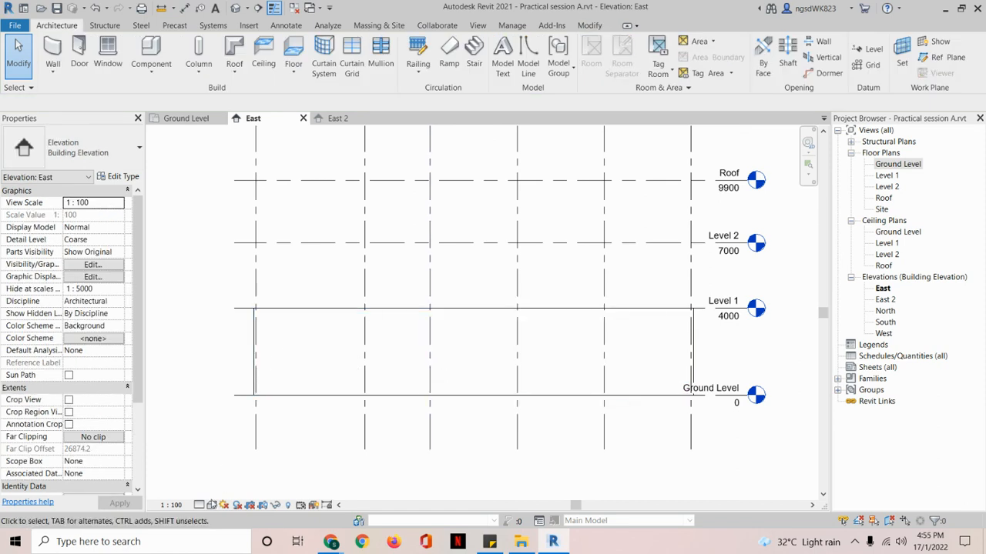
pyautogui.click(211, 505)
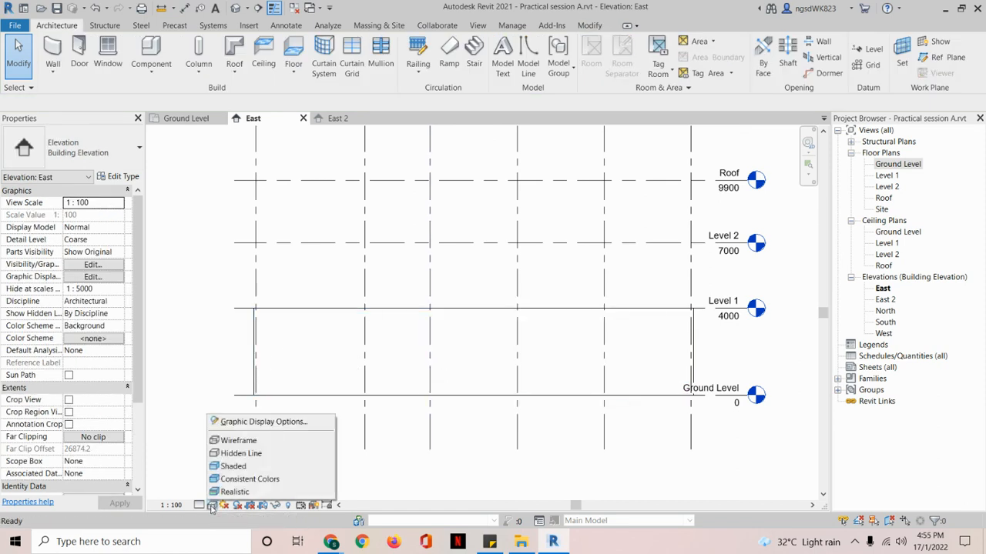
pyautogui.click(231, 467)
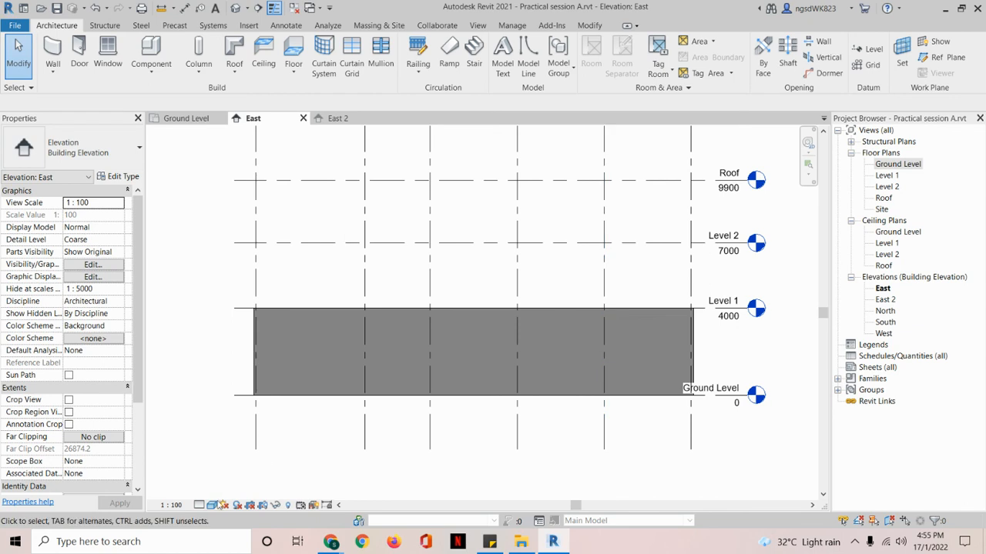
pyautogui.click(213, 506)
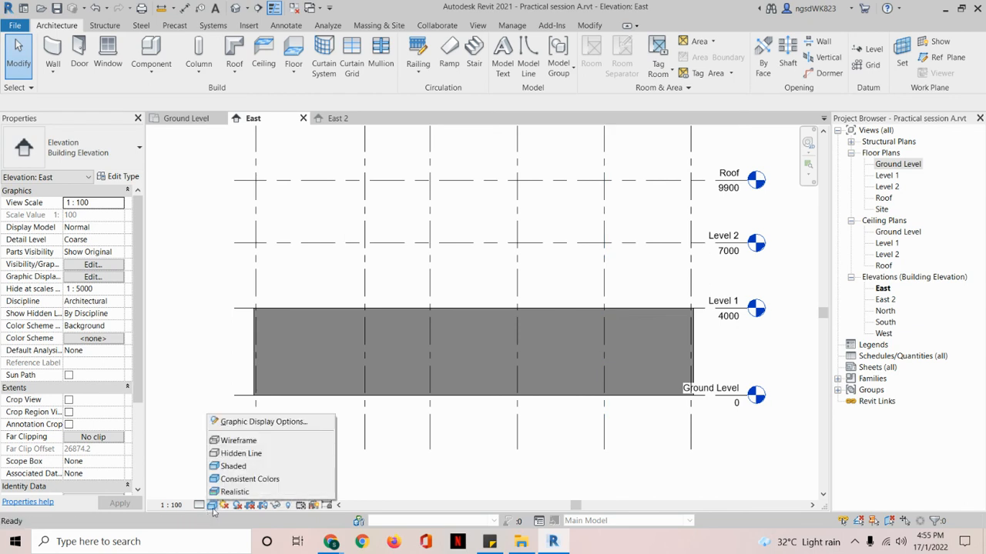
pyautogui.click(229, 466)
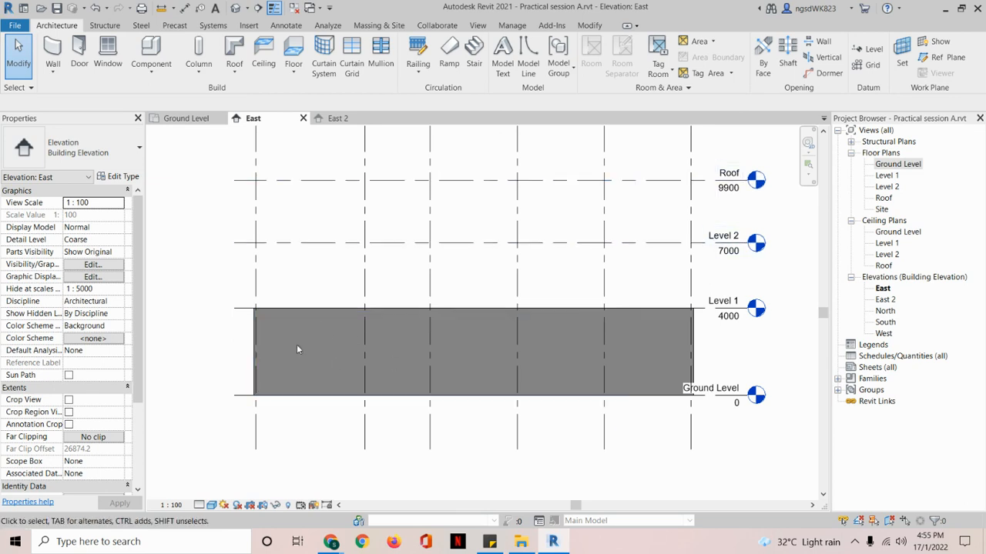
# Step: Set the Ground Level floor plan's visual style to Shaded
pyautogui.click(177, 121)
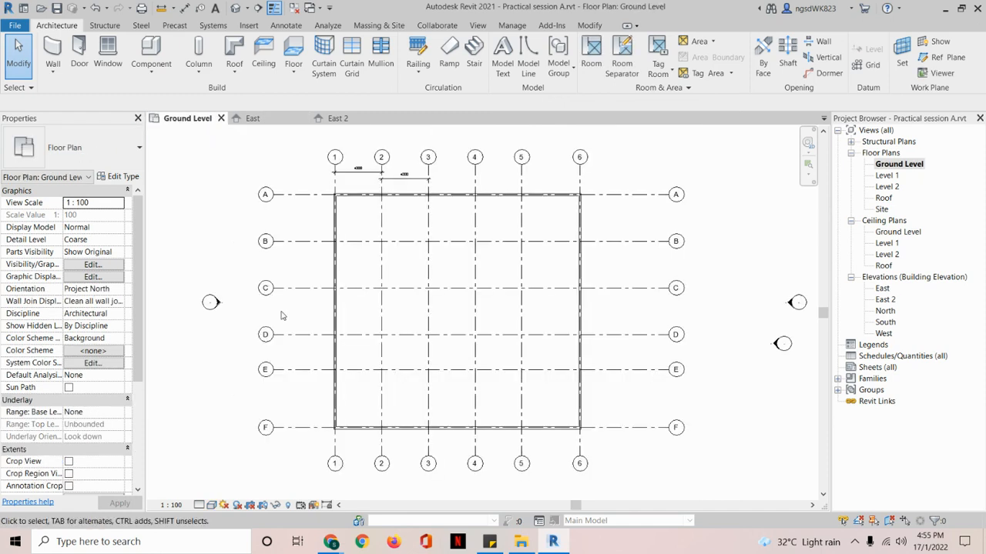
pyautogui.scroll(3, 353, 237)
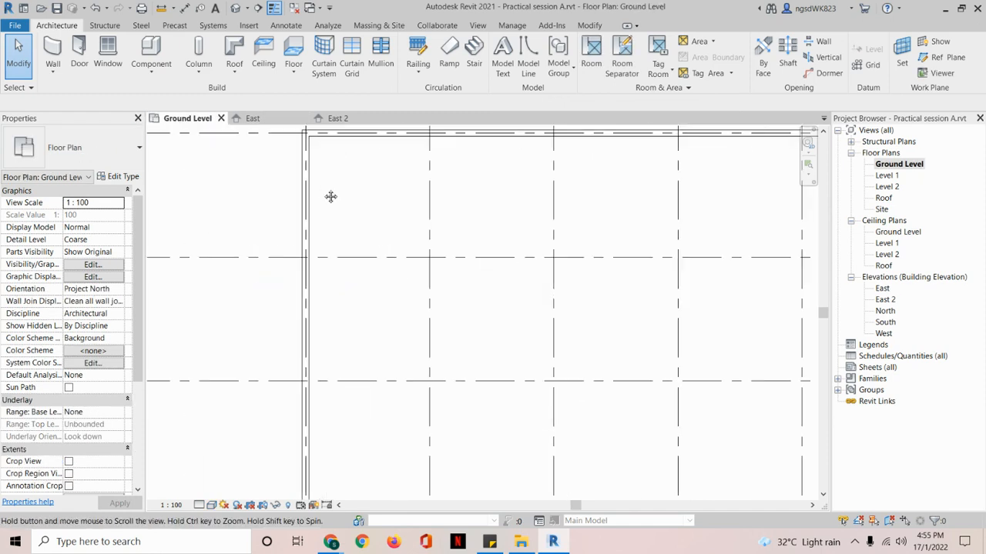
pyautogui.moveTo(328, 196); pyautogui.dragTo(348, 297, button='middle')
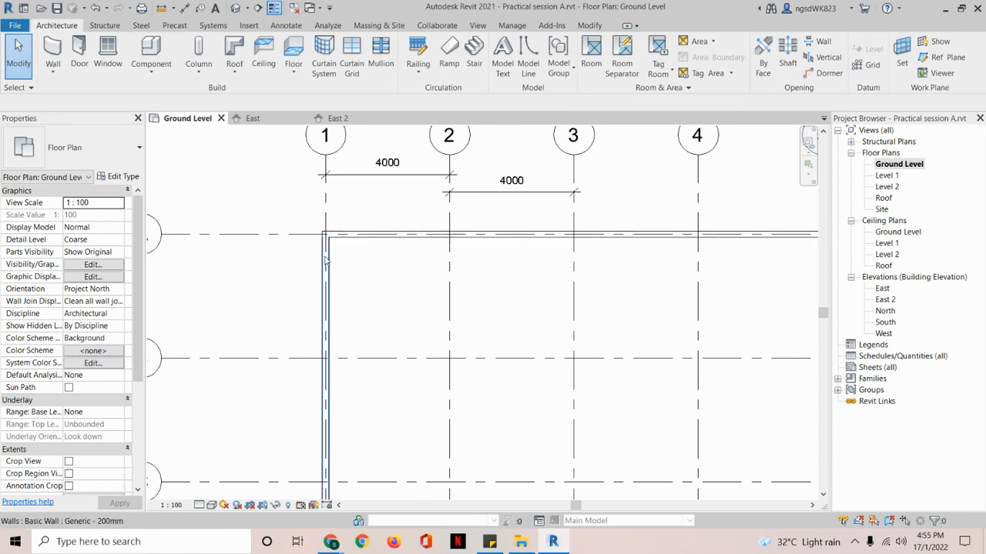
pyautogui.click(211, 505)
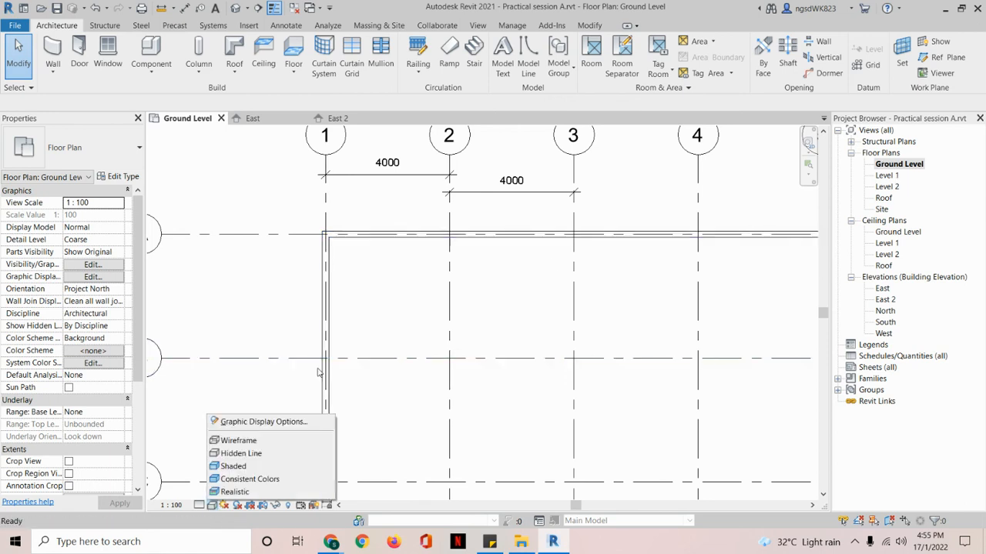
pyautogui.click(248, 466)
pyautogui.scroll(-2, 246, 474)
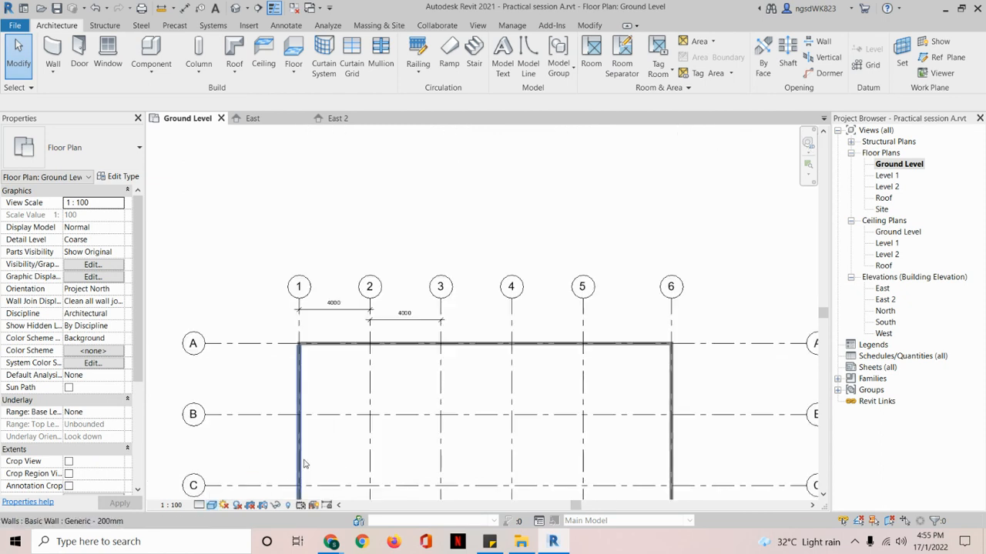
# Step: Inspect the type and properties of the walls along grids A and 1 in the Ground Level plan
pyautogui.click(367, 347)
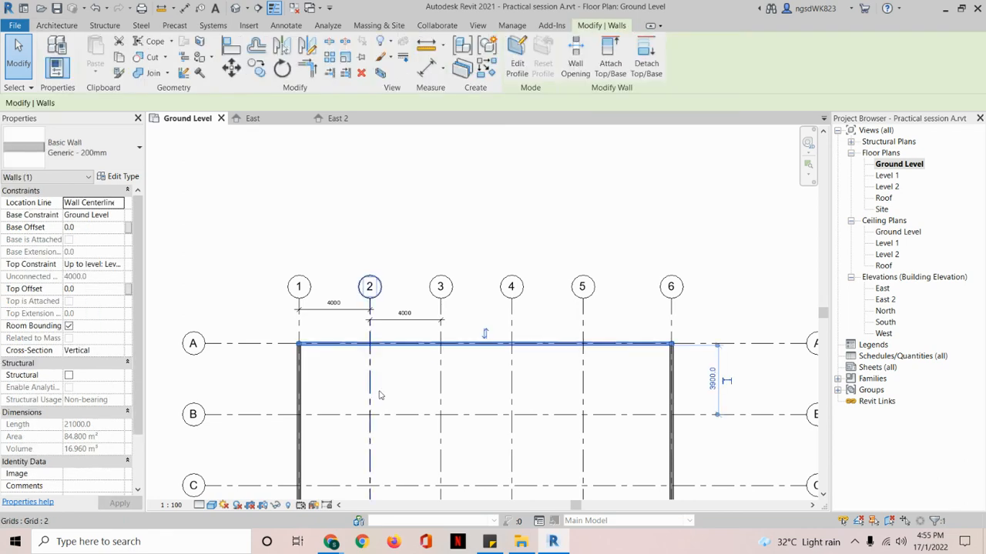
pyautogui.moveTo(398, 414); pyautogui.dragTo(392, 344, button='middle')
pyautogui.scroll(2, 392, 344)
pyautogui.click(306, 298)
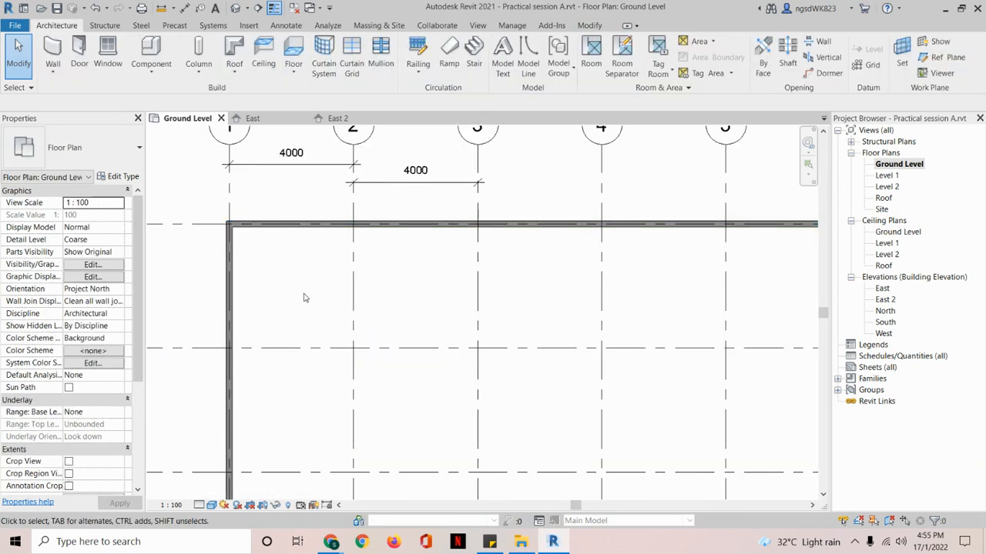
pyautogui.click(231, 255)
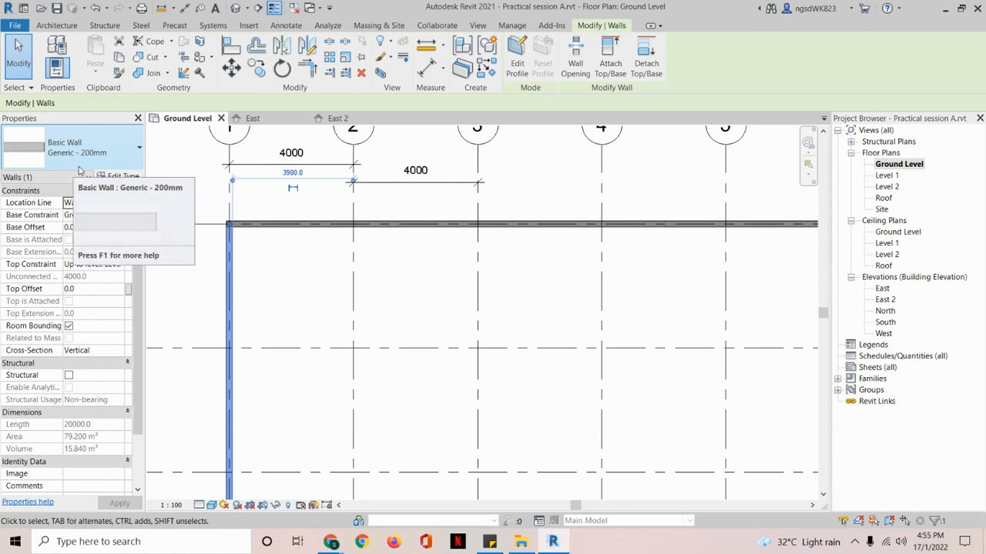
pyautogui.click(398, 283)
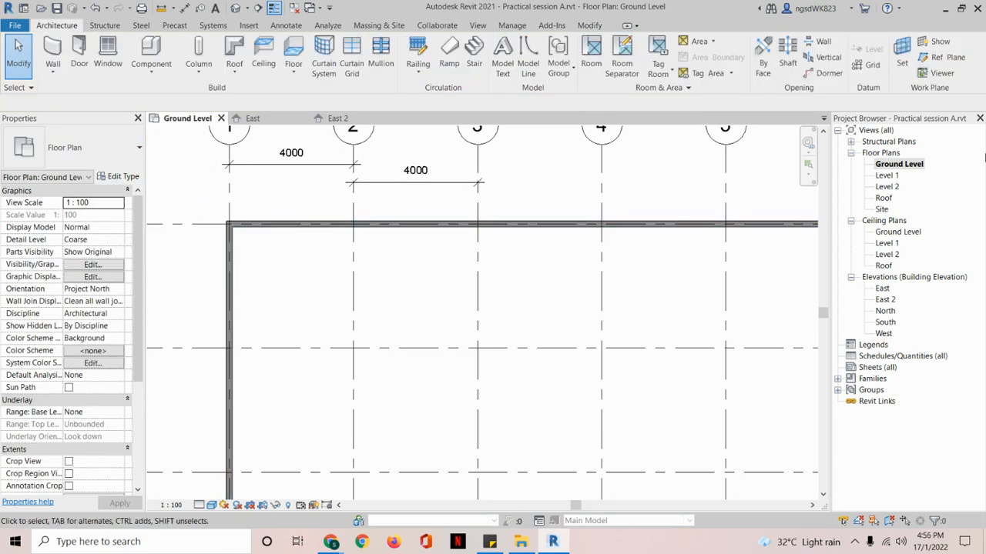
# Step: Compare the East 2 and East elevations, and review East's visual style options, keeping Shaded
pyautogui.doubleClick(885, 299)
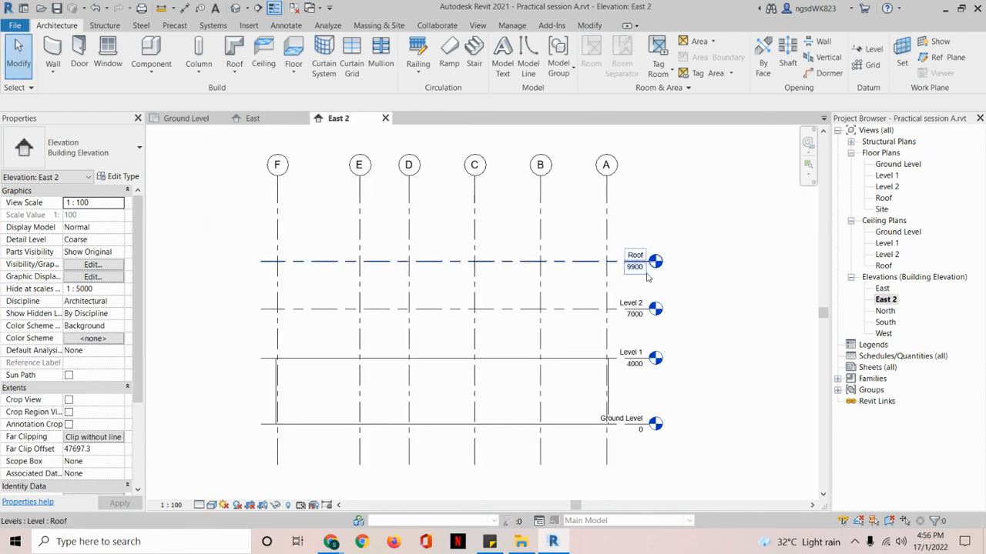
pyautogui.doubleClick(882, 288)
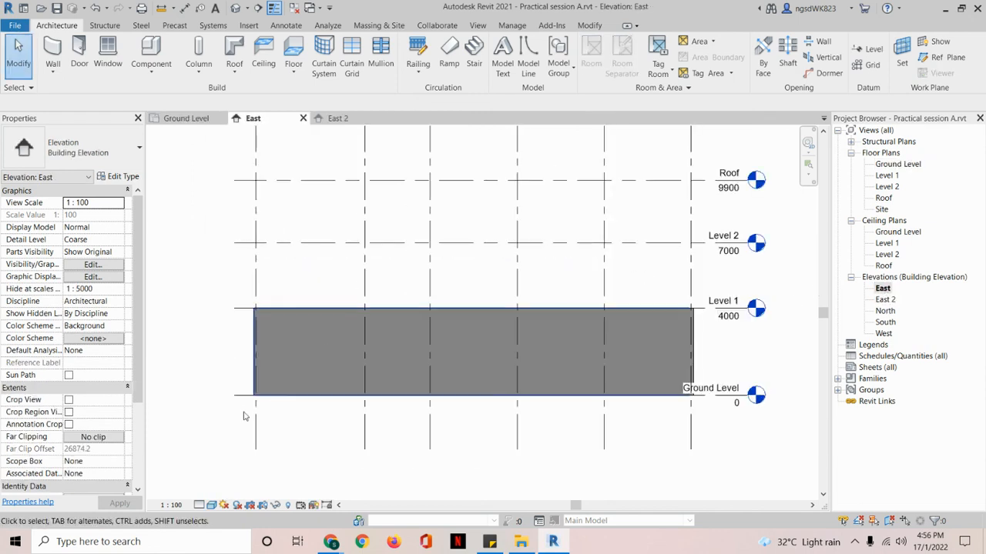
pyautogui.click(210, 505)
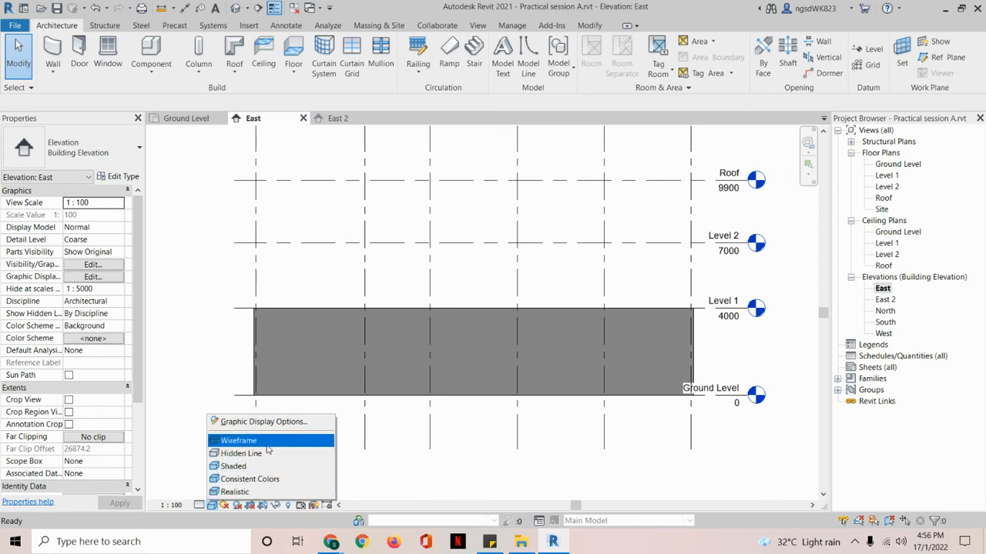
pyautogui.click(359, 490)
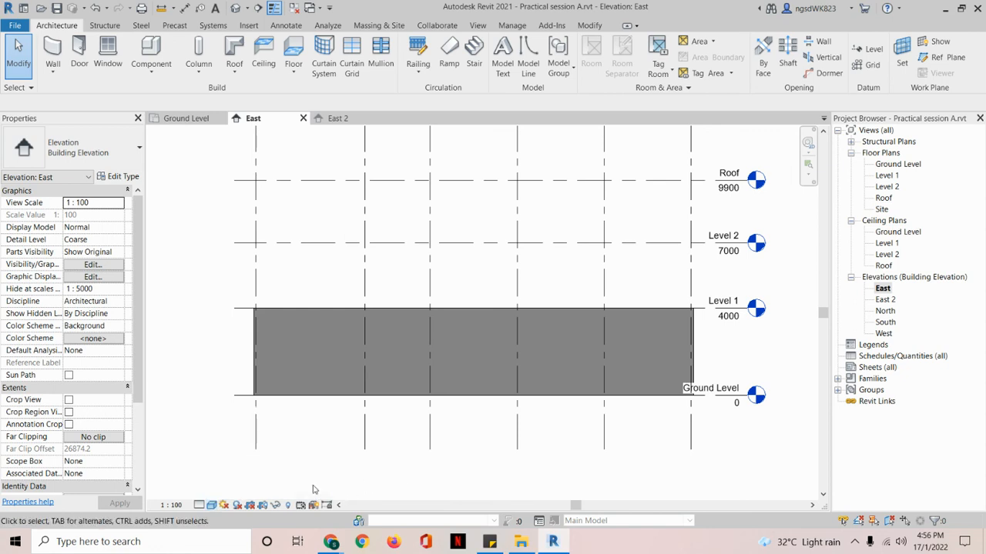
pyautogui.click(216, 505)
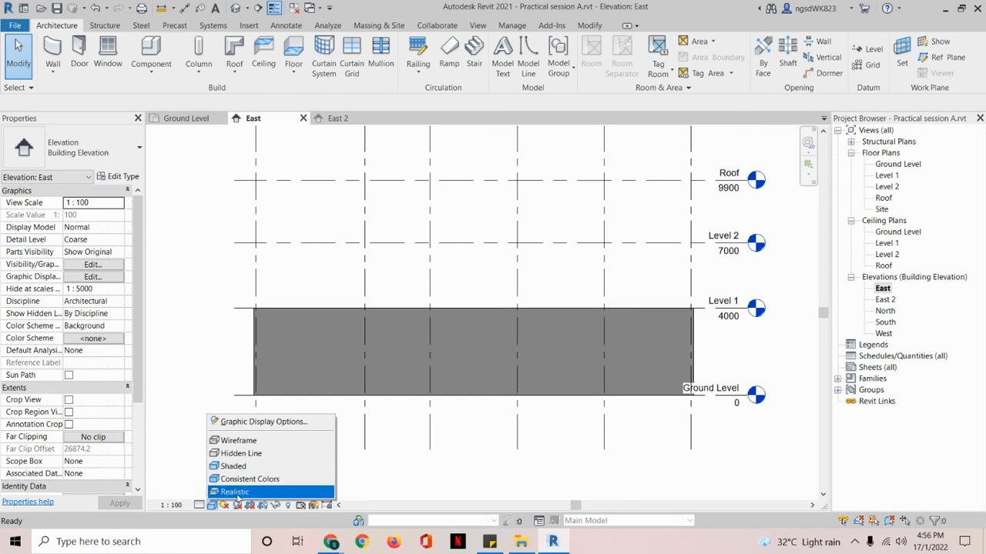
pyautogui.click(236, 469)
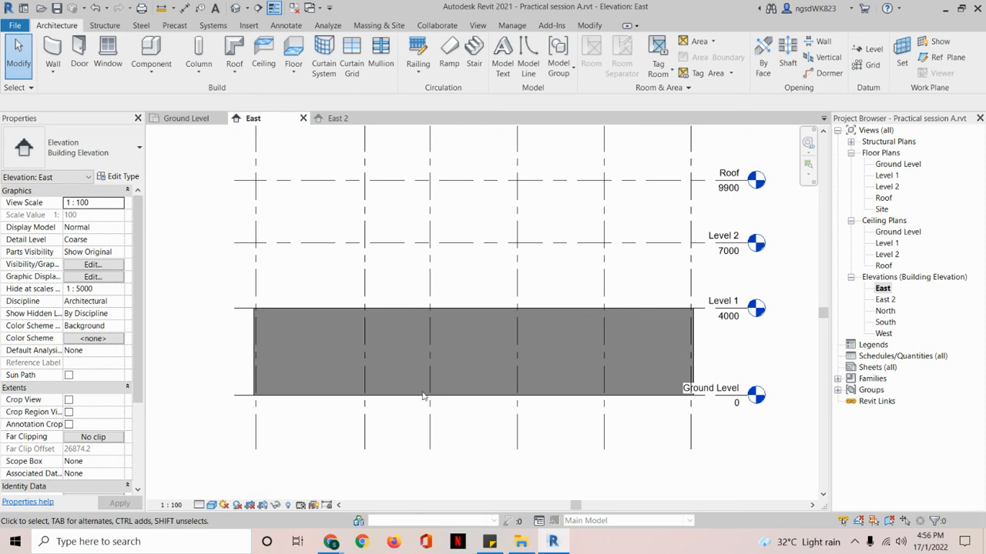
# Step: View the Ground Level and Level 1 floor plans to compare the walls, and return to Ground Level
pyautogui.doubleClick(898, 165)
pyautogui.scroll(-4, 539, 308)
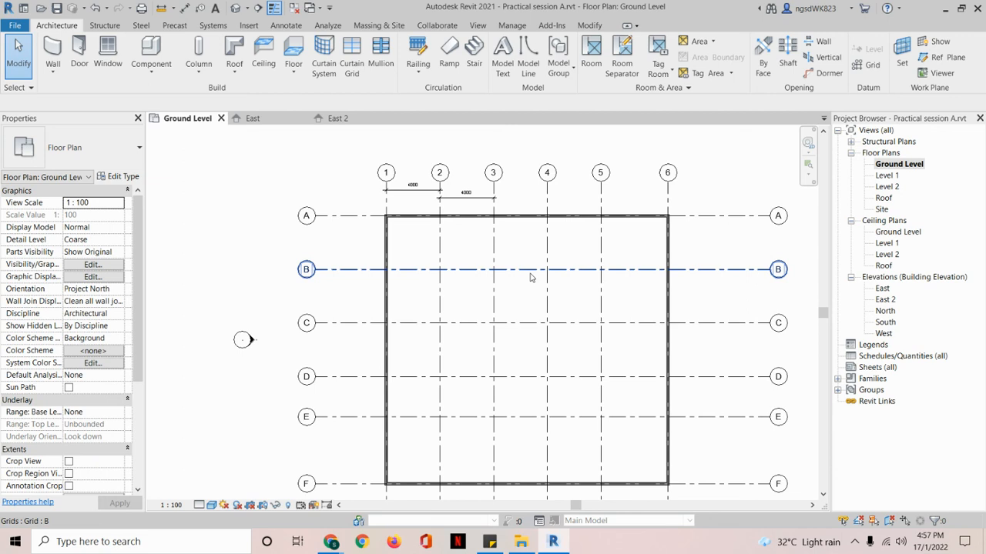
pyautogui.doubleClick(887, 179)
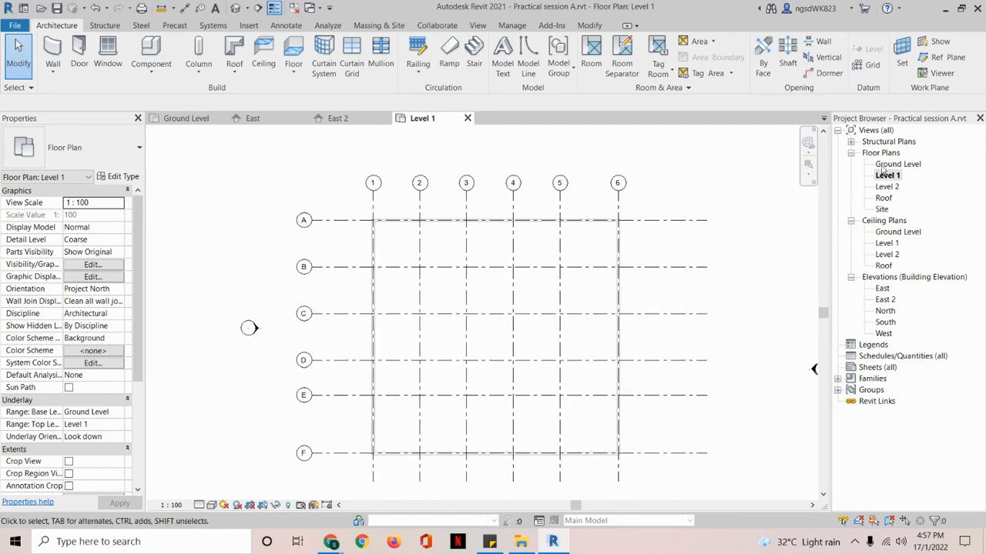
pyautogui.doubleClick(886, 165)
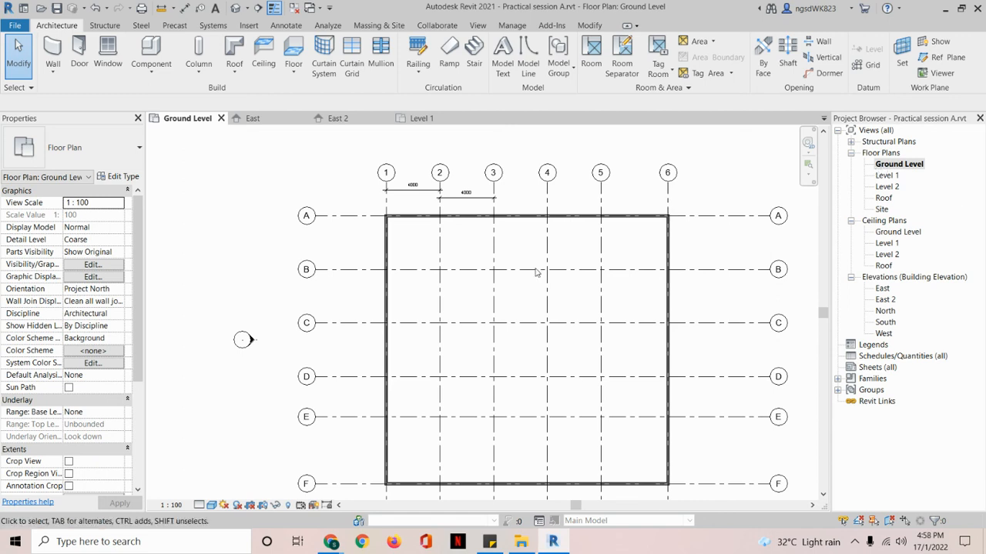
pyautogui.moveTo(636, 295); pyautogui.dragTo(613, 291, button='middle')
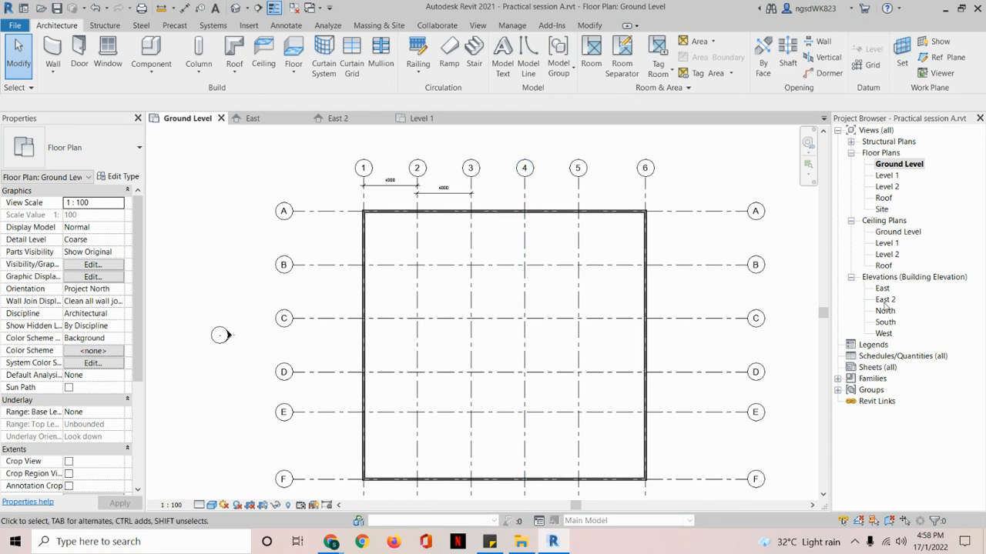
# Step: View the East 2 and East elevations again, reapply the Shaded visual style to East and review its style options
pyautogui.moveTo(506, 319); pyautogui.dragTo(480, 310, button='middle')
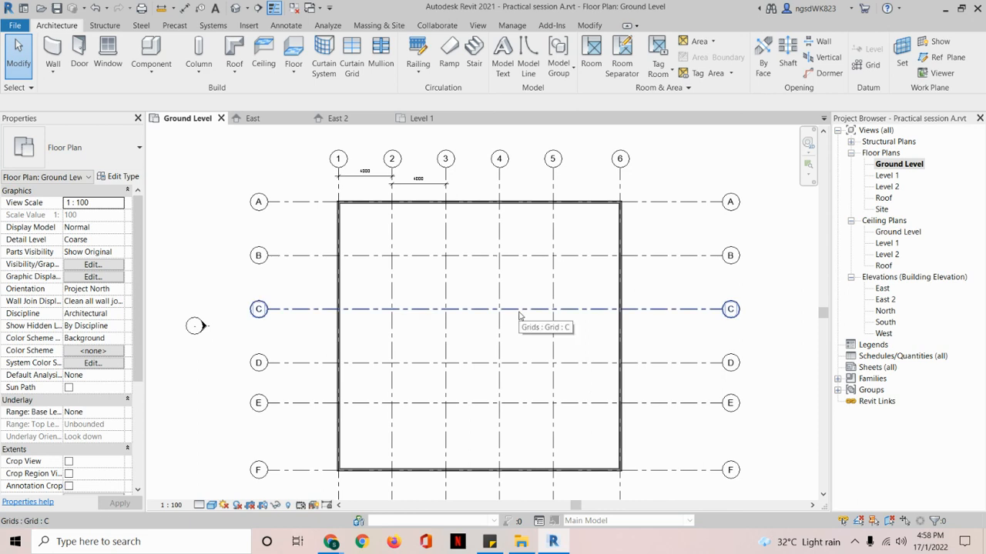
pyautogui.doubleClick(886, 300)
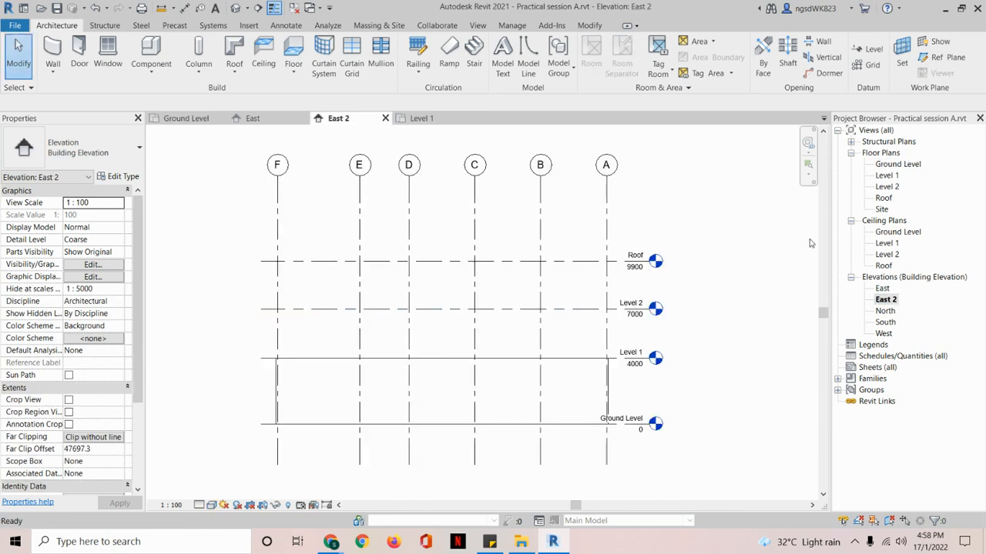
pyautogui.doubleClick(882, 289)
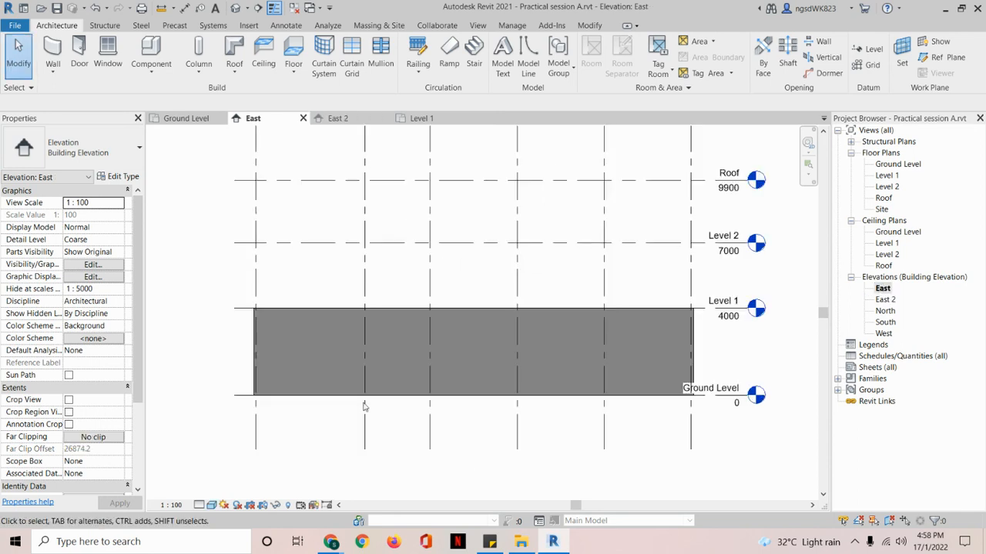
pyautogui.click(216, 505)
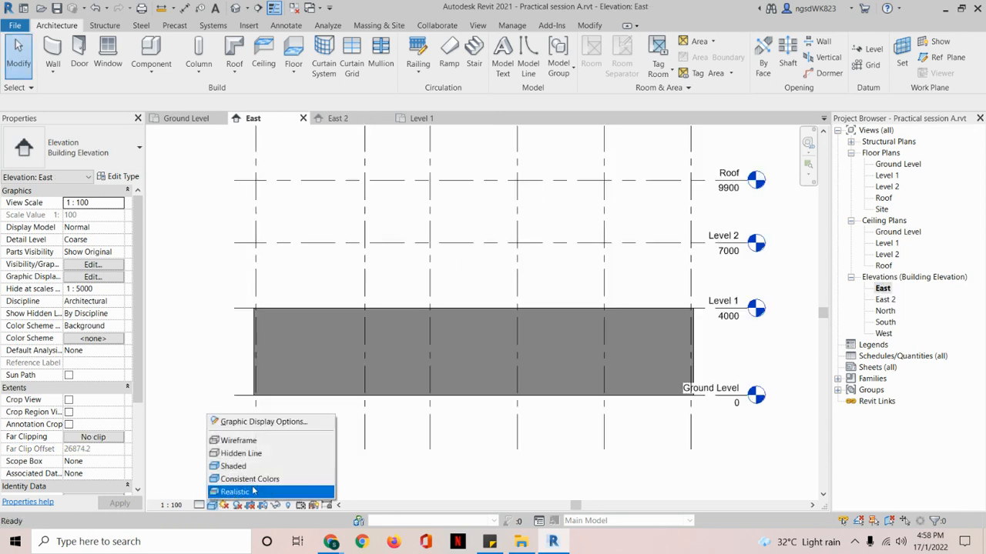
pyautogui.click(251, 468)
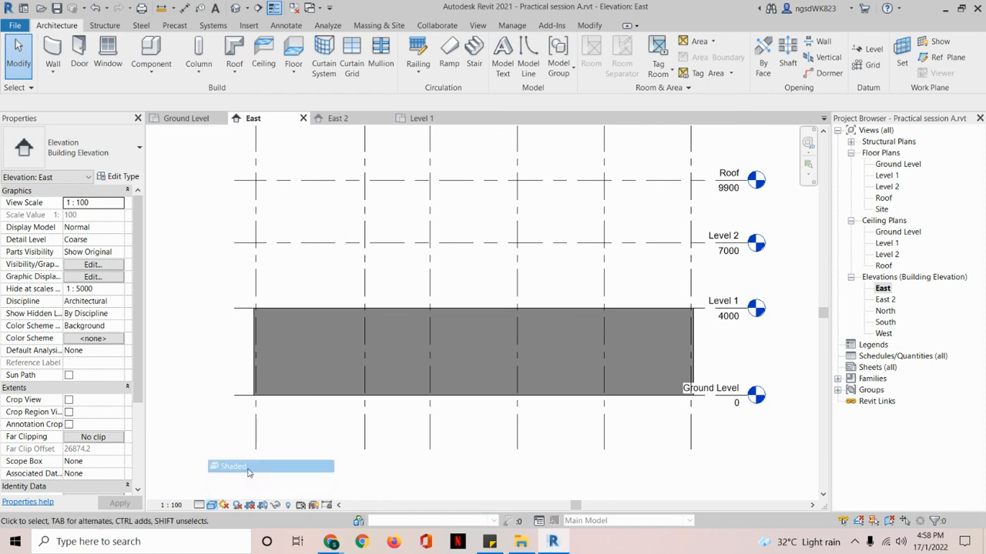
pyautogui.click(211, 506)
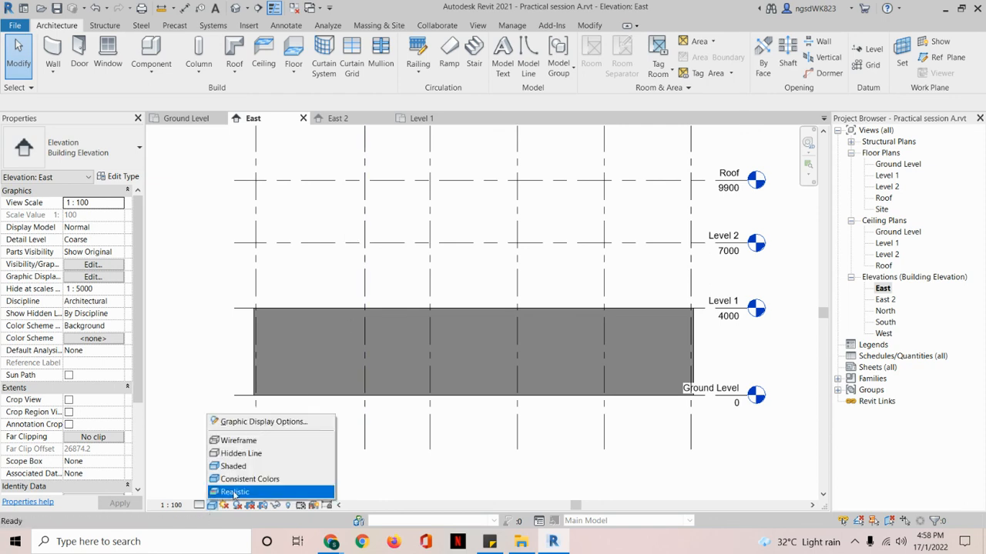
pyautogui.click(409, 476)
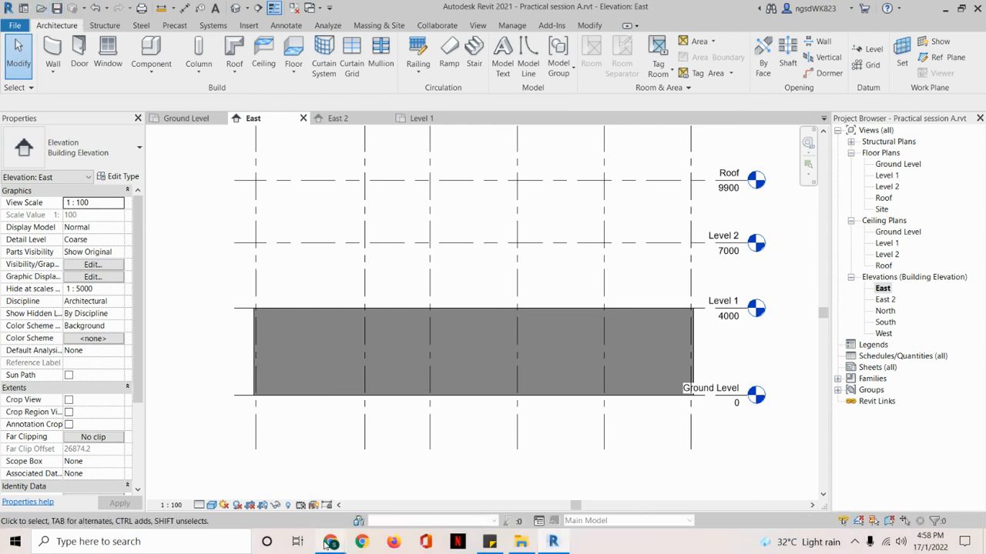
# Step: Switch to Chrome, close the REVIT 1A notes PDF in Google Classroom and show the Google Meet call
pyautogui.moveTo(332, 542)
pyautogui.click(224, 473)
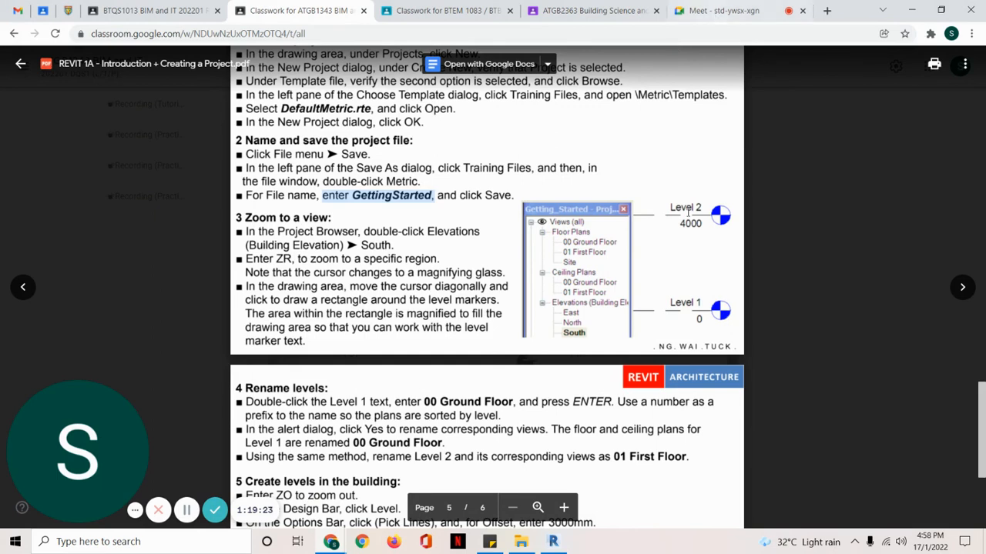
pyautogui.scroll(-3, 302, 390)
pyautogui.click(771, 301)
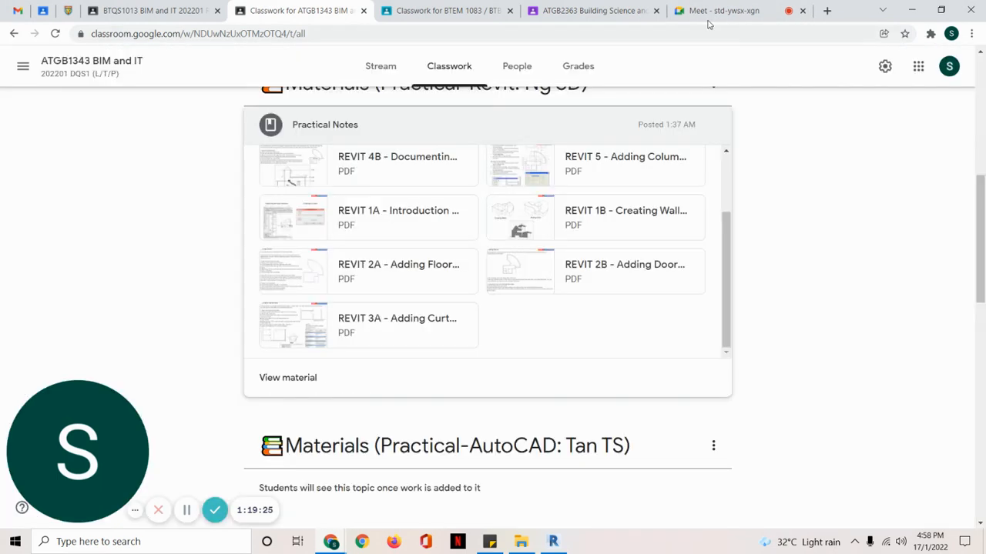
pyautogui.click(704, 11)
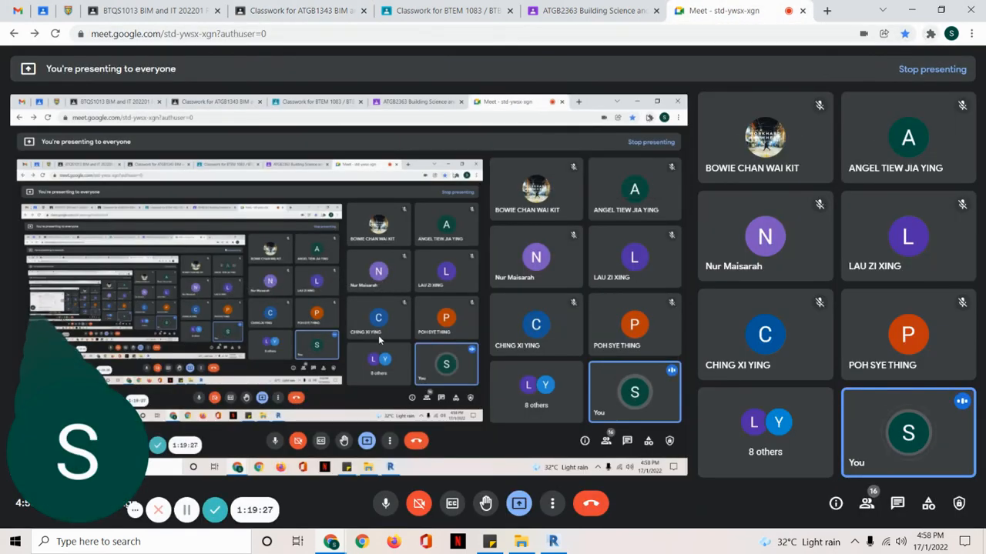